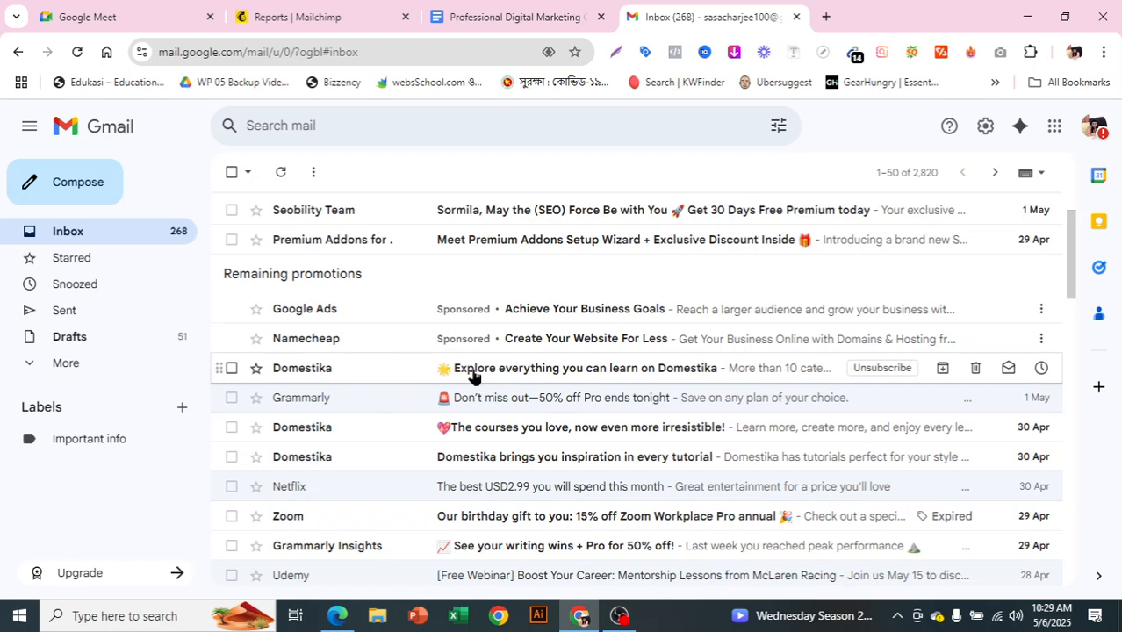
# - Open the promotional email "Explore everything you can learn on Domestika" and examine its headline, call to action and course category tiles
pyautogui.click(524, 375)
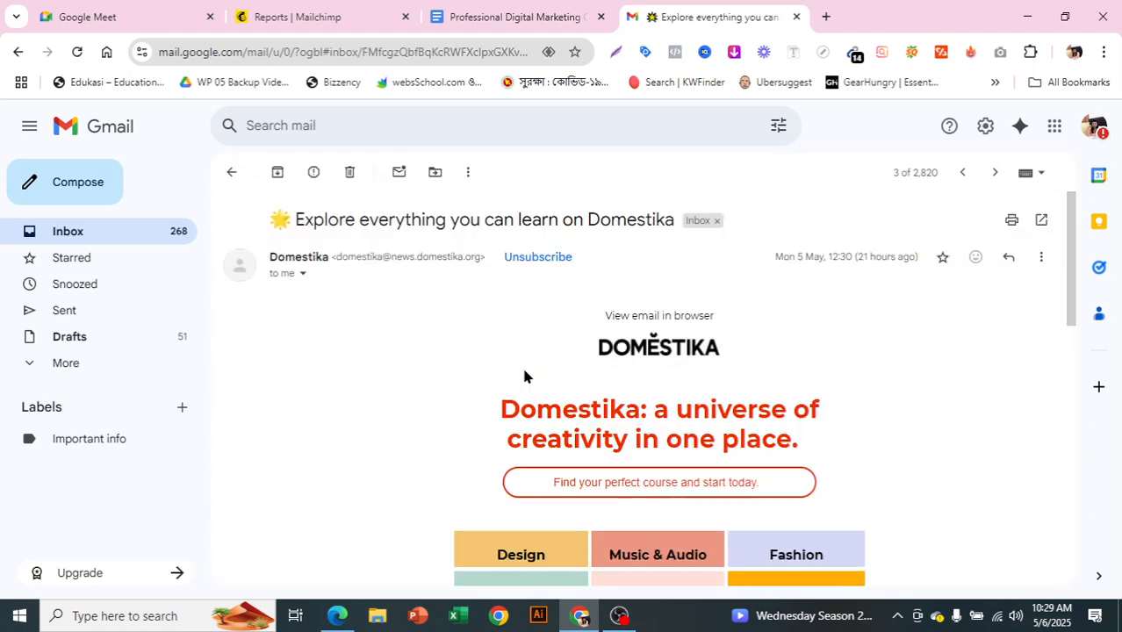
pyautogui.scroll(-1, 523, 375)
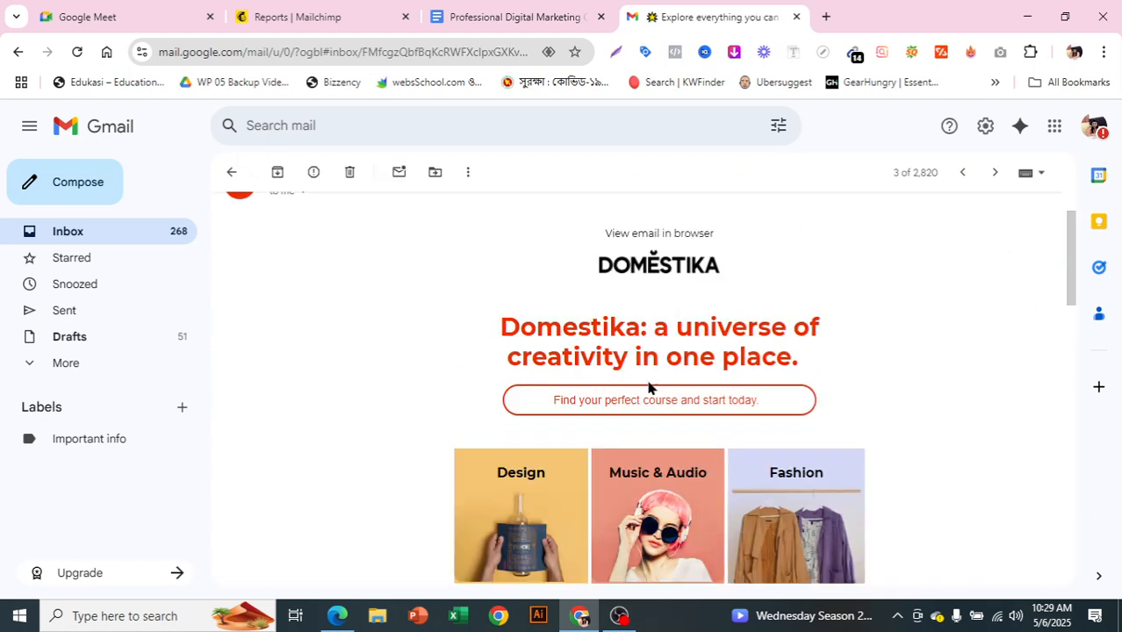
pyautogui.scroll(-1, 755, 410)
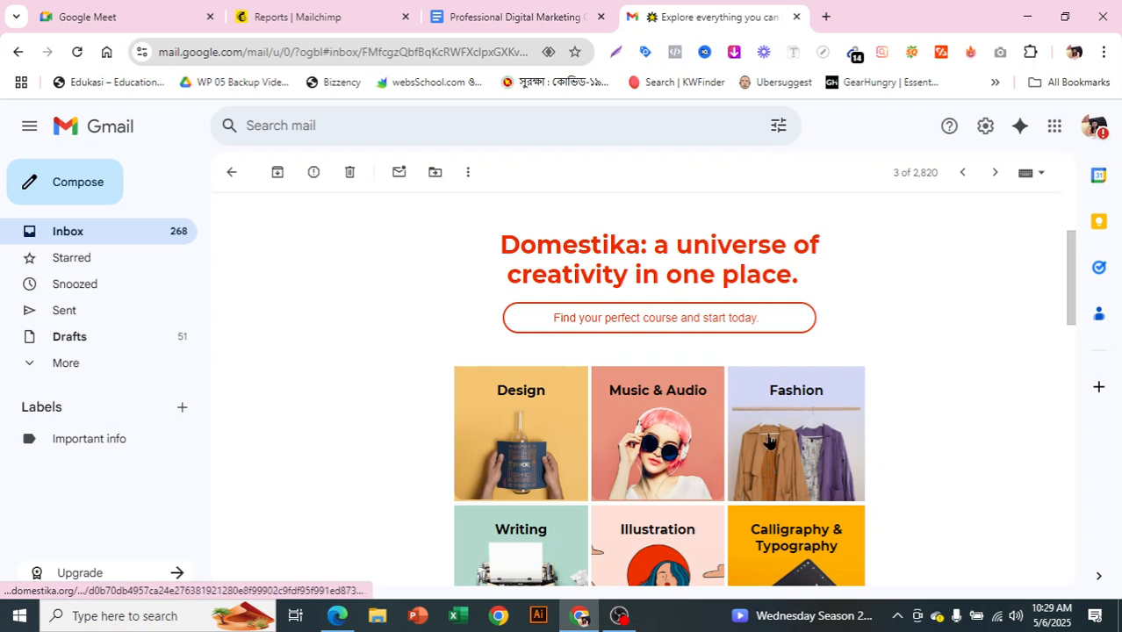
pyautogui.moveTo(499, 242); pyautogui.dragTo(886, 298)
pyautogui.click(886, 298)
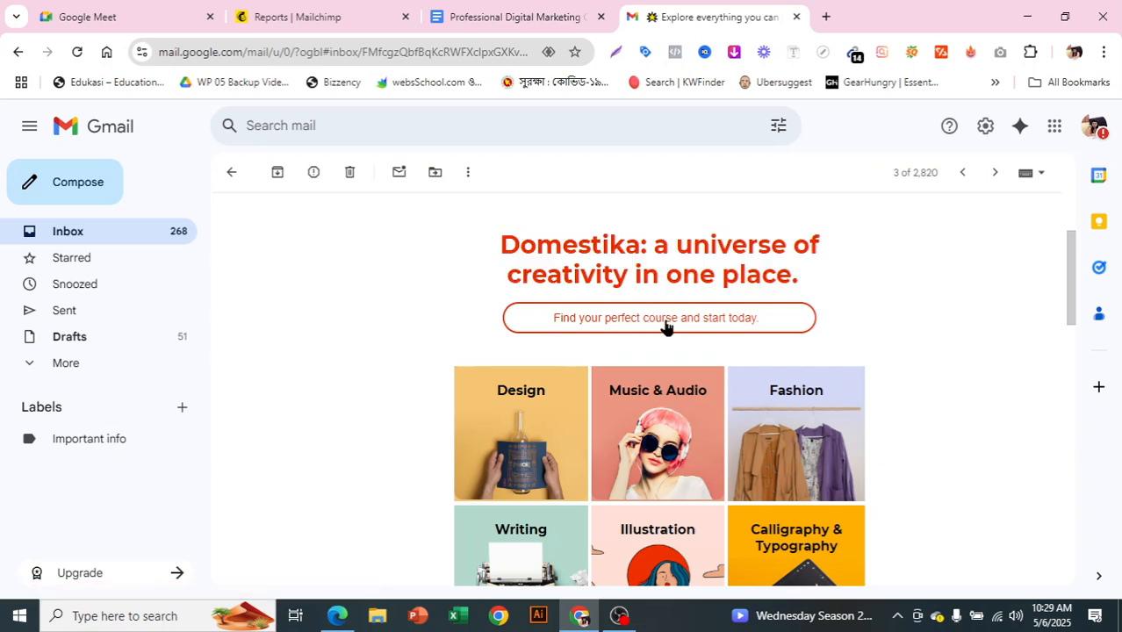
pyautogui.scroll(-3, 698, 335)
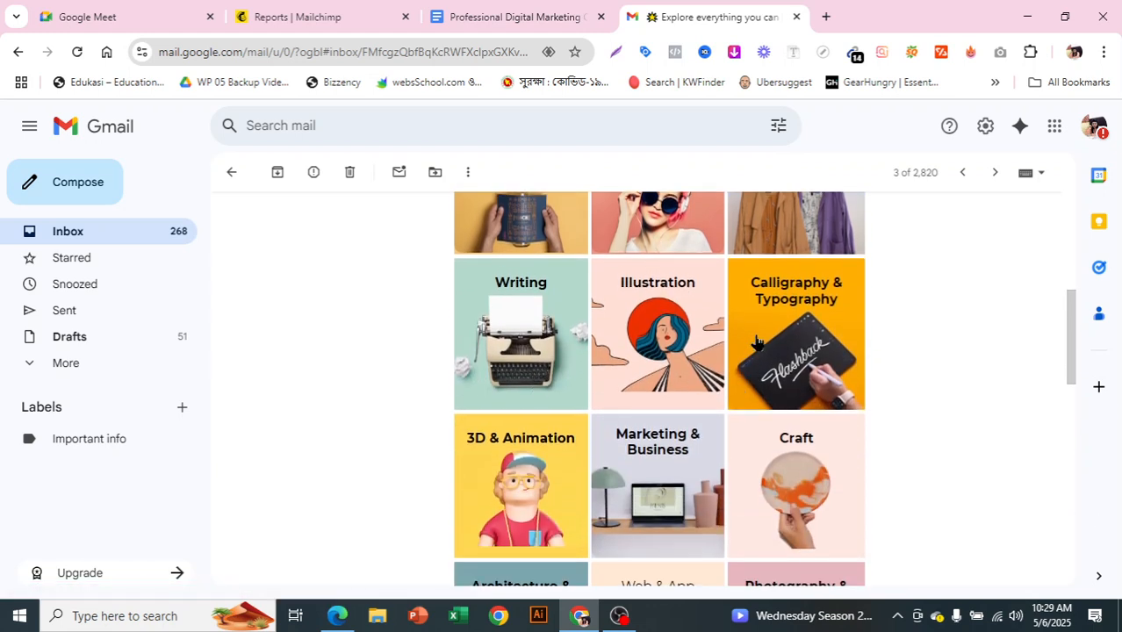
pyautogui.scroll(-2, 751, 342)
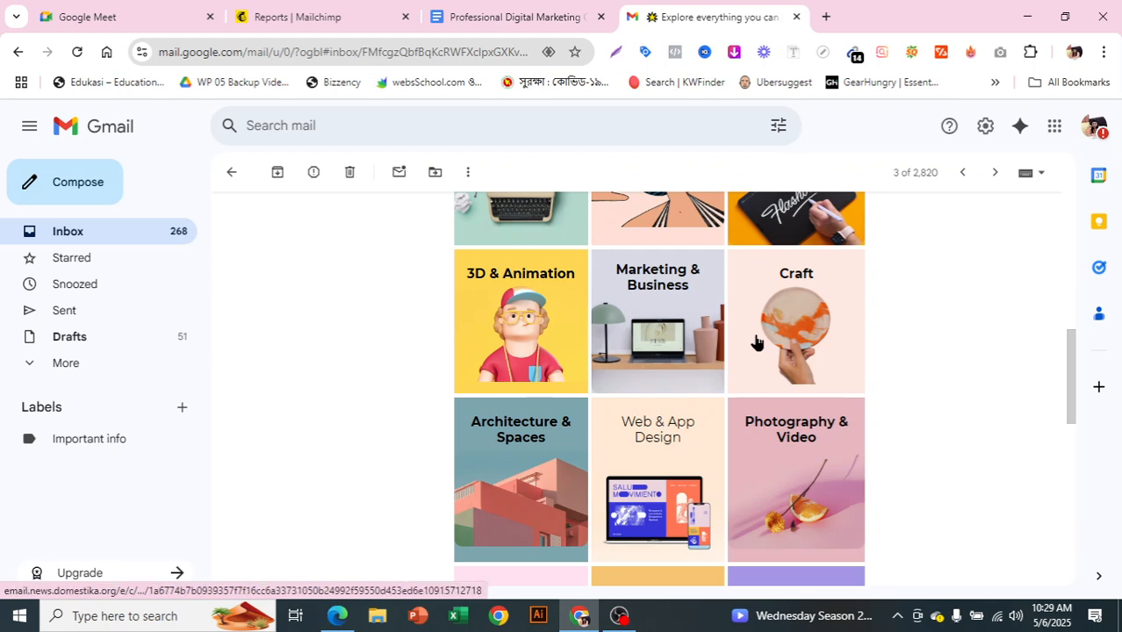
pyautogui.scroll(-1, 757, 343)
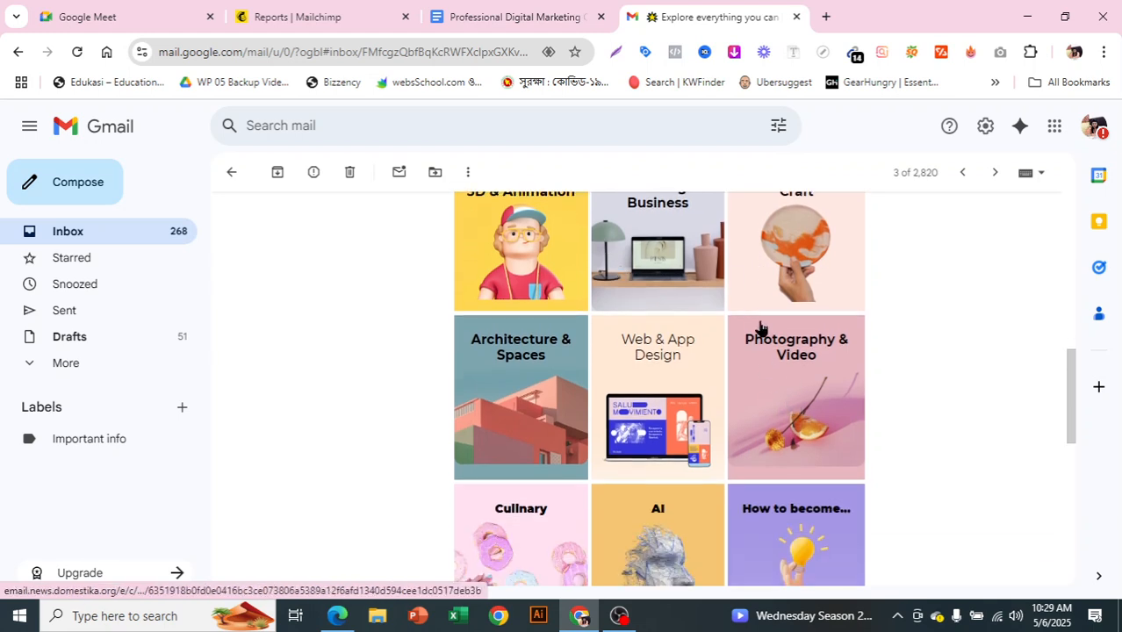
# - Open the Domestika email's Marketing & Business link, close the resulting page, and look through the remaining category tiles and footer
pyautogui.click(640, 252)
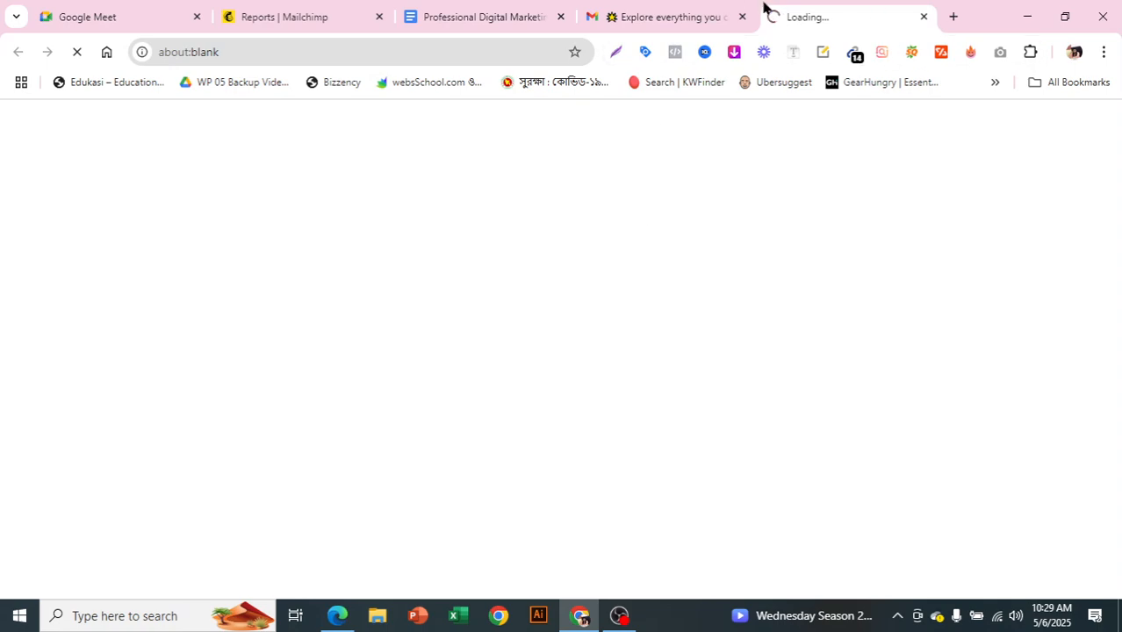
pyautogui.click(924, 17)
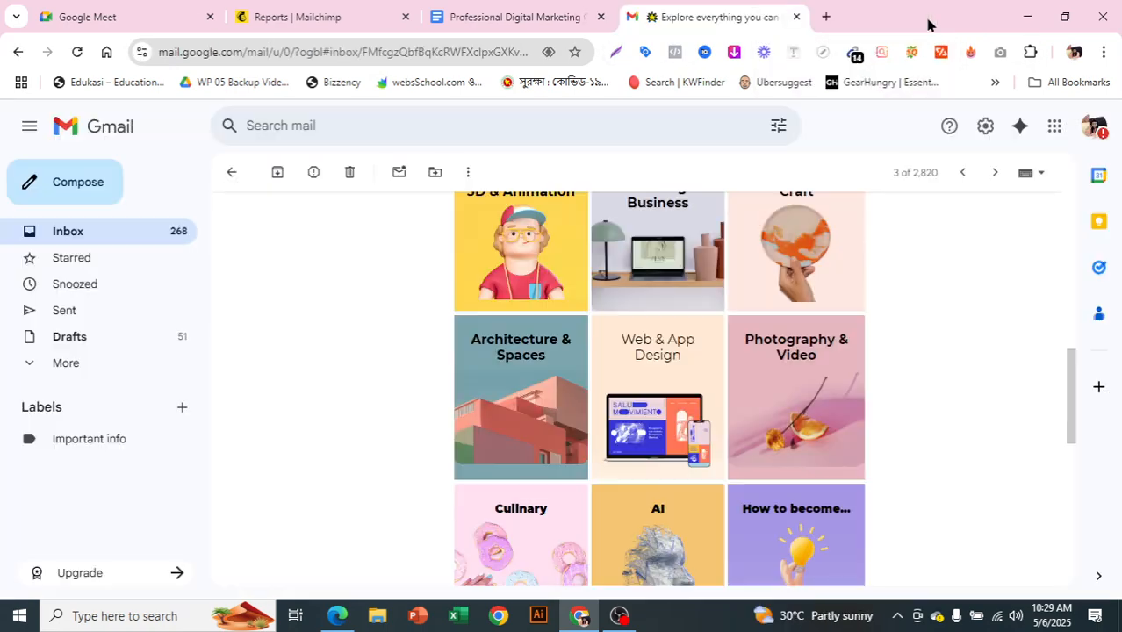
pyautogui.scroll(-2, 904, 353)
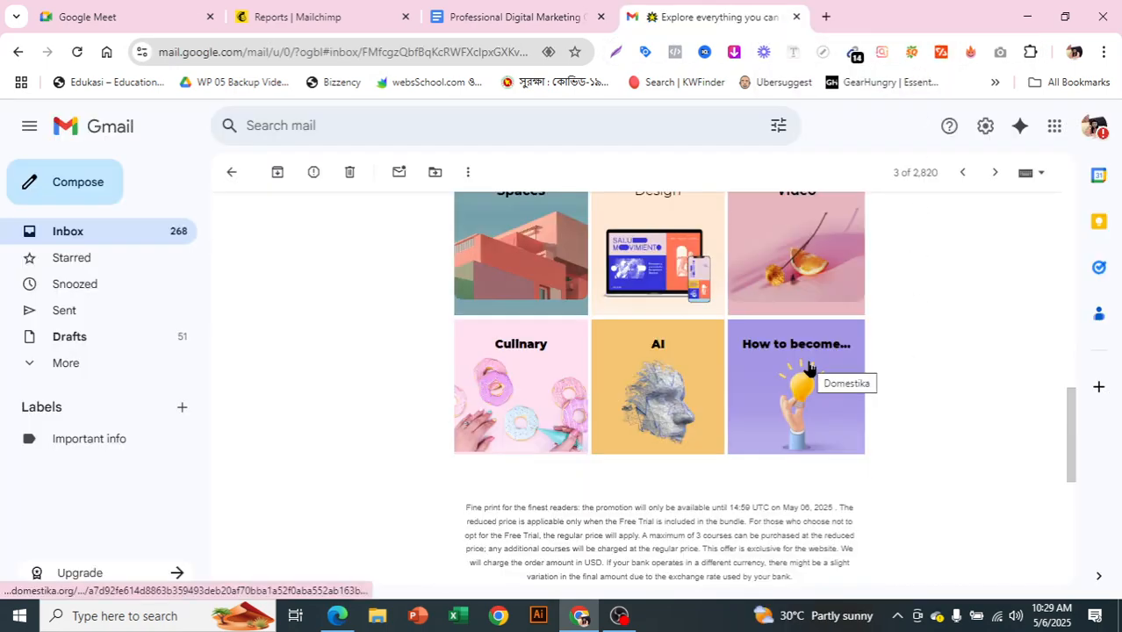
pyautogui.scroll(-5, 810, 367)
pyautogui.scroll(3, 811, 390)
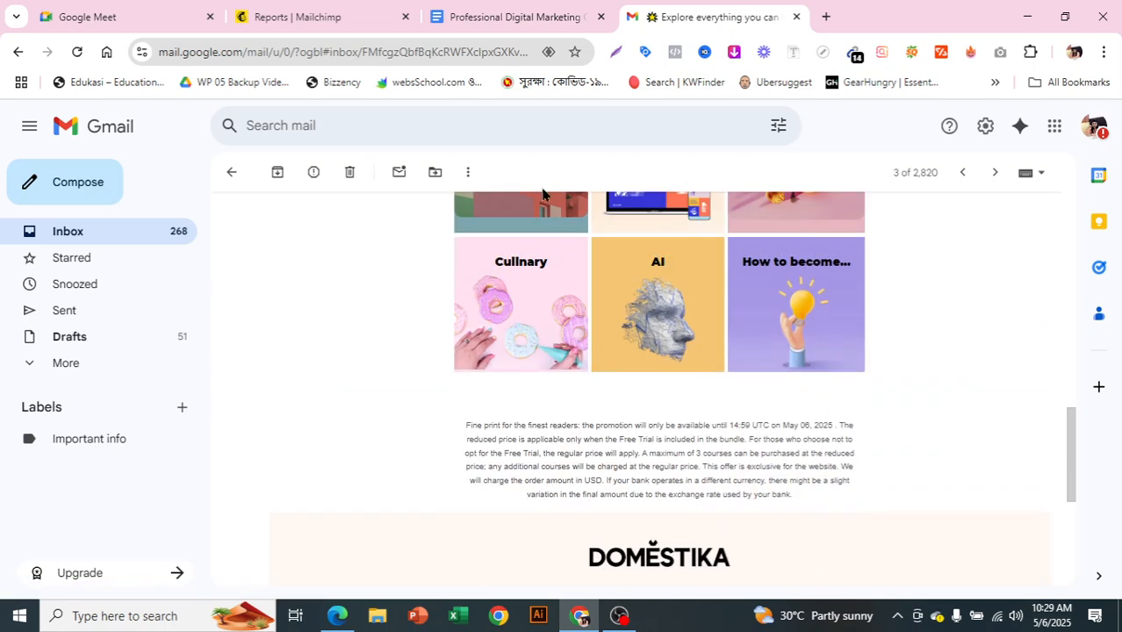
# - Review the Domestika email's layout from the headline to the fine print, and return to the promotions list
pyautogui.scroll(8, 881, 388)
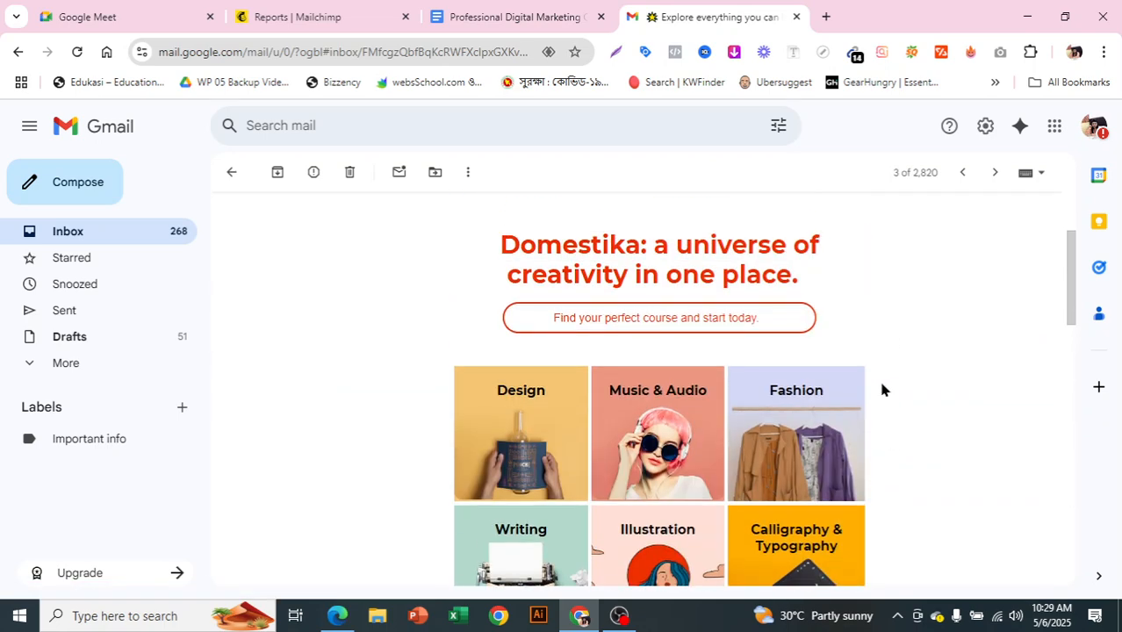
pyautogui.scroll(-8, 882, 388)
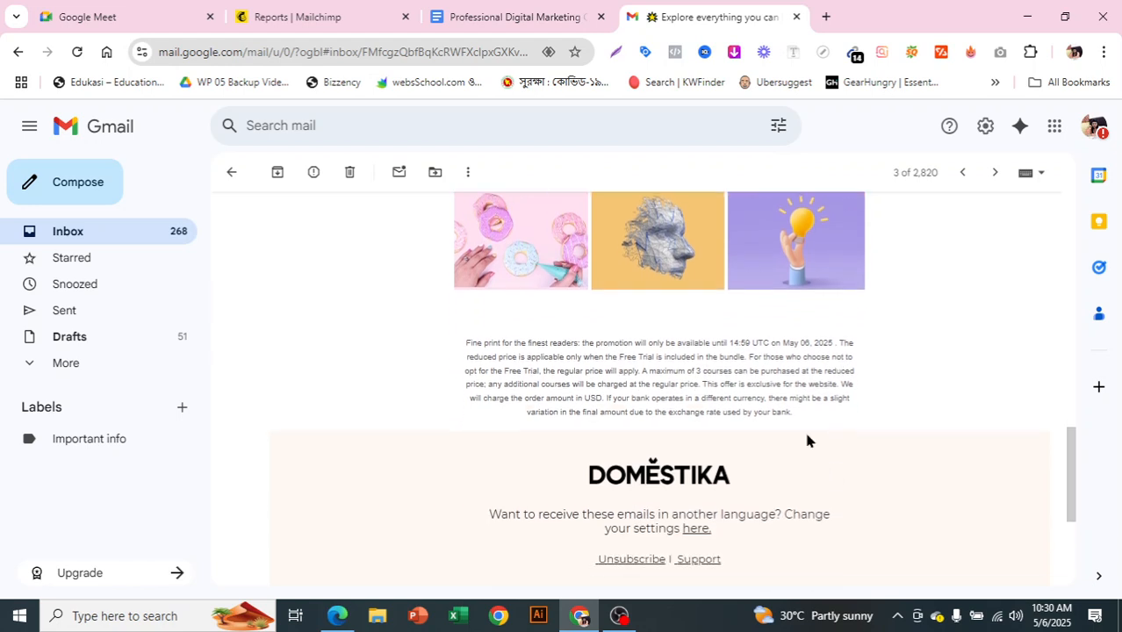
pyautogui.moveTo(795, 413); pyautogui.dragTo(485, 332)
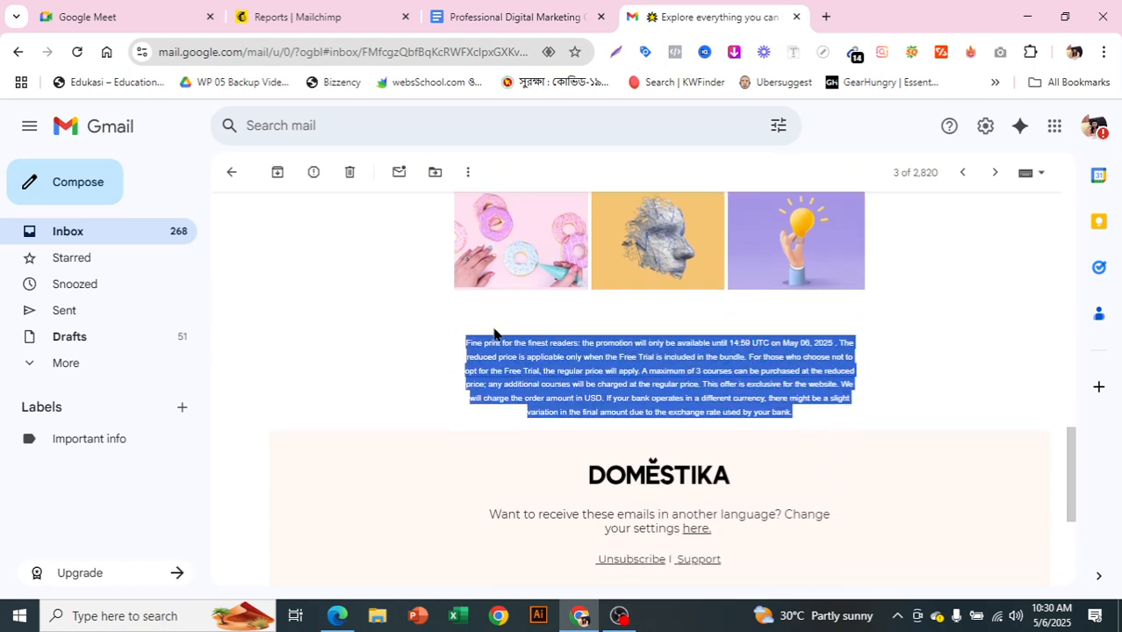
pyautogui.click(930, 427)
pyautogui.scroll(3, 930, 428)
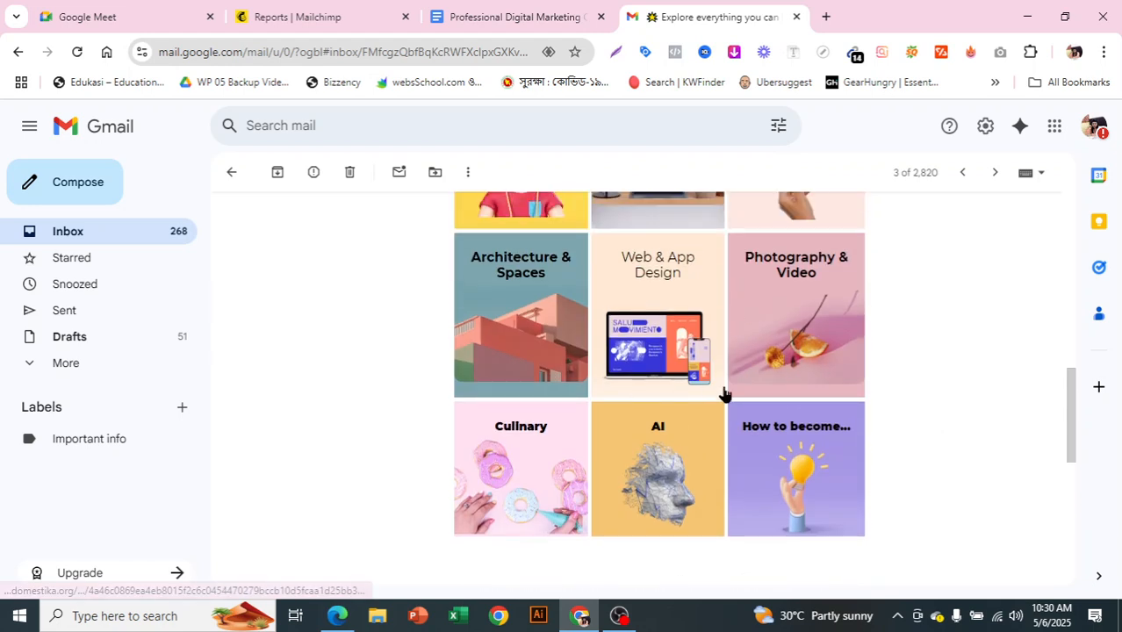
pyautogui.scroll(2, 724, 393)
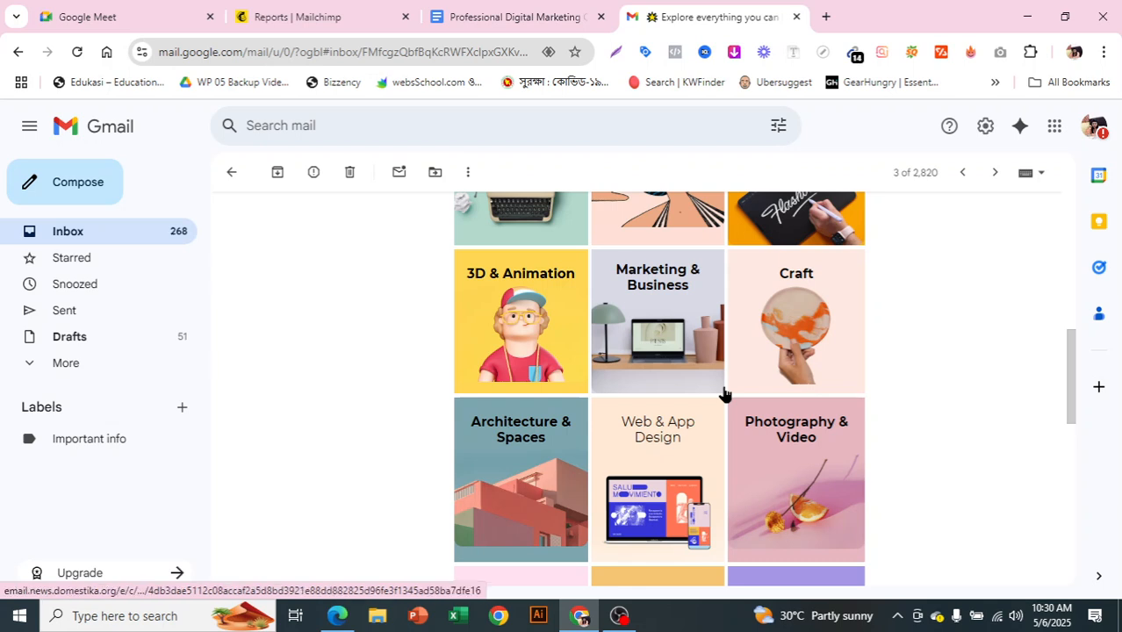
pyautogui.scroll(6, 725, 393)
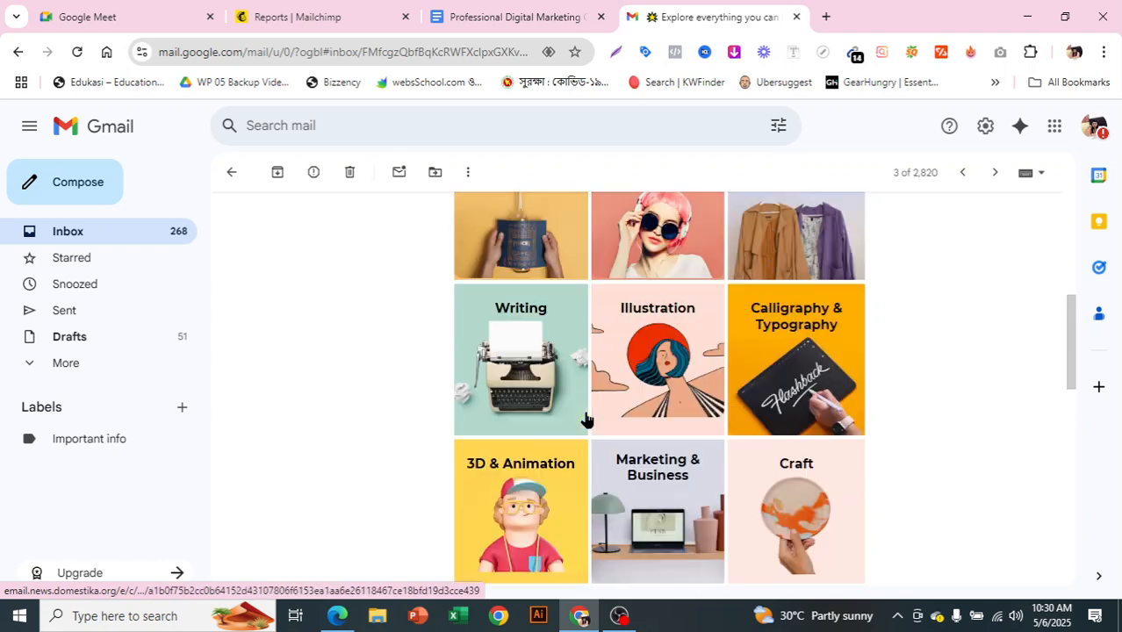
pyautogui.click(229, 172)
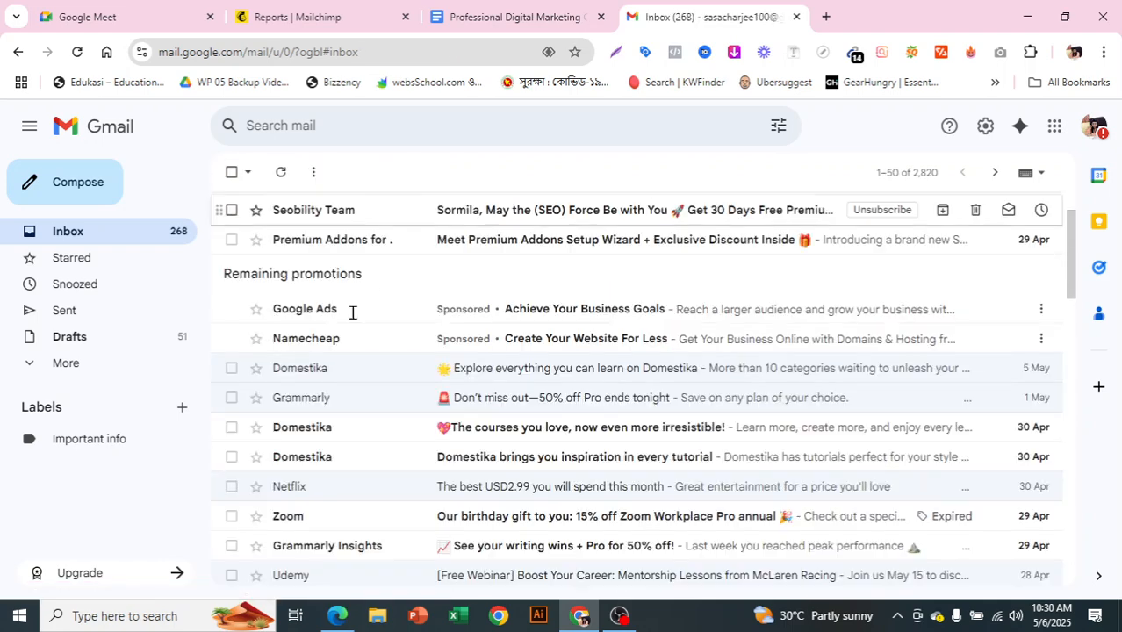
# - Open the sponsored Google Ads message "Achieve Your Business Goals" and examine its banner image and tagline
pyautogui.scroll(1, 421, 342)
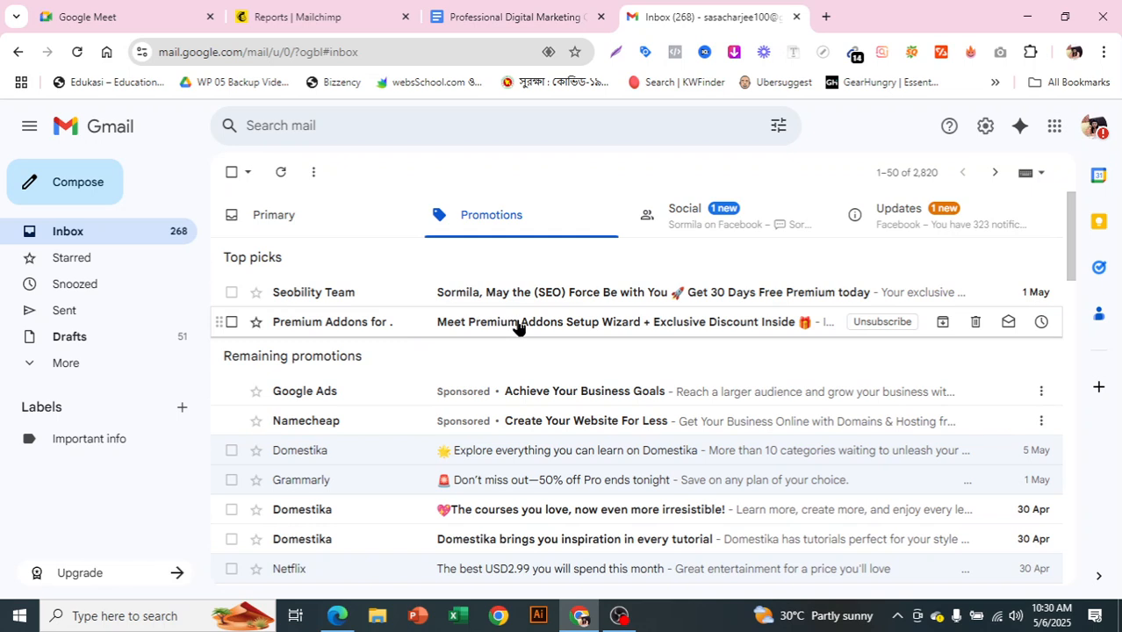
pyautogui.click(534, 403)
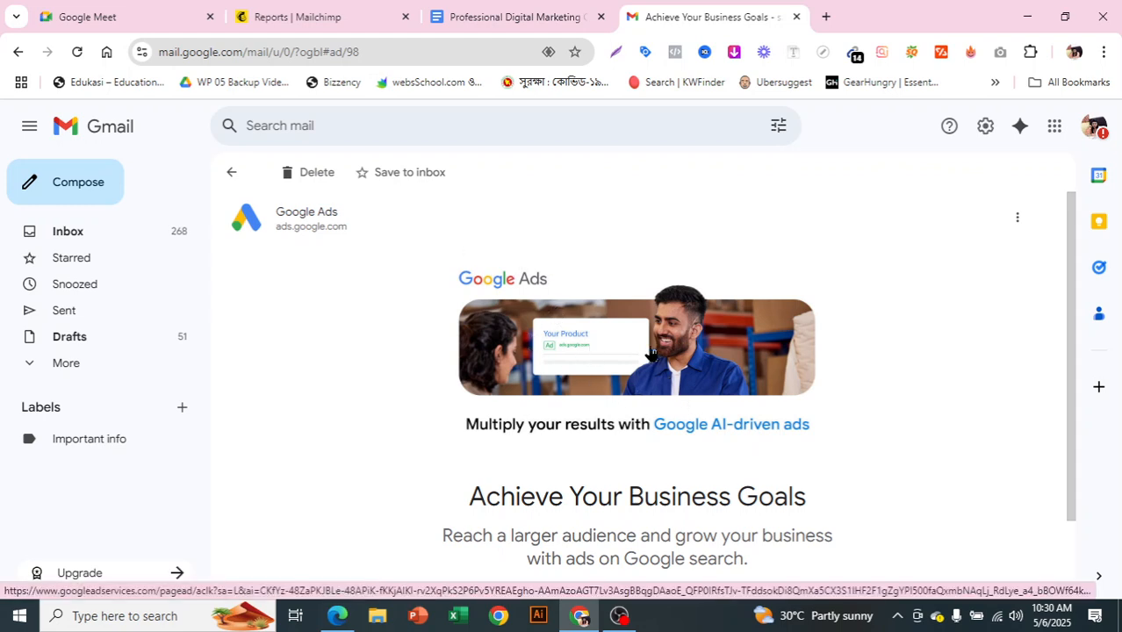
pyautogui.scroll(-1, 826, 375)
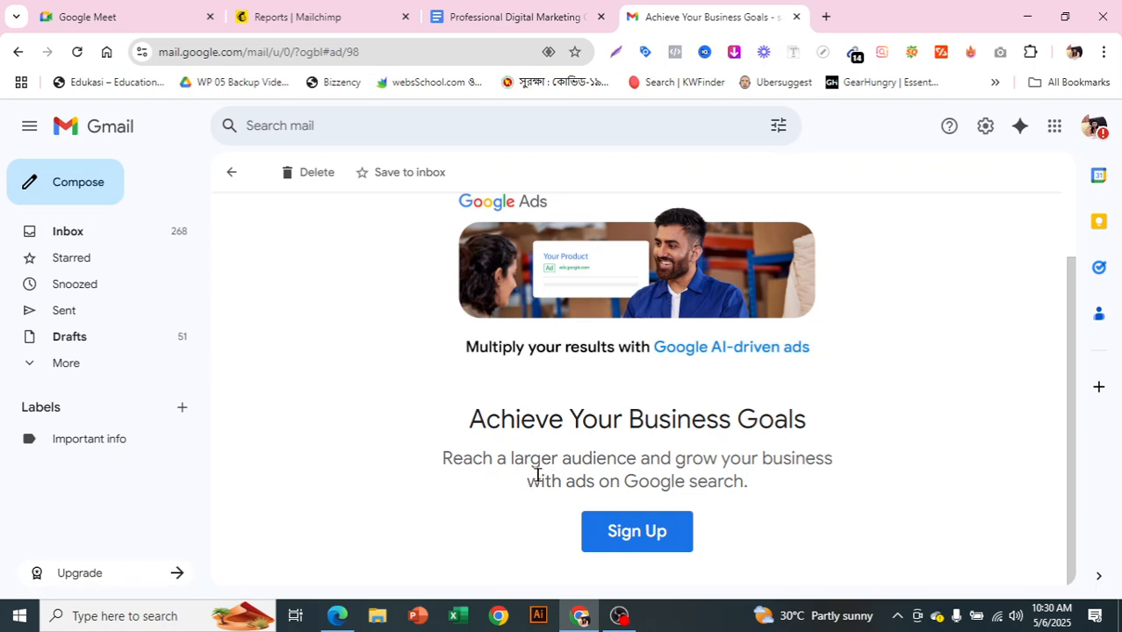
pyautogui.scroll(1, 825, 498)
pyautogui.moveTo(414, 275); pyautogui.dragTo(792, 456)
pyautogui.click(913, 402)
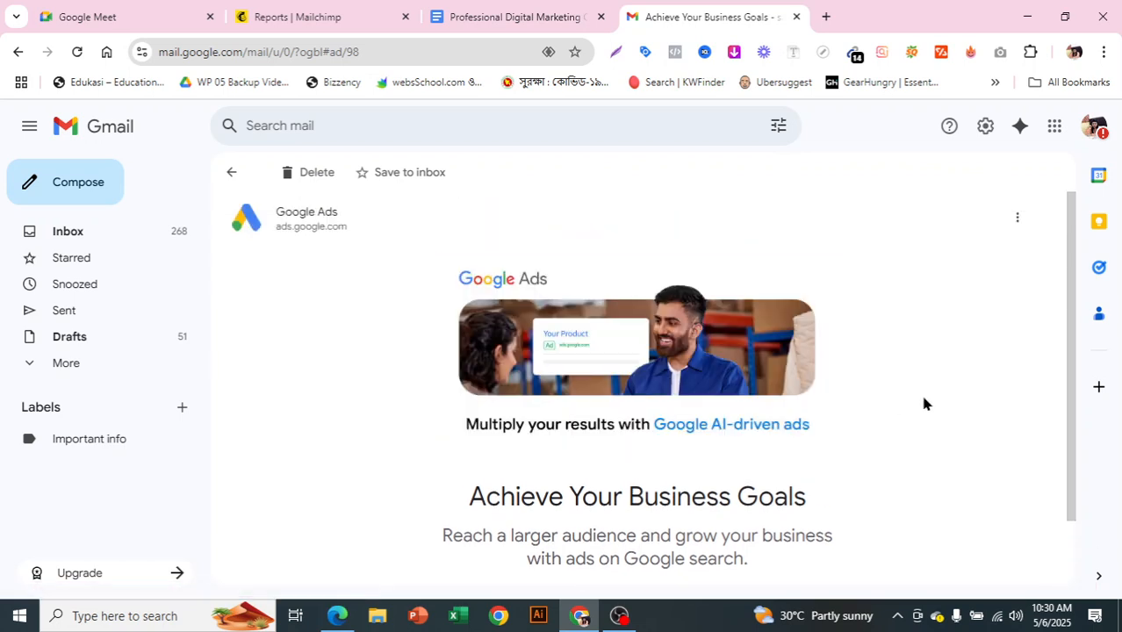
# - Examine the Google Ads message's heading, description and Sign Up call to action, and return to the promotions list
pyautogui.scroll(-1, 464, 419)
pyautogui.moveTo(464, 419); pyautogui.dragTo(853, 430)
pyautogui.moveTo(726, 509); pyautogui.dragTo(428, 455)
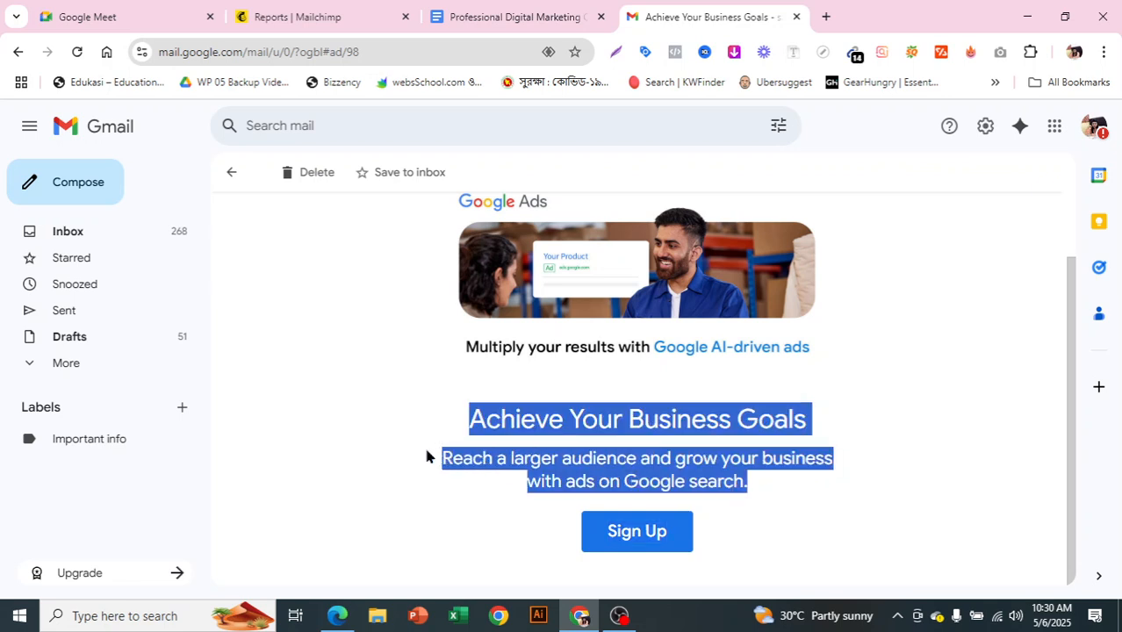
pyautogui.click(618, 466)
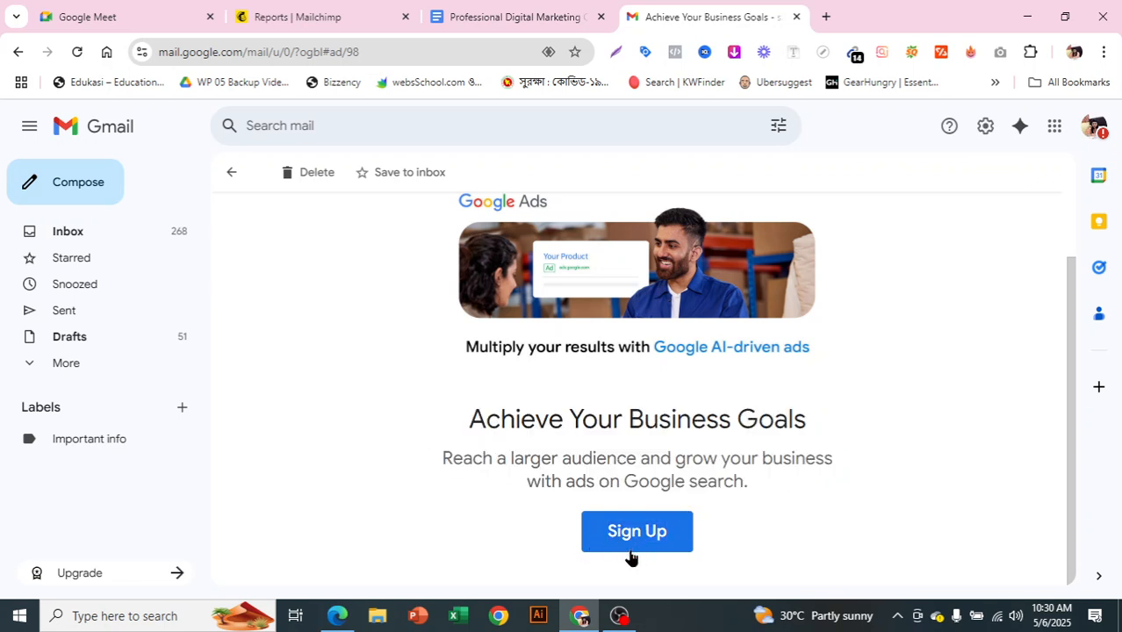
pyautogui.scroll(1, 626, 455)
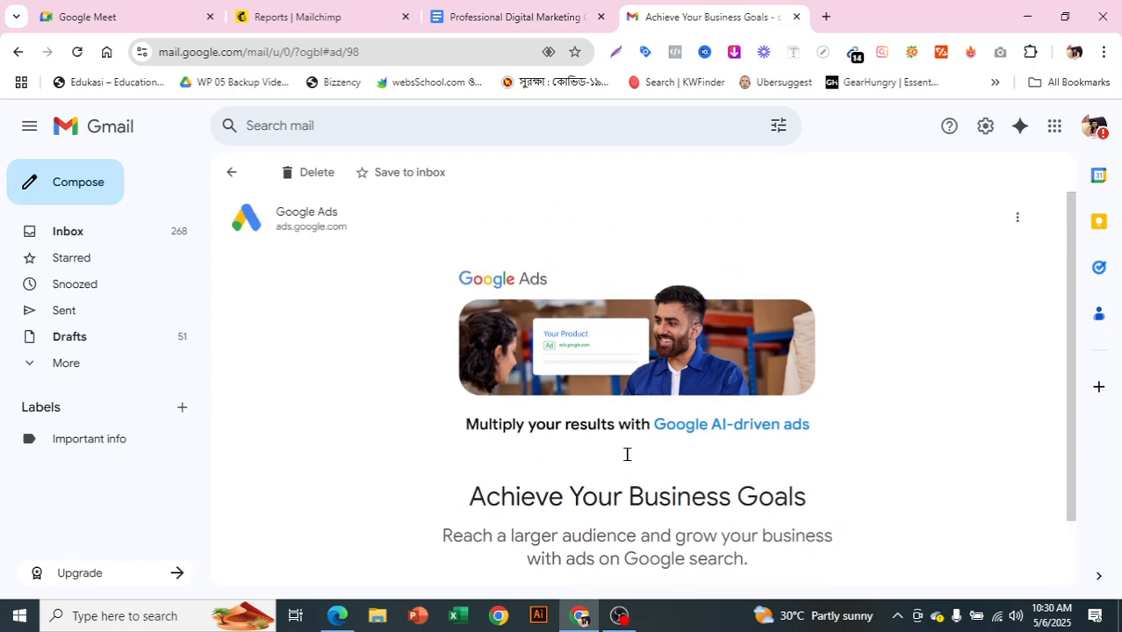
pyautogui.click(232, 173)
# - Open Namecheap's sponsored message "Create Your Website For Less", examine its image, text and Visit Site call to action, and return to the list
pyautogui.scroll(-2, 595, 333)
pyautogui.scroll(2, 579, 351)
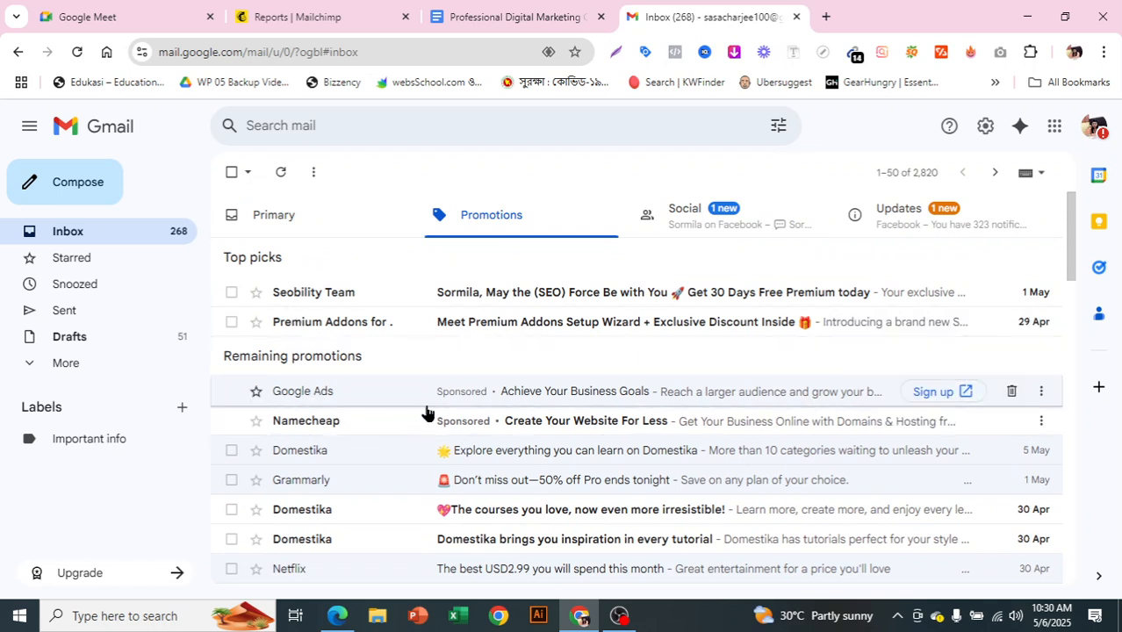
pyautogui.click(540, 421)
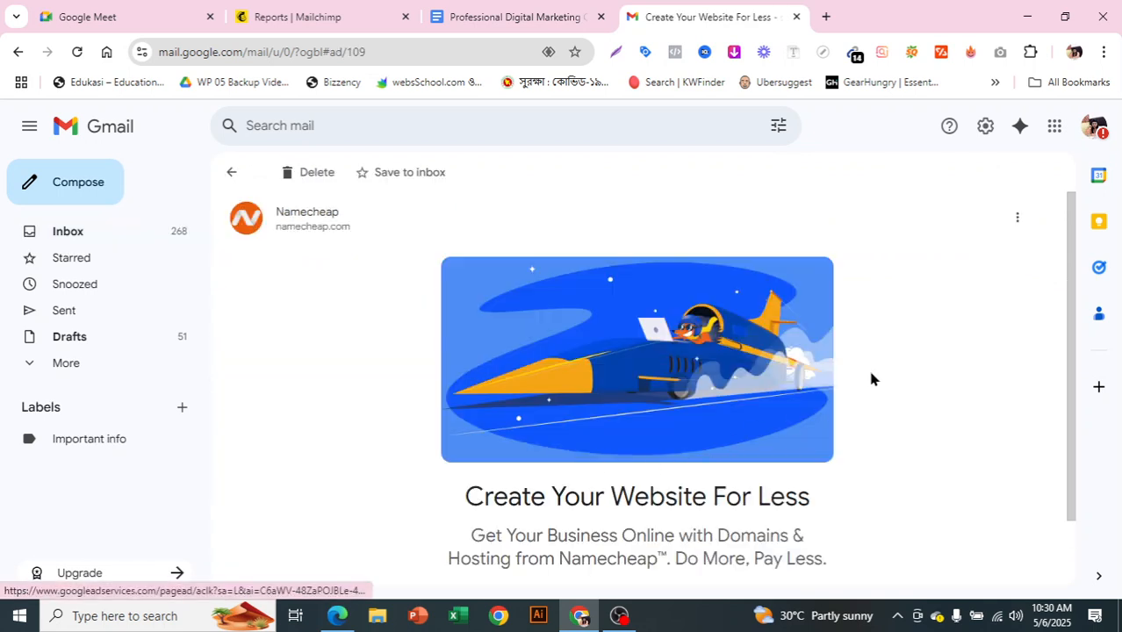
pyautogui.scroll(-1, 873, 384)
pyautogui.moveTo(451, 432); pyautogui.dragTo(845, 439)
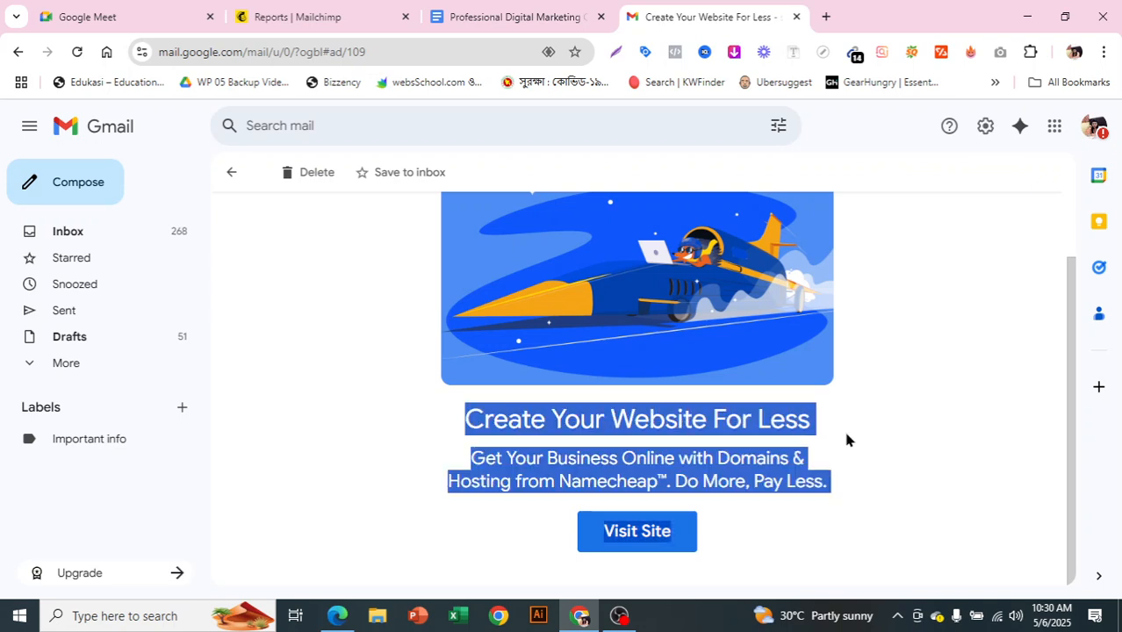
pyautogui.moveTo(852, 551); pyautogui.dragTo(826, 393)
pyautogui.click(892, 443)
pyautogui.scroll(1, 894, 446)
pyautogui.click(231, 172)
# - Open the Domestika email "Hidden talent? It's time to unlock it!" and examine its headline, catalog call to action and recommended courses
pyautogui.scroll(-1, 731, 408)
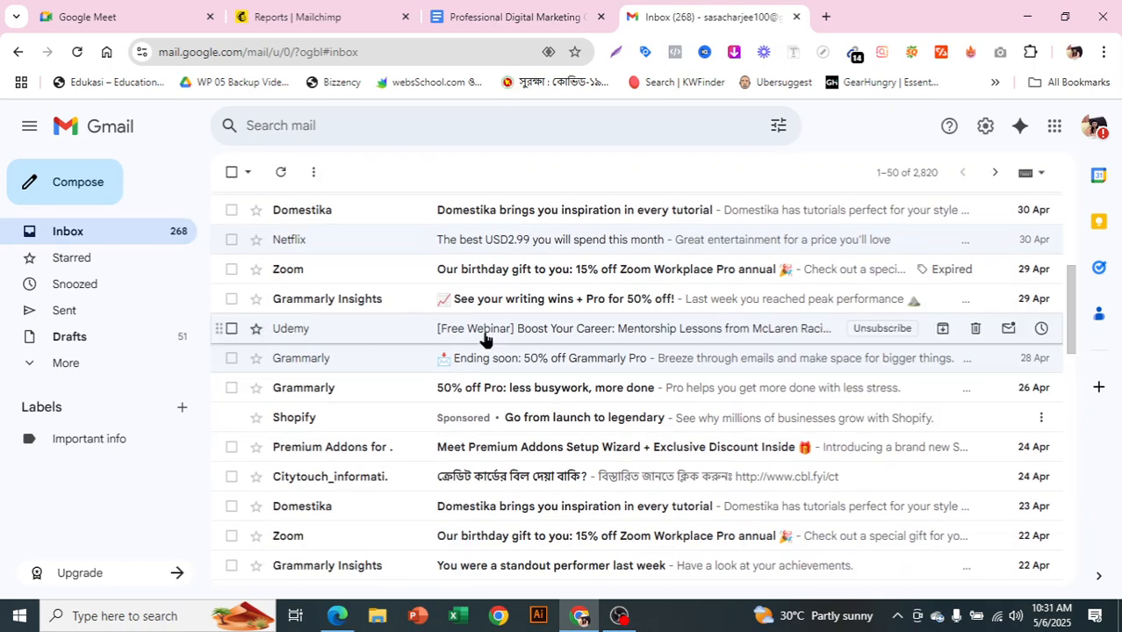
pyautogui.scroll(-4, 633, 446)
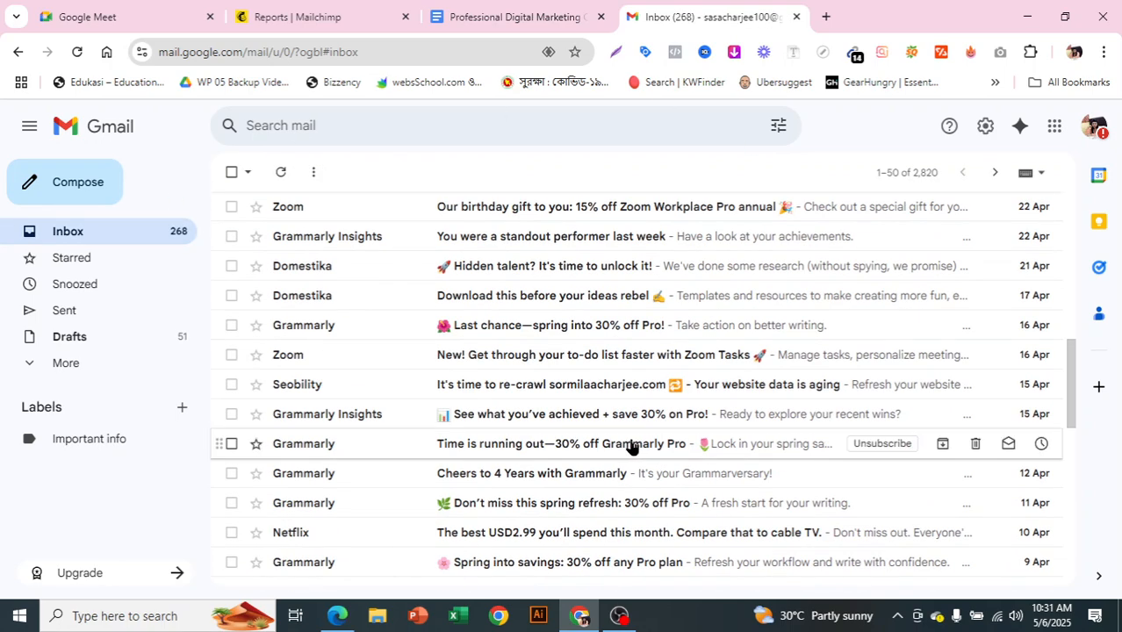
pyautogui.click(515, 279)
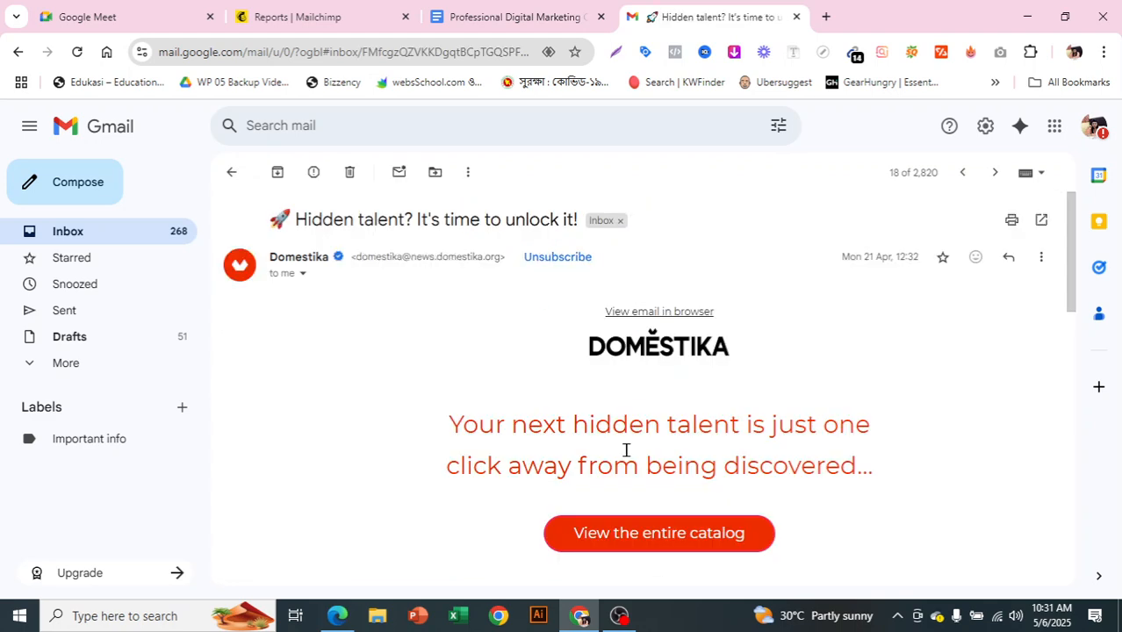
pyautogui.scroll(-4, 641, 457)
pyautogui.scroll(-1, 667, 470)
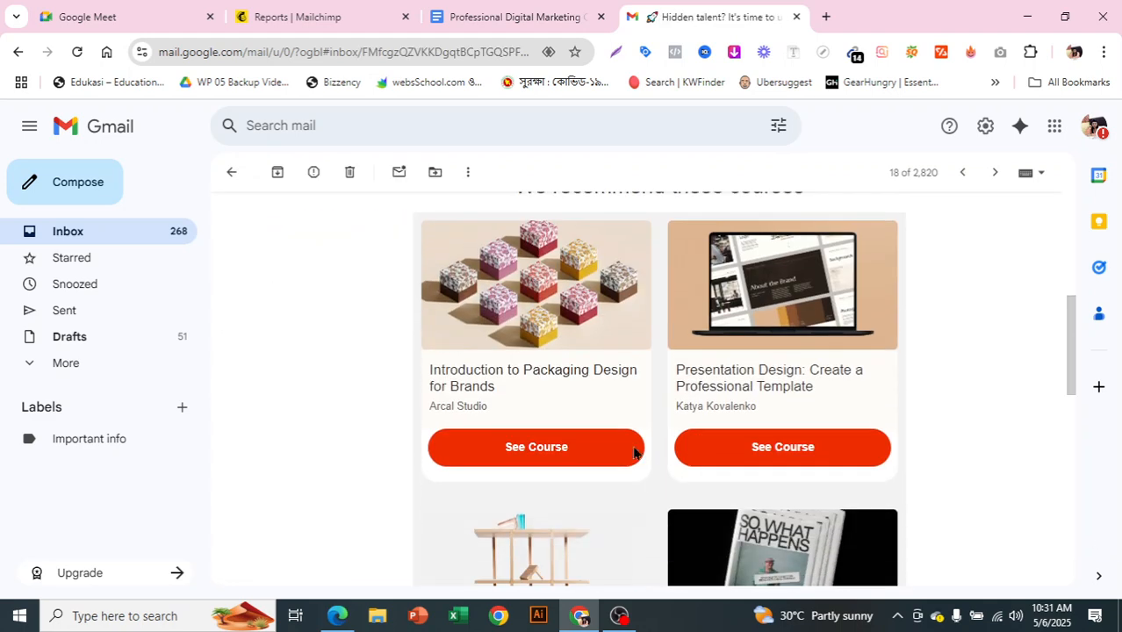
pyautogui.scroll(6, 881, 361)
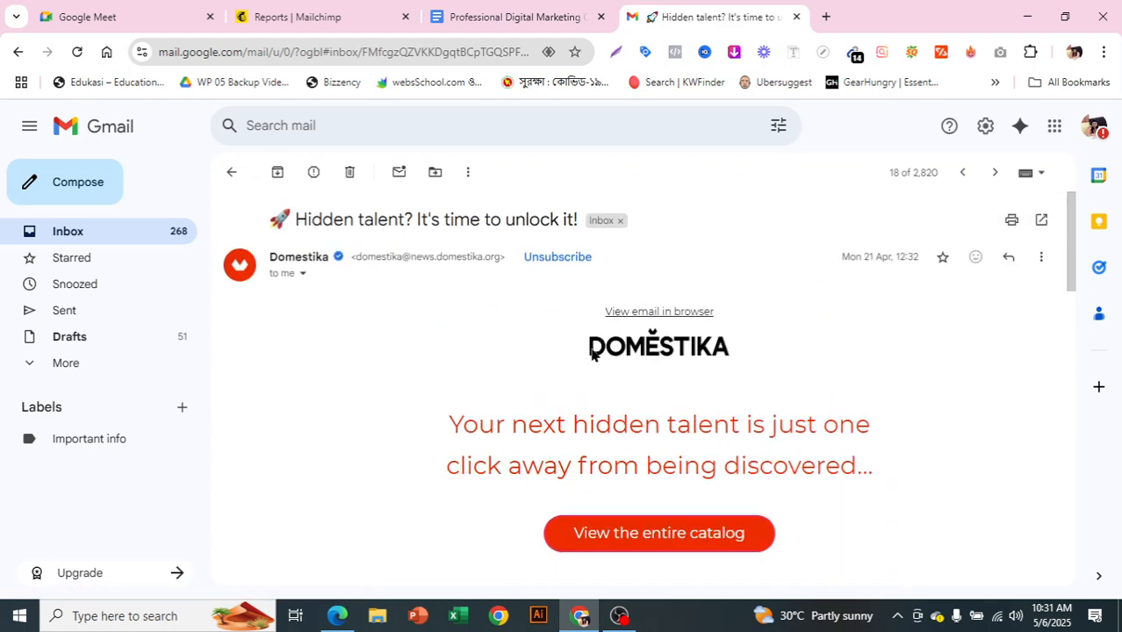
pyautogui.scroll(-2, 579, 413)
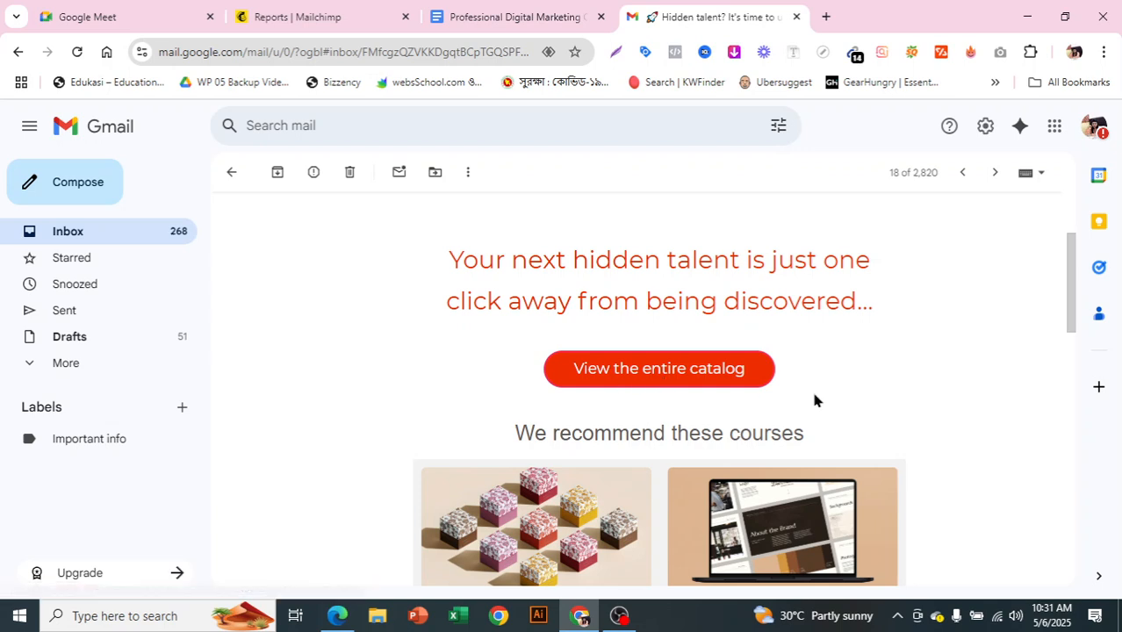
pyautogui.scroll(-3, 807, 400)
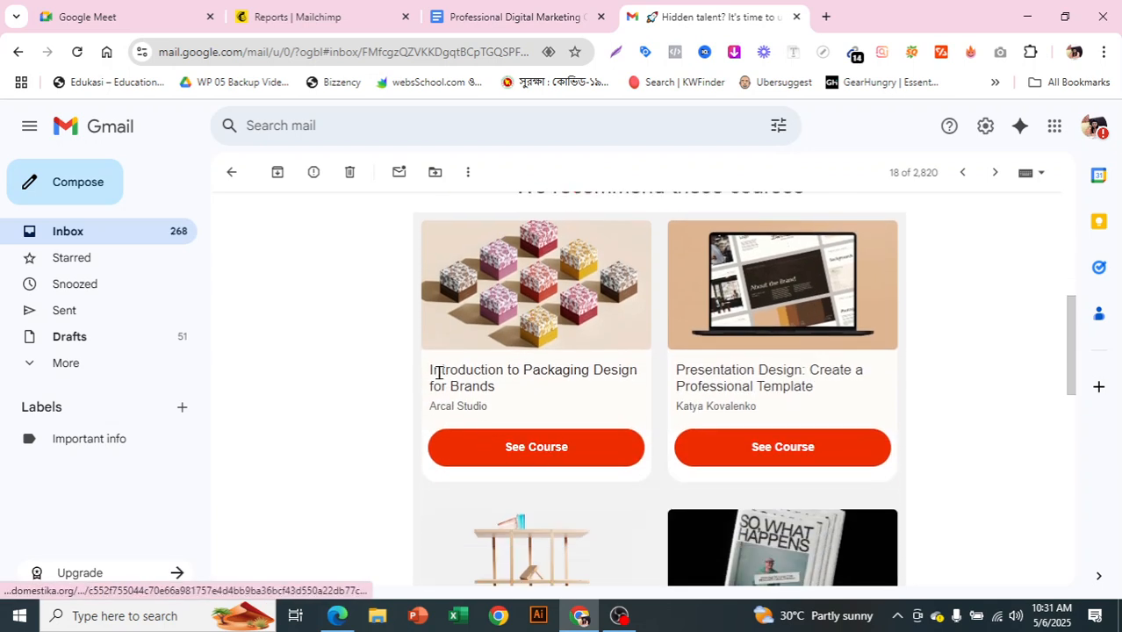
# - Examine the Domestika email's recommended courses, See Course calls to action and fine print, and return to the start of the promotions list
pyautogui.scroll(-3, 766, 381)
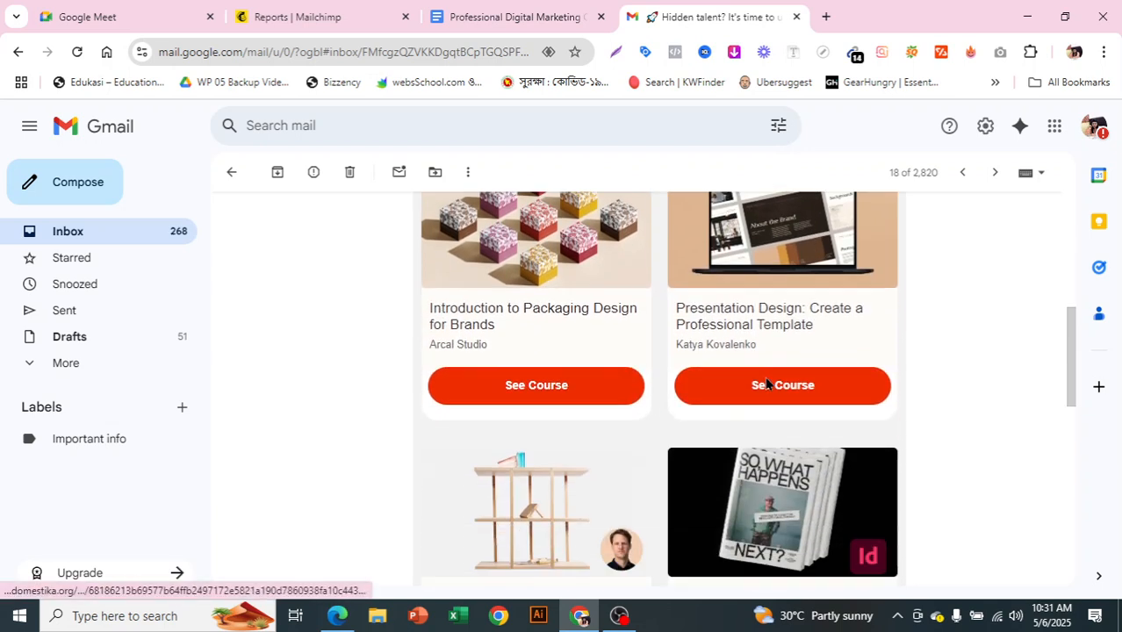
pyautogui.scroll(-2, 695, 408)
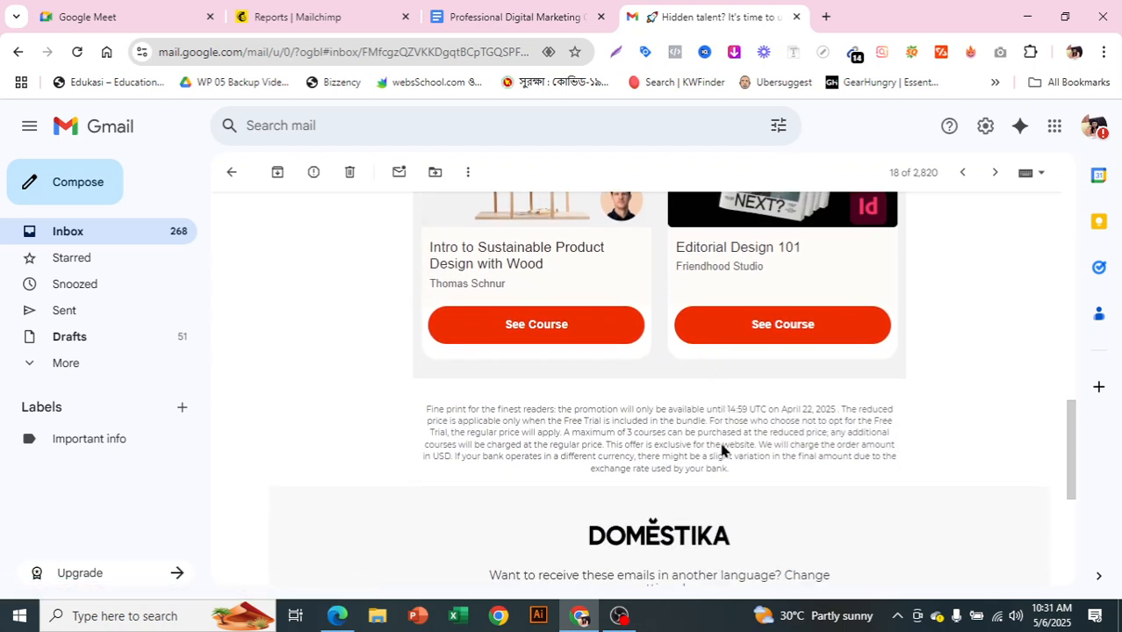
pyautogui.scroll(2, 403, 328)
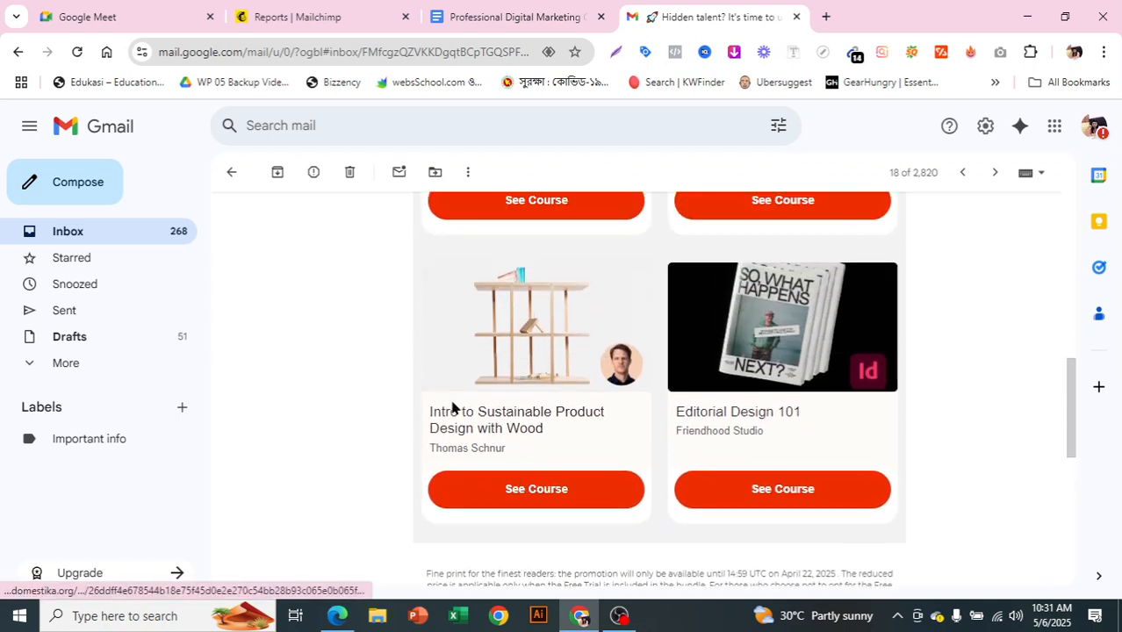
pyautogui.scroll(-6, 772, 422)
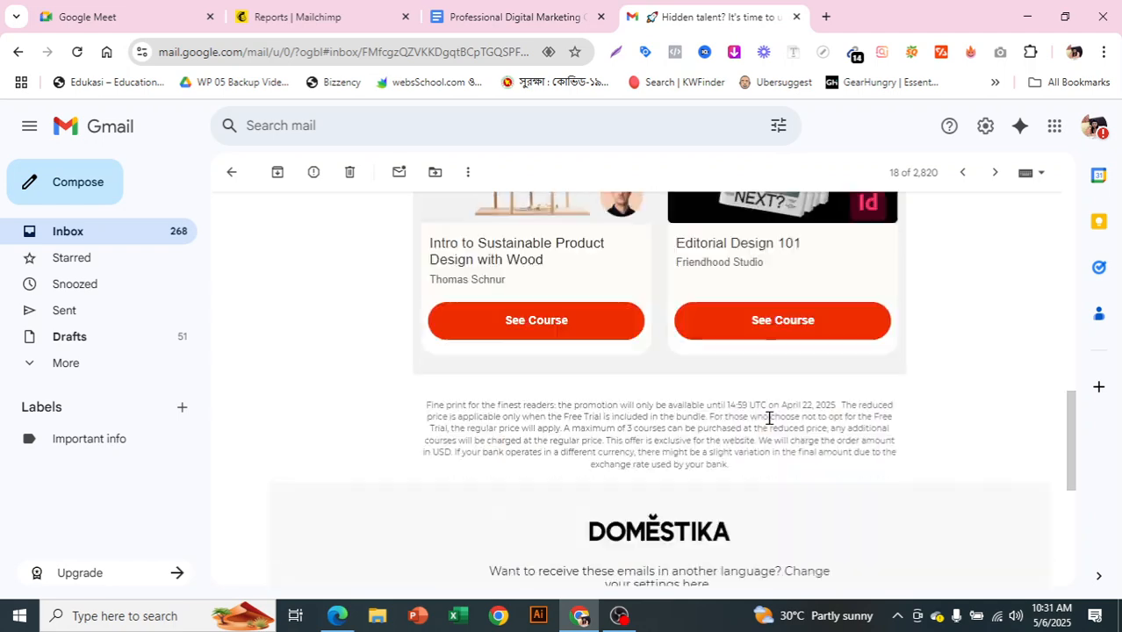
pyautogui.scroll(10, 781, 424)
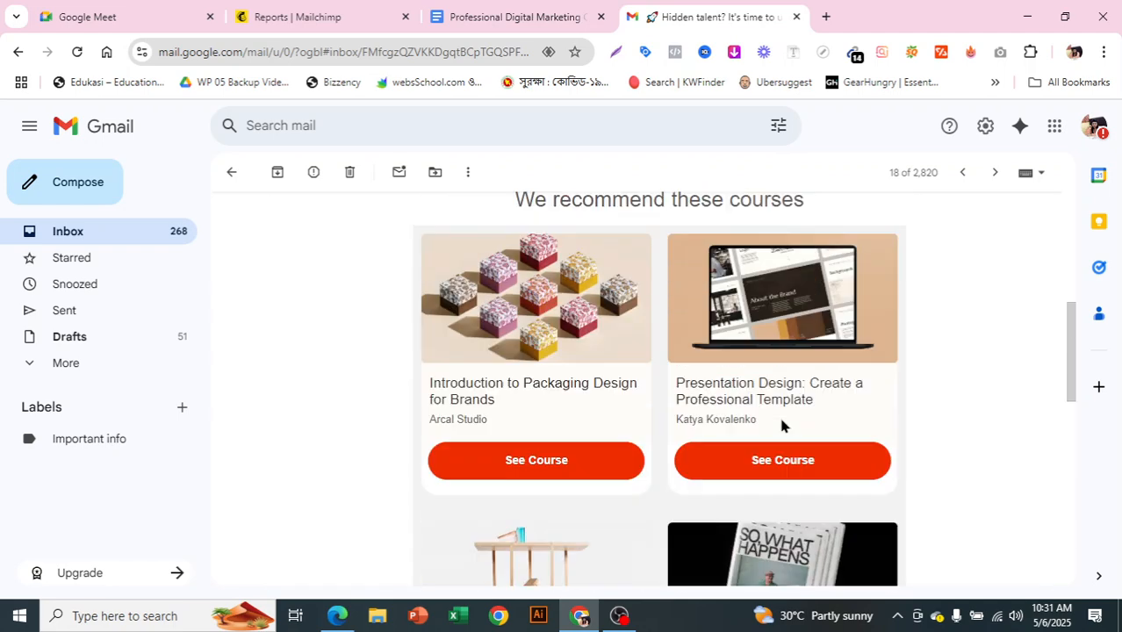
pyautogui.click(235, 170)
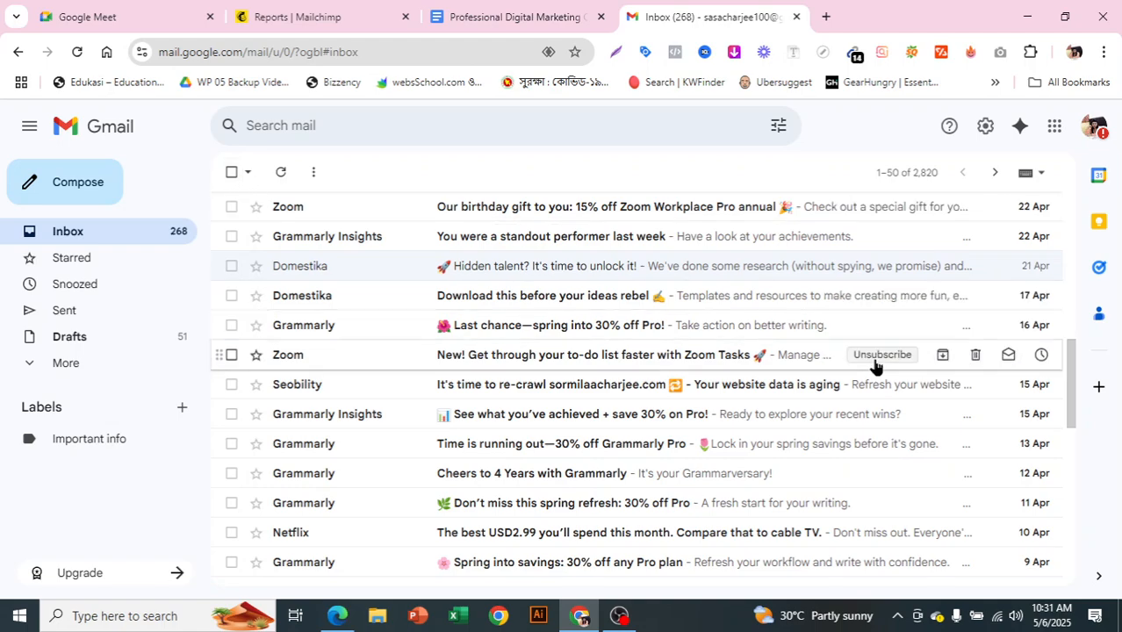
pyautogui.scroll(4, 717, 386)
pyautogui.scroll(4, 716, 388)
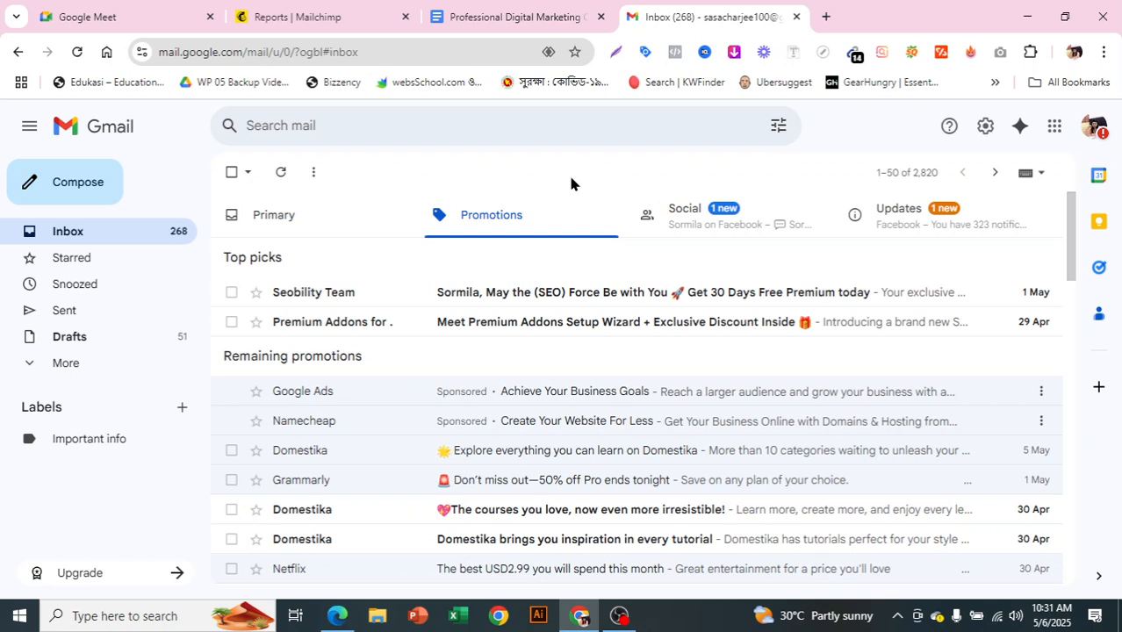
# - Search Google for "email marketing tools" in a new browser tab
pyautogui.click(825, 16)
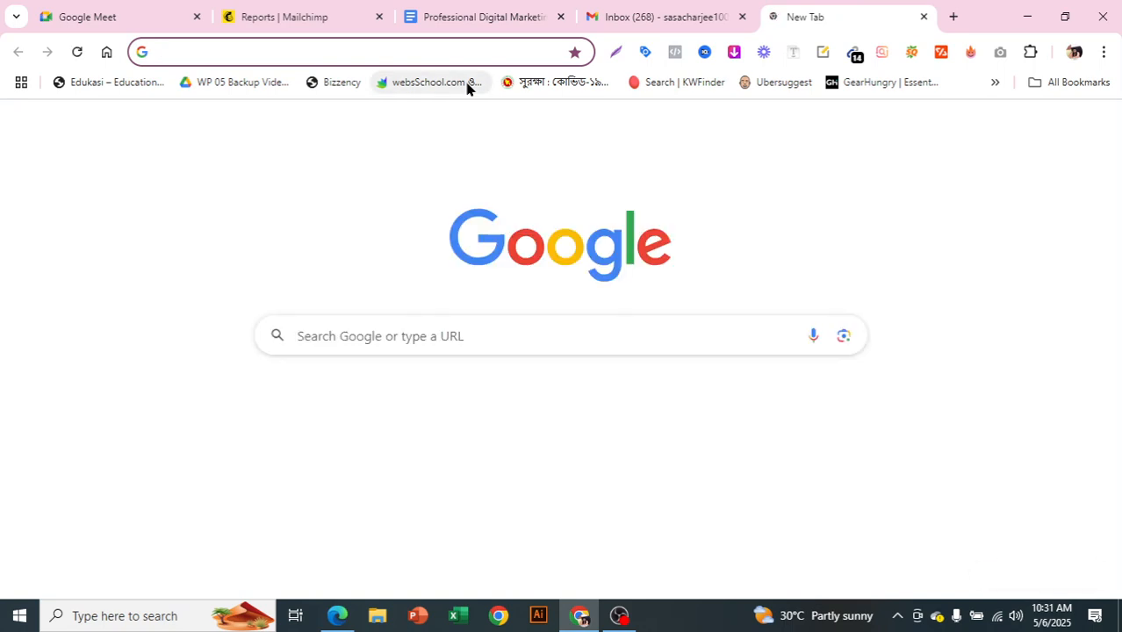
pyautogui.write('email ')
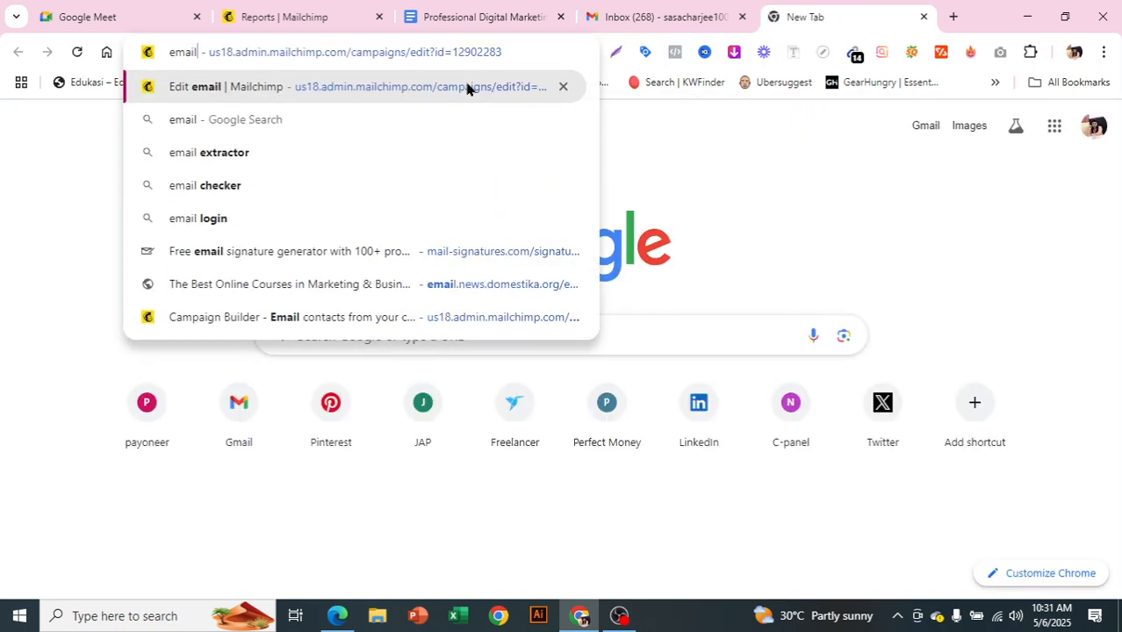
pyautogui.write('temp')
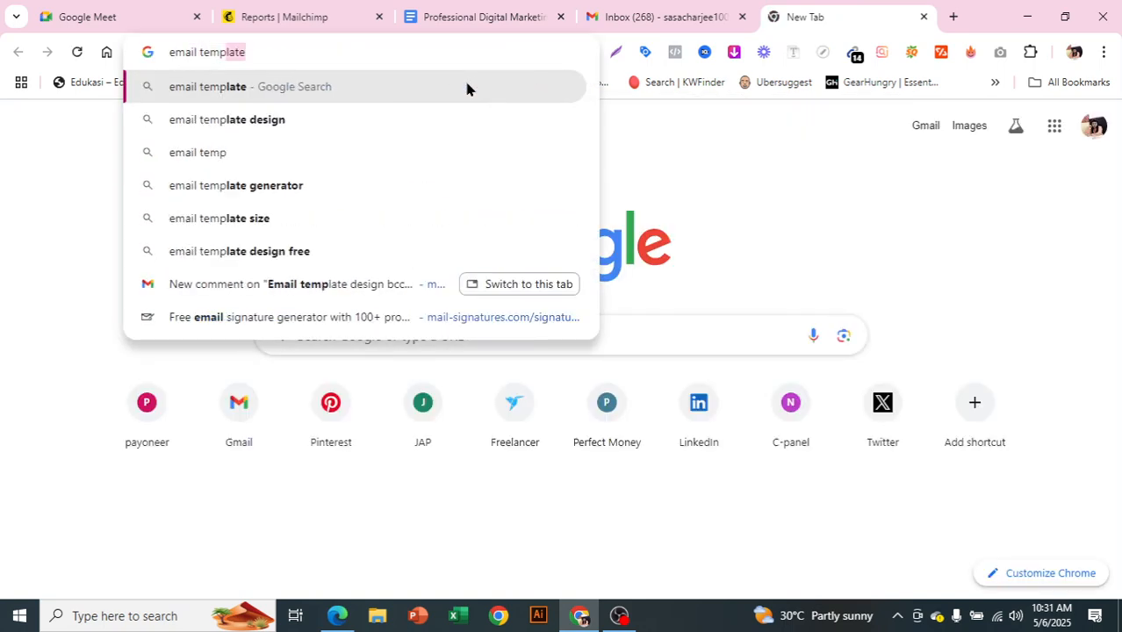
pyautogui.press('BackSpace')
pyautogui.press('BackSpace')
pyautogui.press('BackSpace')
pyautogui.press('BackSpace')
pyautogui.write('mar')
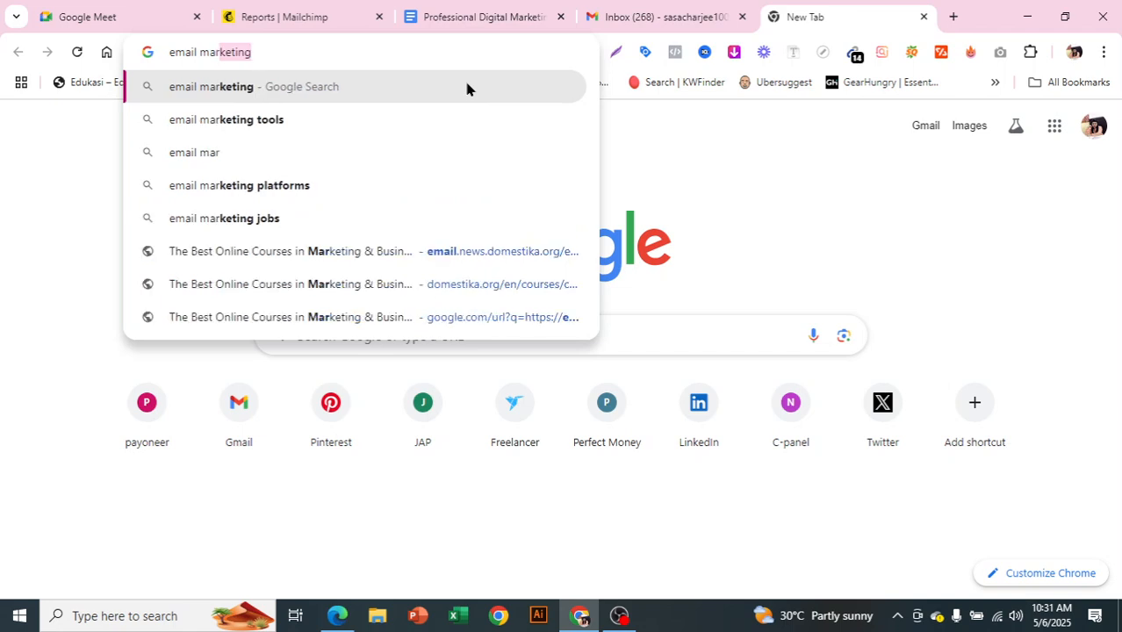
pyautogui.write('keting')
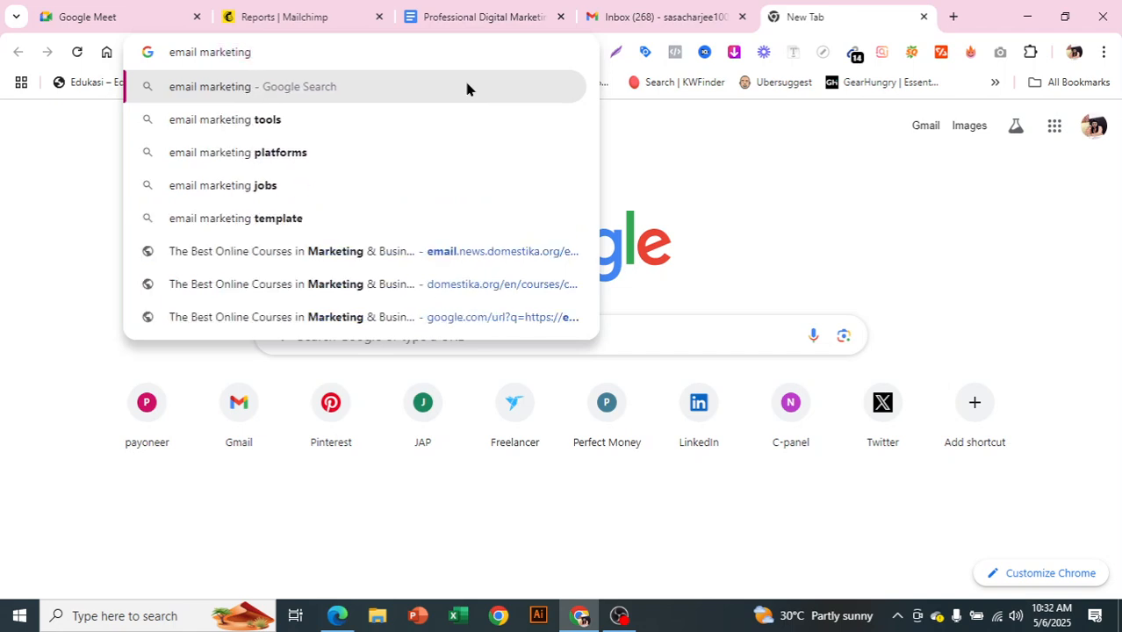
pyautogui.click(469, 119)
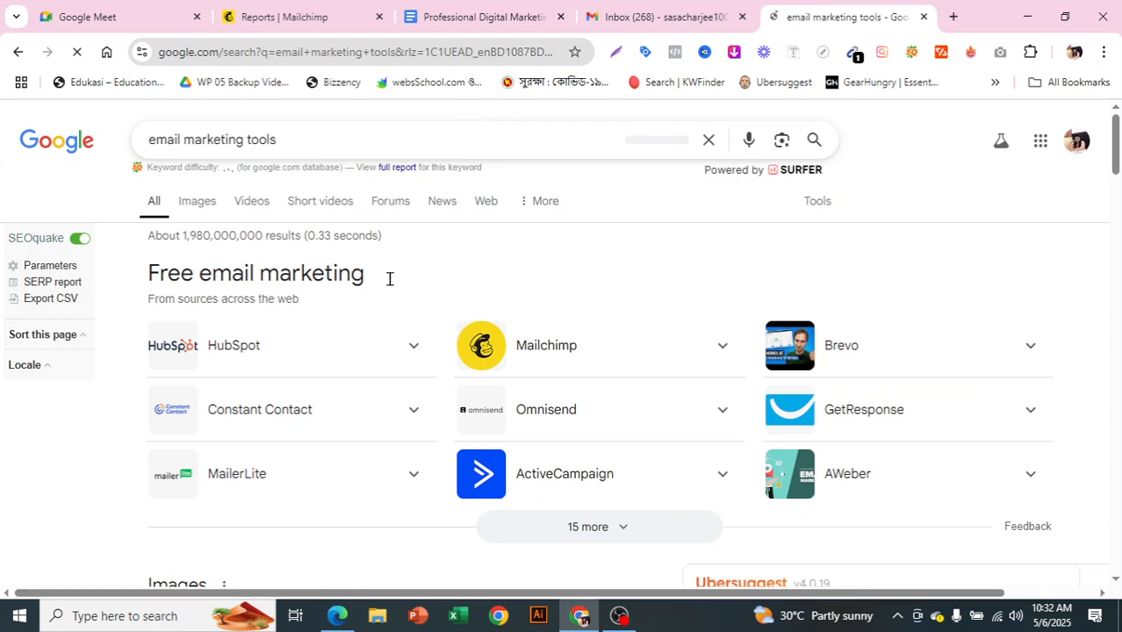
# - Expand the full list of free email marketing tools in the results and examine the listed platforms and related images
pyautogui.scroll(-1, 384, 278)
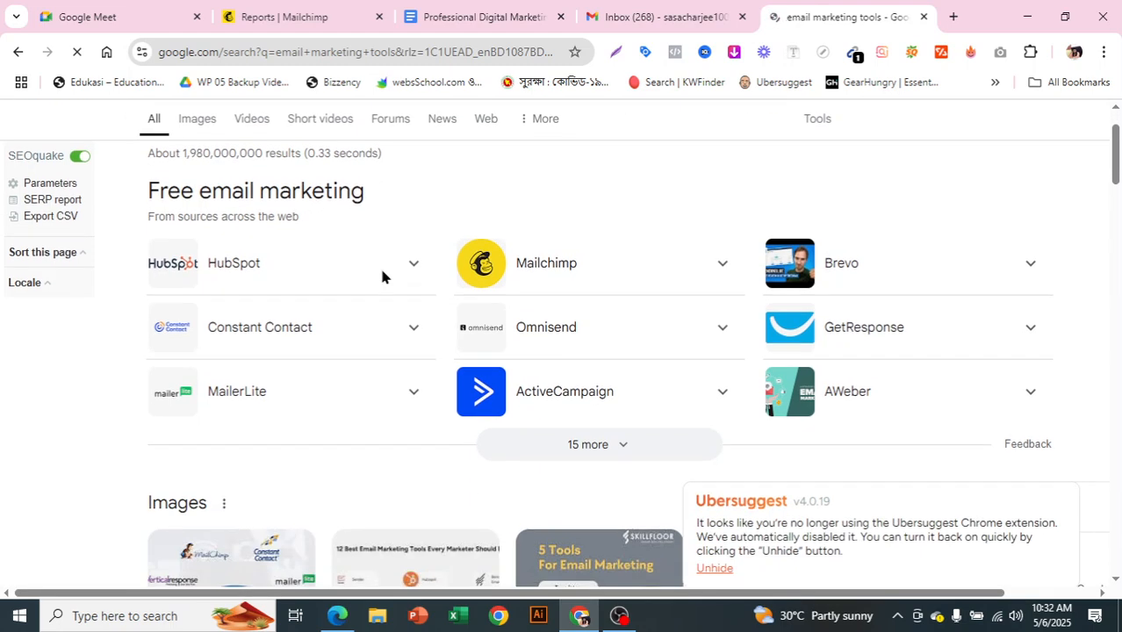
pyautogui.click(602, 446)
pyautogui.scroll(-1, 255, 289)
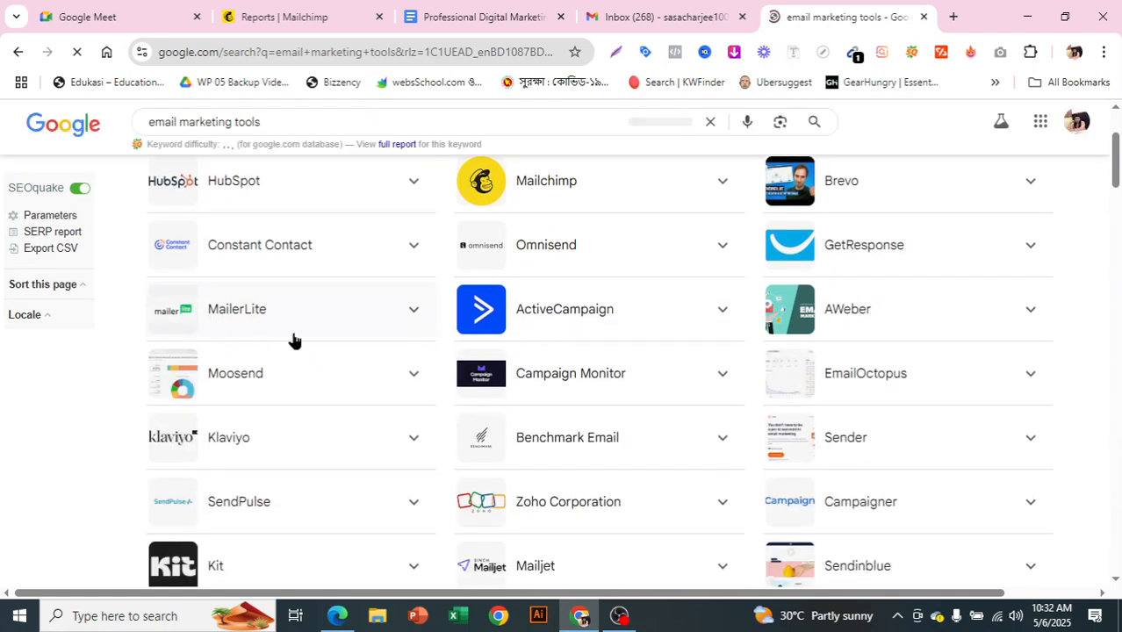
pyautogui.scroll(1, 518, 193)
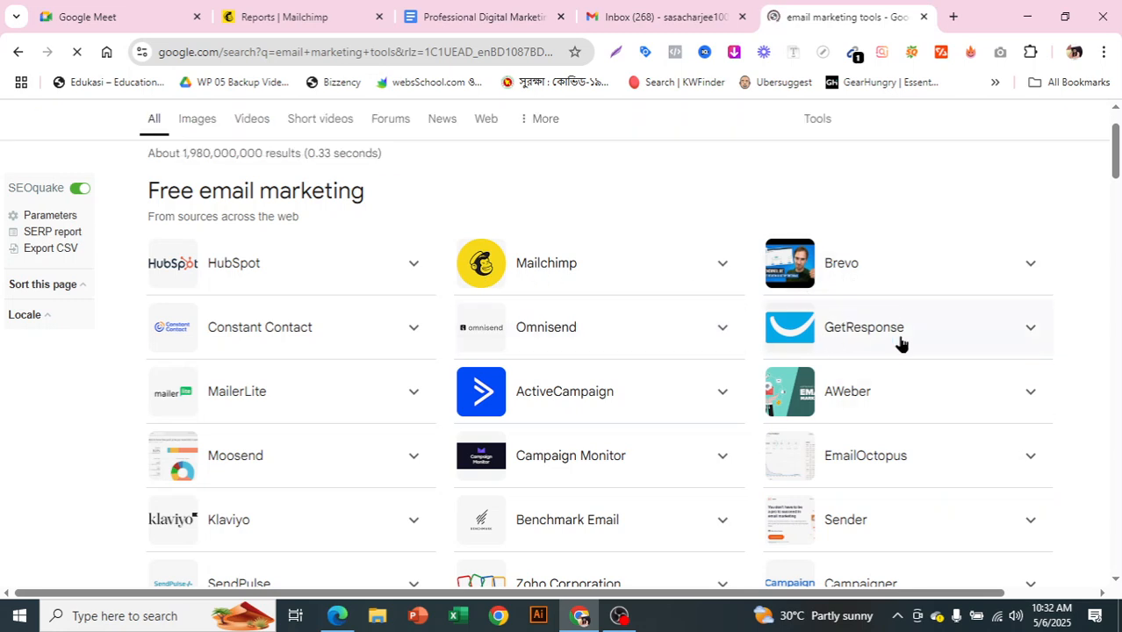
pyautogui.scroll(-1, 903, 342)
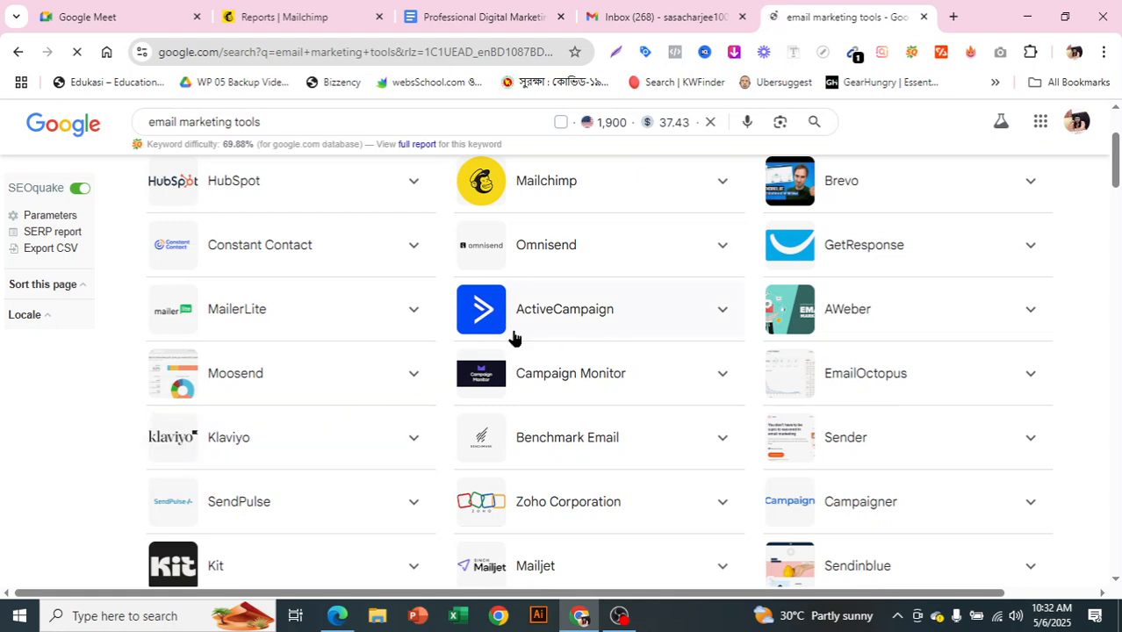
pyautogui.scroll(-3, 628, 338)
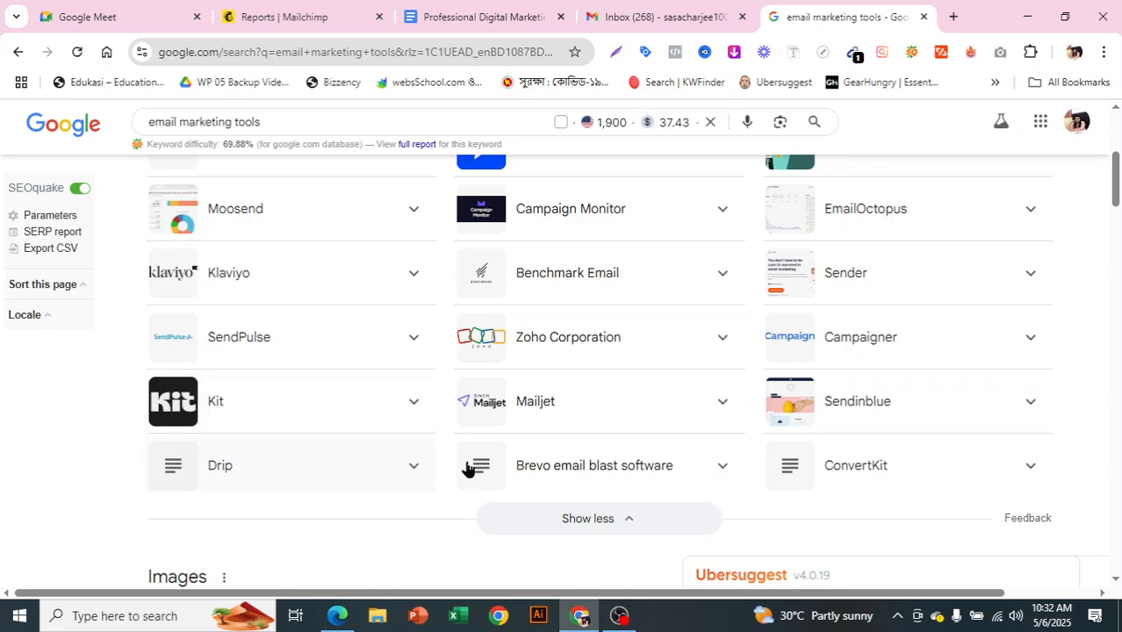
pyautogui.scroll(-5, 960, 423)
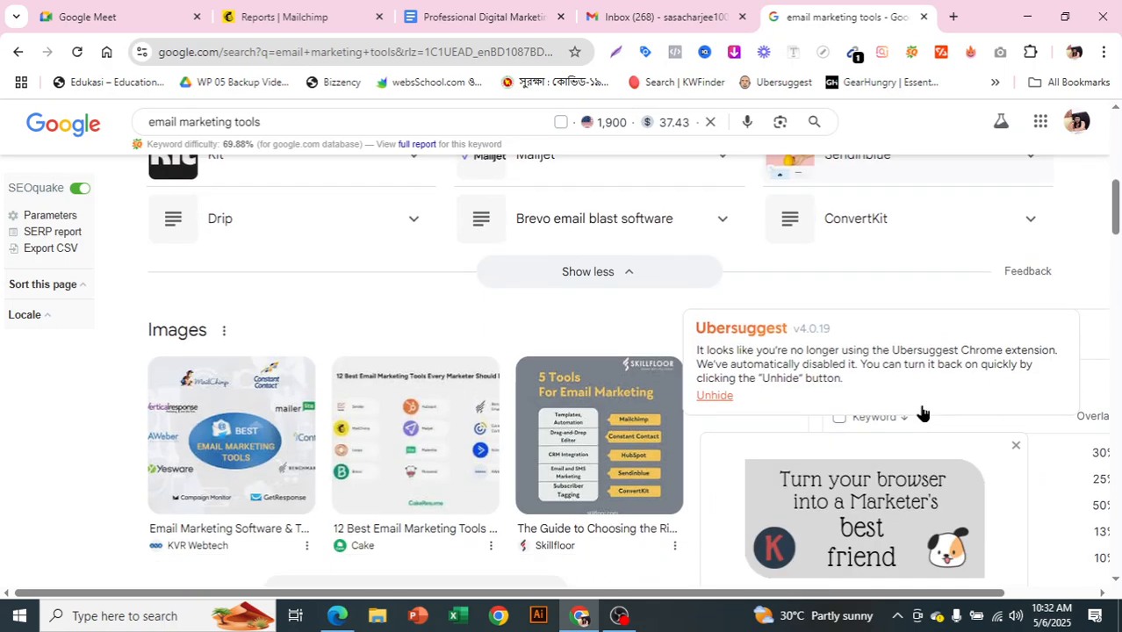
pyautogui.scroll(-4, 529, 416)
pyautogui.scroll(4, 561, 459)
pyautogui.scroll(-1, 559, 462)
pyautogui.scroll(8, 561, 460)
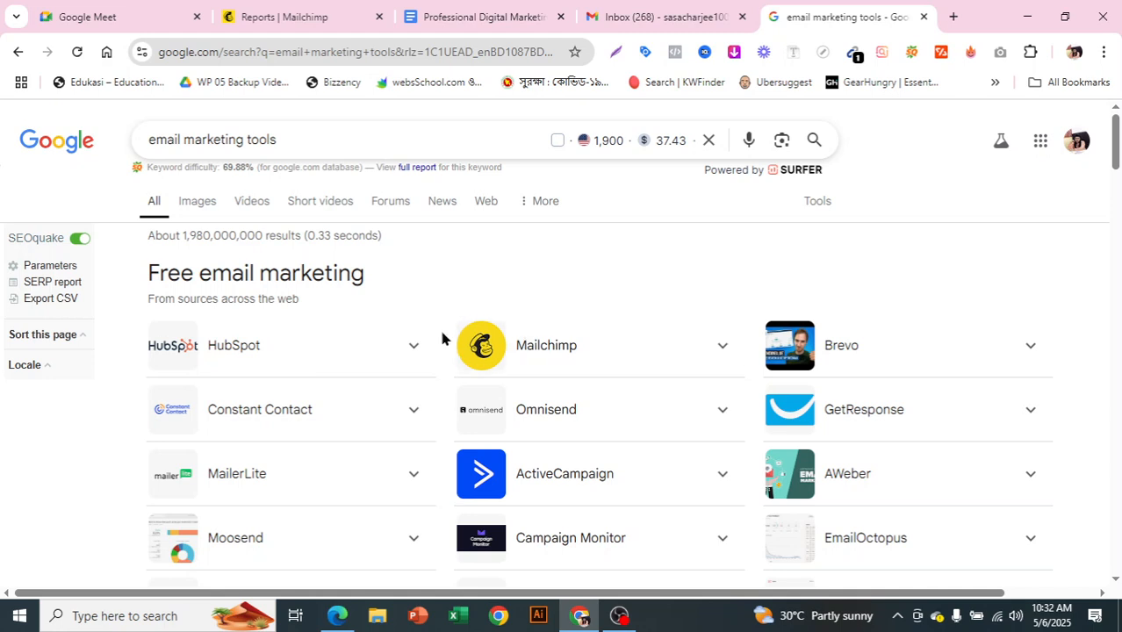
# - Open a new Incognito window and go to the suggested Fiverr seller profile page
pyautogui.click(1104, 55)
pyautogui.click(1014, 178)
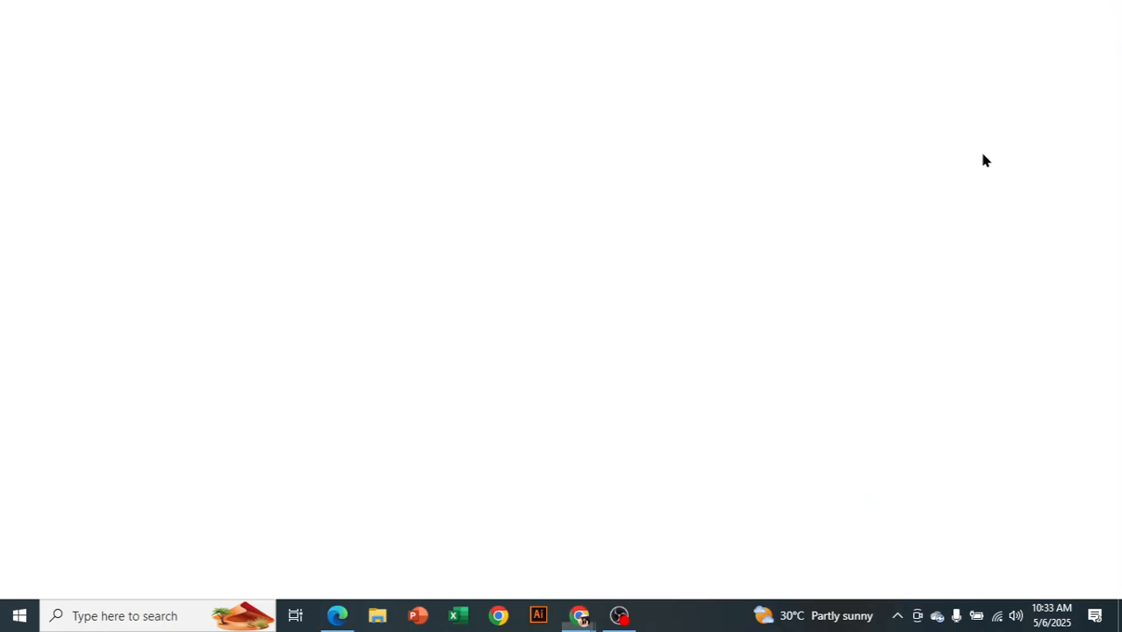
pyautogui.write('fiverr')
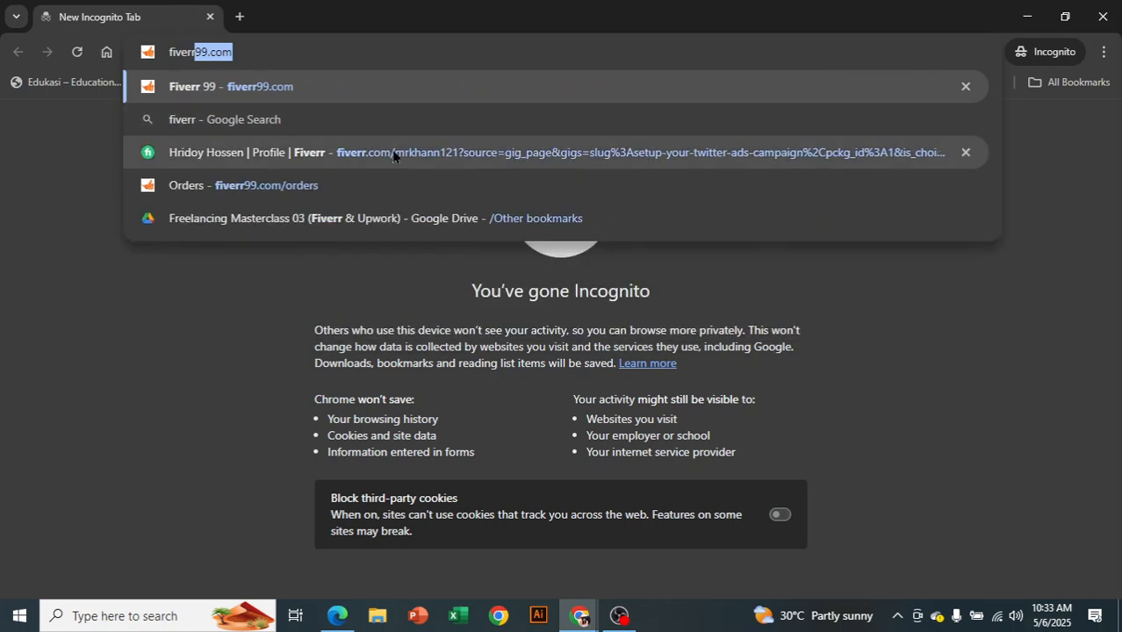
pyautogui.click(392, 155)
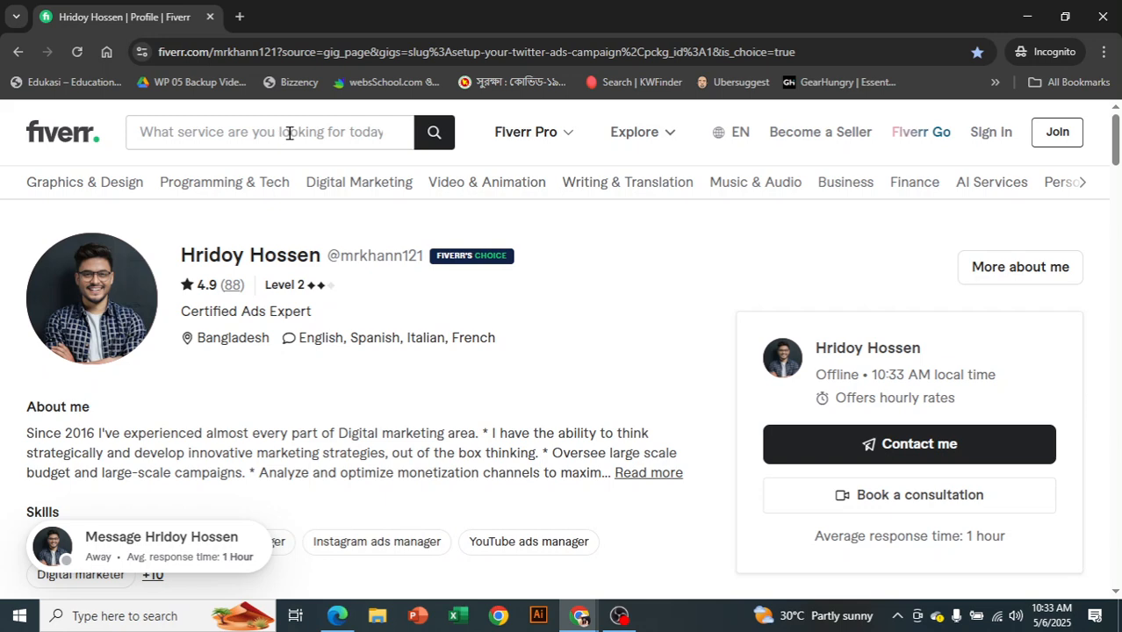
# - Search Fiverr for the suggested "mailchimp email template design" services and dismiss the pop-up over the results
pyautogui.click(243, 131)
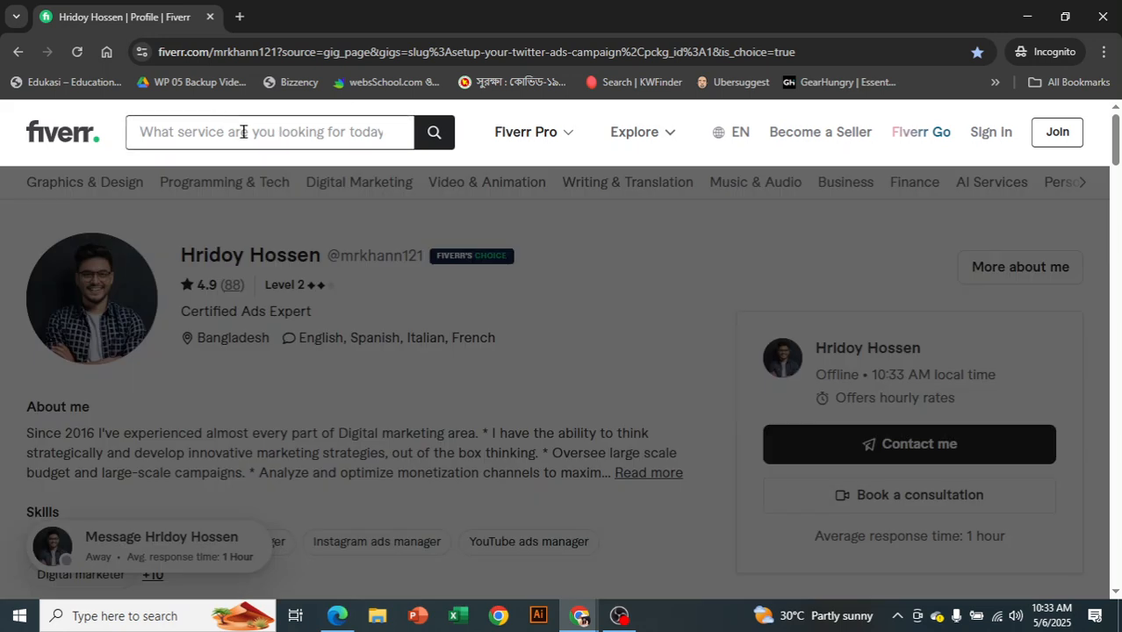
pyautogui.write('email temp')
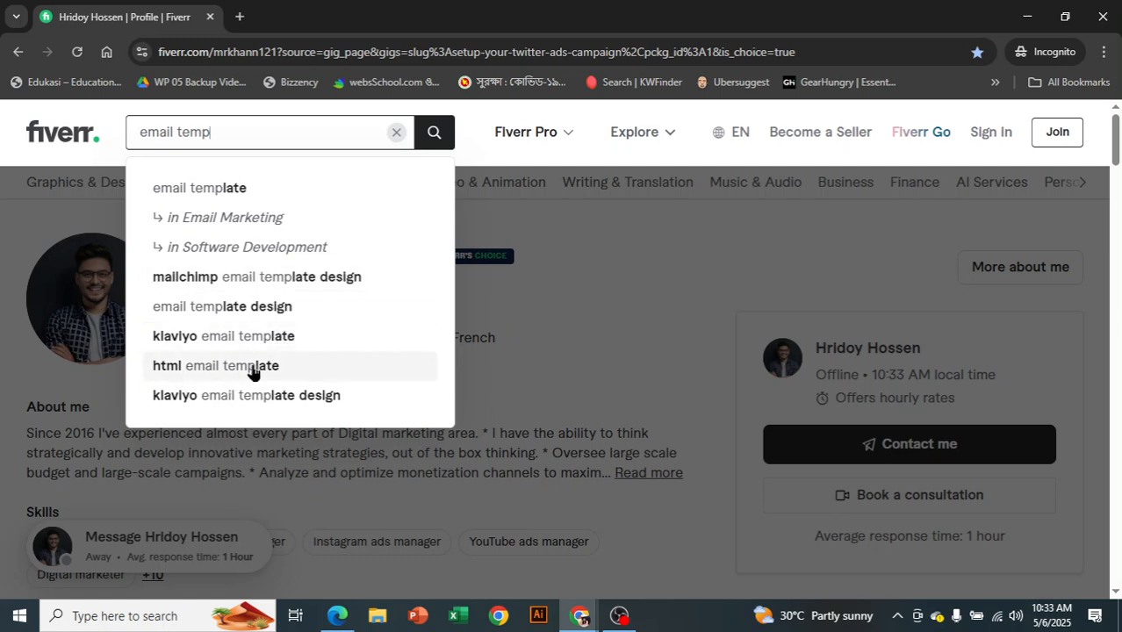
pyautogui.click(310, 277)
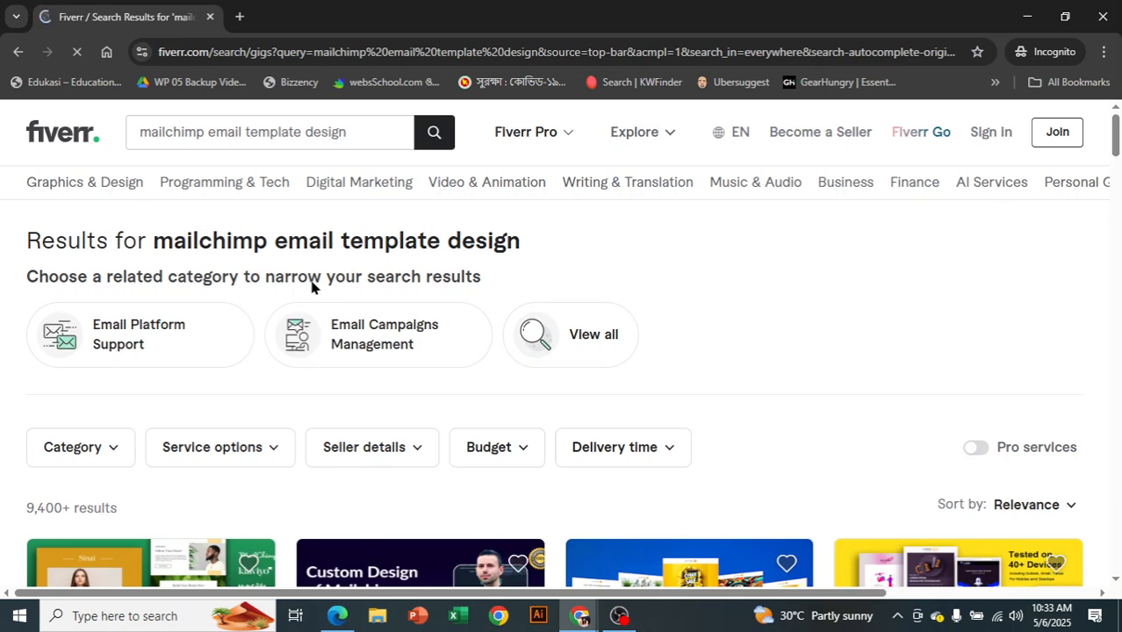
pyautogui.scroll(-3, 618, 395)
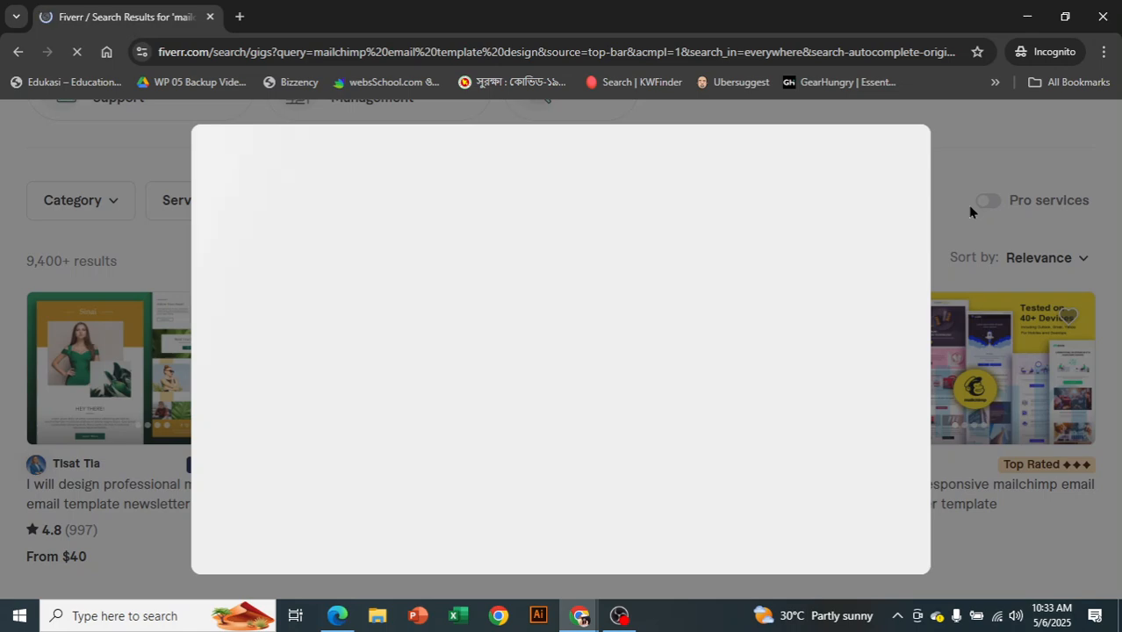
pyautogui.click(898, 149)
# - Examine the Mailchimp email template gigs, browsing the sample images of the $65 and $20 gigs in the first row
pyautogui.scroll(-2, 939, 298)
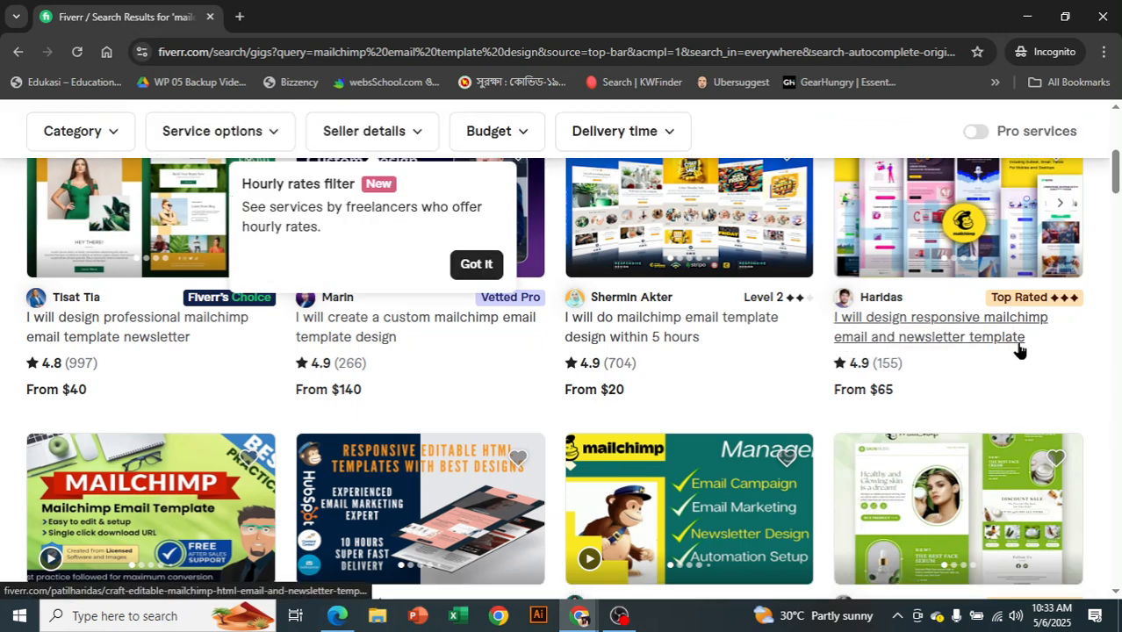
pyautogui.scroll(2, 1097, 376)
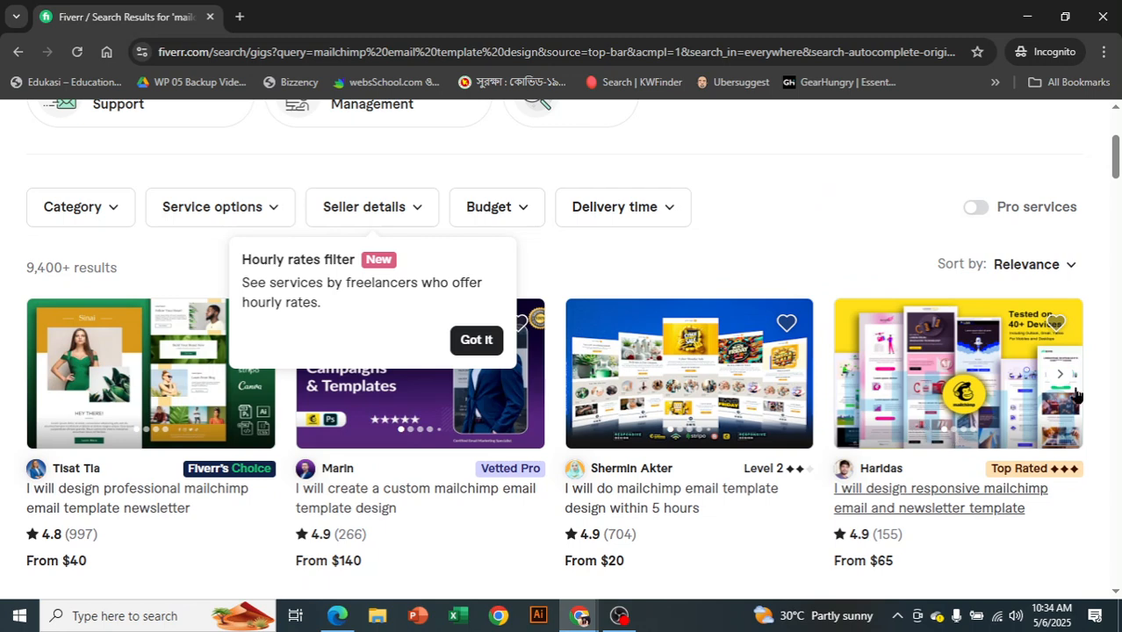
pyautogui.click(1059, 375)
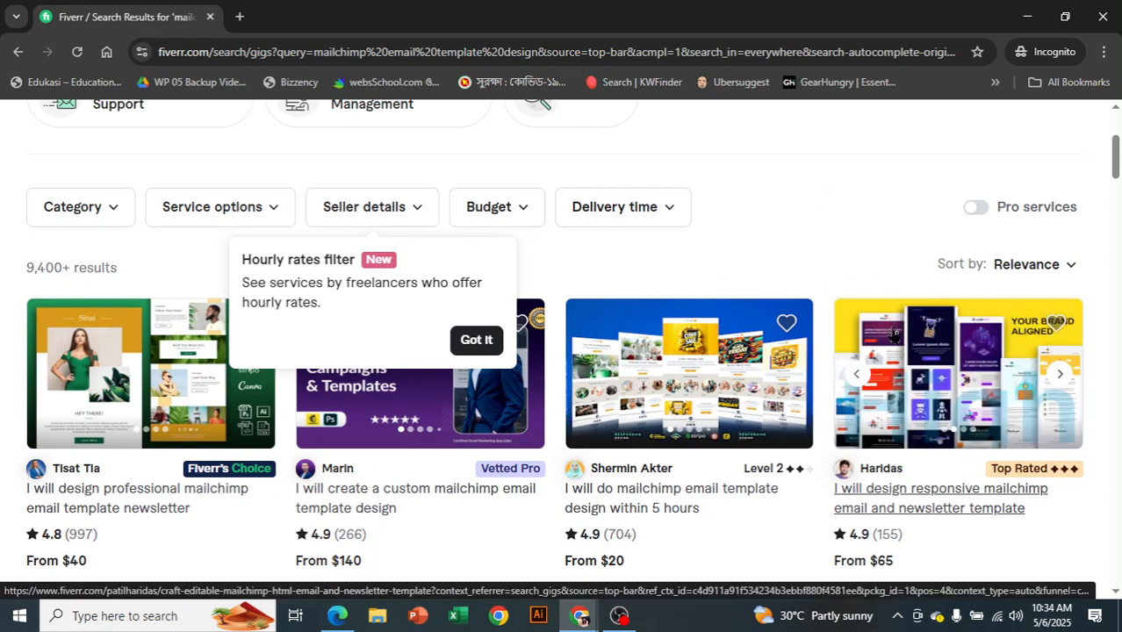
pyautogui.click(1057, 378)
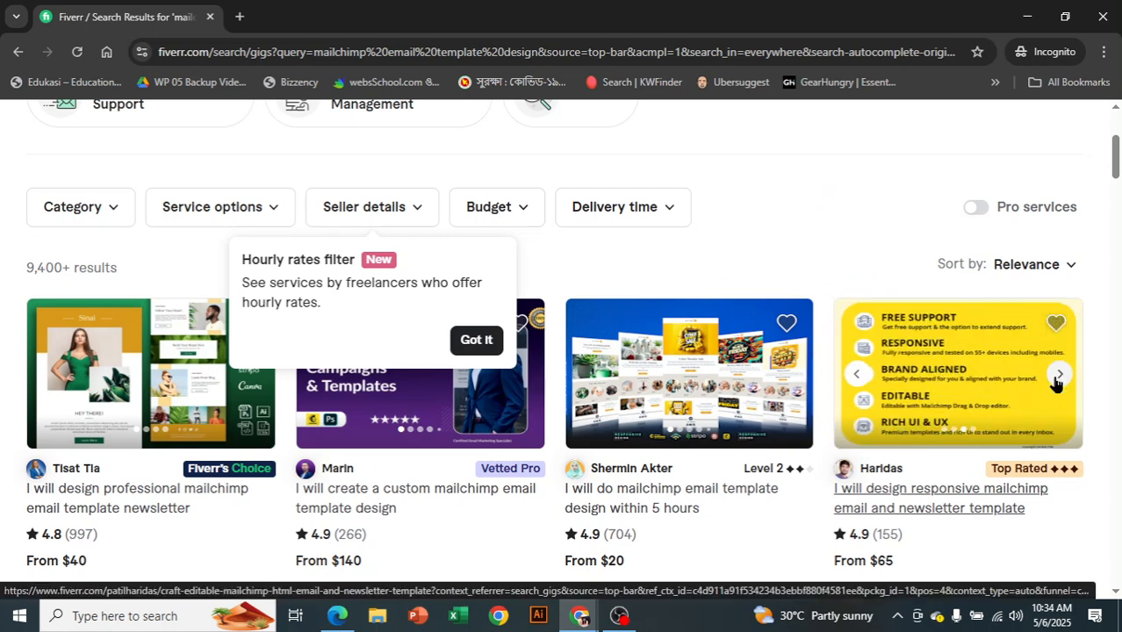
pyautogui.click(1057, 378)
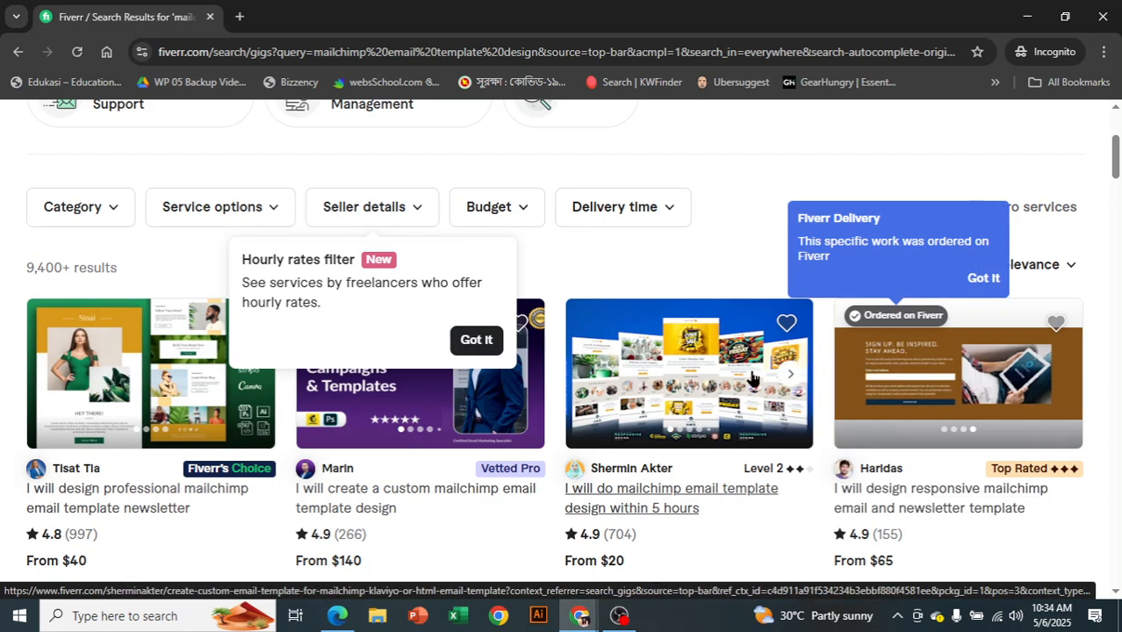
pyautogui.click(789, 376)
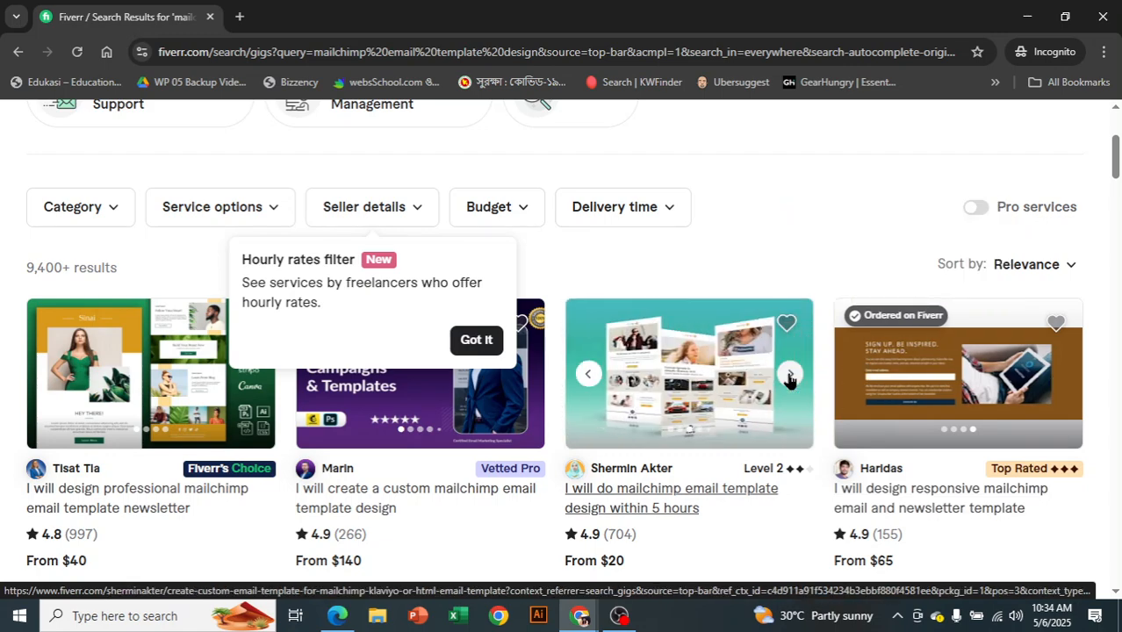
pyautogui.click(789, 376)
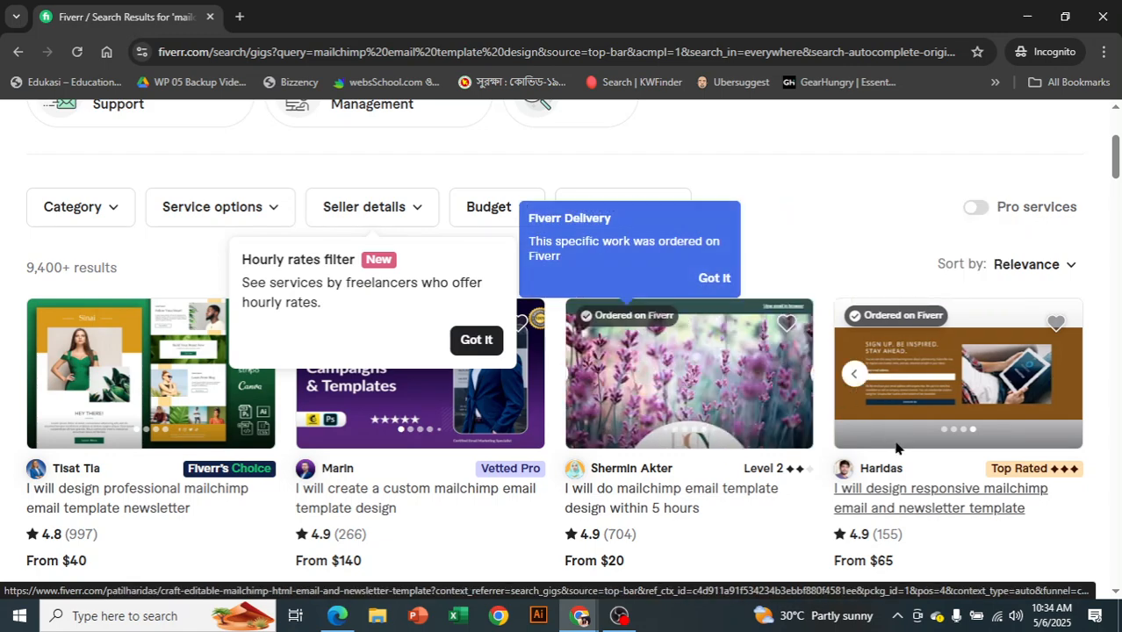
pyautogui.scroll(-5, 891, 436)
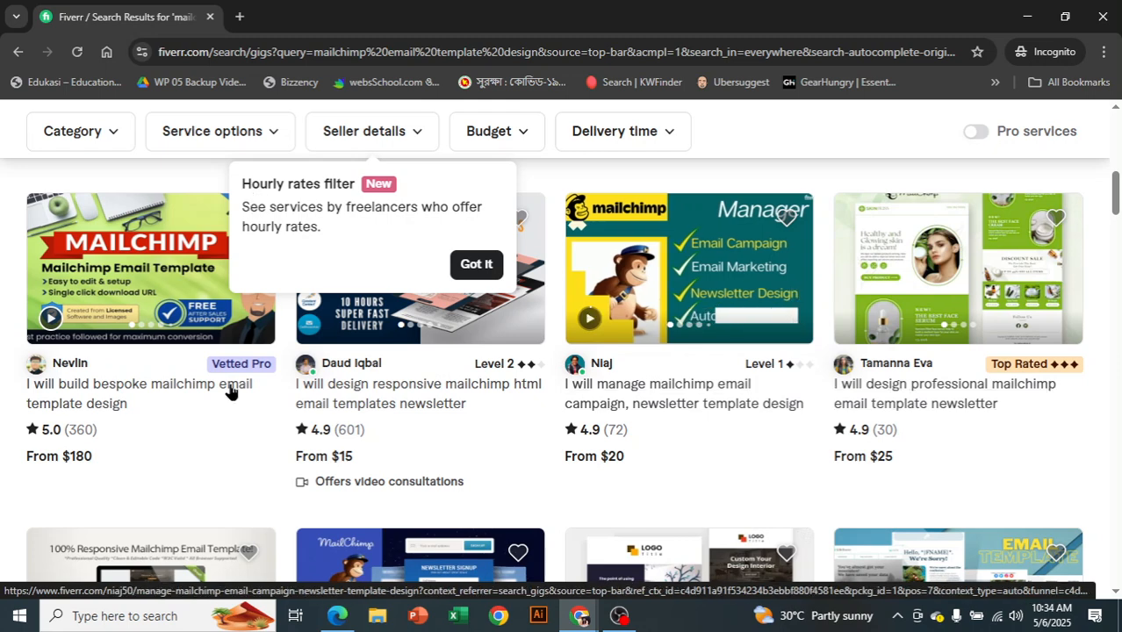
# - Dismiss the hourly rates filter notice and browse the sample images of the $180 bespoke Mailchimp template gig
pyautogui.scroll(1, 253, 490)
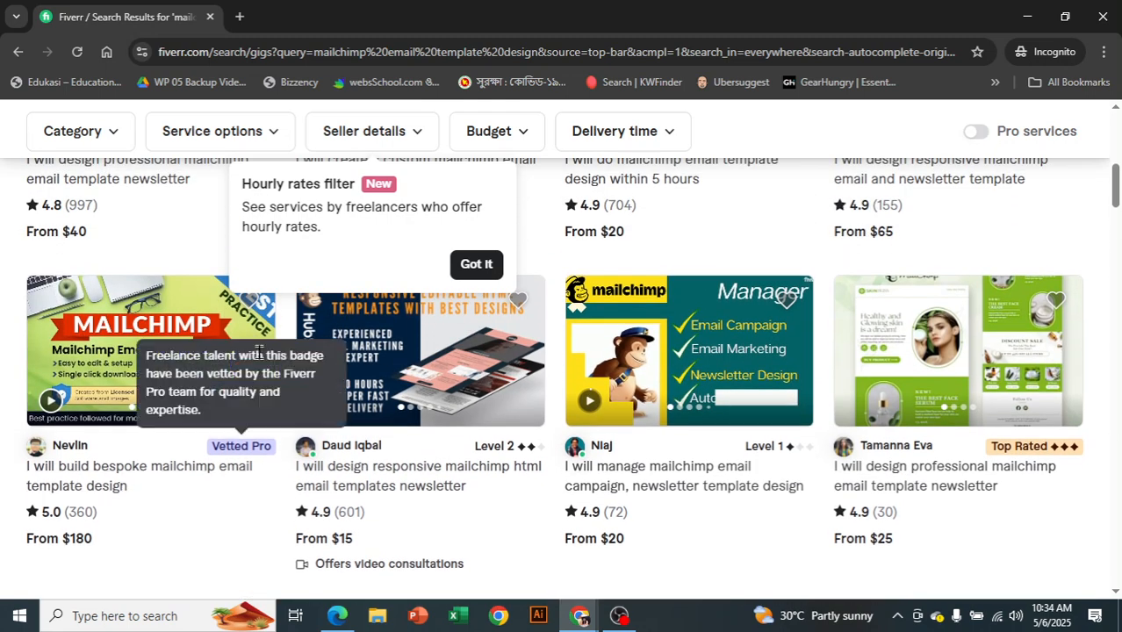
pyautogui.click(481, 260)
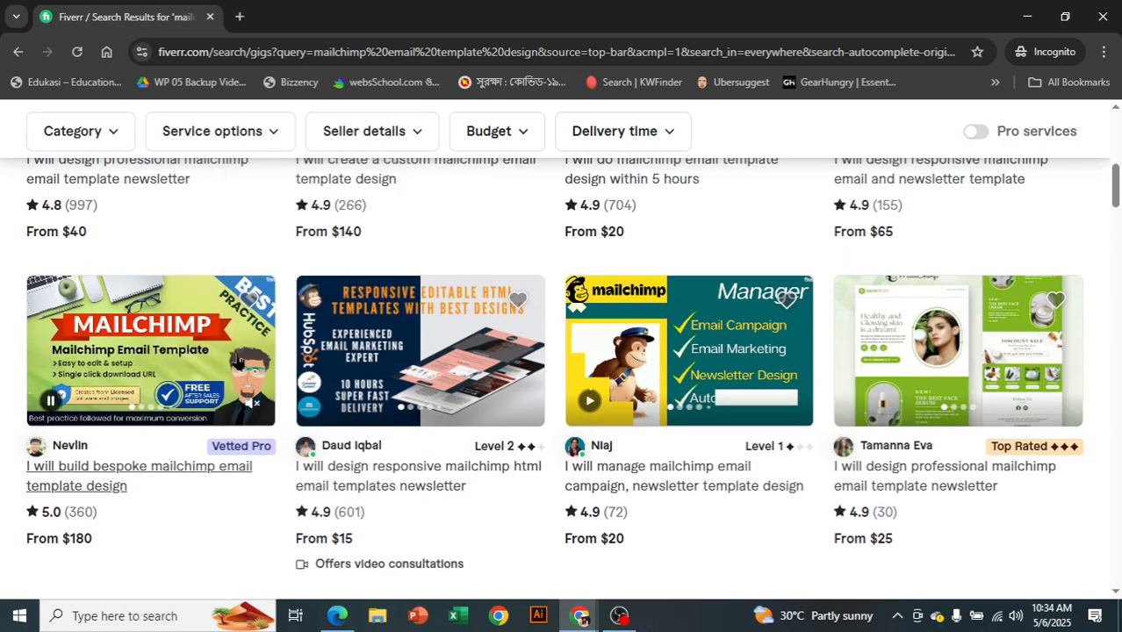
pyautogui.click(252, 354)
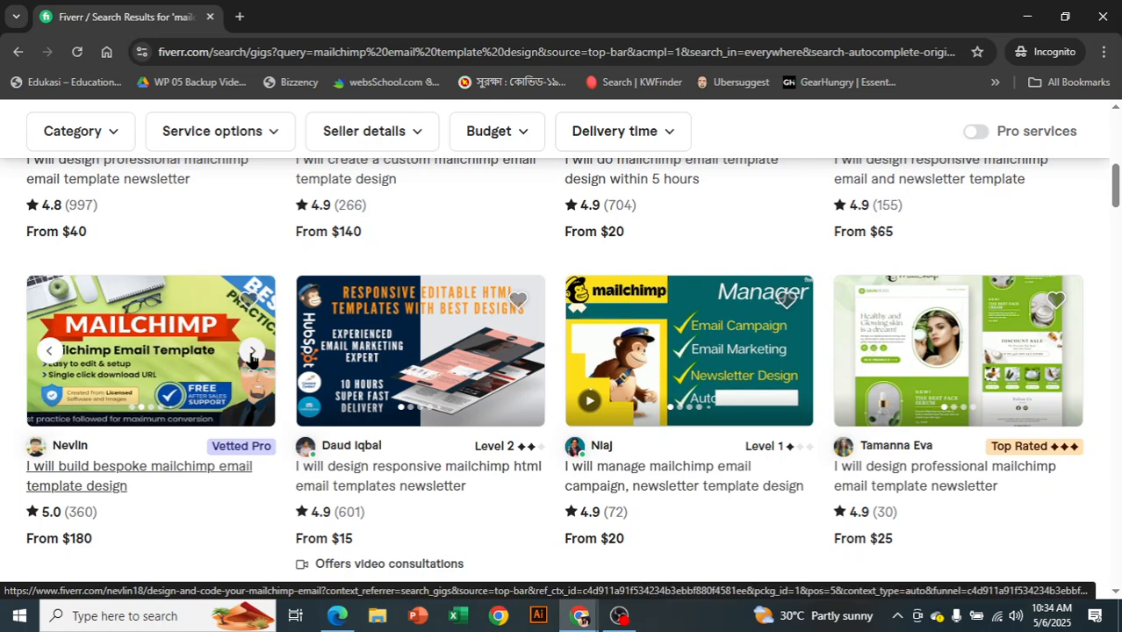
pyautogui.click(252, 353)
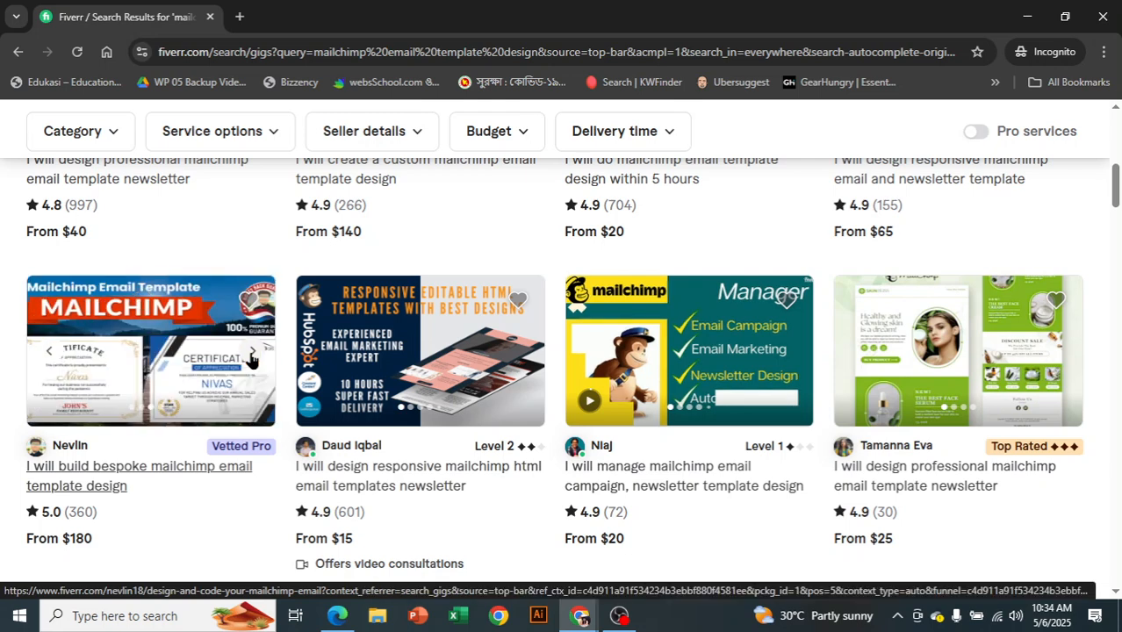
pyautogui.click(252, 354)
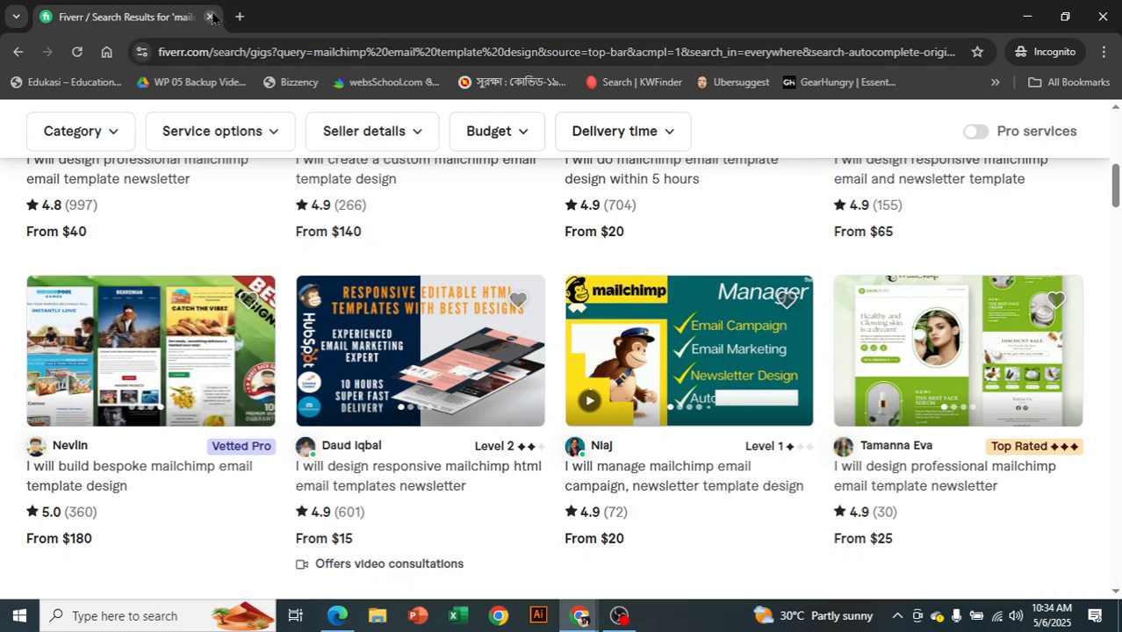
# - Switch back to the regular Chrome window with the email marketing tools results and bring up the Mailchimp Reports page
pyautogui.hotkey('alt', 'Tab')
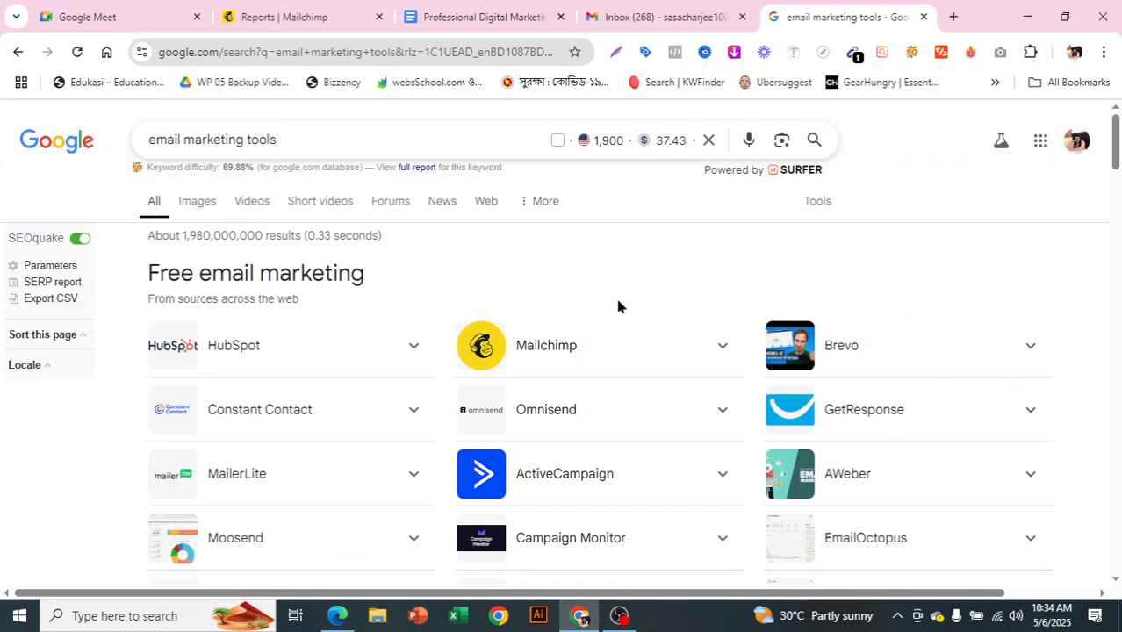
pyautogui.scroll(-1, 518, 338)
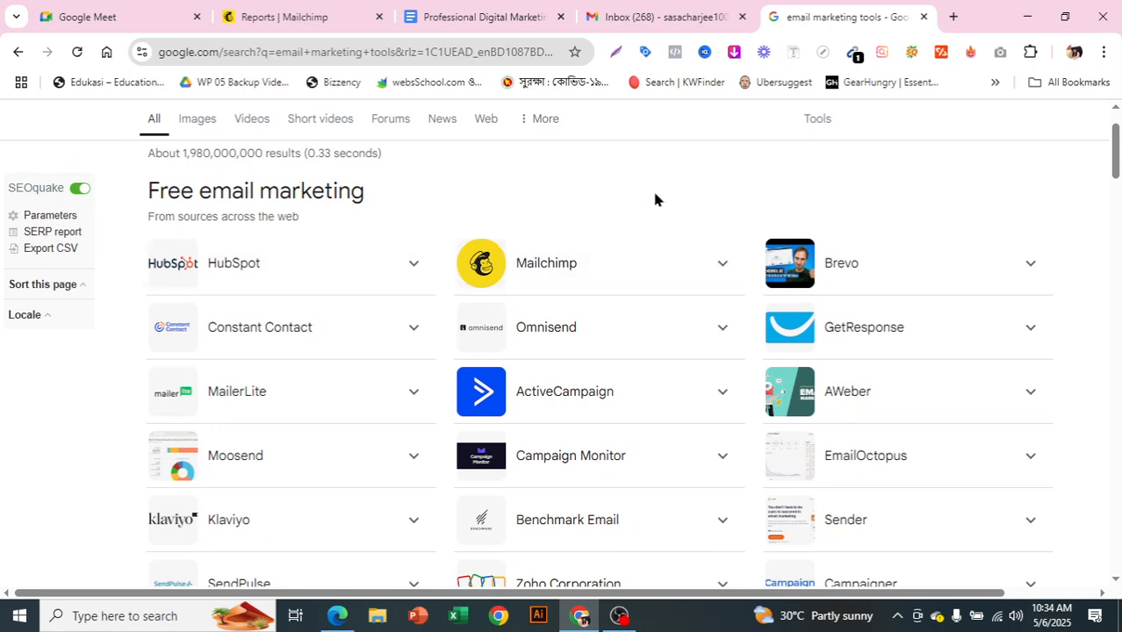
pyautogui.click(321, 11)
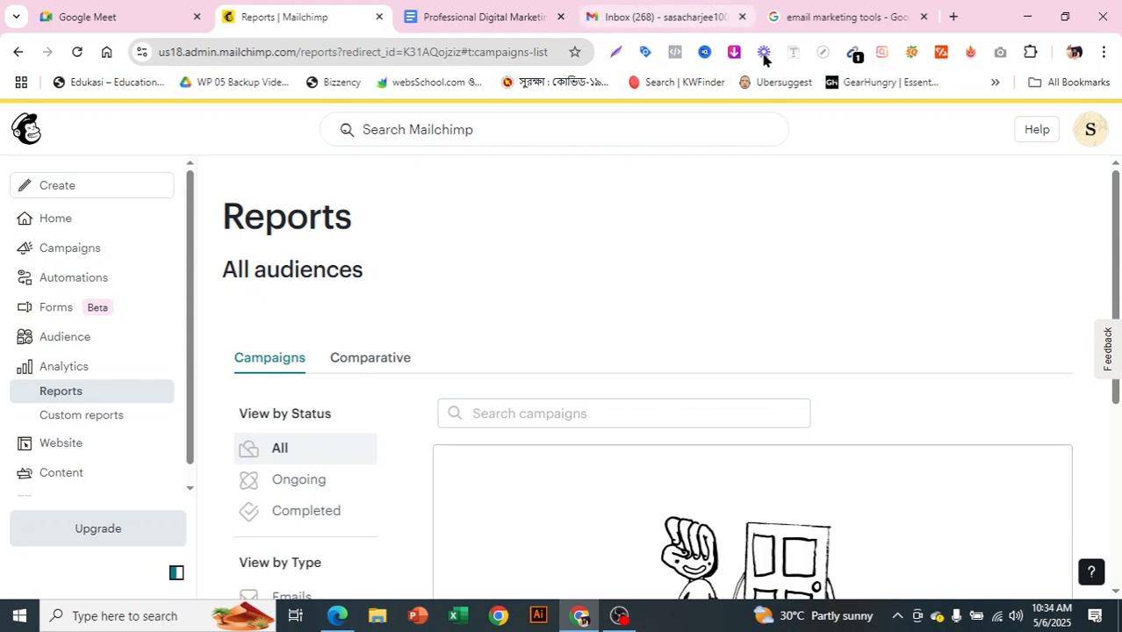
# - In File Explorer, go to the Email template folder in Pictures and open the Flavorful Fantasy burger template image
pyautogui.click(377, 619)
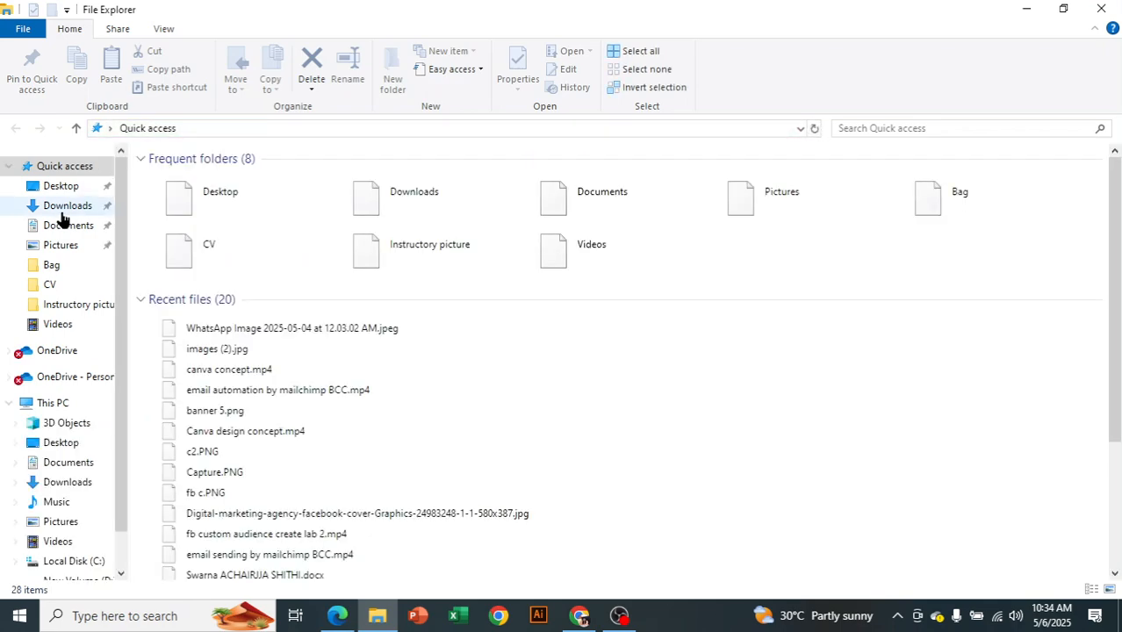
pyautogui.click(62, 246)
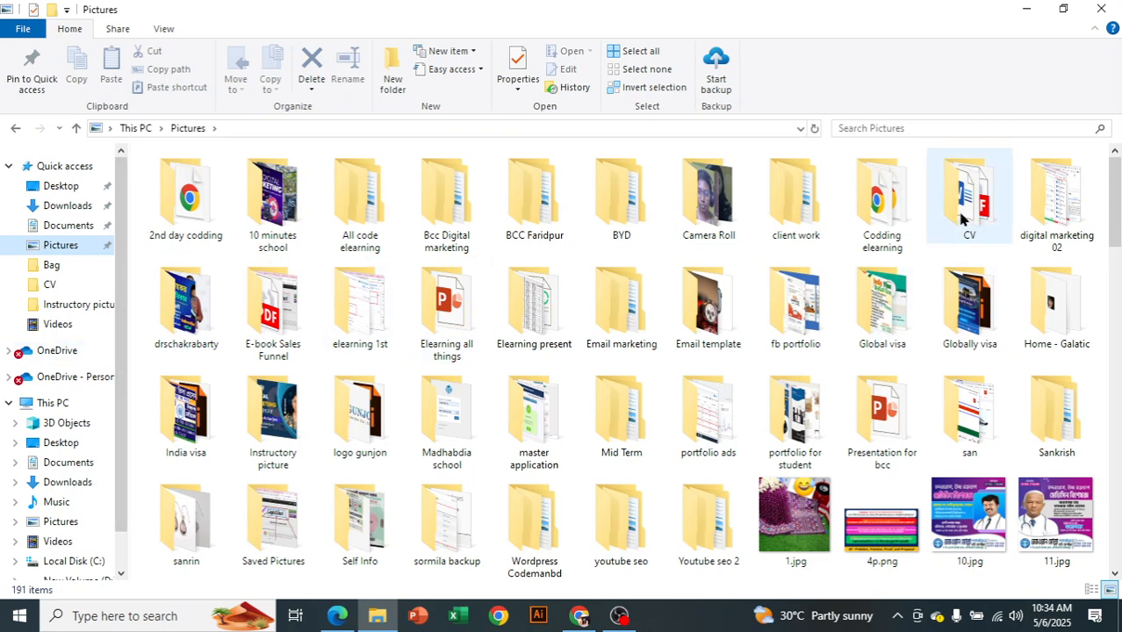
pyautogui.doubleClick(730, 303)
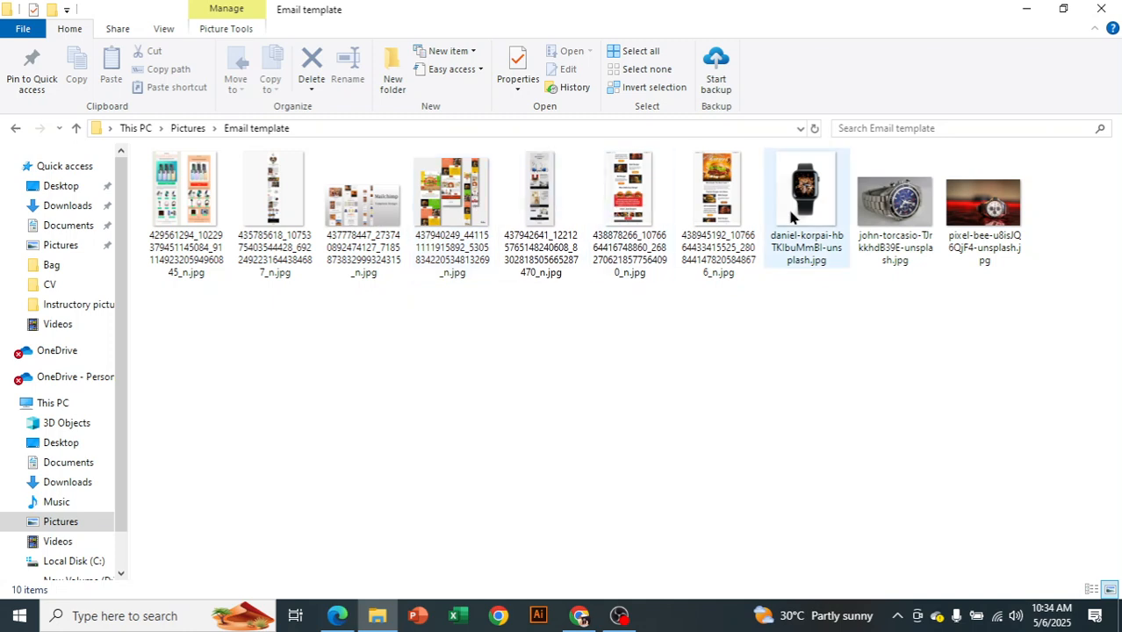
pyautogui.click(477, 201)
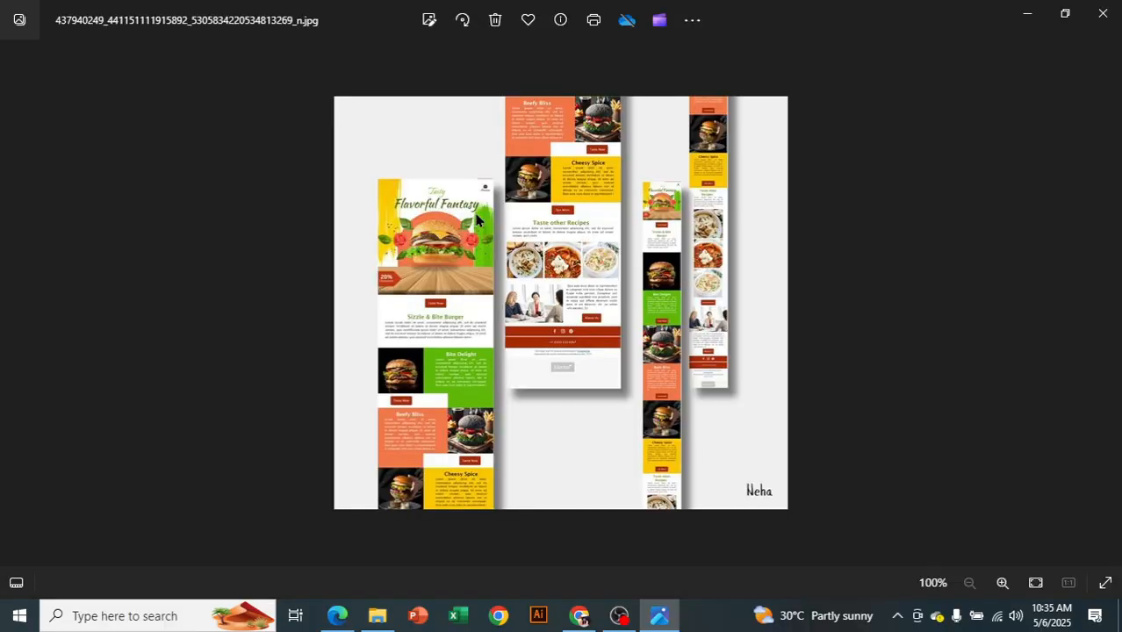
# - Examine the Flavorful Fantasy burger email template up close, including its header, product sections, recipes and social links footer
pyautogui.scroll(5, 579, 321)
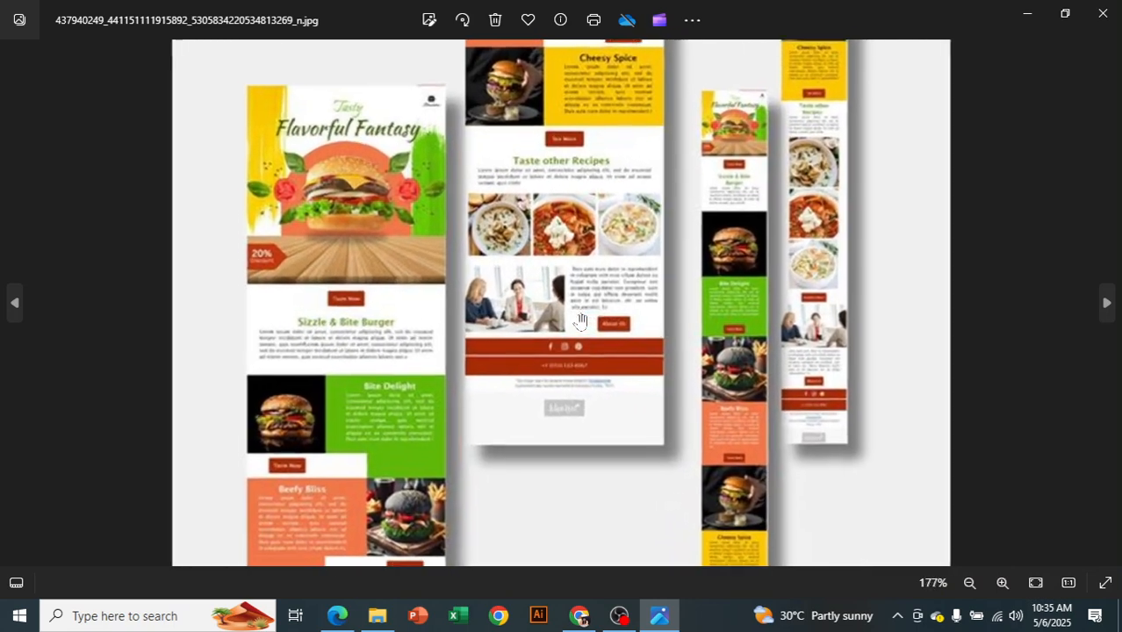
pyautogui.moveTo(560, 373)
pyautogui.mouseDown()
pyautogui.moveTo(631, 266)
pyautogui.moveTo(646, 361)
pyautogui.mouseUp()
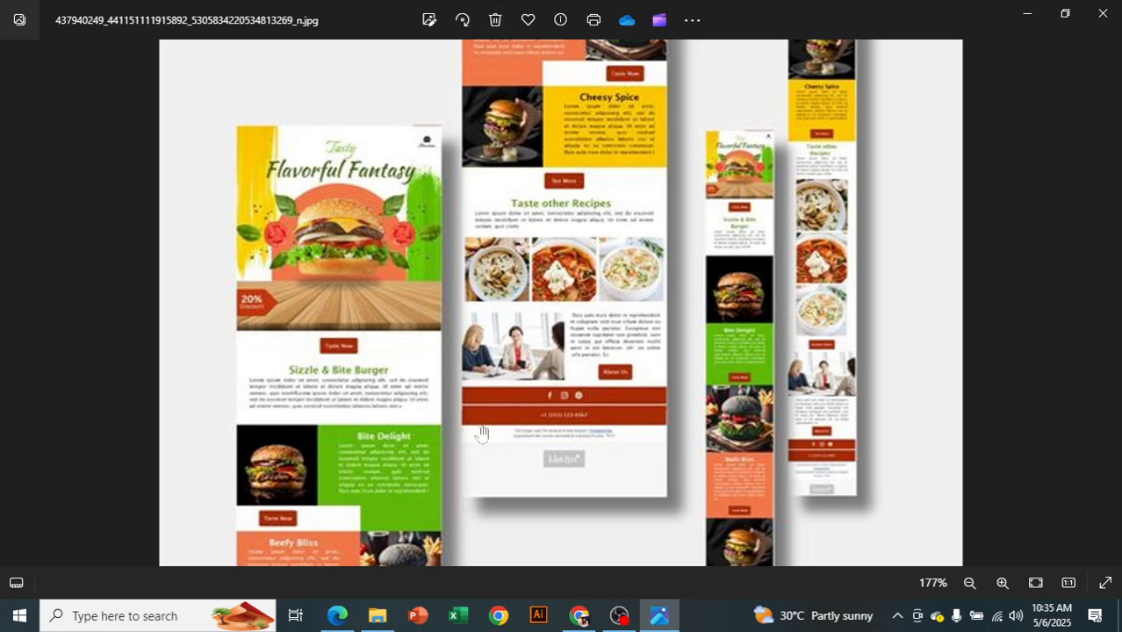
pyautogui.scroll(1, 526, 378)
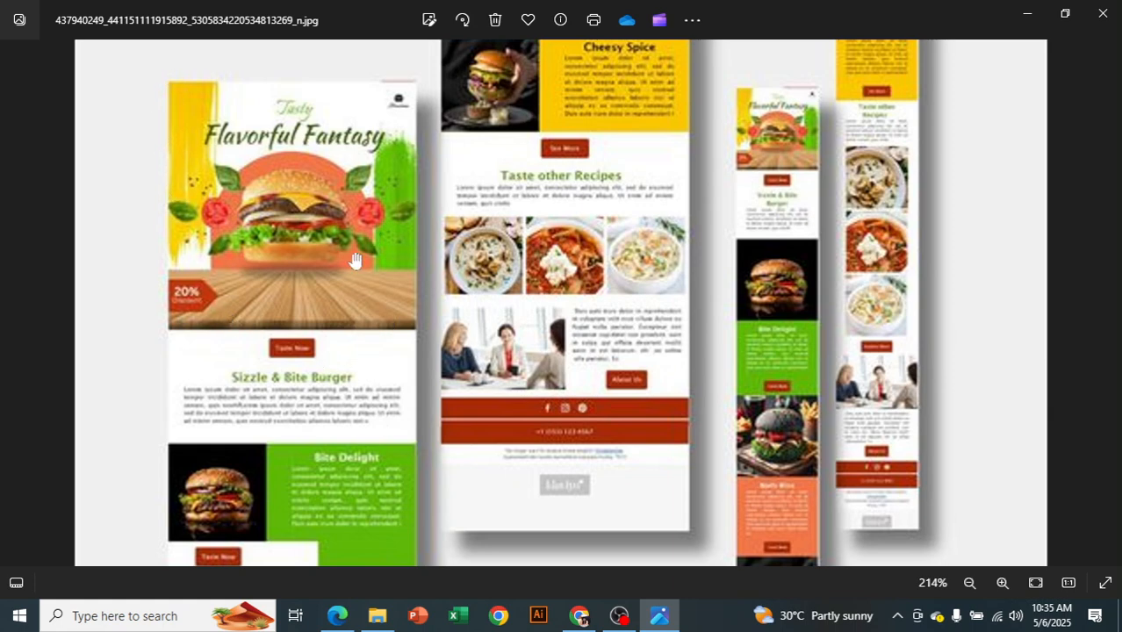
pyautogui.scroll(-1, 298, 365)
pyautogui.scroll(-1, 299, 365)
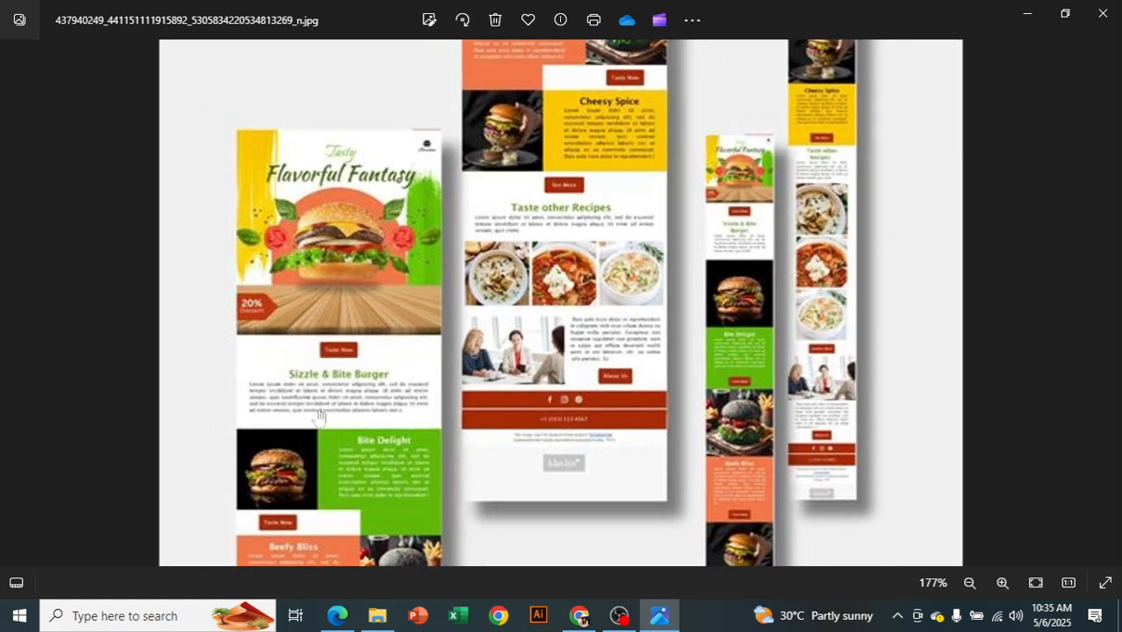
pyautogui.moveTo(320, 410); pyautogui.dragTo(319, 298)
pyautogui.moveTo(327, 391); pyautogui.dragTo(313, 370)
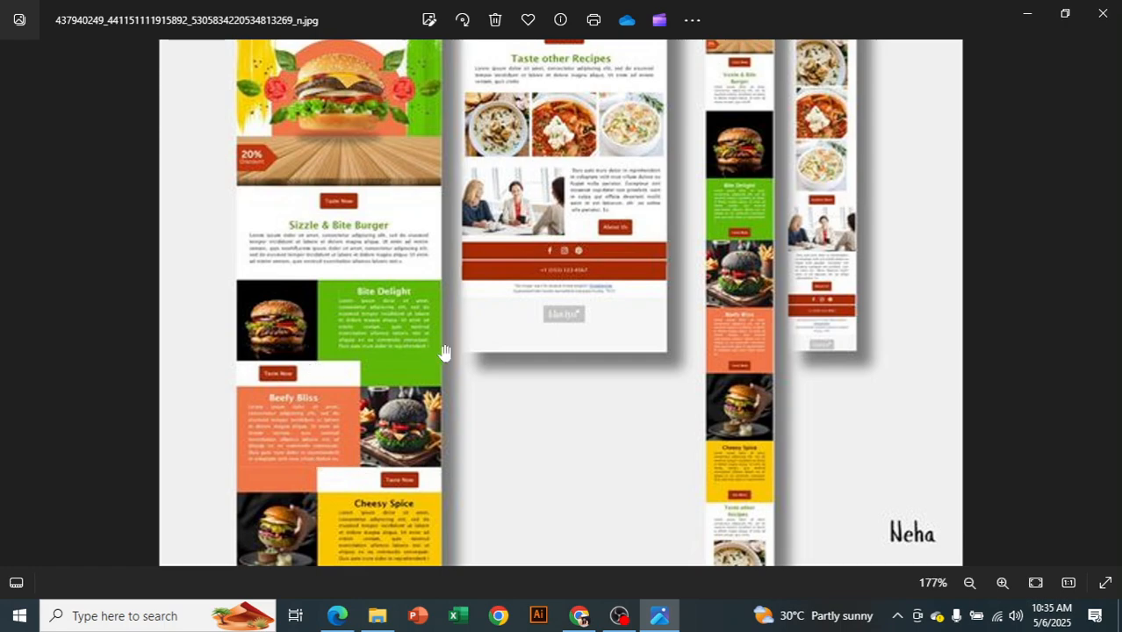
pyautogui.scroll(3, 575, 360)
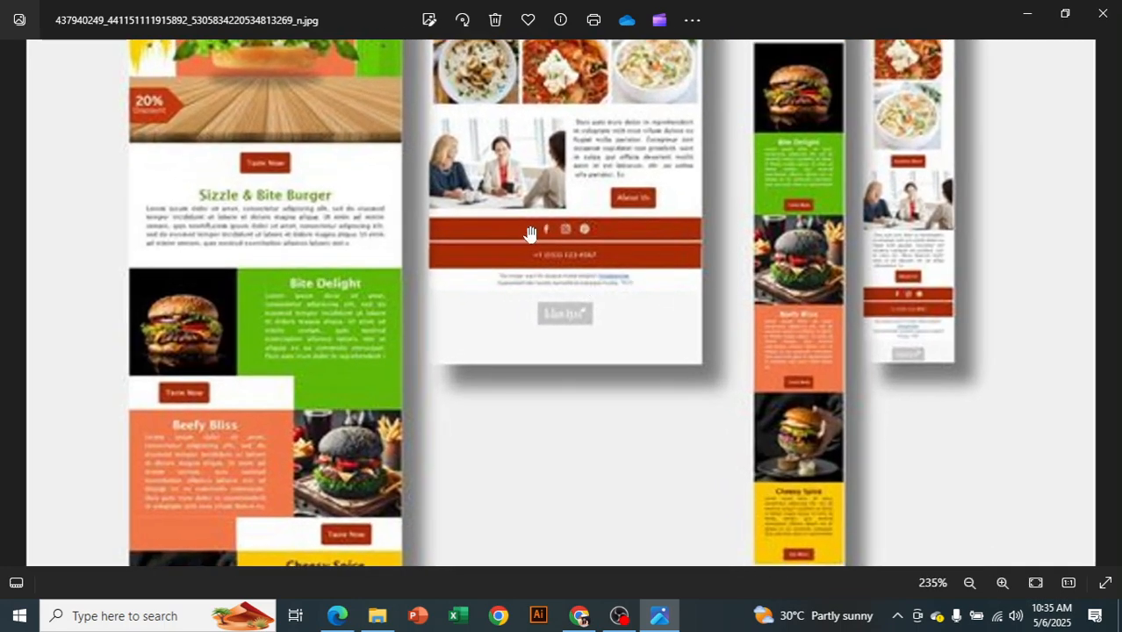
pyautogui.moveTo(605, 244); pyautogui.dragTo(596, 532)
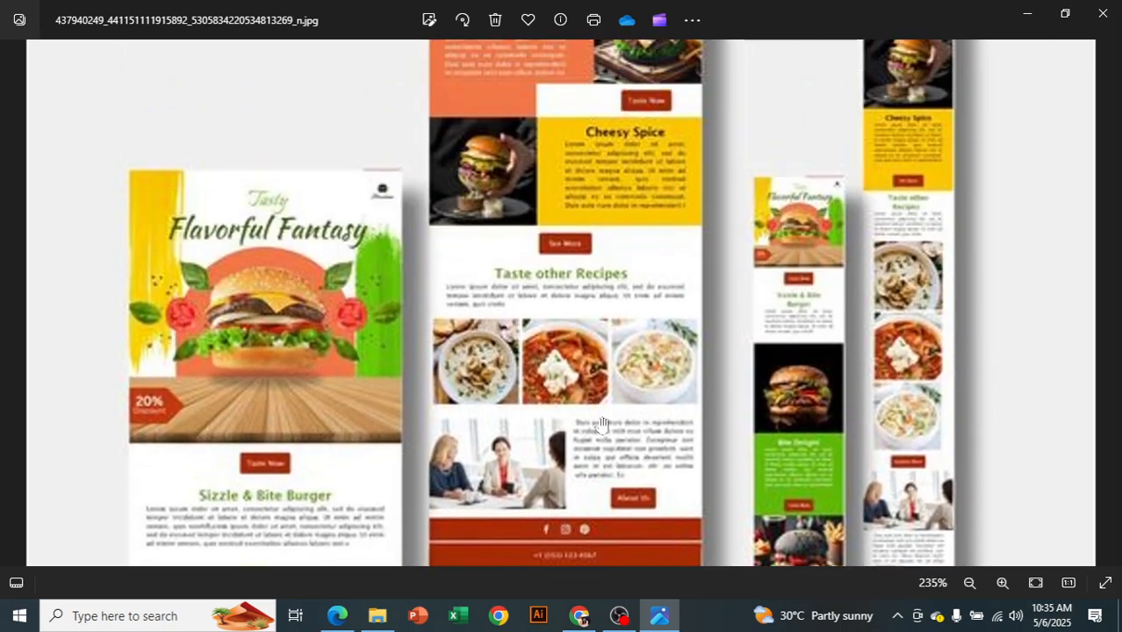
pyautogui.moveTo(601, 296); pyautogui.dragTo(602, 448)
pyautogui.scroll(-2, 783, 228)
pyautogui.scroll(-4, 783, 228)
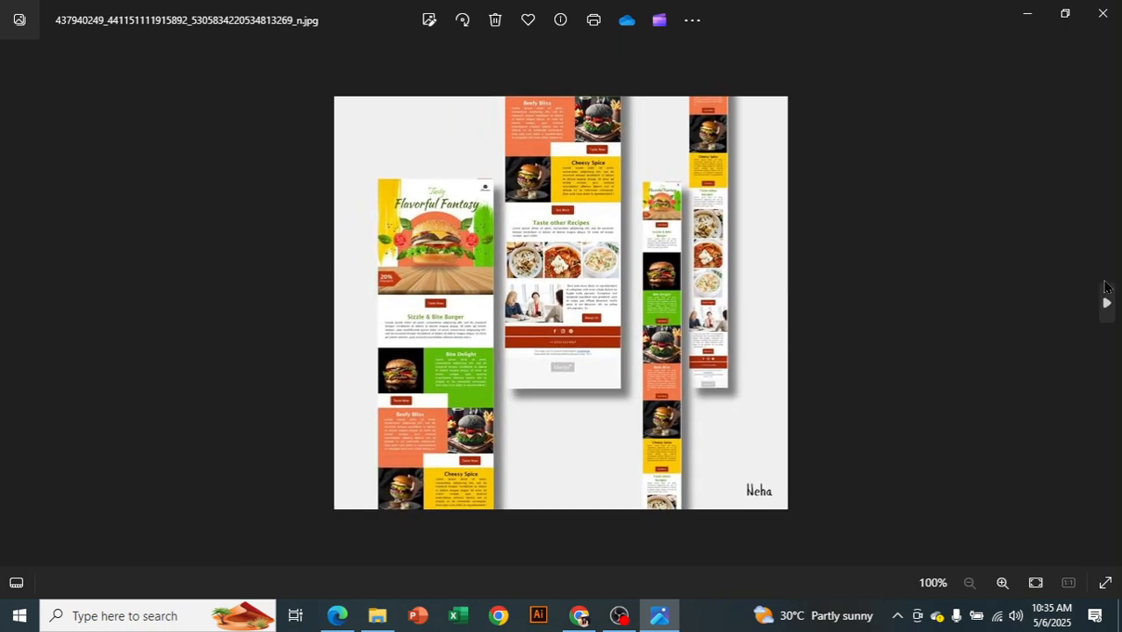
# - View the next image, the New Product Interior template, and examine it from the header down to the Modern Minimalist Design section
pyautogui.click(1106, 302)
pyautogui.scroll(2, 732, 273)
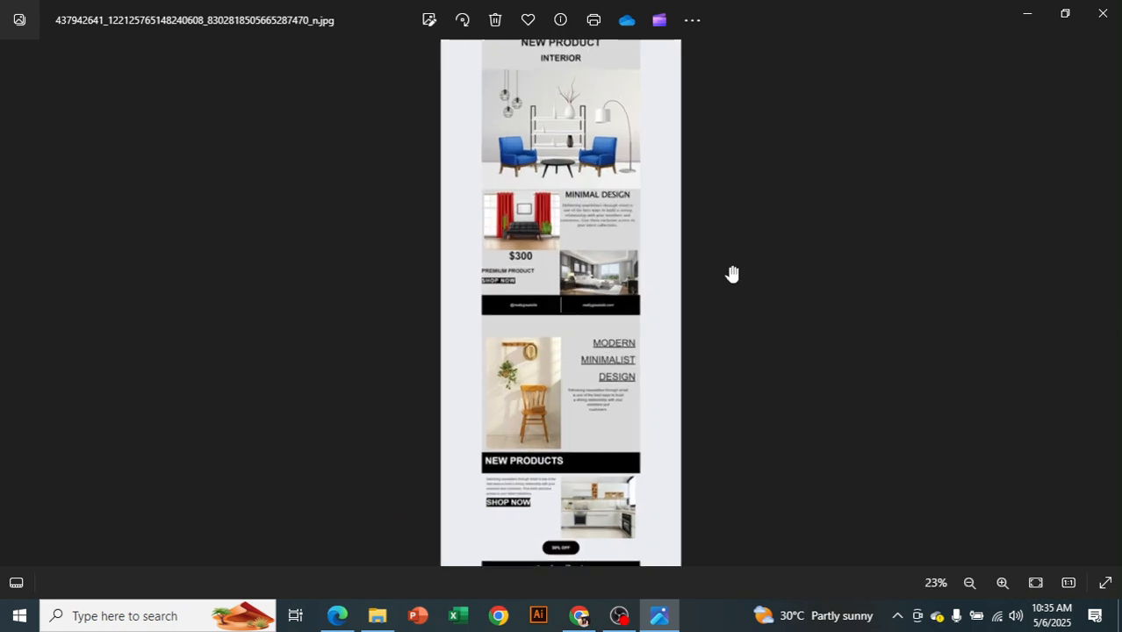
pyautogui.scroll(4, 732, 274)
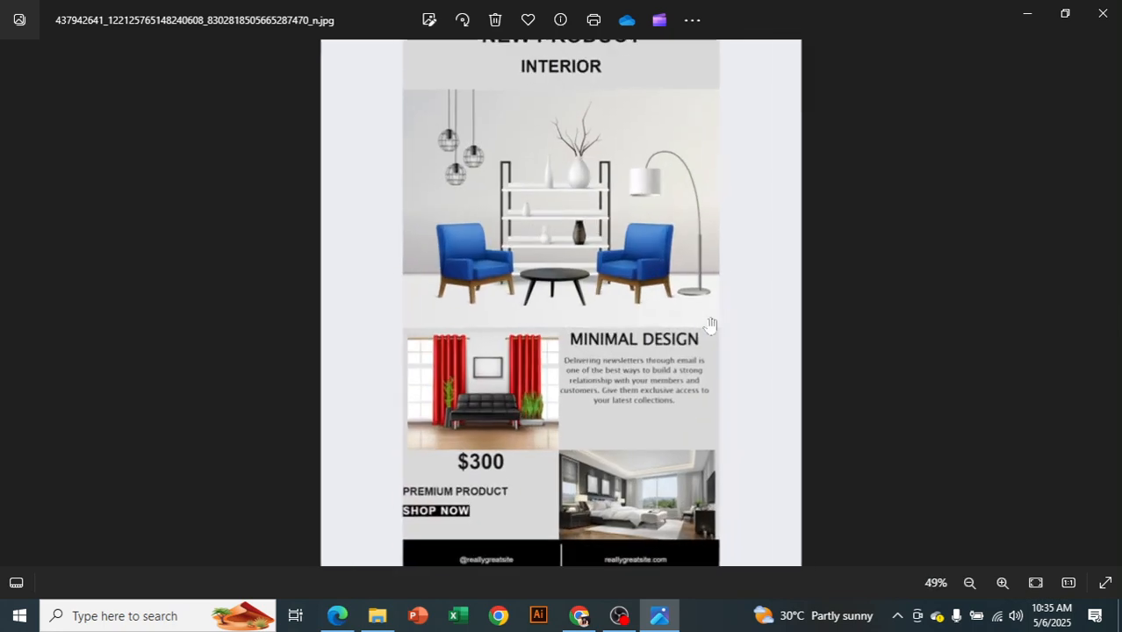
pyautogui.moveTo(699, 159); pyautogui.dragTo(743, 392)
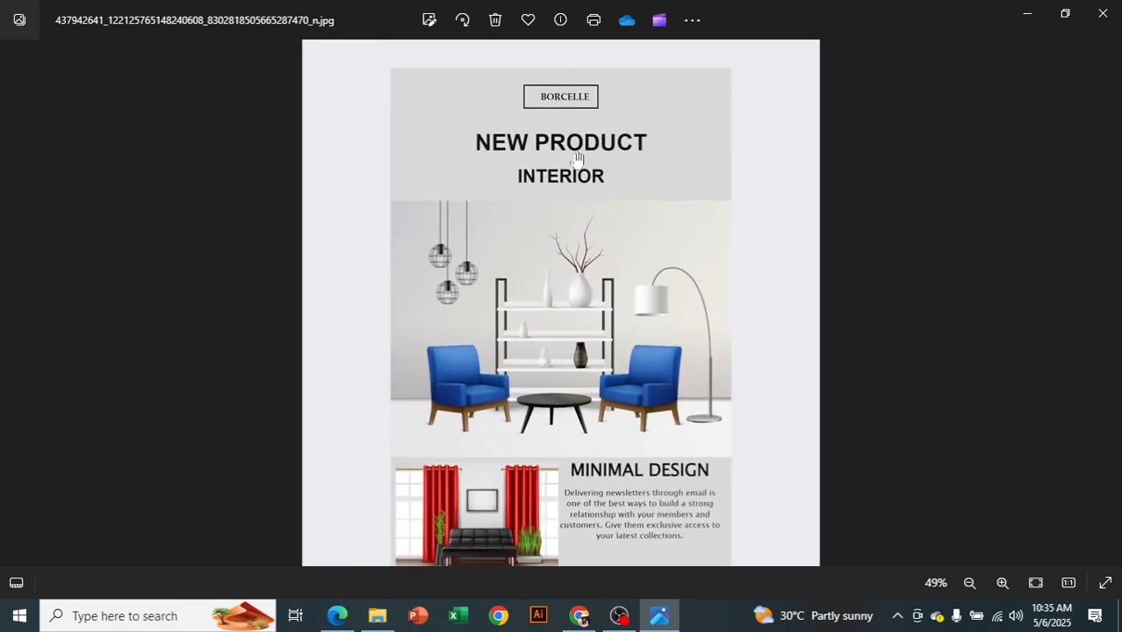
pyautogui.scroll(-3, 514, 180)
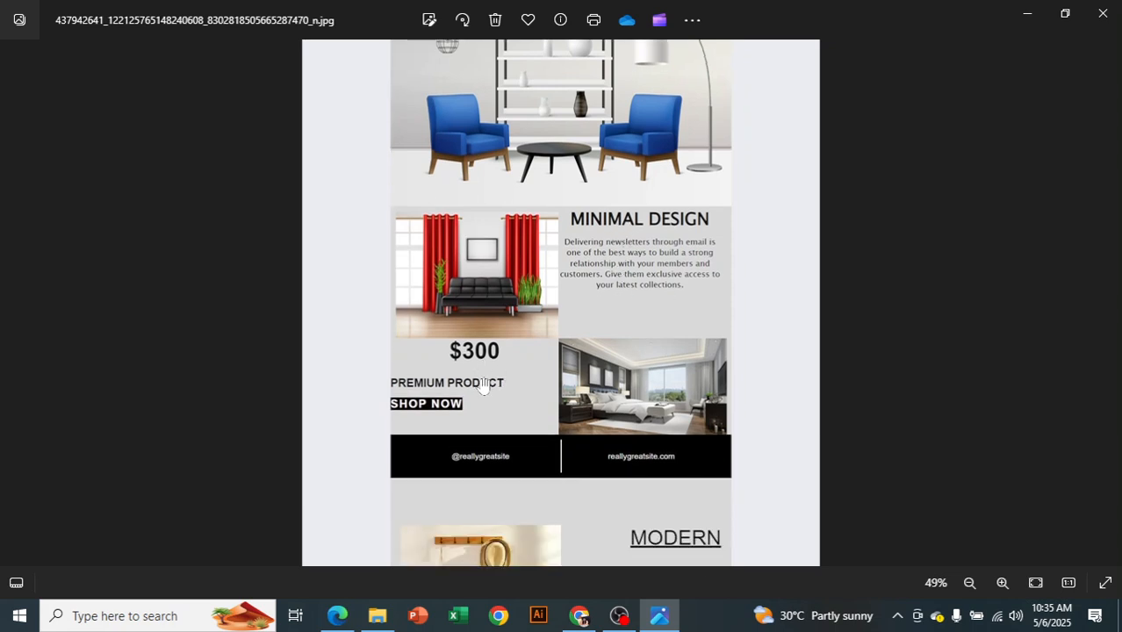
pyautogui.scroll(-3, 662, 338)
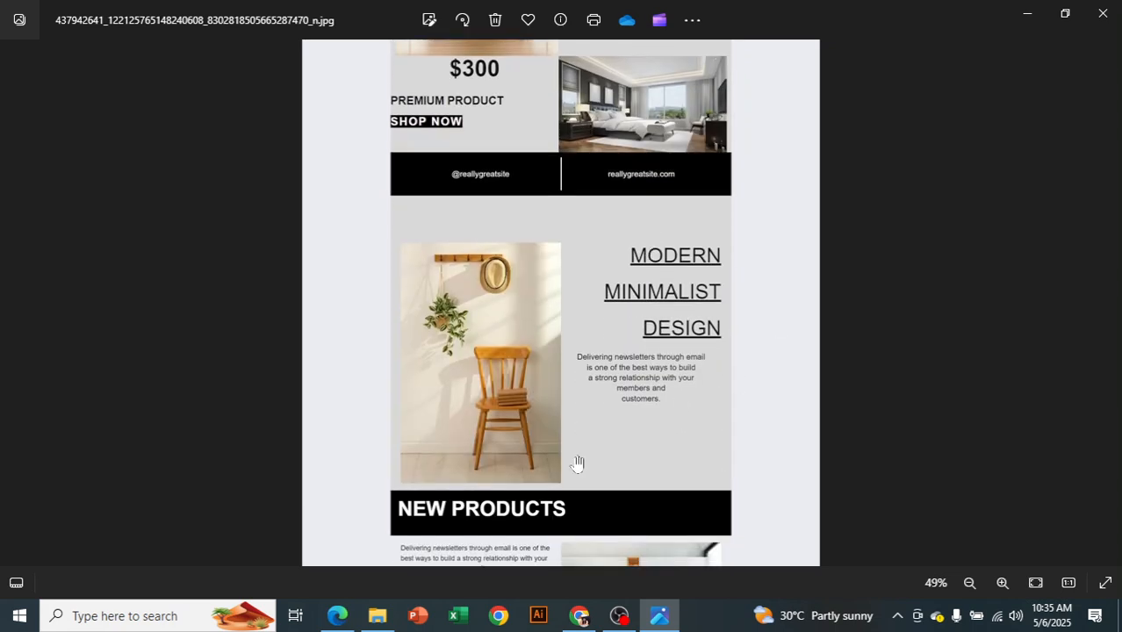
# - Examine the interior template's New Products section, social links, unsubscribe line and Klaviyo logo, and return to its upper part
pyautogui.scroll(3, 903, 446)
pyautogui.moveTo(791, 455); pyautogui.dragTo(907, 7)
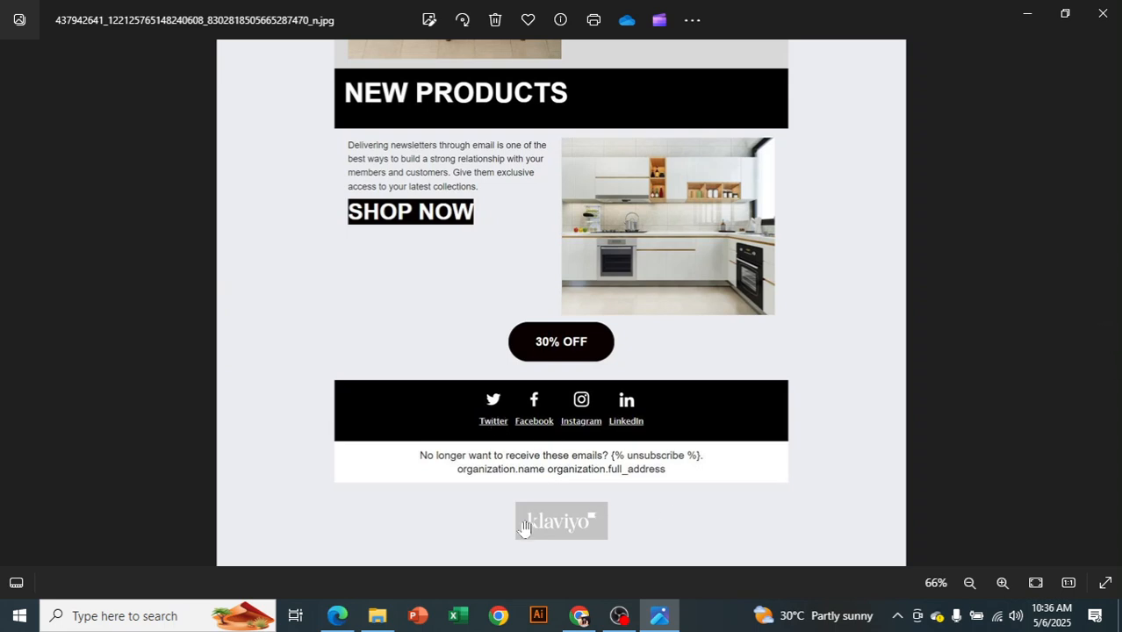
pyautogui.scroll(2, 622, 493)
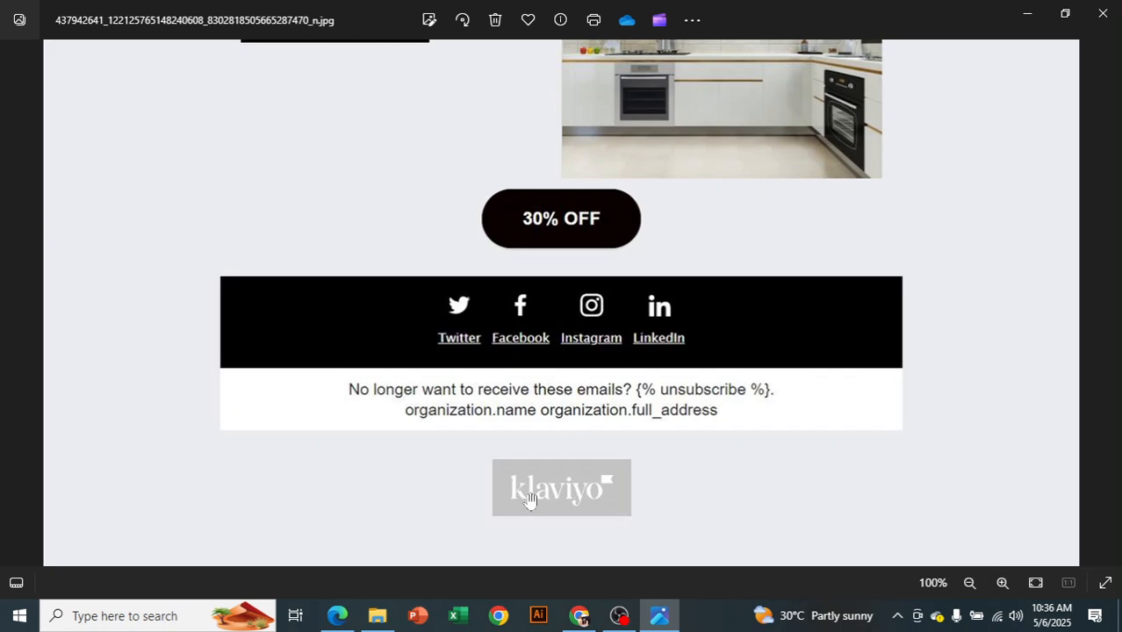
pyautogui.scroll(-3, 730, 365)
pyautogui.moveTo(720, 210); pyautogui.dragTo(718, 492)
pyautogui.moveTo(716, 177); pyautogui.dragTo(716, 385)
pyautogui.moveTo(710, 79); pyautogui.dragTo(709, 434)
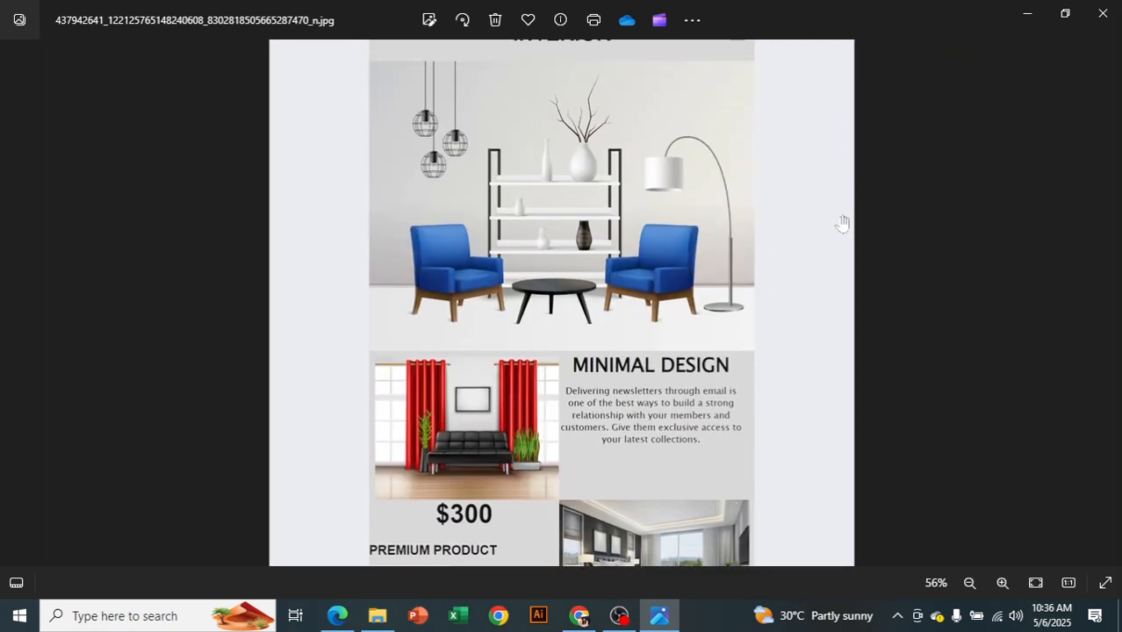
# - View the next image, the Beef Burger and Hot Burger email template, look through its sections and close the image viewer
pyautogui.click(1106, 303)
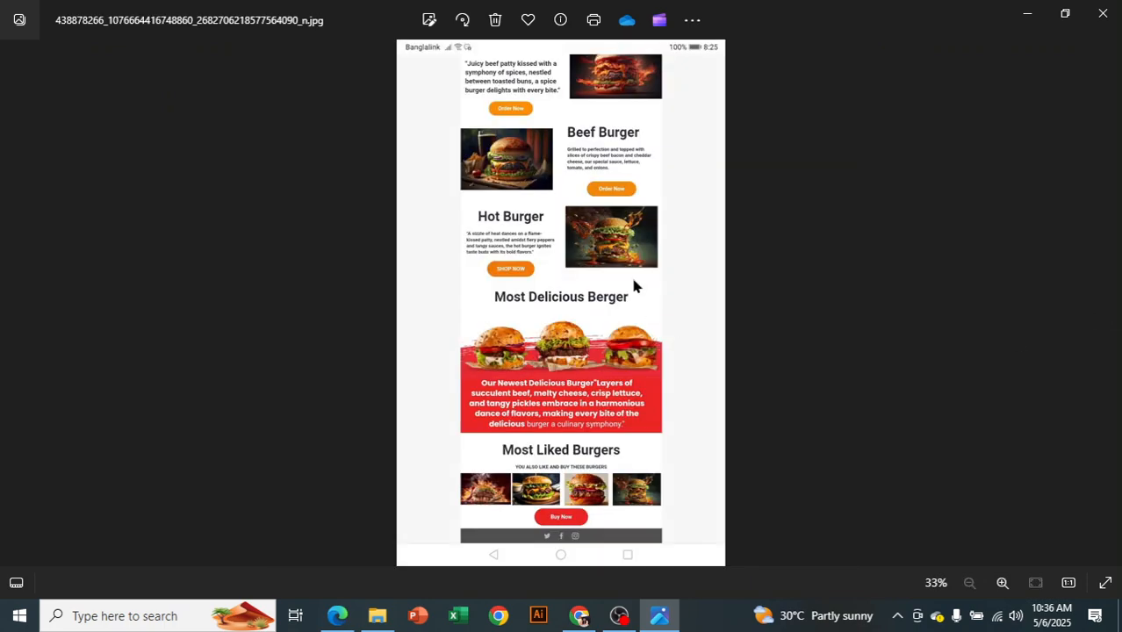
pyautogui.scroll(2, 631, 274)
pyautogui.moveTo(683, 130); pyautogui.dragTo(549, 230)
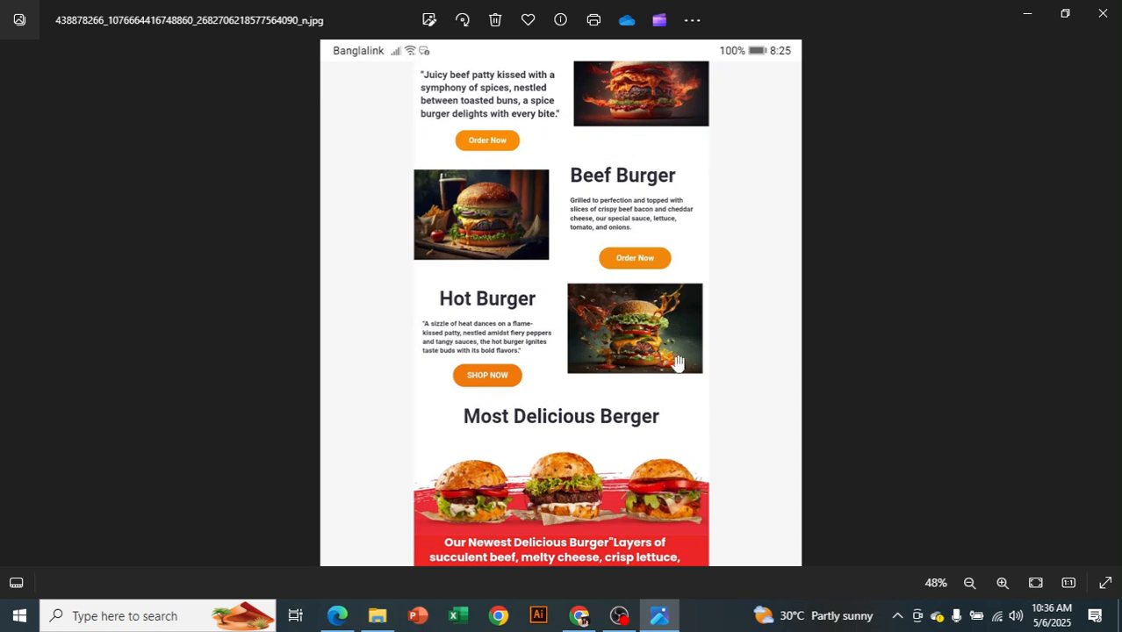
pyautogui.moveTo(664, 388); pyautogui.dragTo(677, 44)
pyautogui.click(1103, 13)
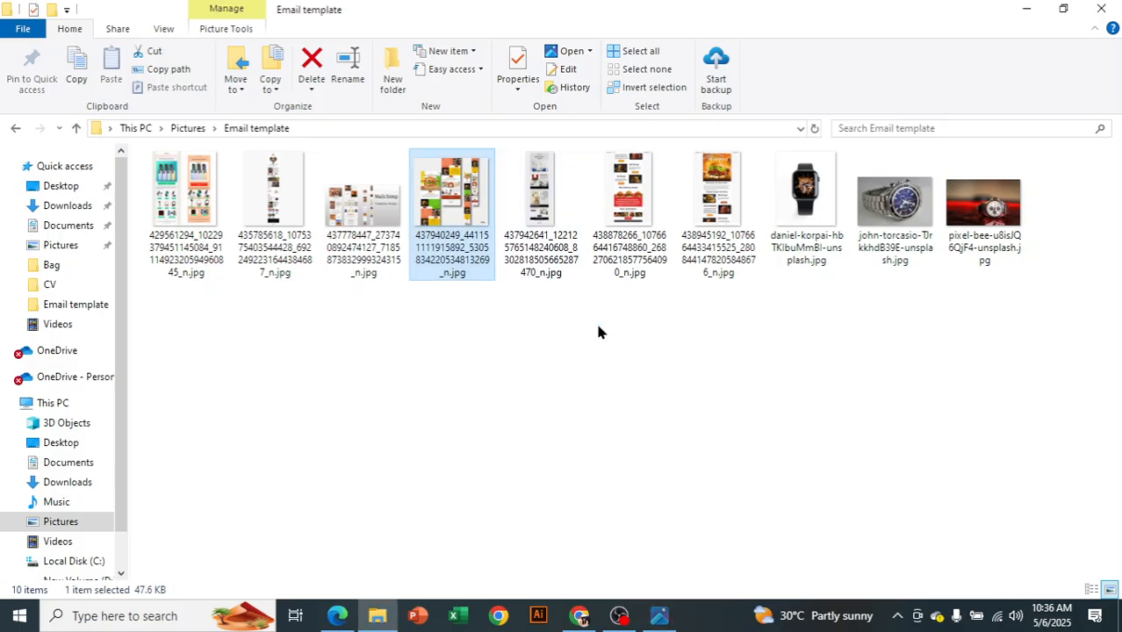
# - Switch back to Chrome and look over the Mailchimp Reports page and the navigation entries down to Integrations
pyautogui.click(580, 615)
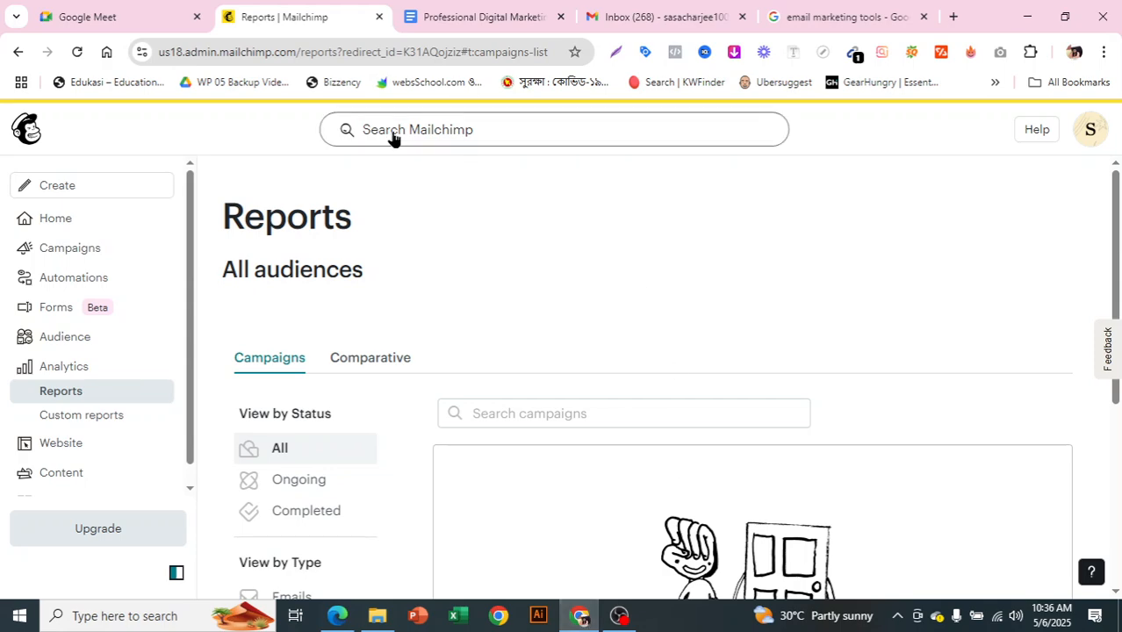
pyautogui.scroll(-4, 807, 370)
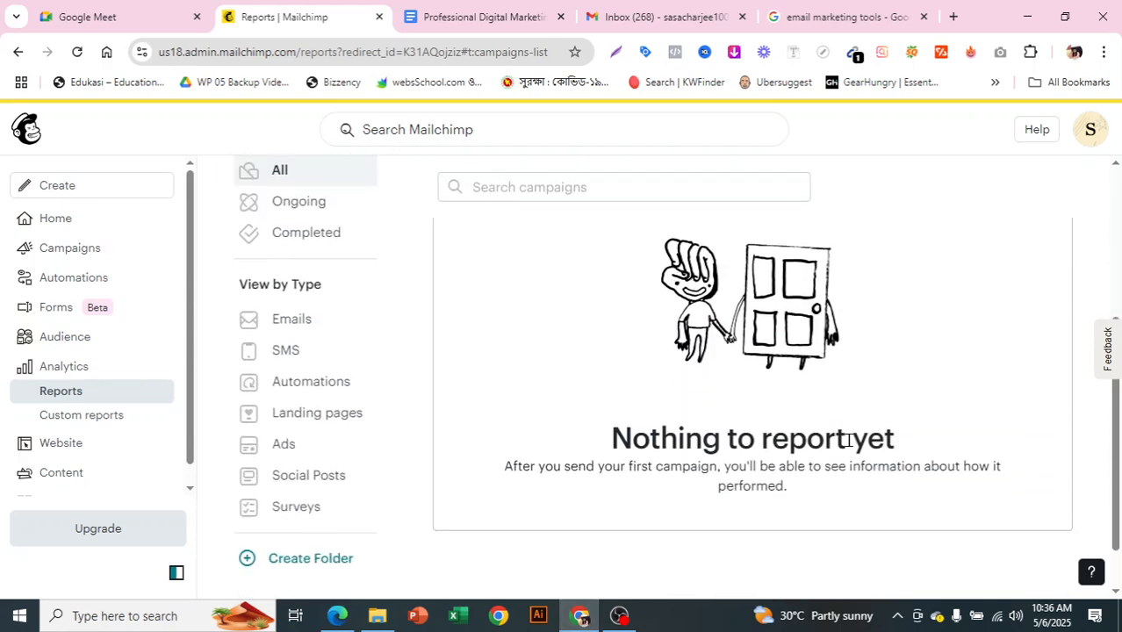
pyautogui.scroll(4, 849, 448)
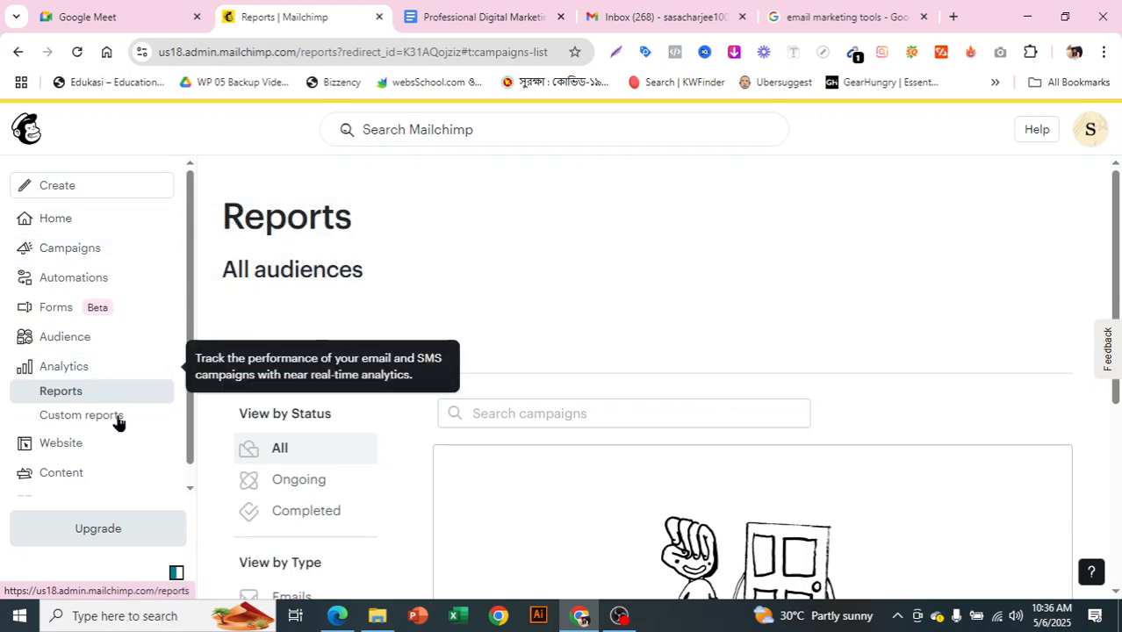
pyautogui.scroll(-1, 128, 452)
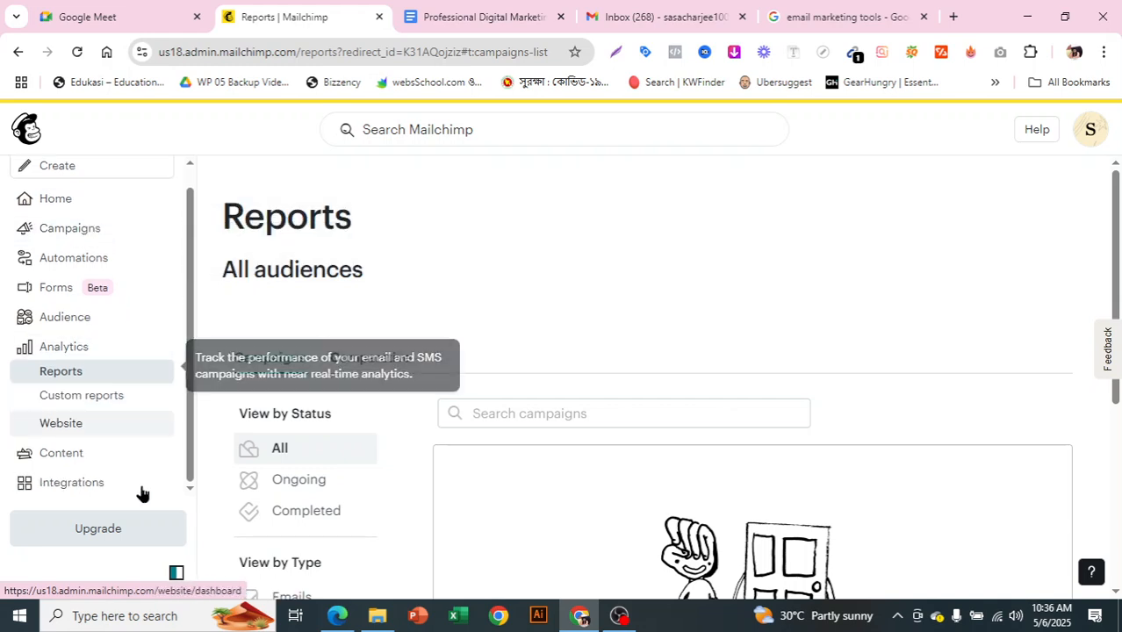
# - Open the plan upgrade options, look through the plan comparison down to Remove Mailchimp branding, and dismiss the pricing questions prompt
pyautogui.rightClick(93, 538)
pyautogui.click(76, 531)
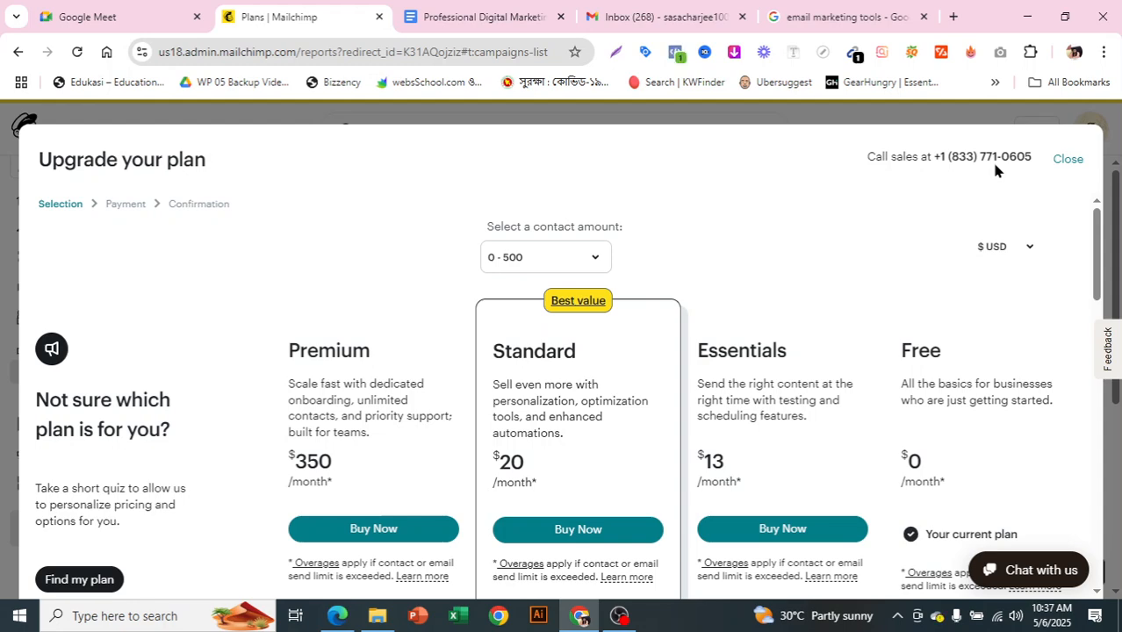
pyautogui.scroll(-2, 929, 263)
pyautogui.scroll(1, 935, 233)
pyautogui.scroll(-3, 966, 404)
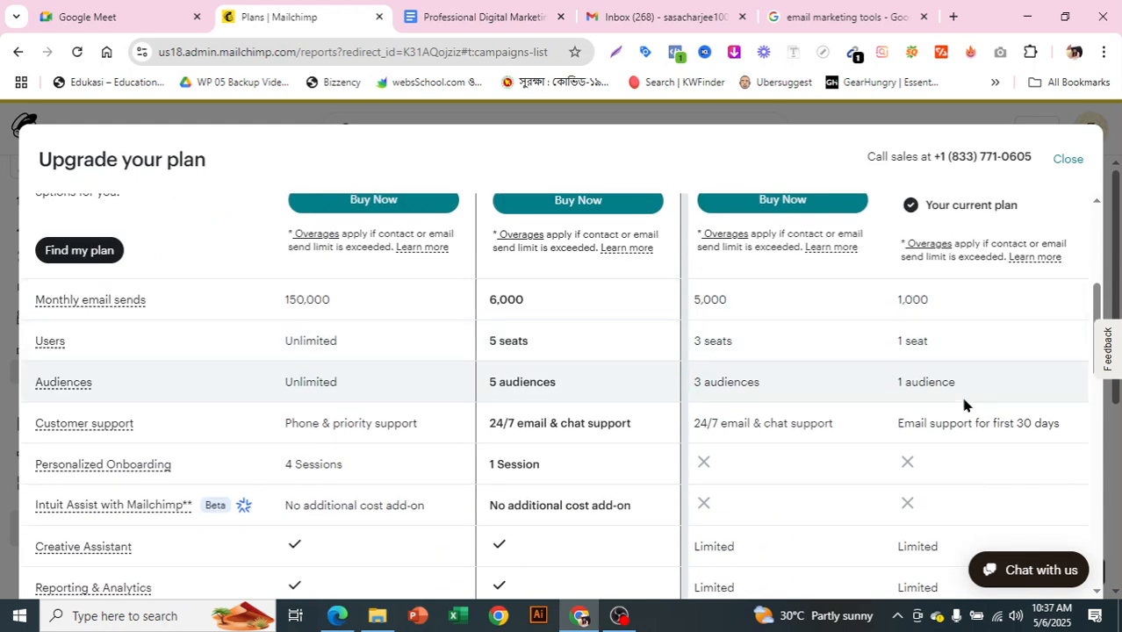
pyautogui.scroll(-3, 1018, 455)
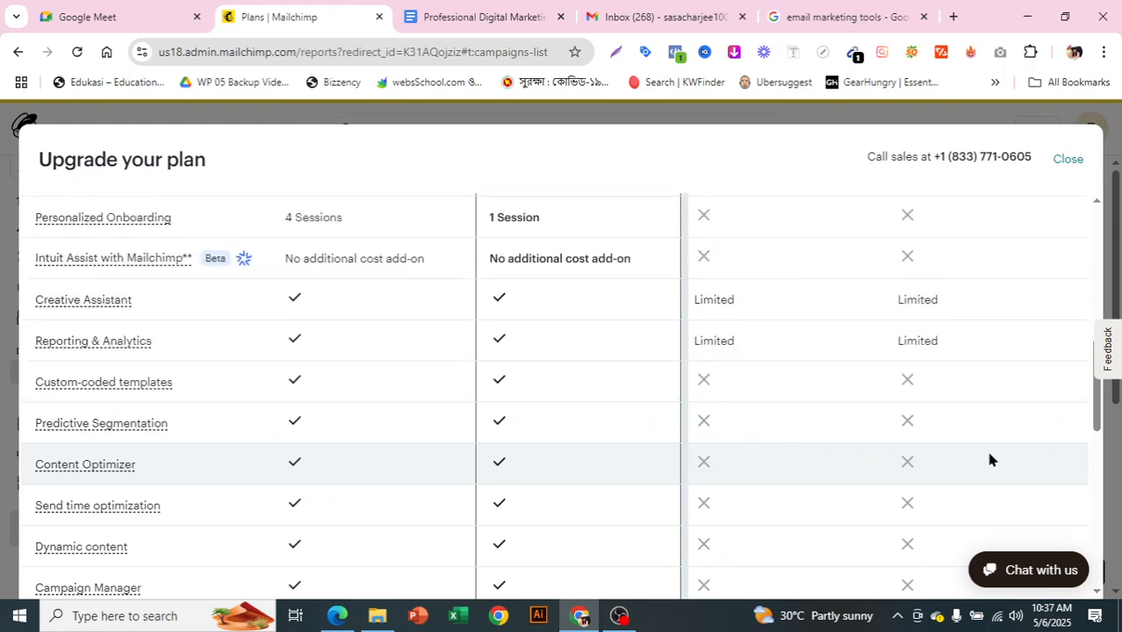
pyautogui.scroll(-2, 988, 459)
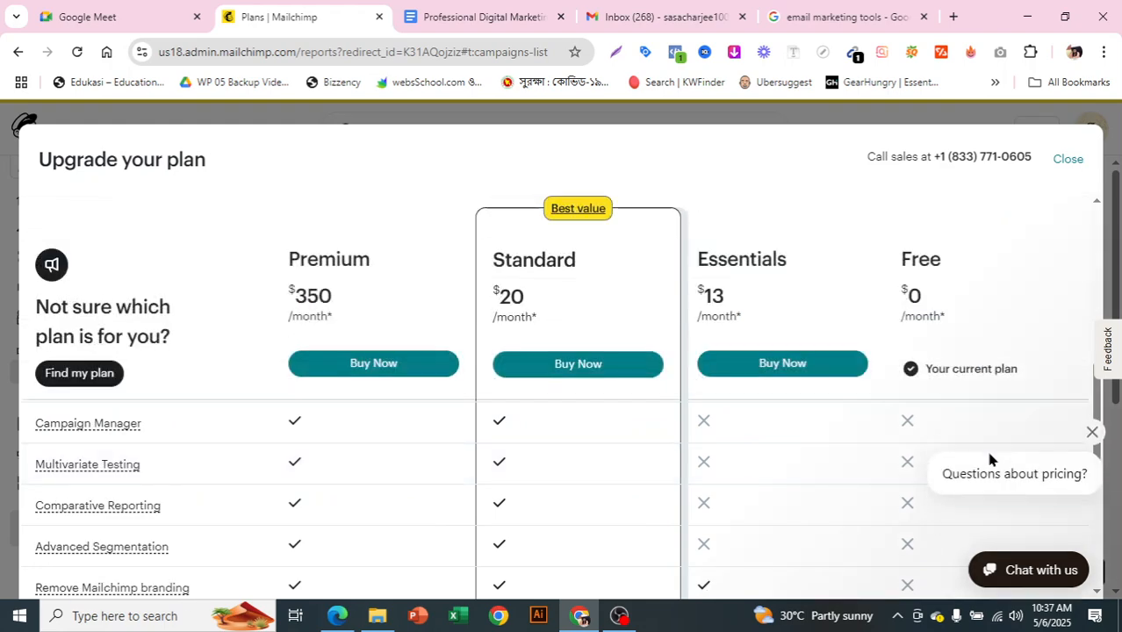
pyautogui.click(1092, 414)
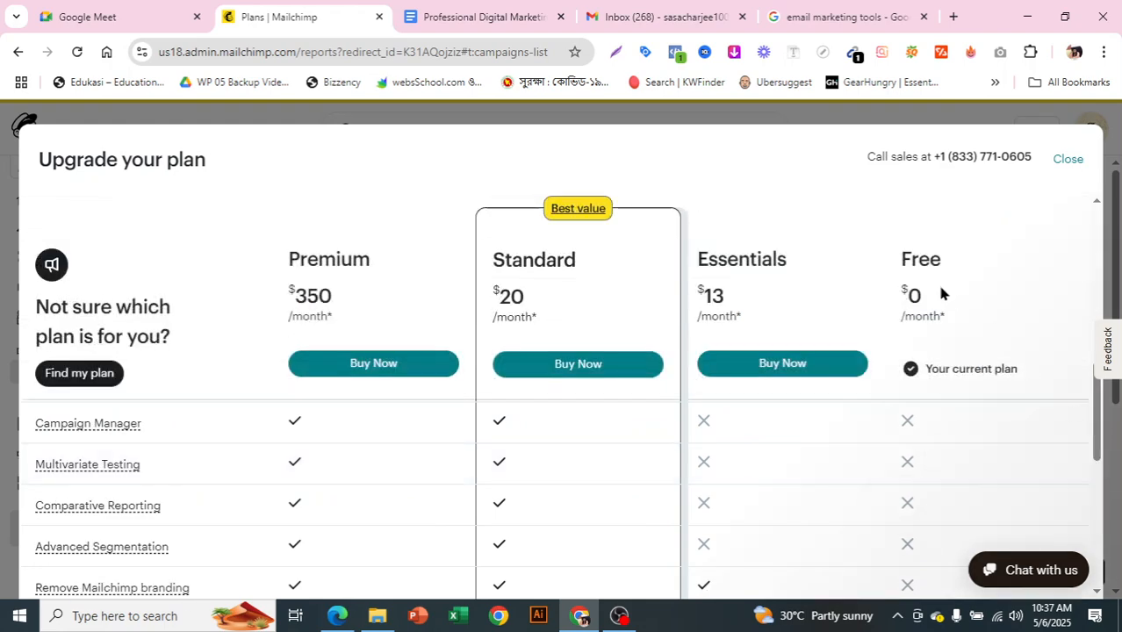
pyautogui.scroll(6, 963, 467)
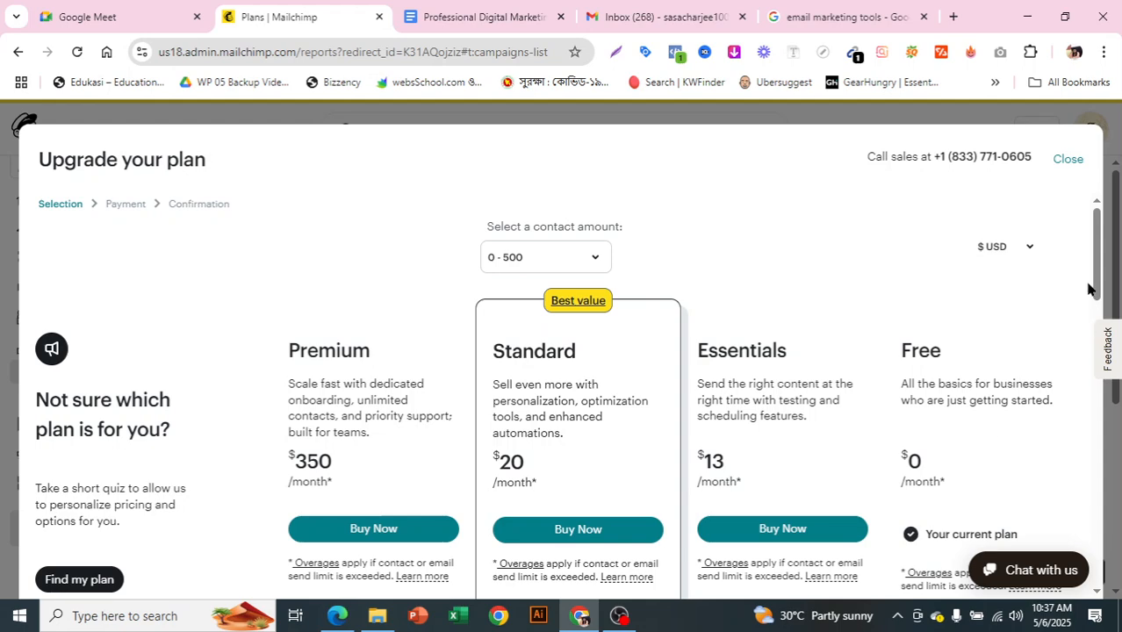
# - Examine the Free plan's monthly email sends allowance by highlighting it in the plan comparison
pyautogui.scroll(-2, 1095, 303)
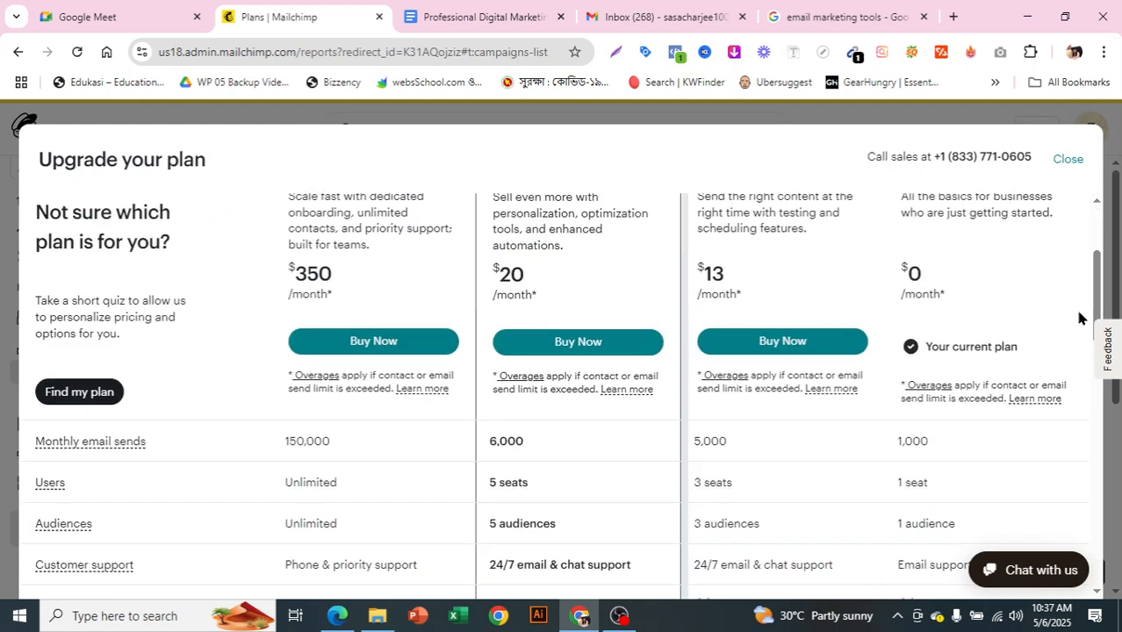
pyautogui.moveTo(899, 442); pyautogui.dragTo(931, 440)
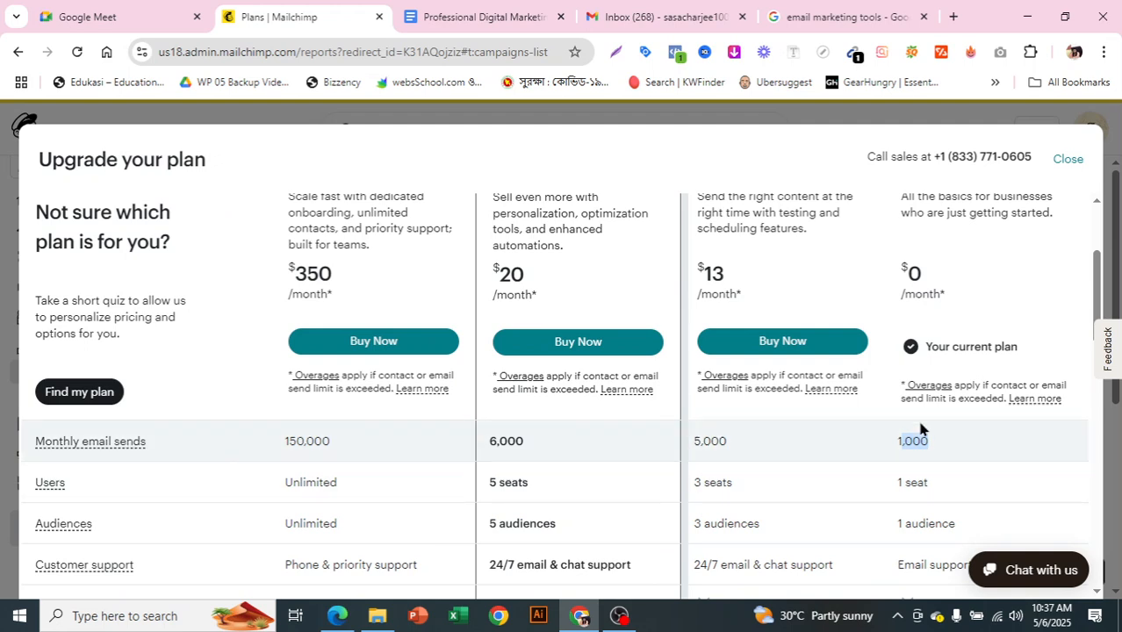
pyautogui.click(1023, 289)
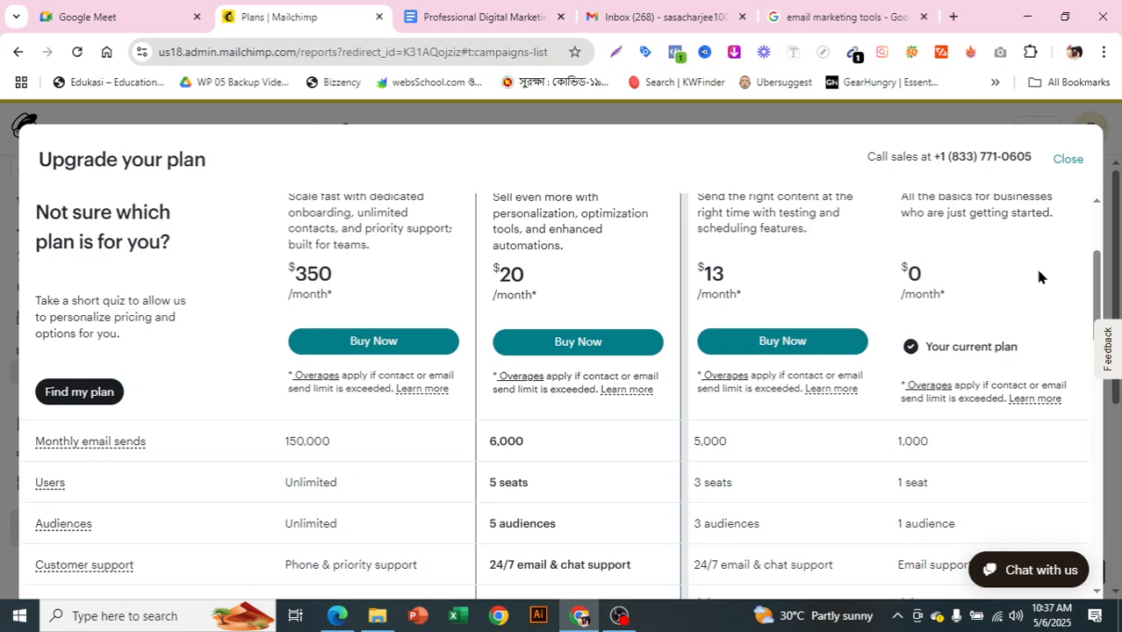
pyautogui.moveTo(1018, 449); pyautogui.dragTo(1045, 355)
pyautogui.click(1049, 309)
# - Highlight and examine the Essentials plan's monthly email sends and user seats
pyautogui.moveTo(696, 439); pyautogui.dragTo(725, 438)
pyautogui.click(886, 232)
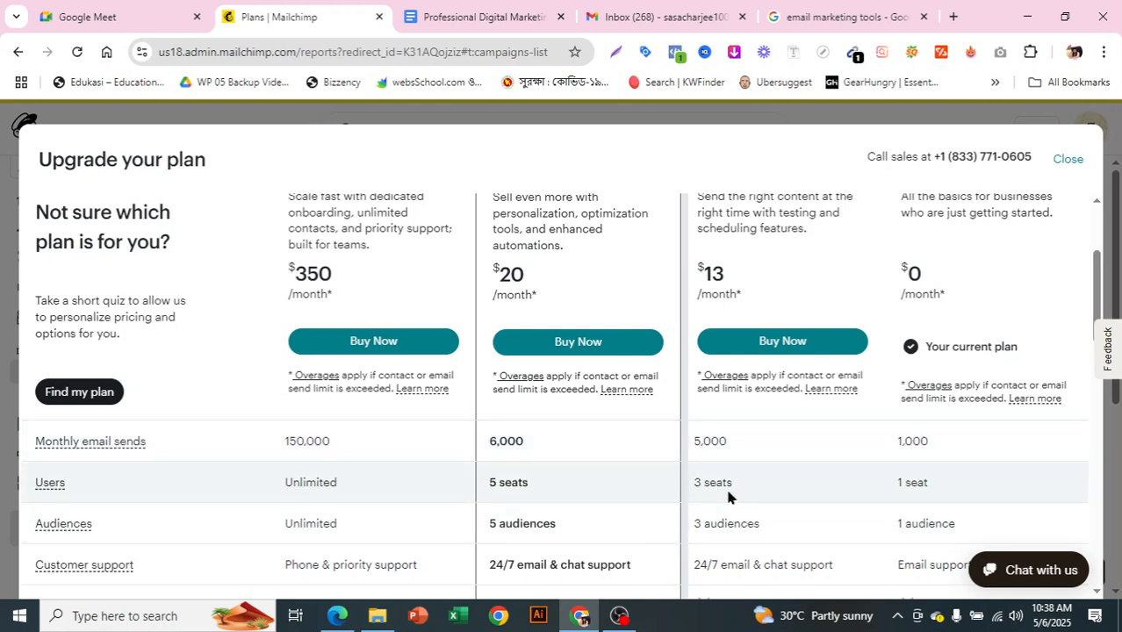
pyautogui.moveTo(691, 482); pyautogui.dragTo(726, 479)
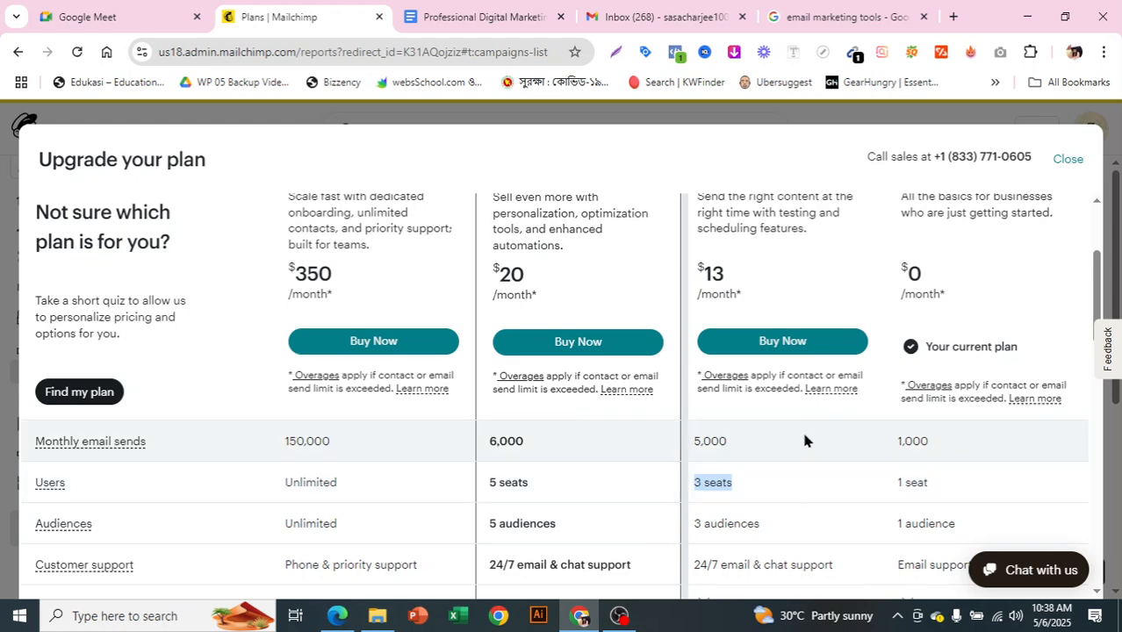
pyautogui.click(772, 477)
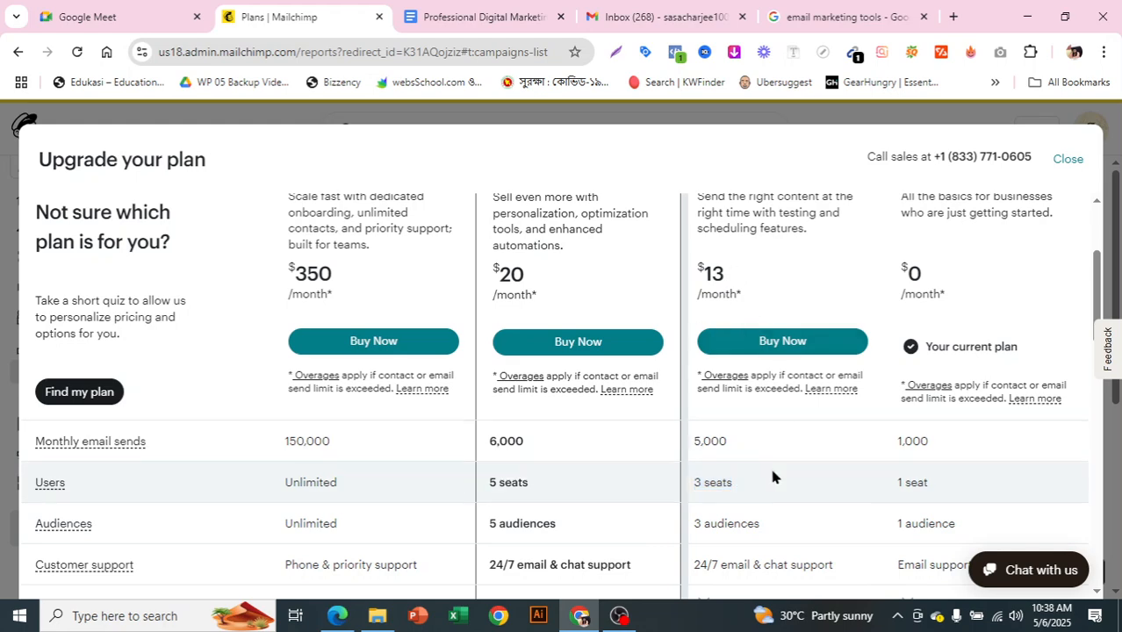
# - Compare the plans' feature rows from Audiences down to 300+ Integrations, and return to the top of the comparison
pyautogui.scroll(-1, 771, 476)
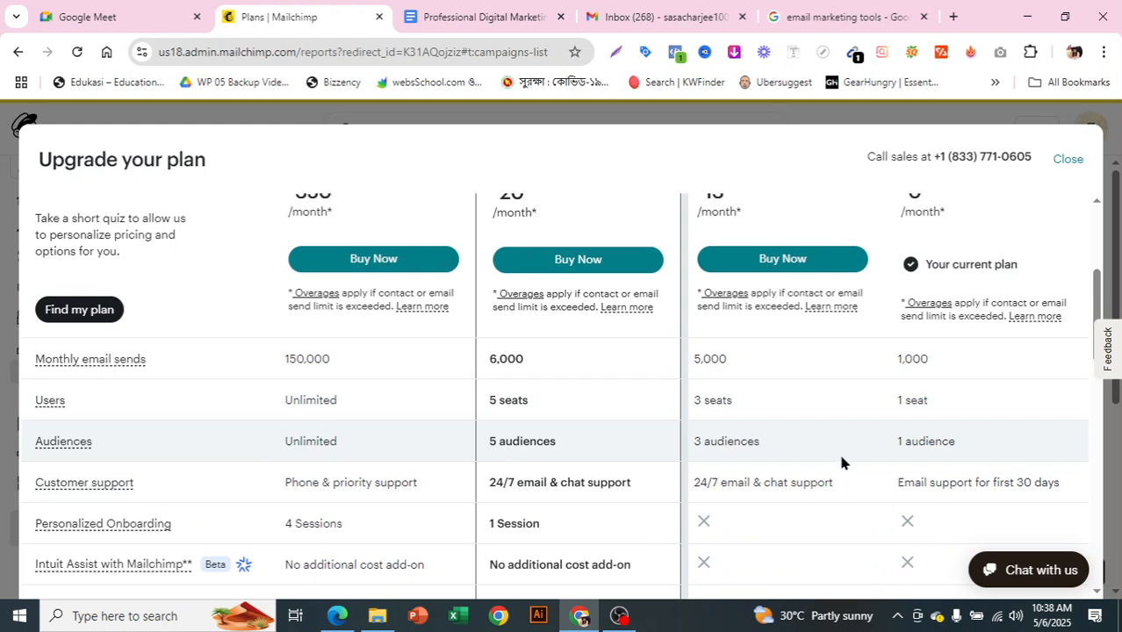
pyautogui.scroll(-1, 838, 456)
pyautogui.scroll(-1, 742, 430)
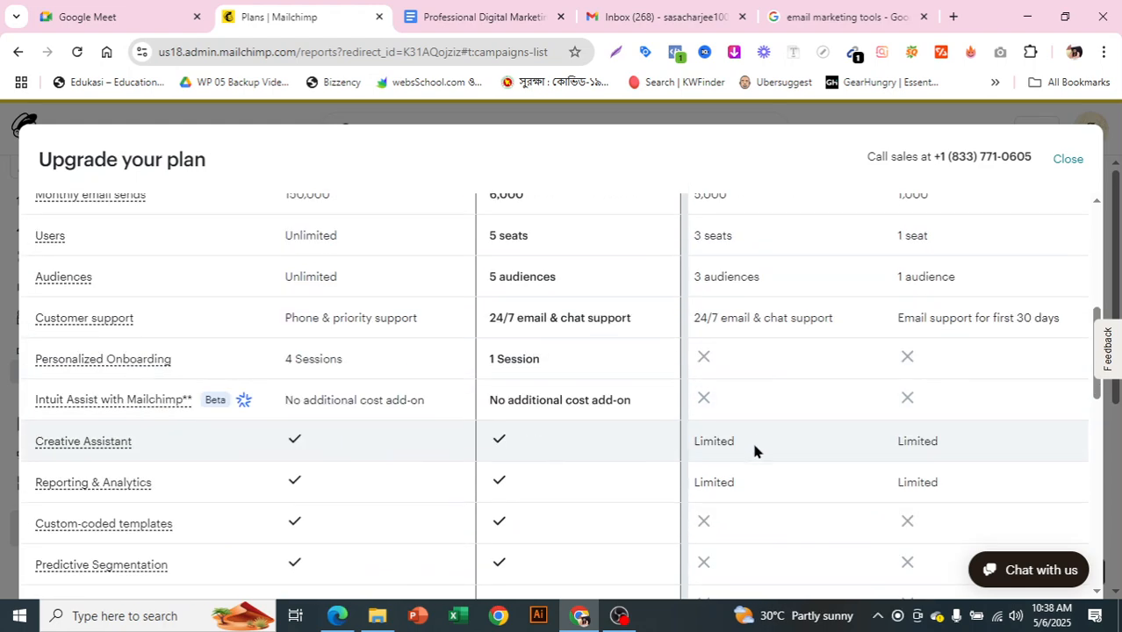
pyautogui.scroll(-1, 753, 444)
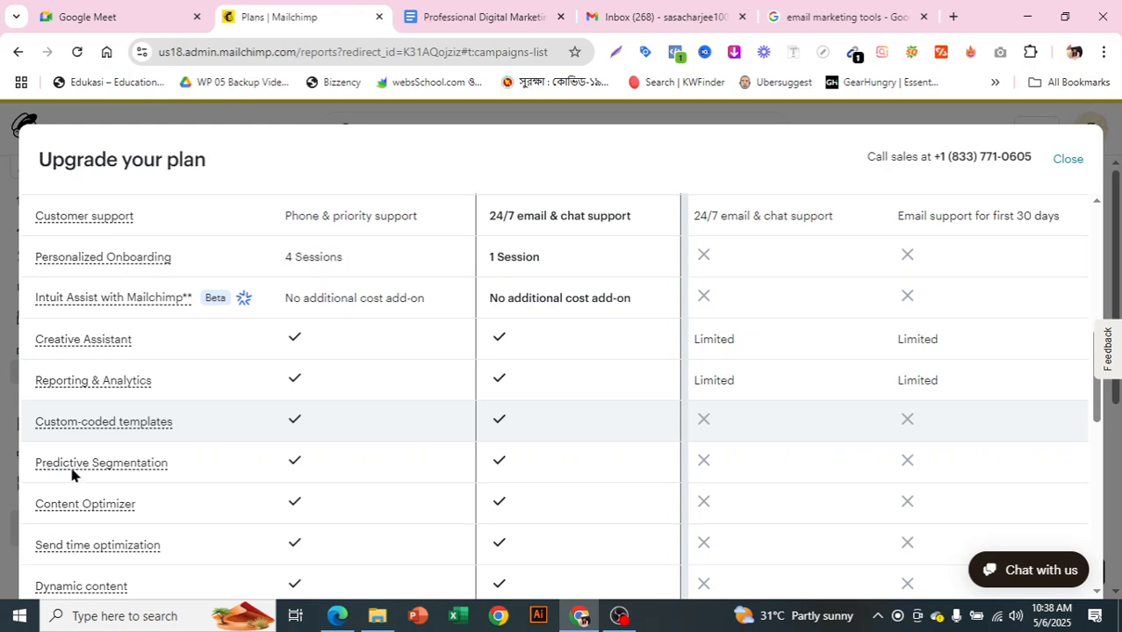
pyautogui.scroll(-3, 669, 423)
pyautogui.scroll(-2, 764, 504)
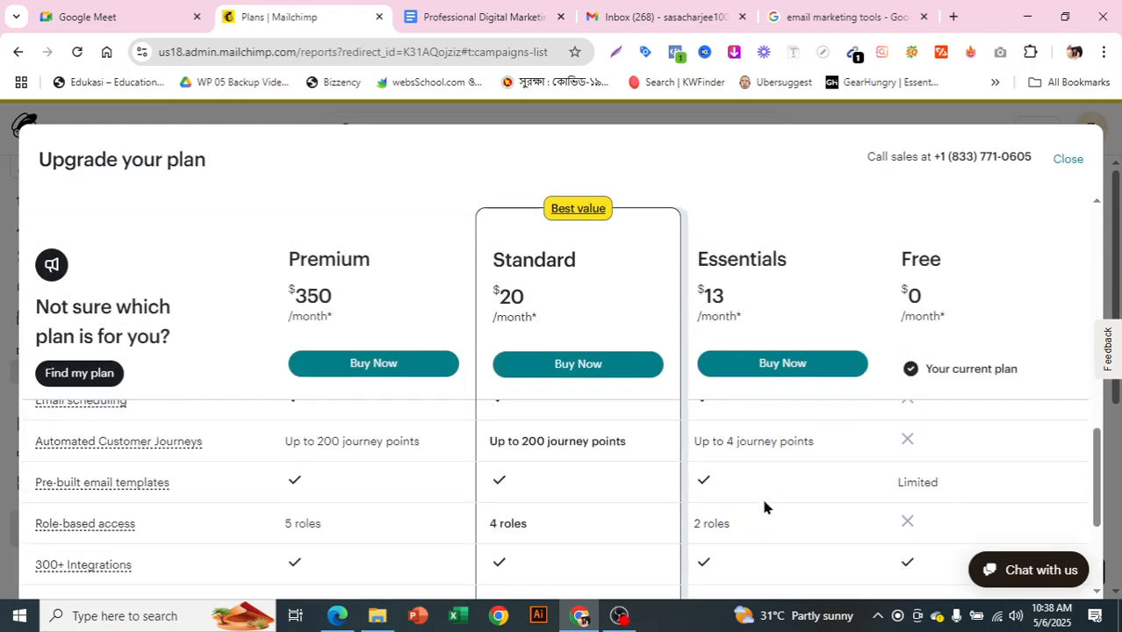
pyautogui.scroll(-1, 763, 507)
pyautogui.scroll(3, 763, 508)
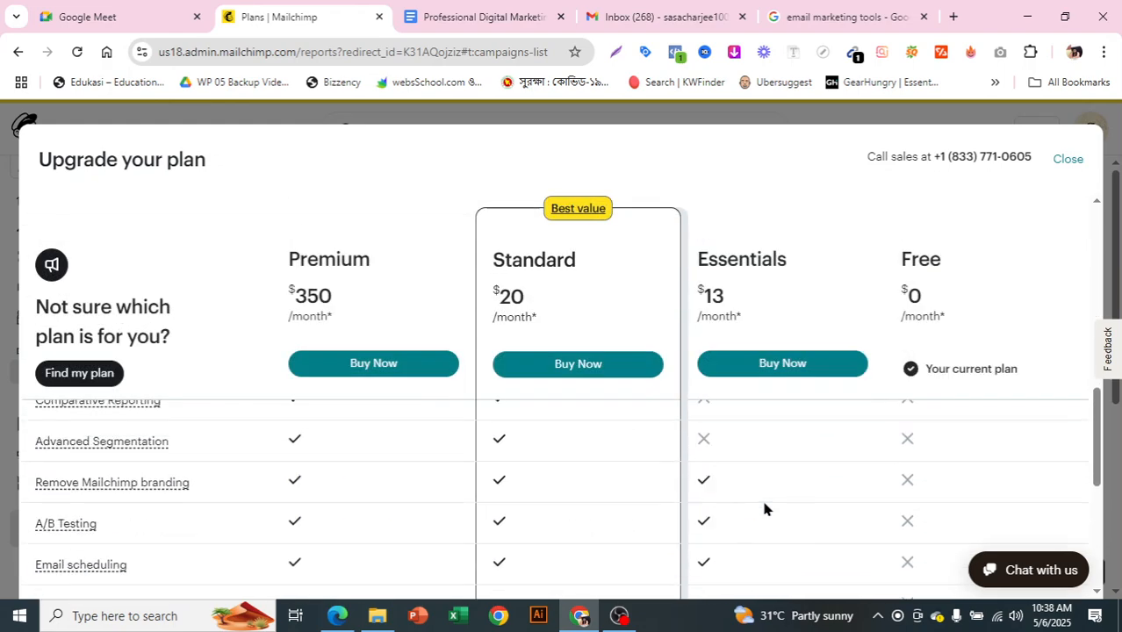
pyautogui.scroll(1, 763, 507)
pyautogui.scroll(1, 762, 507)
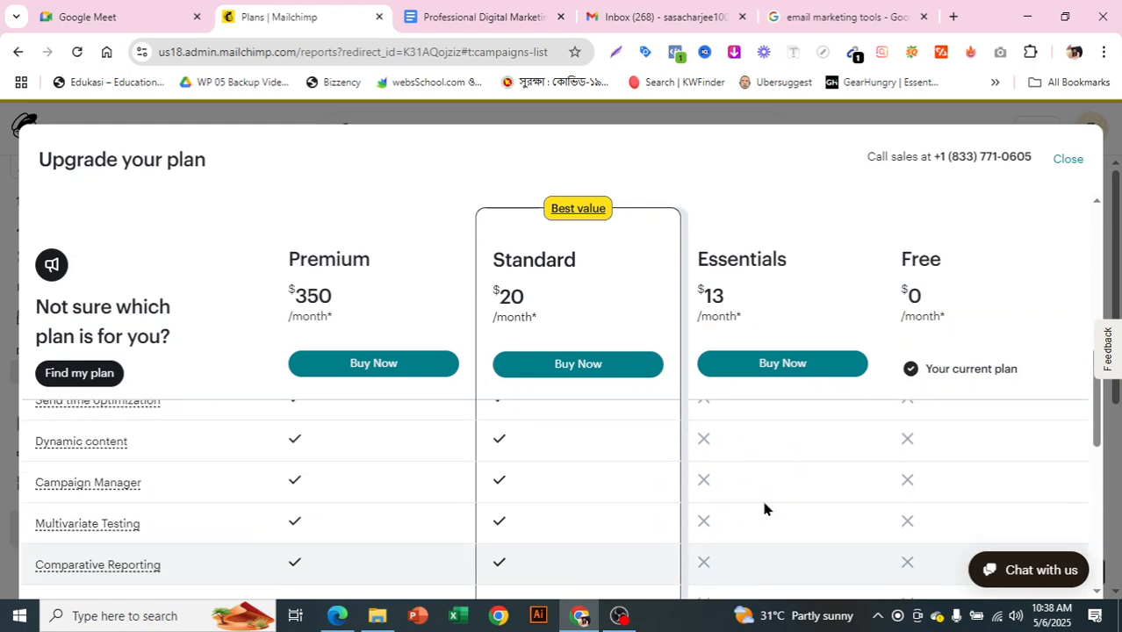
pyautogui.scroll(1, 763, 507)
pyautogui.scroll(2, 765, 507)
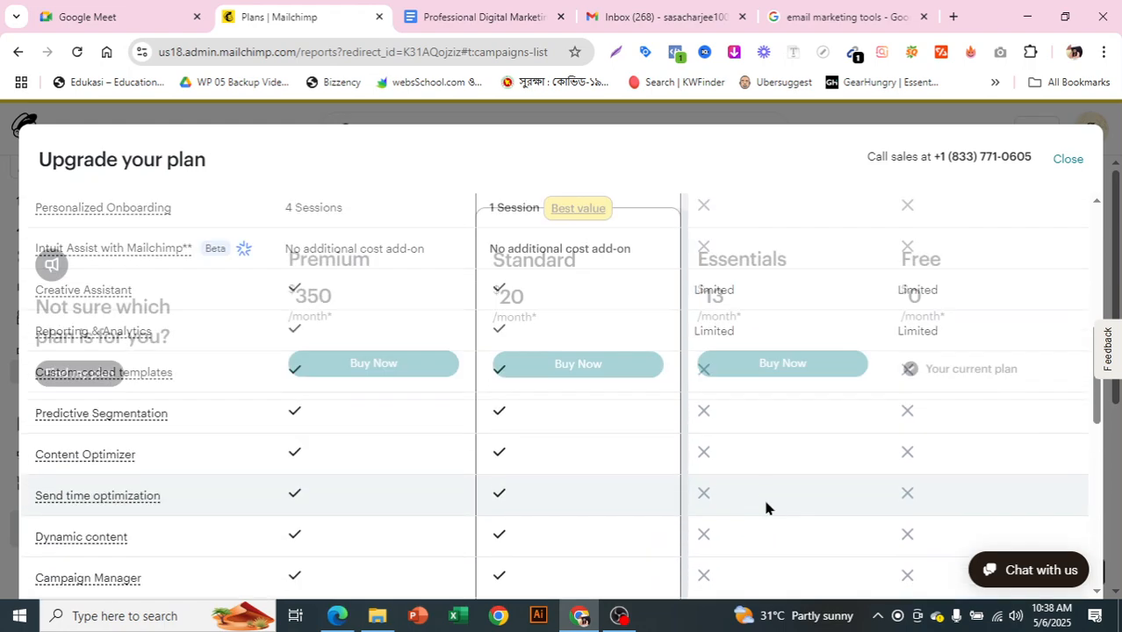
pyautogui.scroll(3, 766, 443)
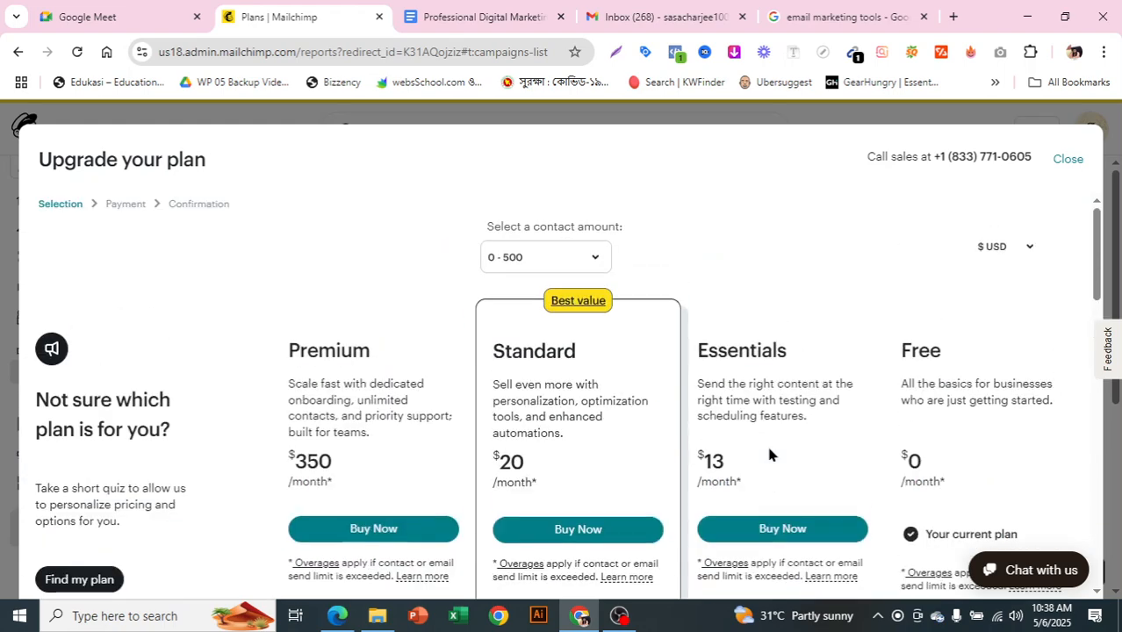
# - Compare the Standard and Premium plans' monthly prices and email sends, and close the plan upgrade window
pyautogui.scroll(-1, 527, 403)
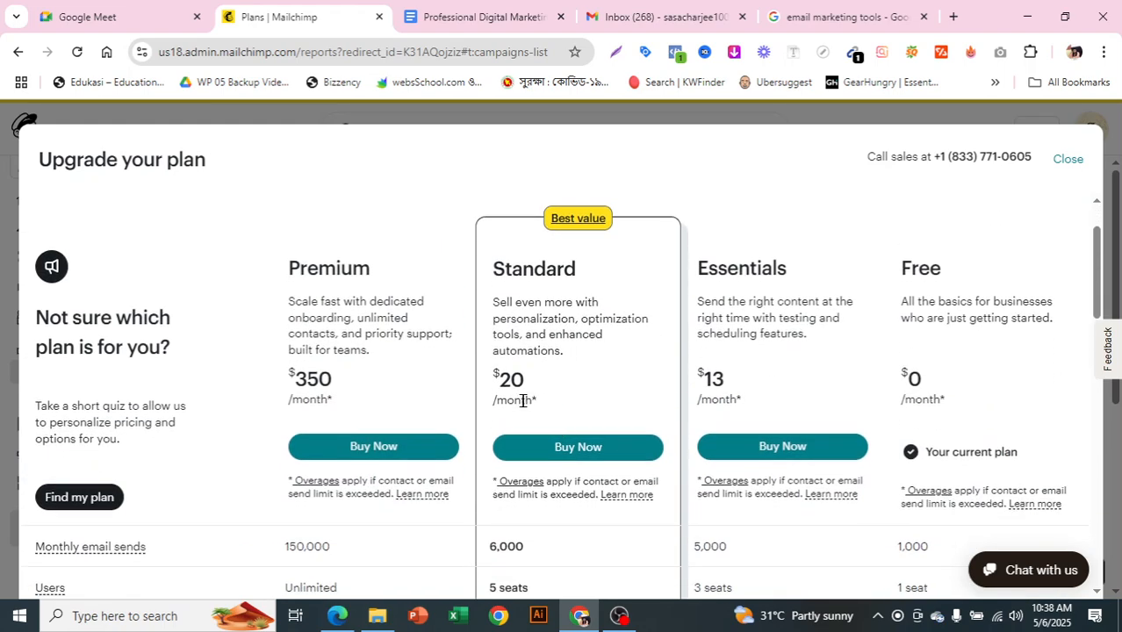
pyautogui.scroll(-2, 514, 396)
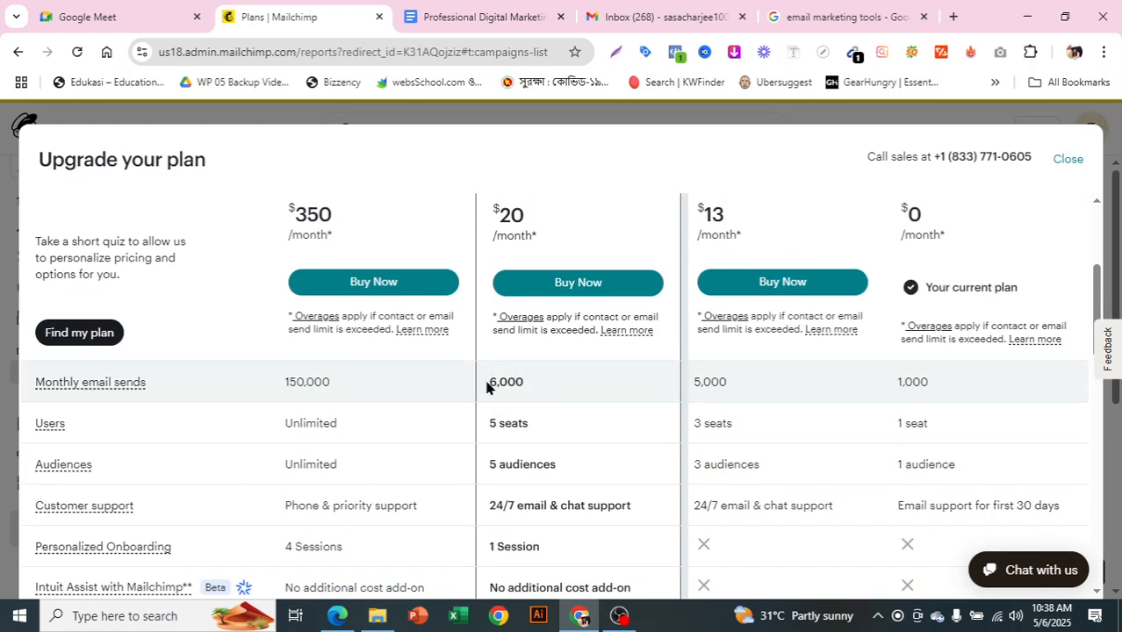
pyautogui.scroll(1, 503, 379)
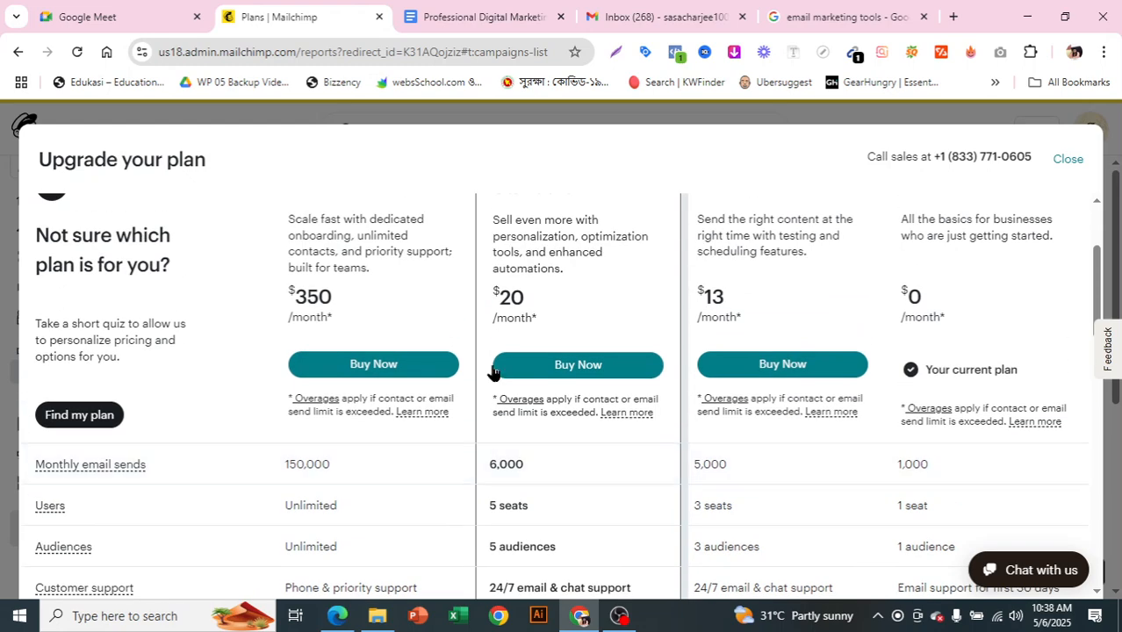
pyautogui.moveTo(292, 293); pyautogui.dragTo(314, 296)
pyautogui.click(348, 309)
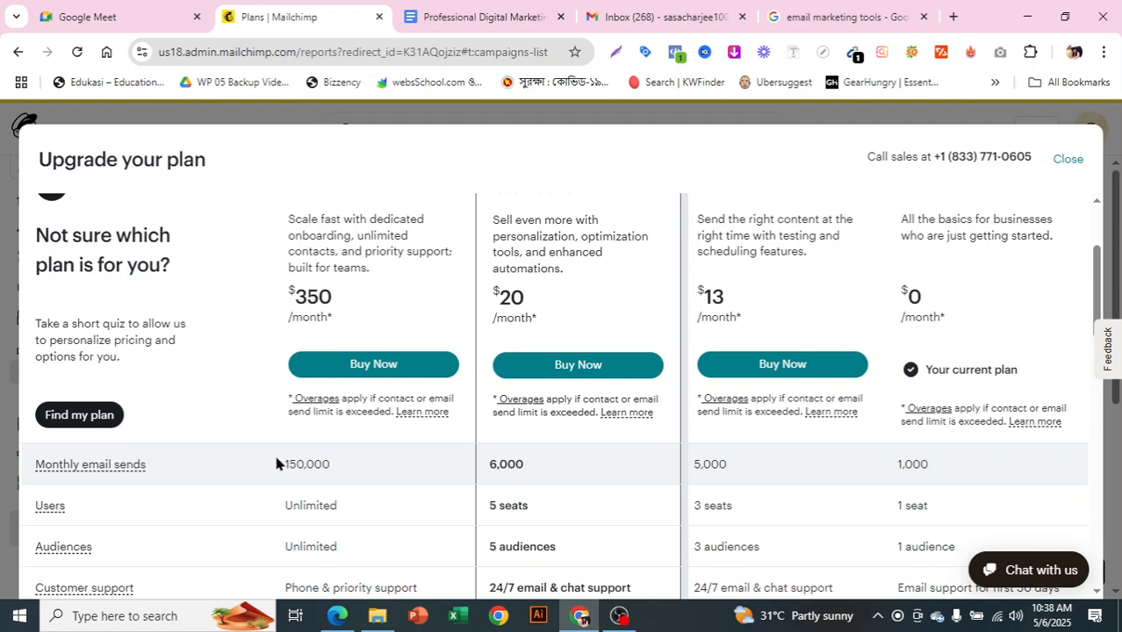
pyautogui.moveTo(282, 463); pyautogui.dragTo(330, 462)
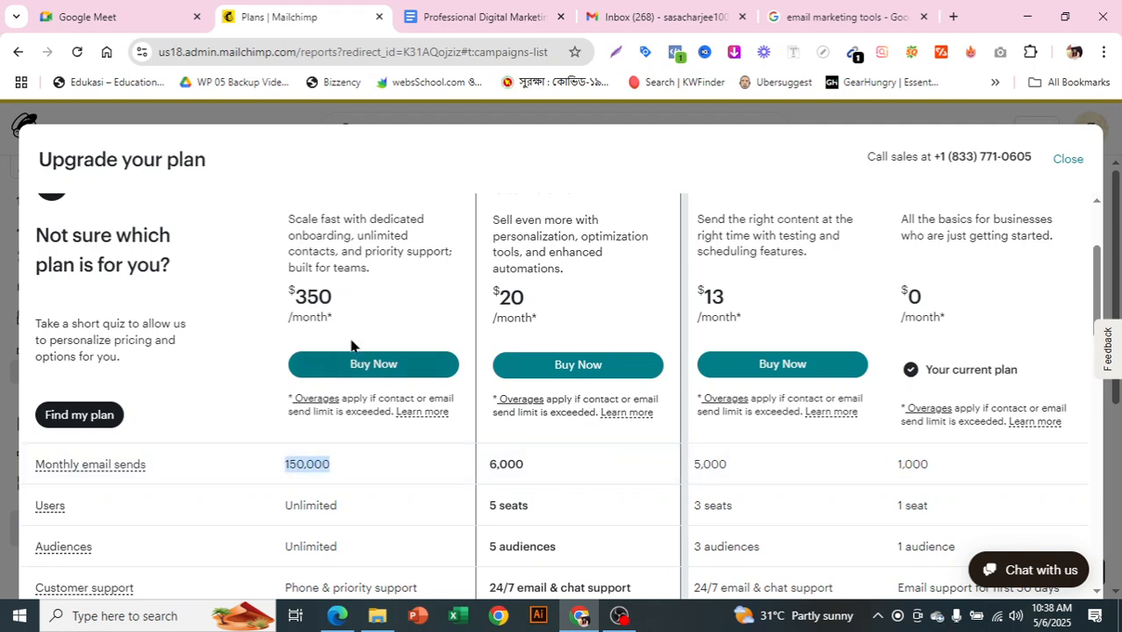
pyautogui.click(364, 293)
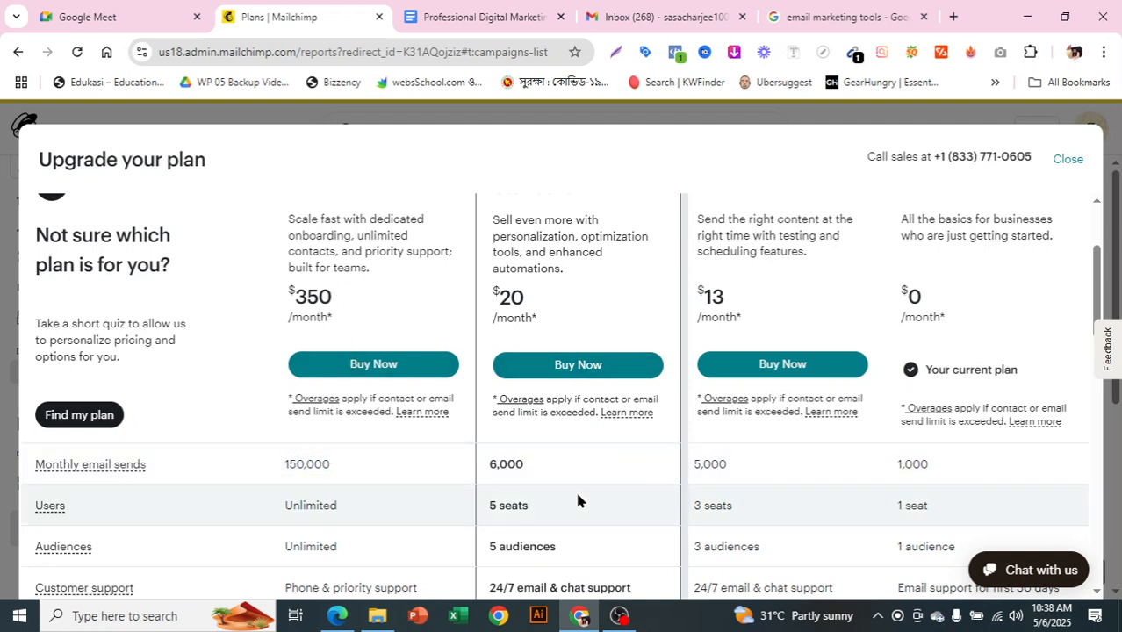
pyautogui.scroll(3, 917, 393)
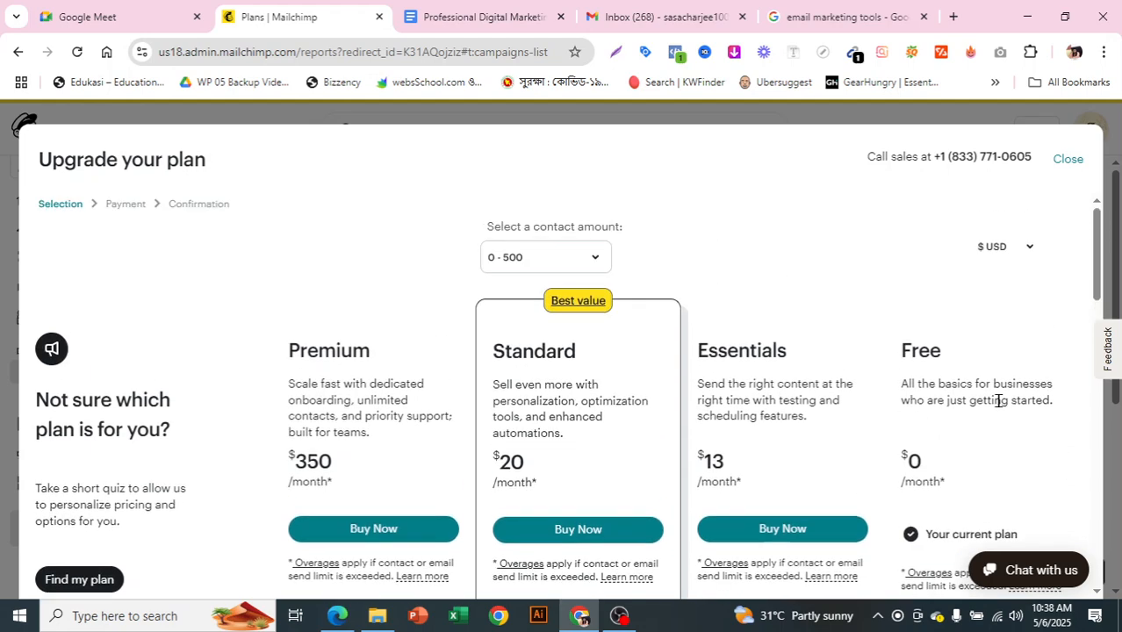
pyautogui.click(1066, 158)
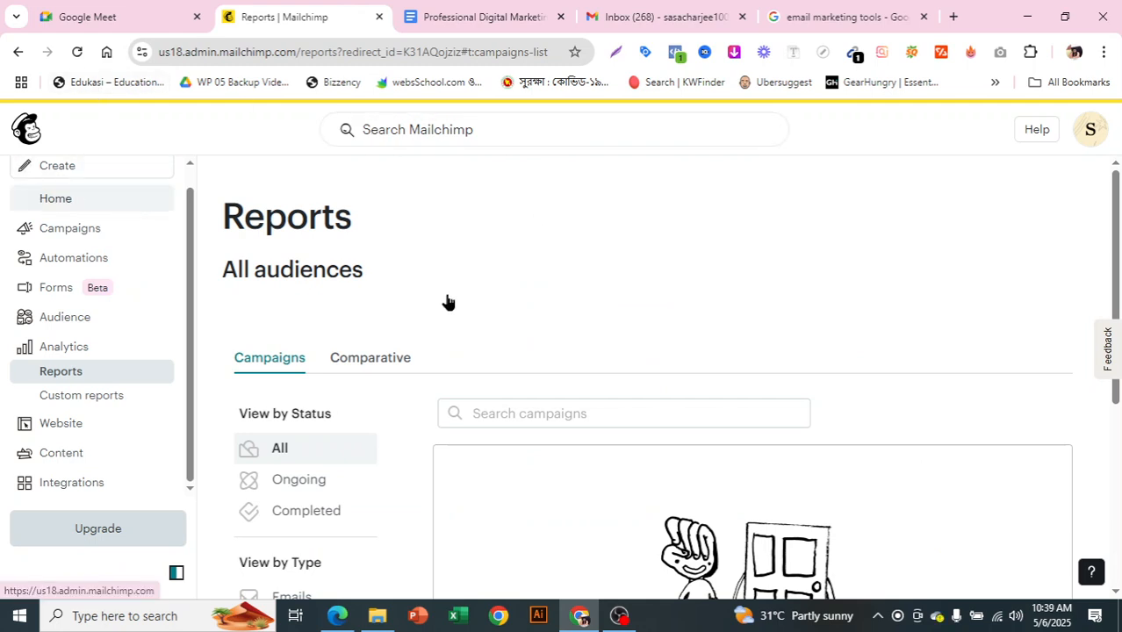
# - Open the Create page and look through its Regular email, Automation and Landing page options
pyautogui.scroll(1, 92, 312)
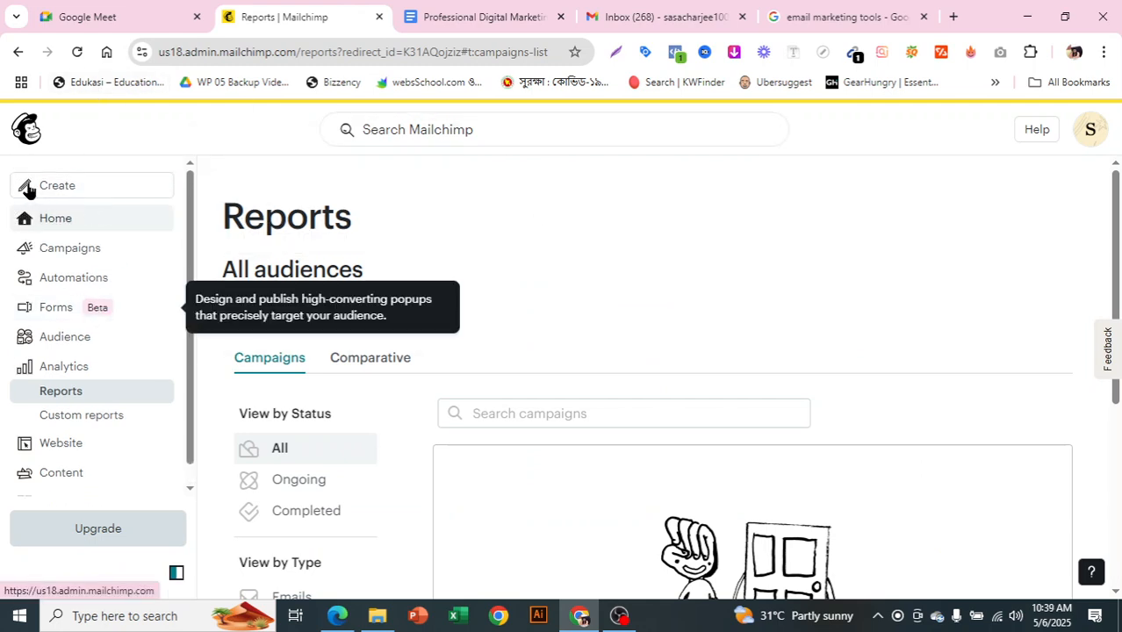
pyautogui.click(64, 187)
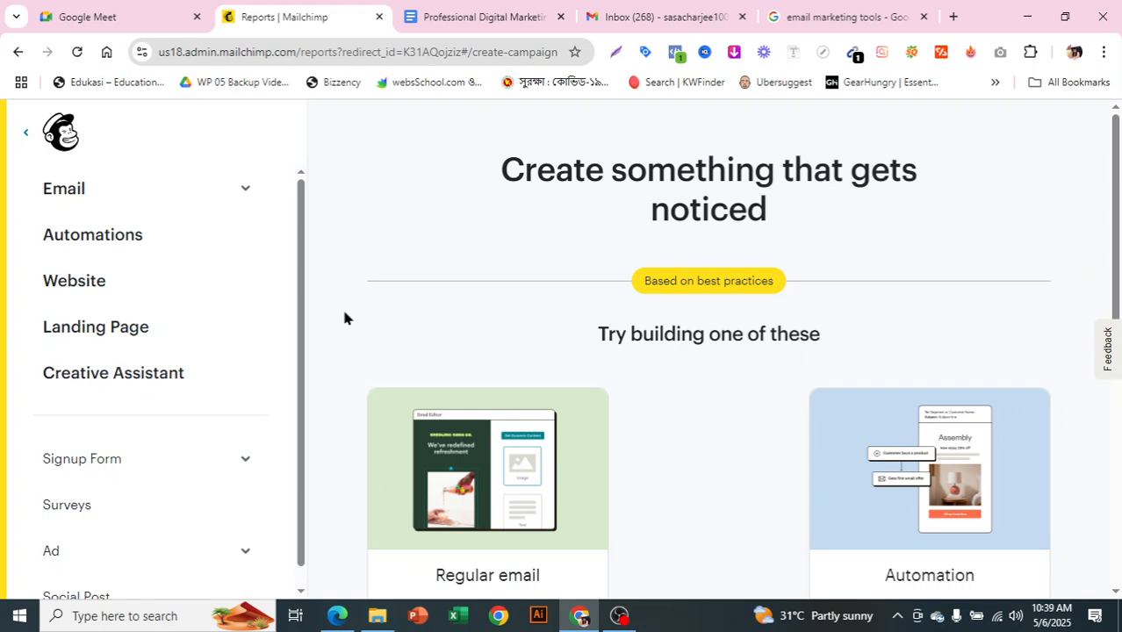
pyautogui.scroll(-2, 716, 303)
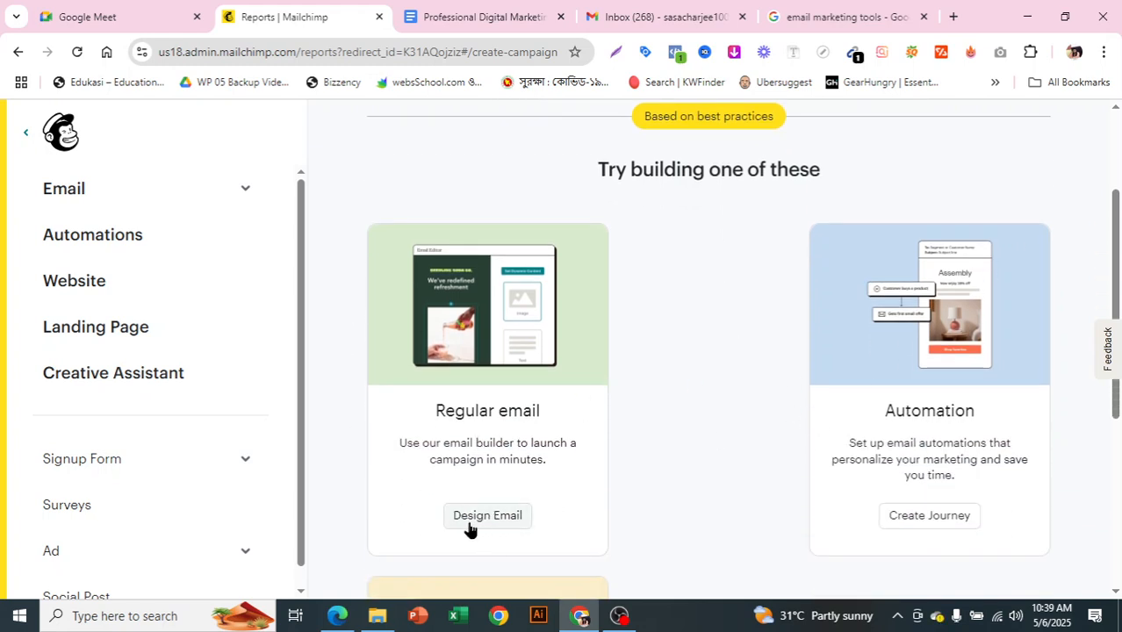
pyautogui.scroll(-1, 630, 498)
pyautogui.scroll(-4, 630, 498)
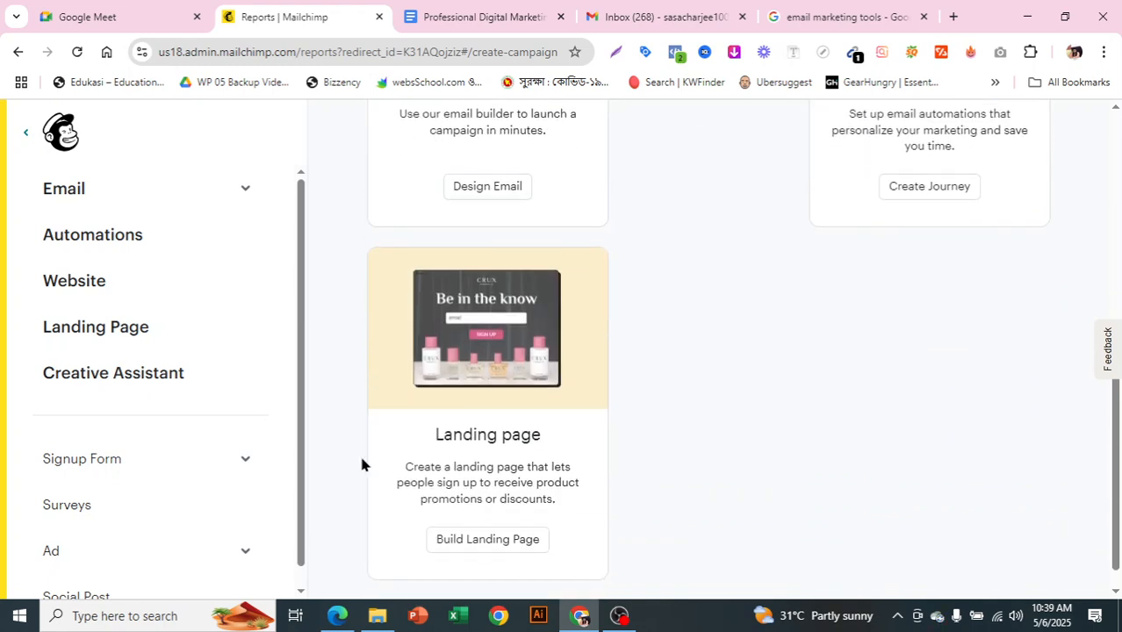
pyautogui.scroll(3, 693, 533)
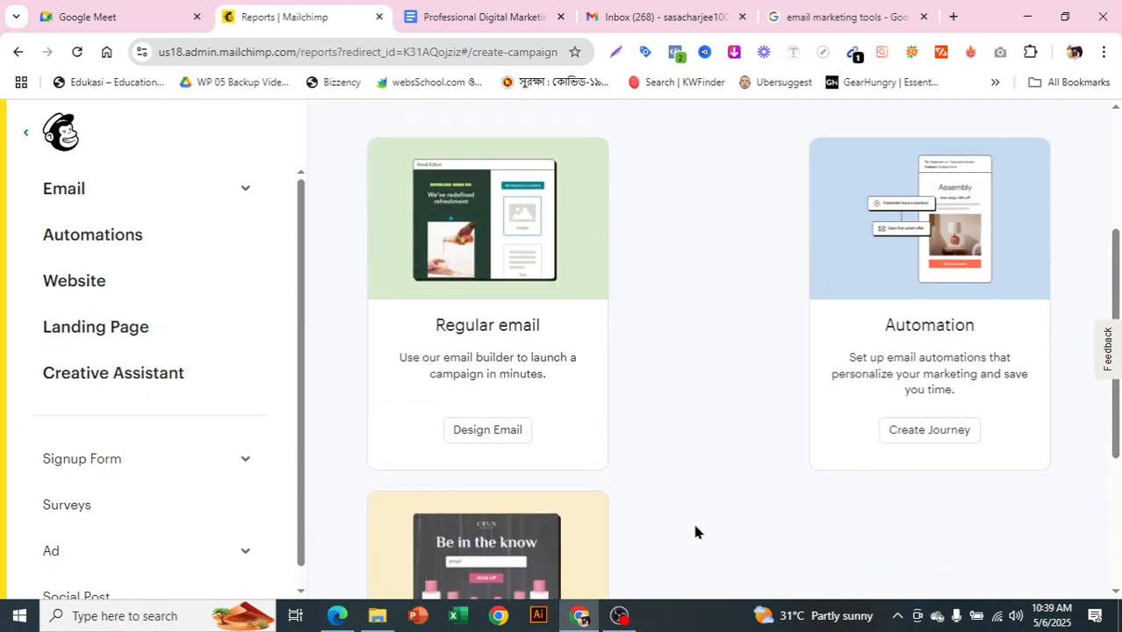
# - Start designing a regular email and look over the draft's setup sections from To down to Content
pyautogui.click(493, 444)
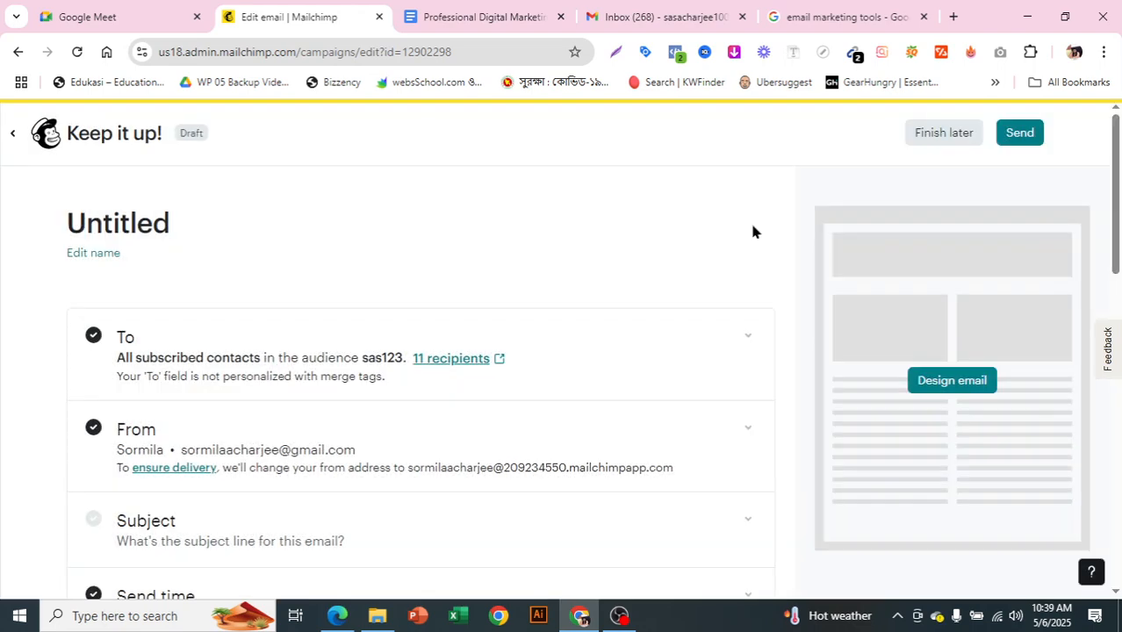
pyautogui.scroll(-4, 751, 233)
pyautogui.scroll(2, 553, 361)
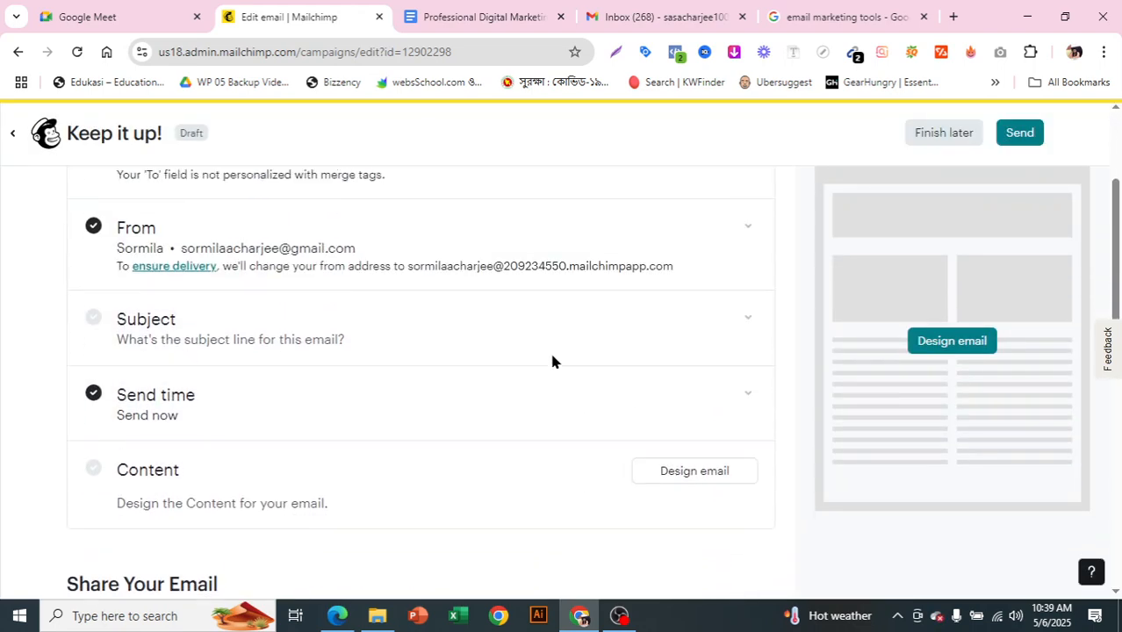
# - Examine the draft email's sections from the recipients and sender down to Content and Share Your Email
pyautogui.scroll(1, 528, 281)
pyautogui.scroll(-3, 388, 405)
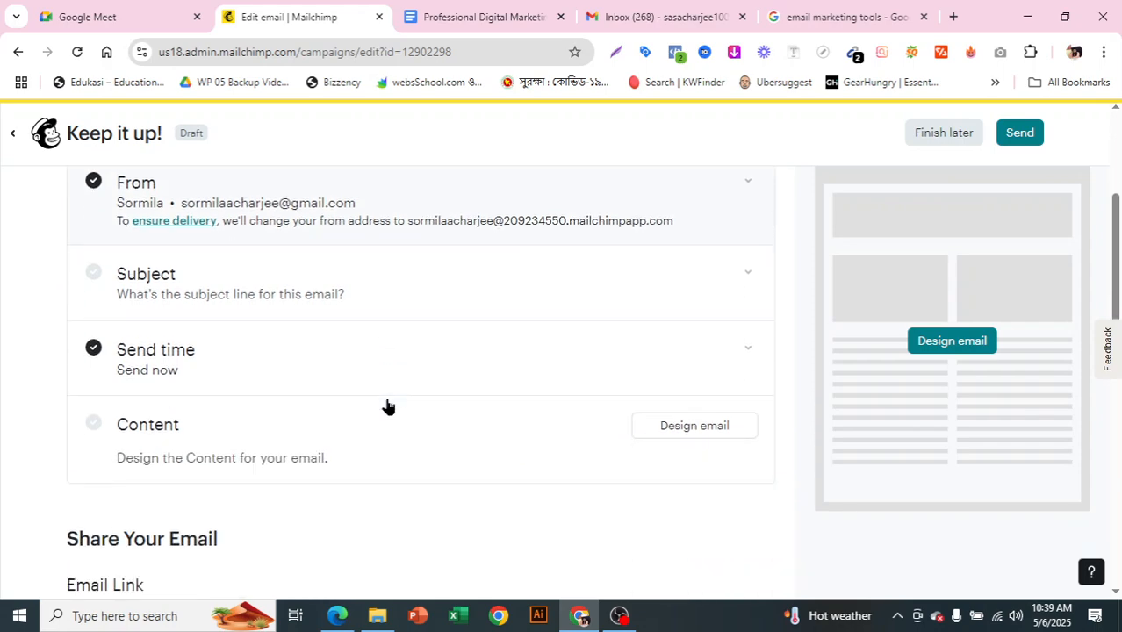
pyautogui.scroll(4, 490, 328)
pyautogui.scroll(-5, 491, 328)
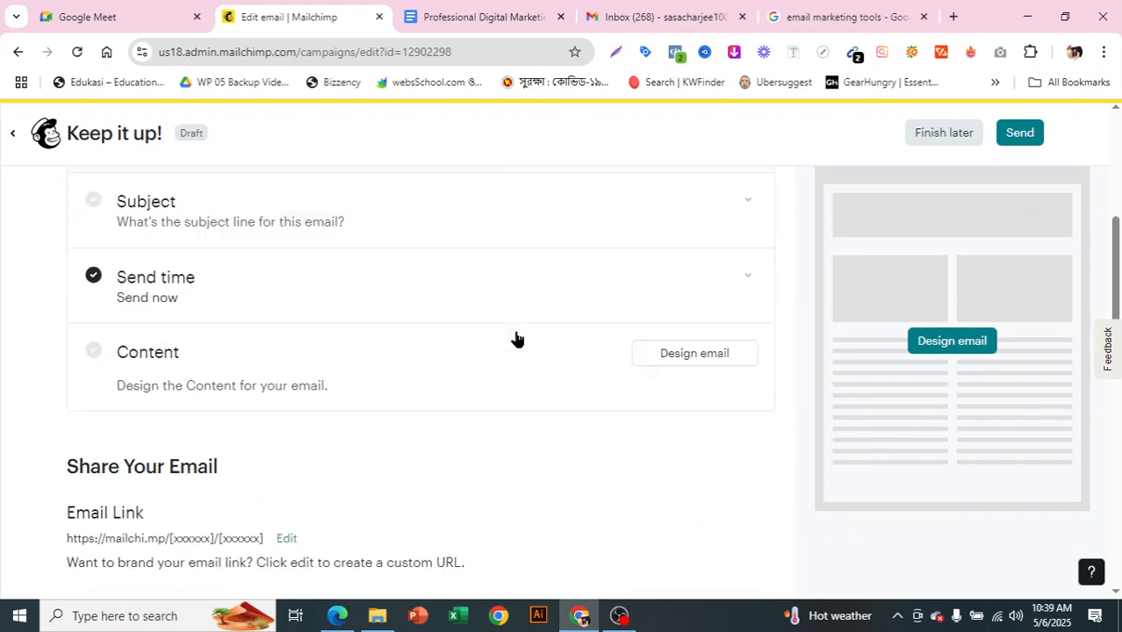
pyautogui.scroll(5, 381, 328)
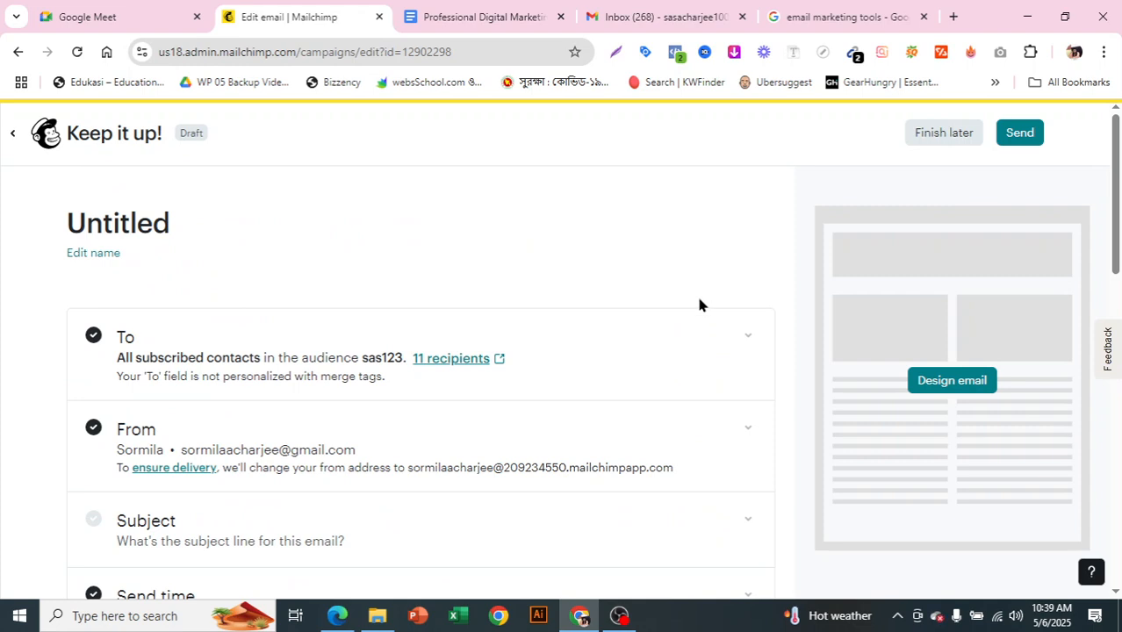
pyautogui.scroll(-2, 664, 256)
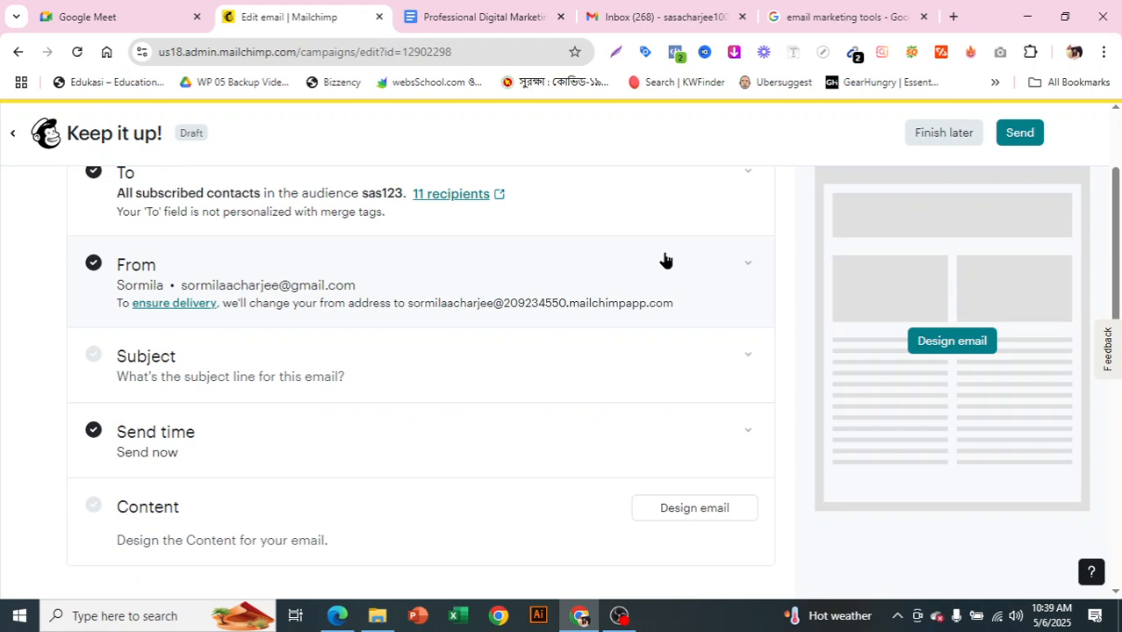
pyautogui.scroll(-1, 673, 258)
pyautogui.scroll(-1, 696, 308)
pyautogui.scroll(-1, 696, 308)
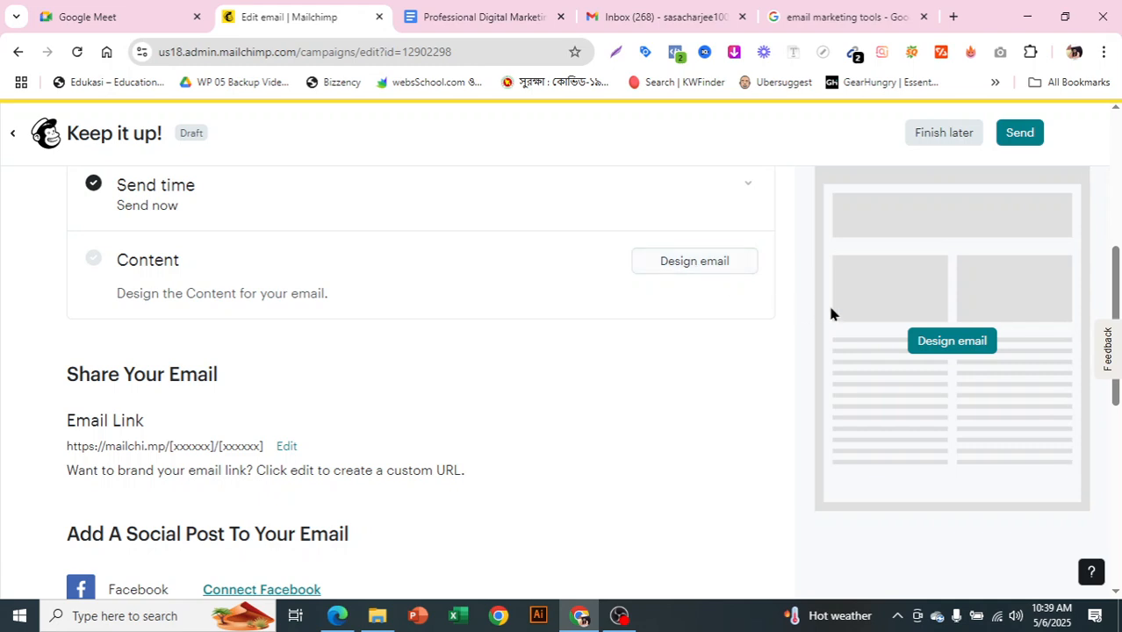
# - Open the template selection for the email's content and browse the Basic, Educate & inform and Announce templates
pyautogui.click(692, 265)
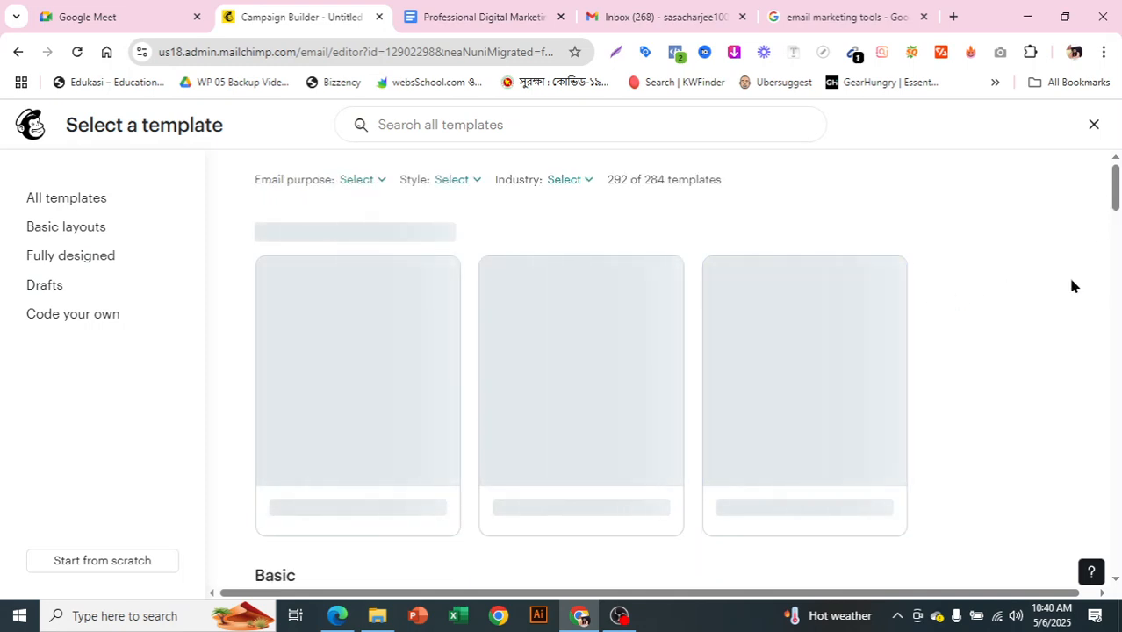
pyautogui.scroll(-1, 1049, 329)
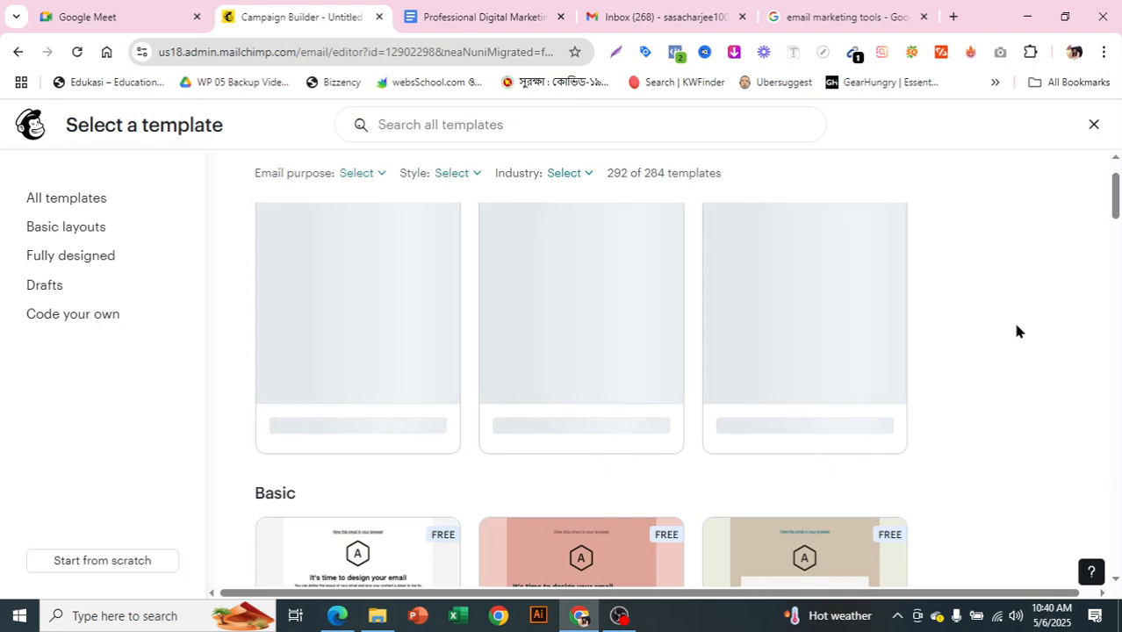
pyautogui.scroll(-2, 1022, 277)
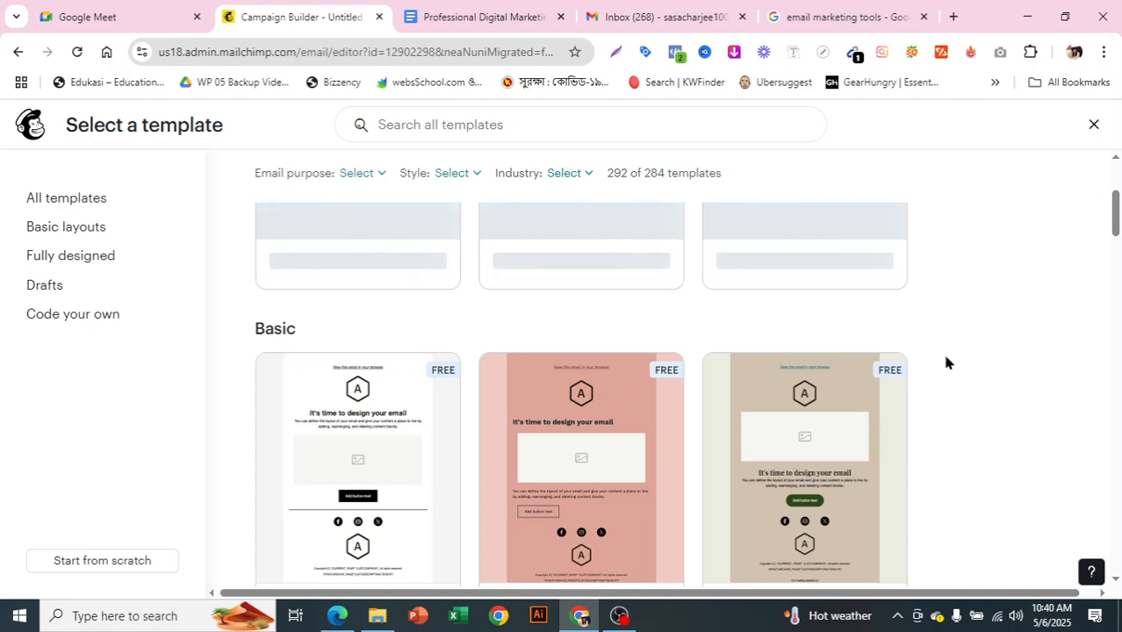
pyautogui.scroll(-3, 945, 363)
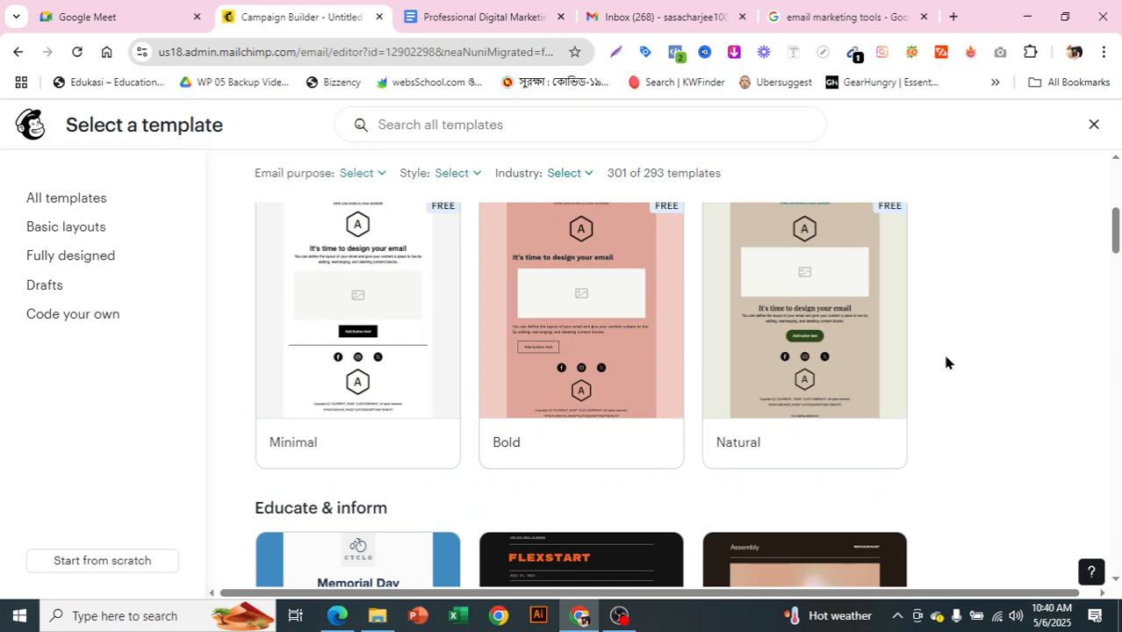
pyautogui.scroll(-3, 941, 381)
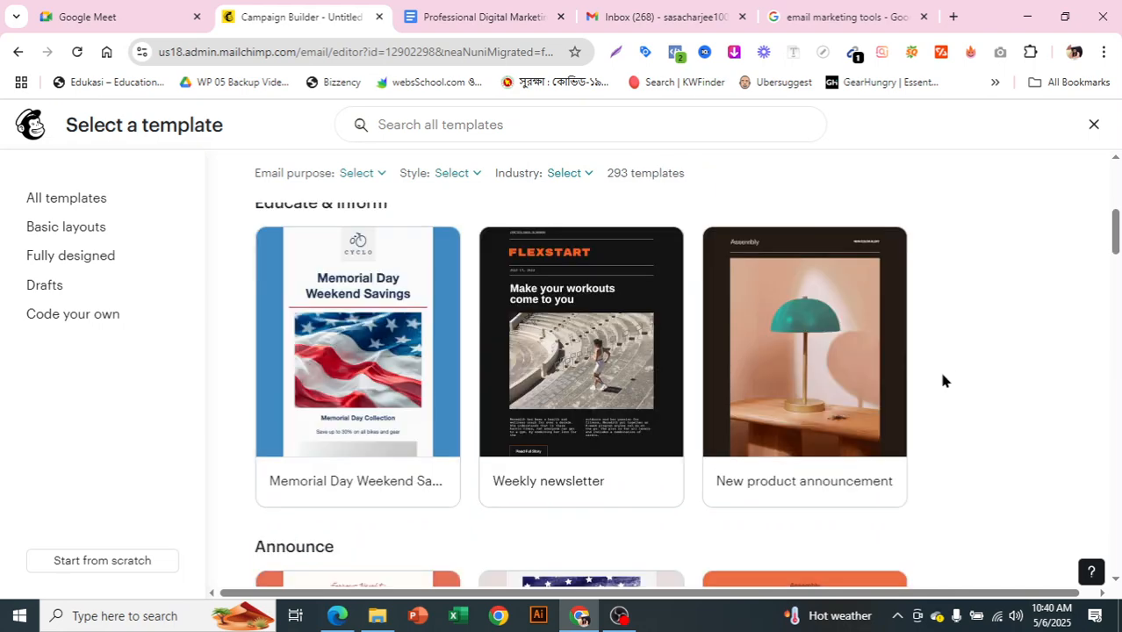
pyautogui.scroll(-3, 941, 381)
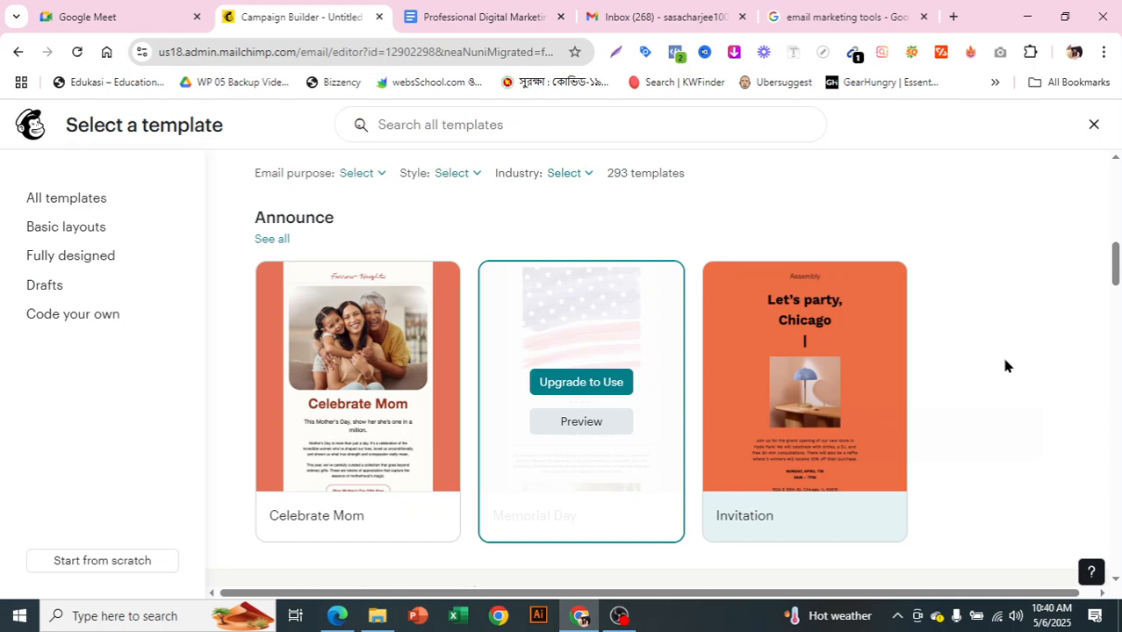
pyautogui.scroll(-3, 1004, 366)
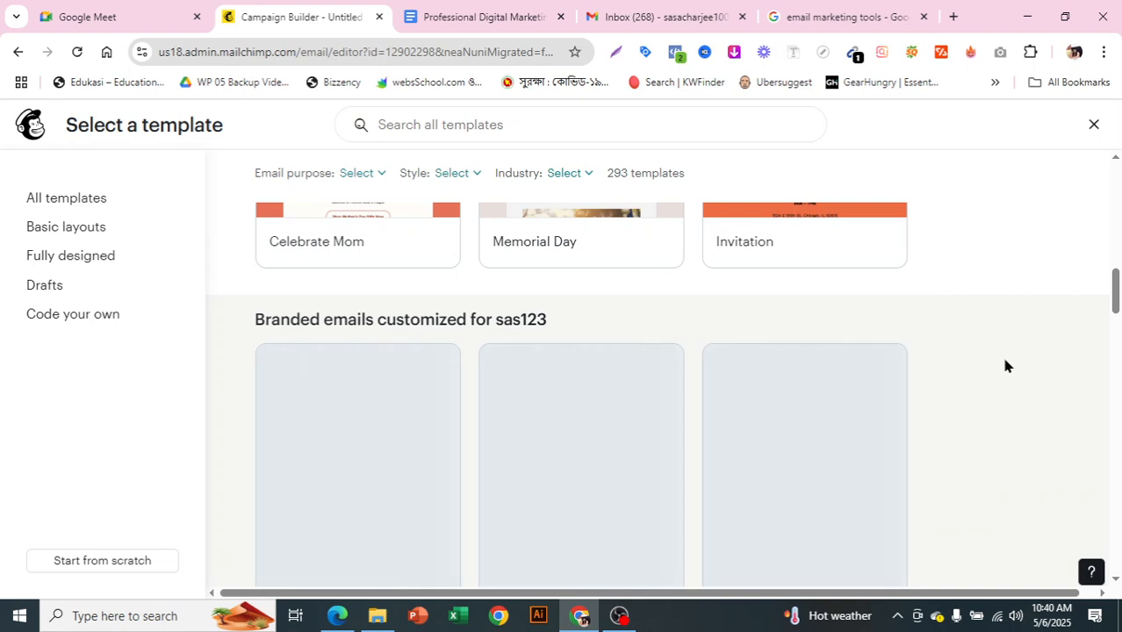
pyautogui.scroll(11, 1007, 366)
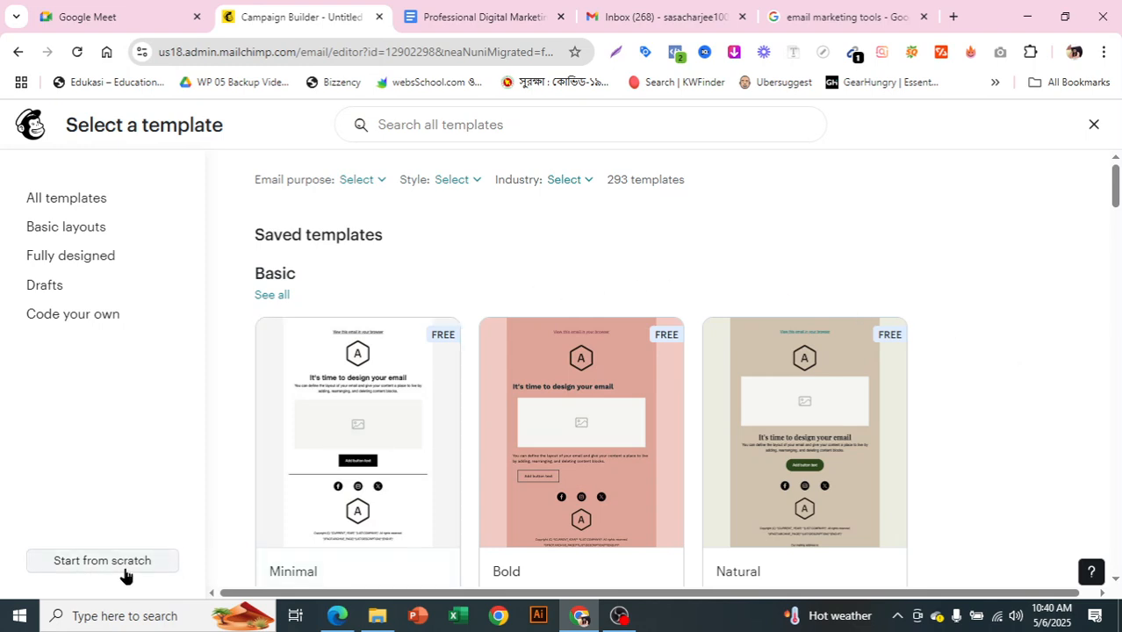
# - Apply the free Minimal template from the Basic group to the email
pyautogui.moveTo(415, 407)
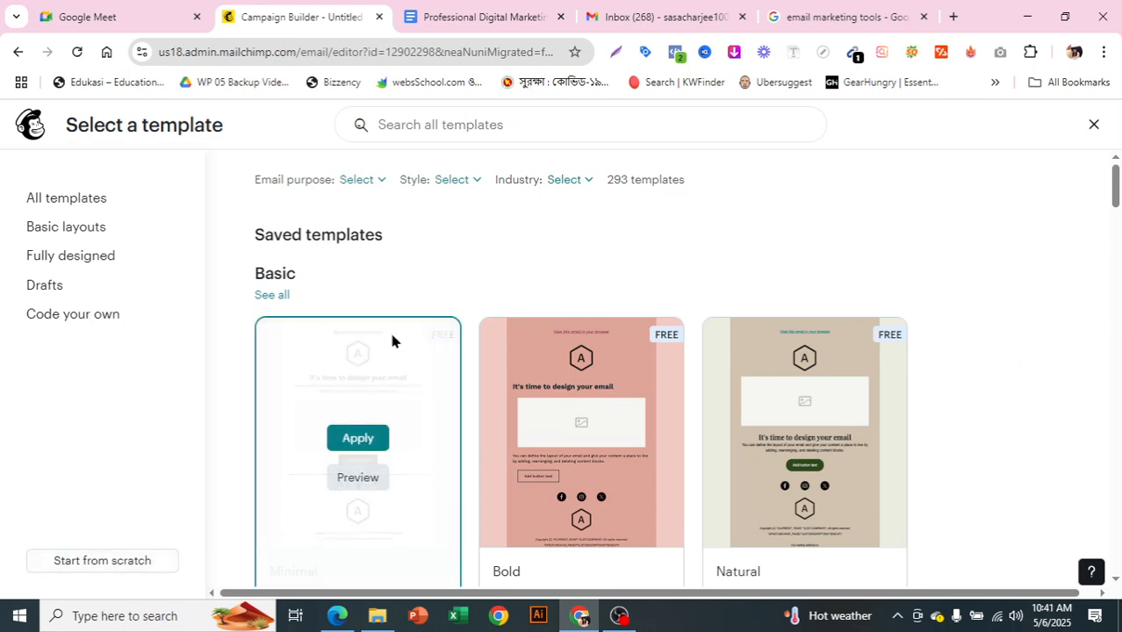
pyautogui.click(346, 442)
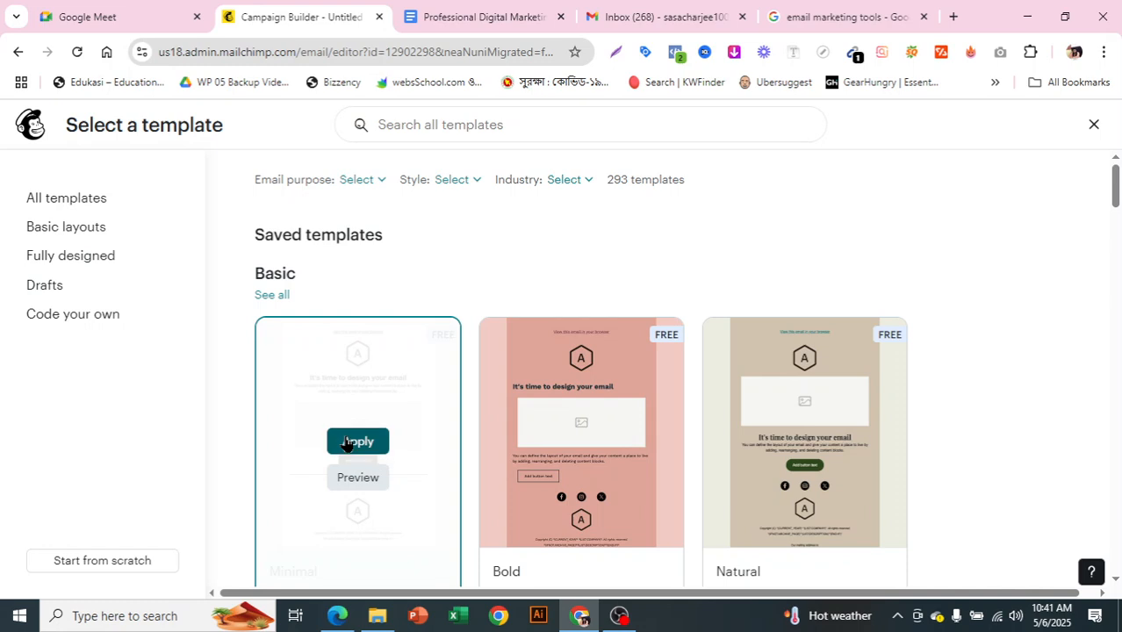
pyautogui.click(345, 441)
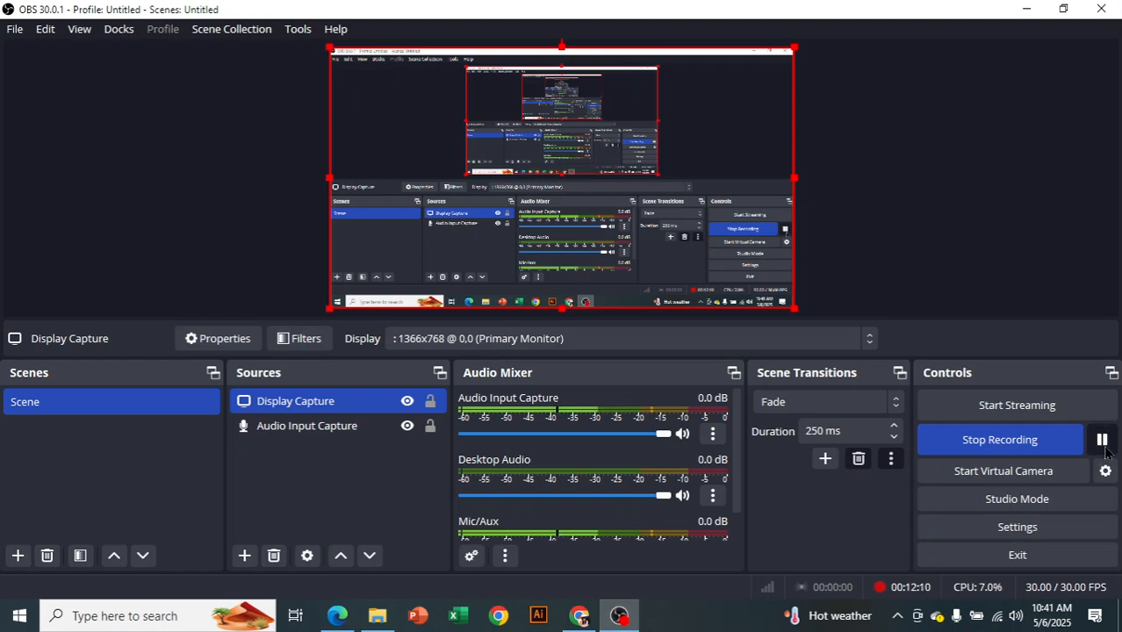
# - Switch back to the Mailchimp campaign builder in Chrome and look over the email template from header to footer
pyautogui.moveTo(579, 615)
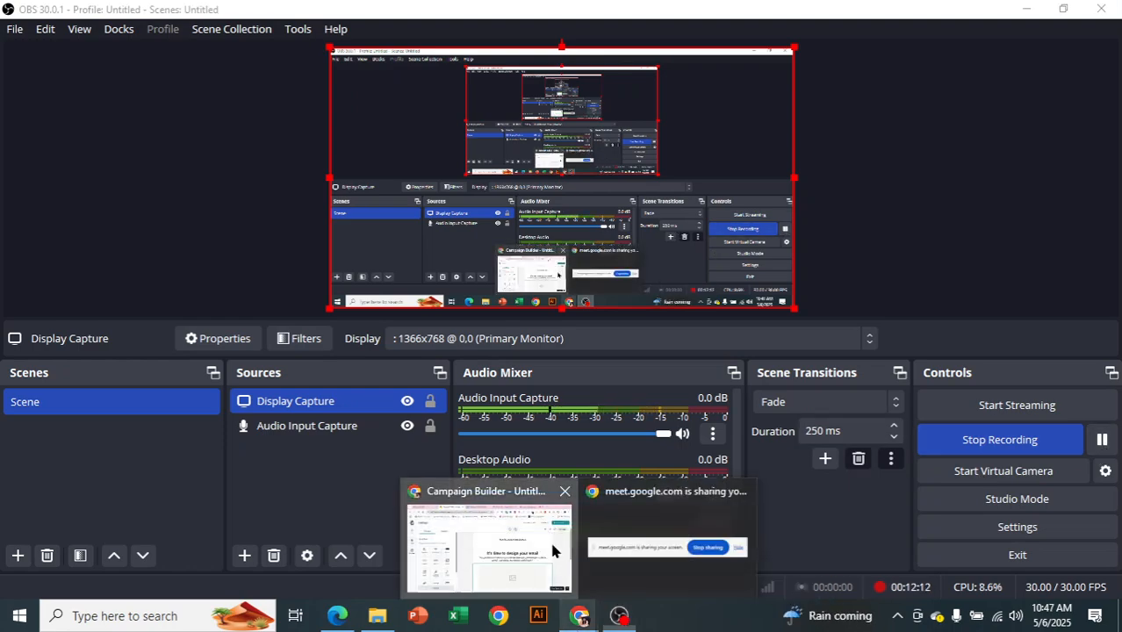
pyautogui.click(549, 538)
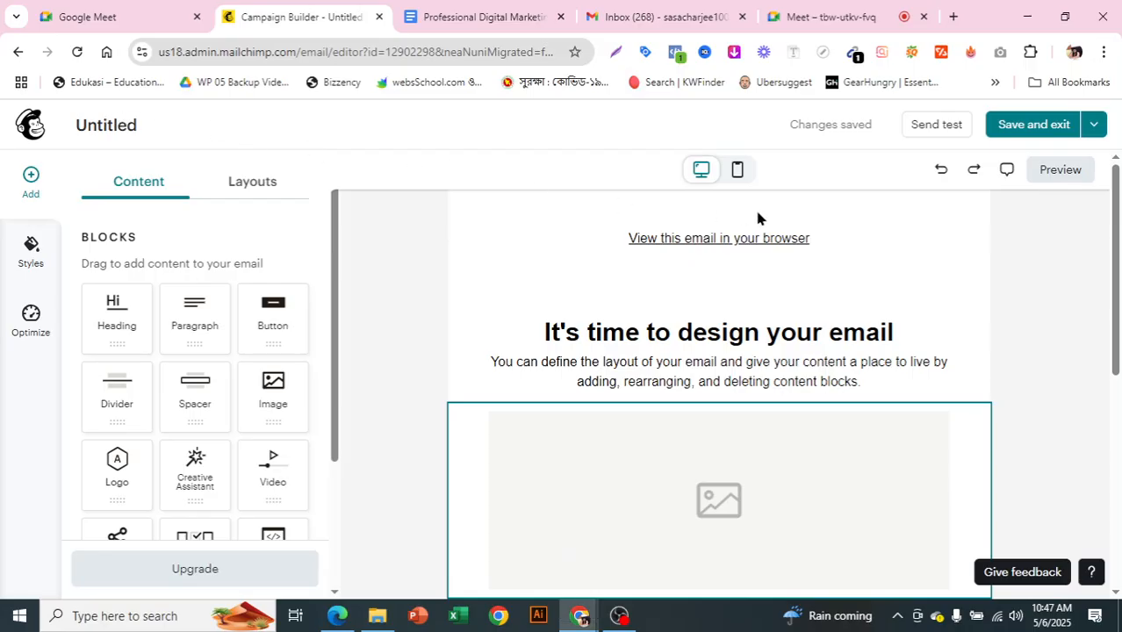
pyautogui.scroll(-2, 935, 224)
pyautogui.scroll(-3, 940, 272)
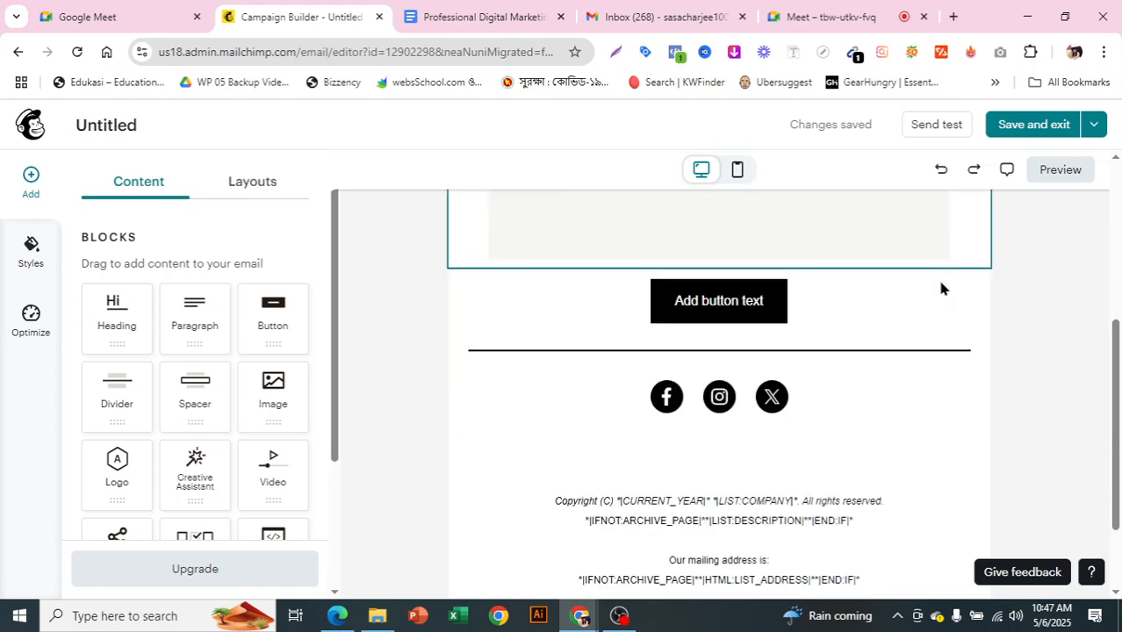
pyautogui.scroll(4, 872, 375)
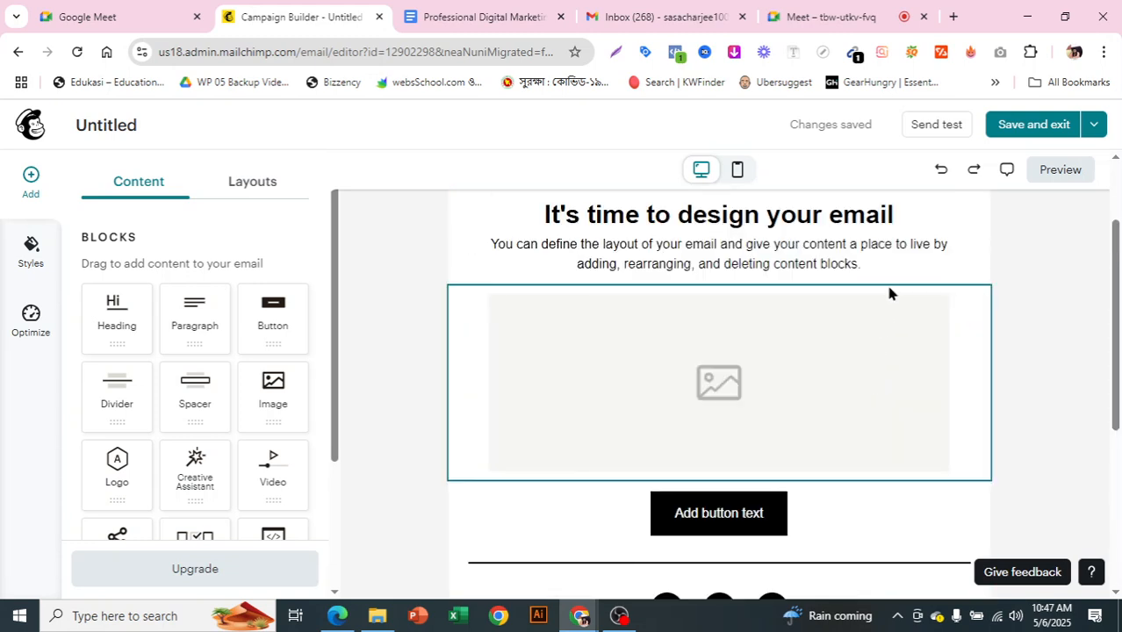
pyautogui.scroll(1, 888, 292)
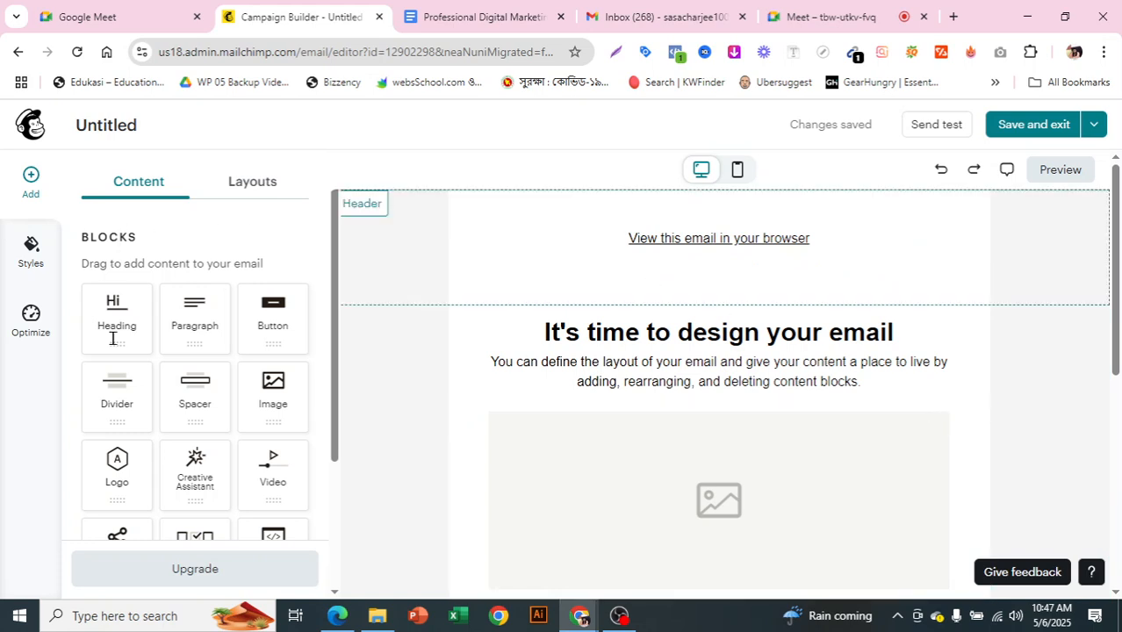
# - Look through the available content blocks, from Heading and Paragraph to Apps, Product and Product Rec
pyautogui.scroll(-3, 200, 381)
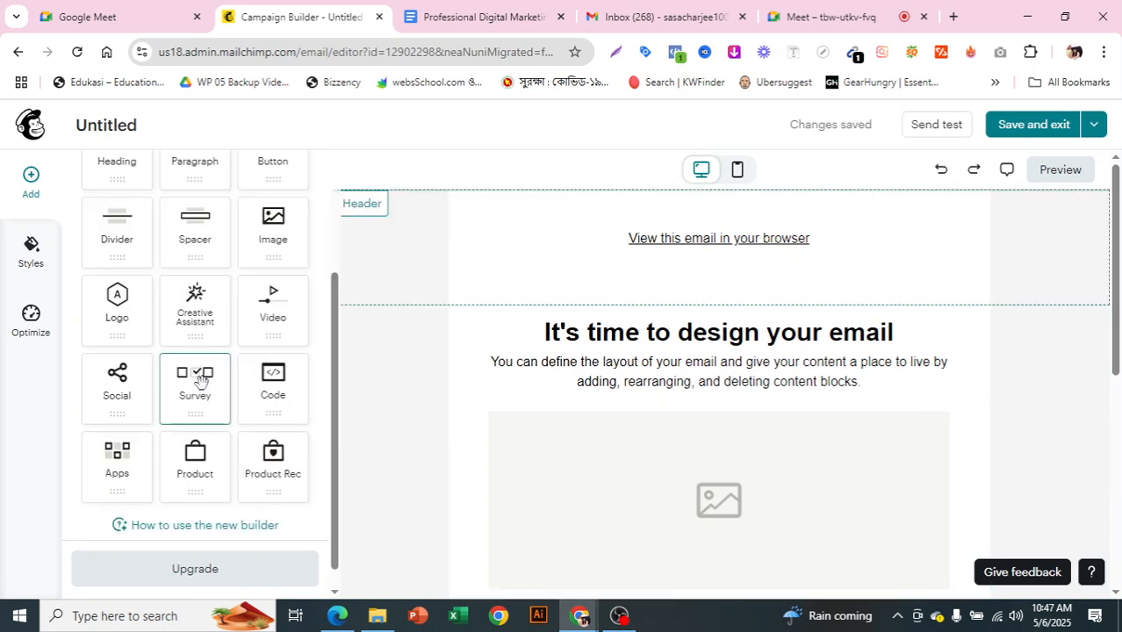
pyautogui.scroll(3, 186, 323)
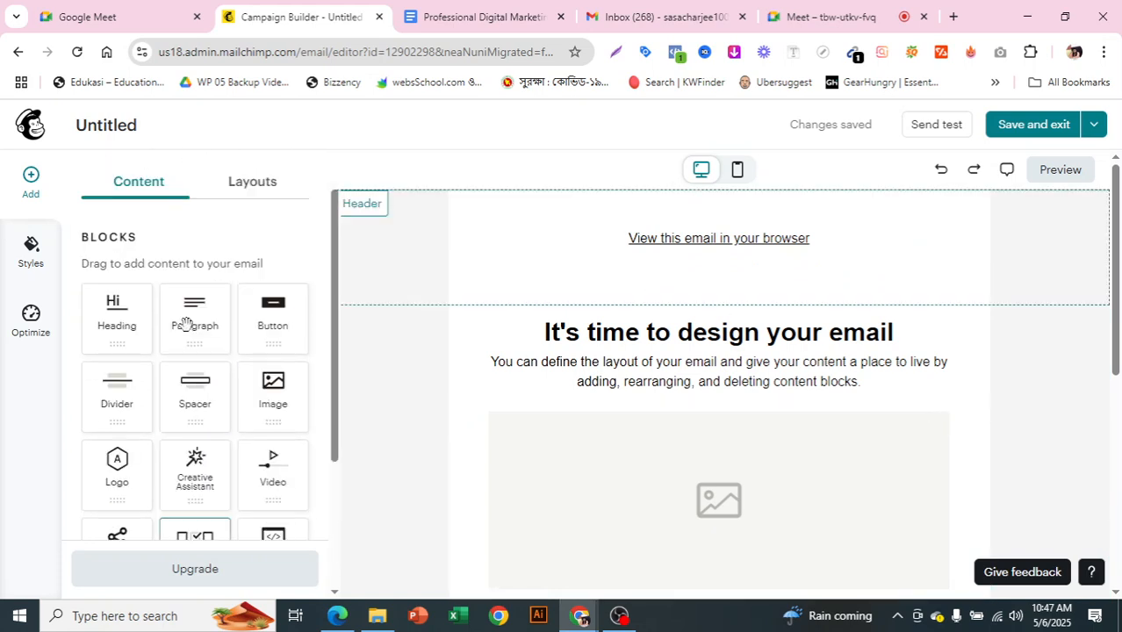
pyautogui.doubleClick(136, 240)
pyautogui.click(276, 245)
pyautogui.scroll(-3, 211, 351)
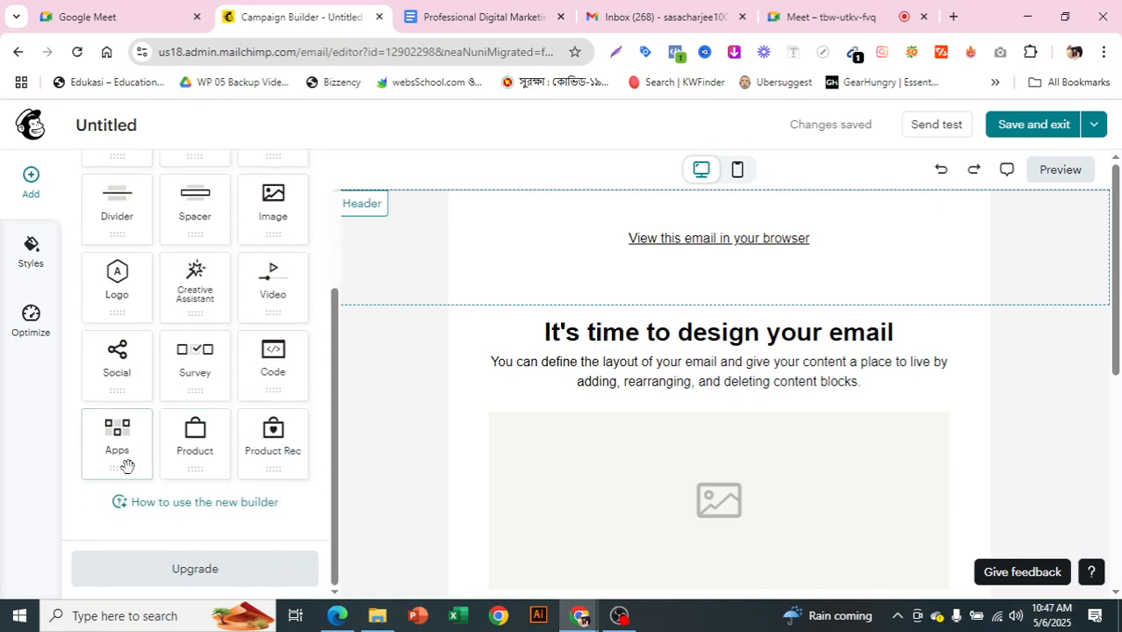
pyautogui.scroll(3, 253, 458)
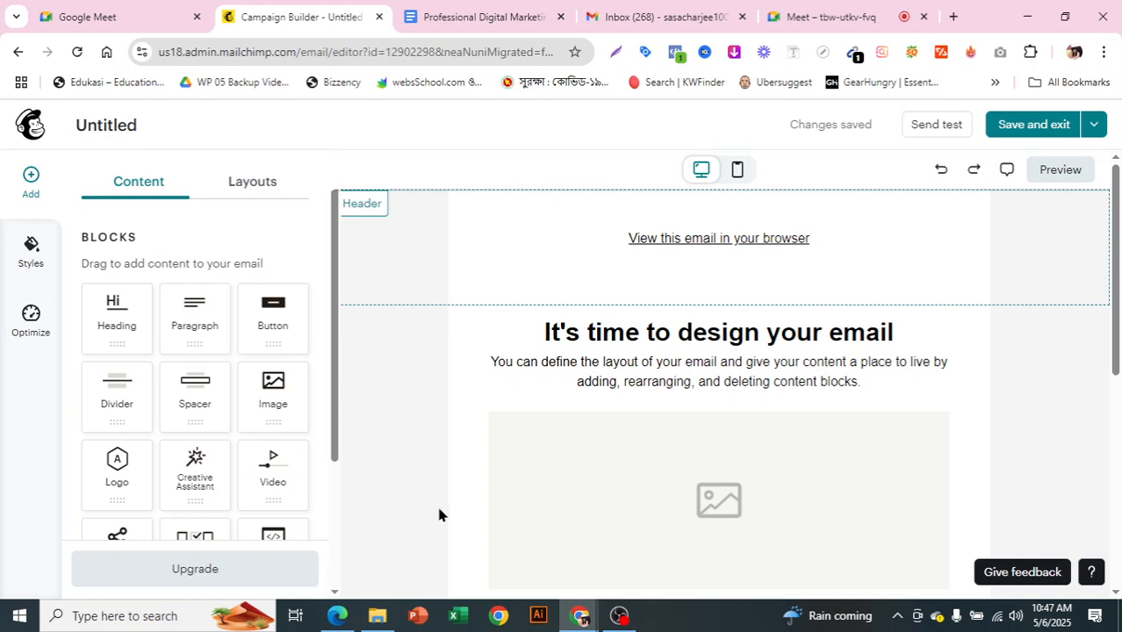
pyautogui.moveTo(392, 615)
pyautogui.moveTo(389, 544)
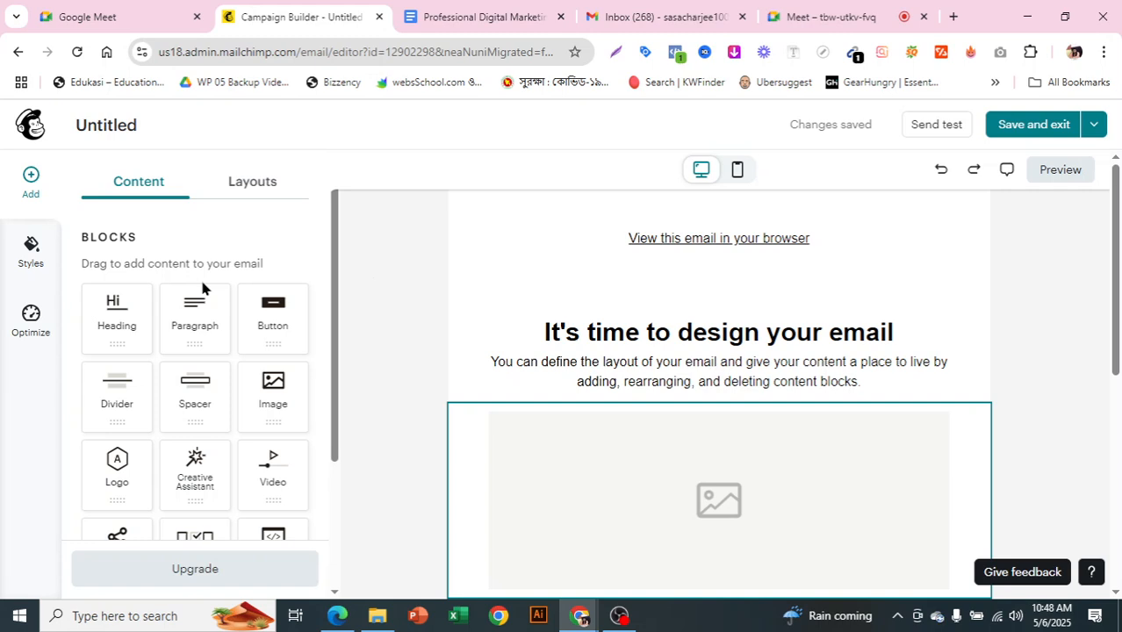
# - Review the blank layouts and the desktop Text style settings for paragraphs, and collapse the Text settings
pyautogui.click(234, 190)
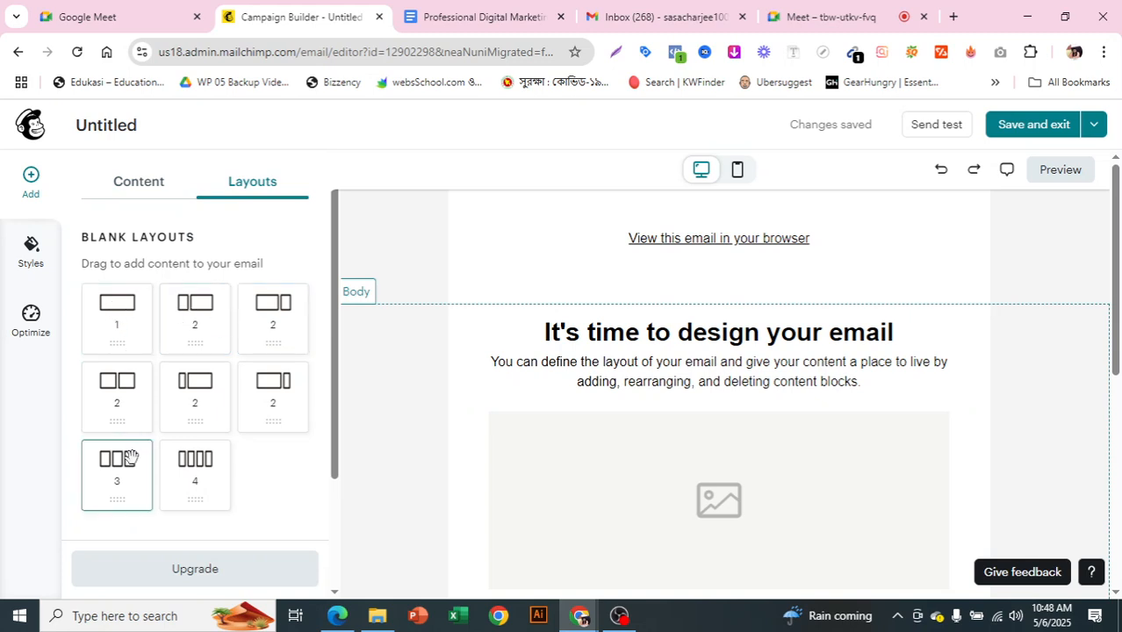
pyautogui.click(38, 256)
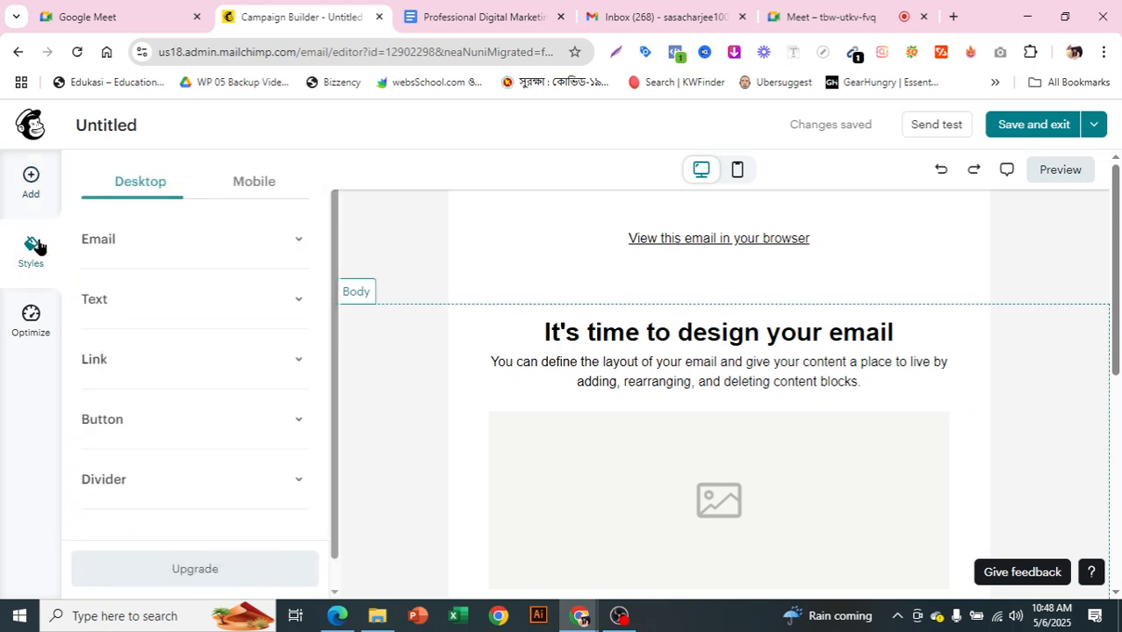
pyautogui.click(296, 304)
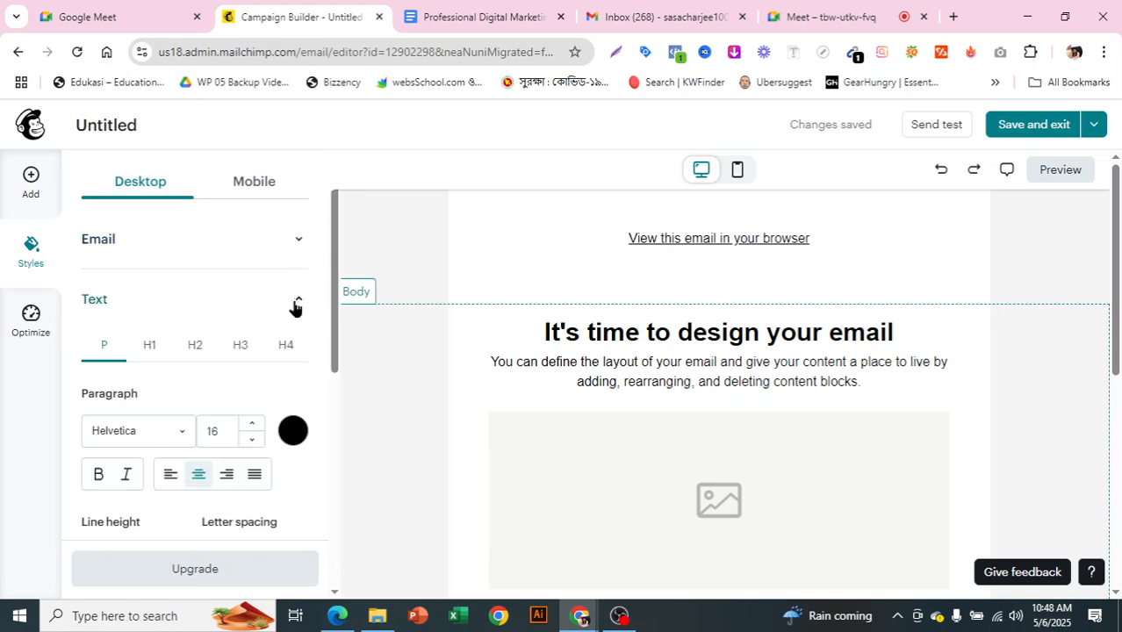
pyautogui.scroll(-3, 292, 312)
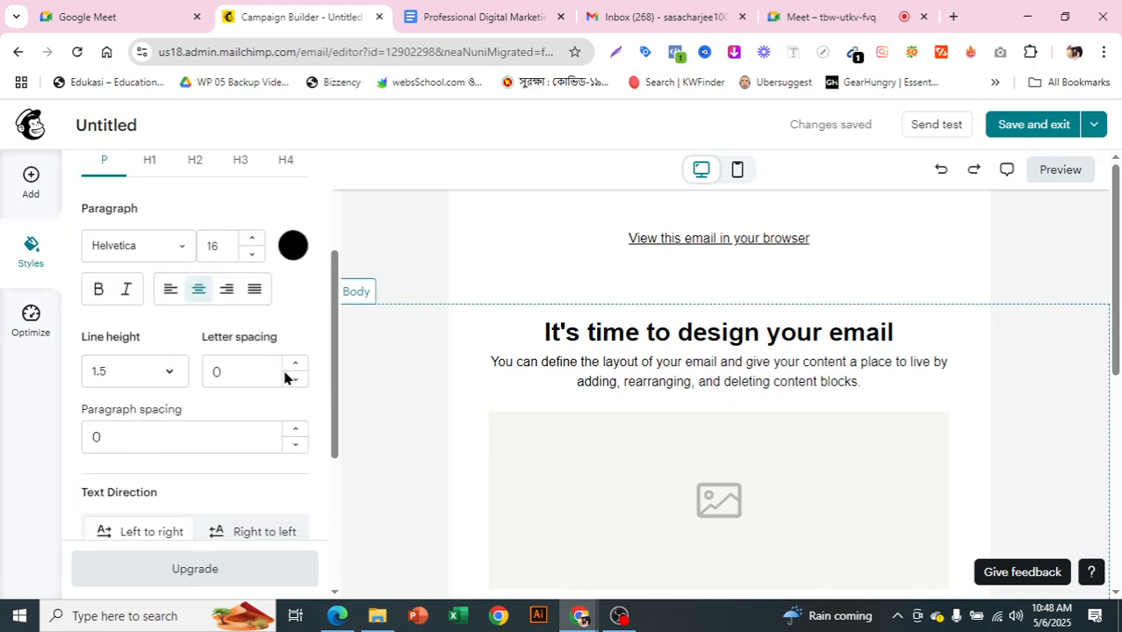
pyautogui.scroll(3, 283, 377)
pyautogui.click(296, 299)
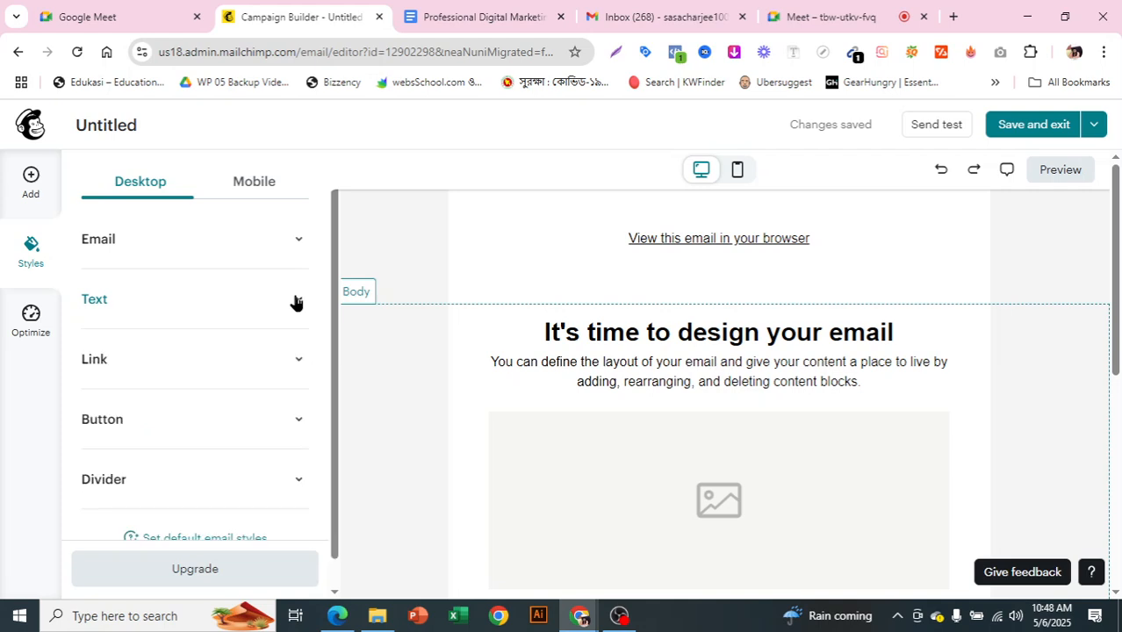
# - View the Optimize tips, return to the content blocks and look over the email body down to the social icons
pyautogui.click(31, 311)
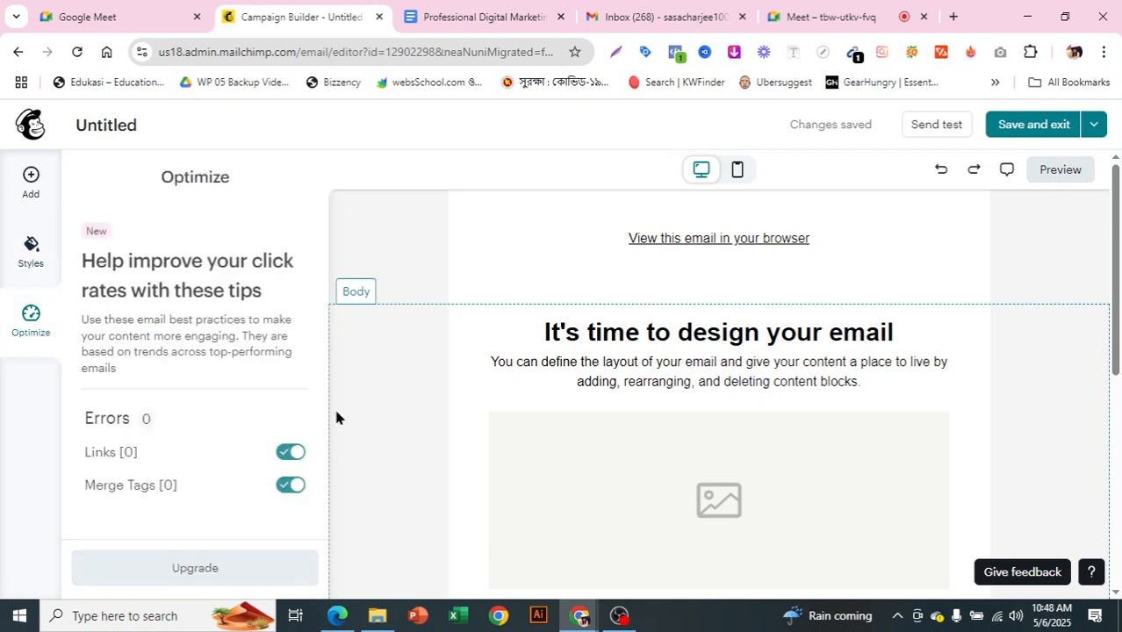
pyautogui.click(10, 191)
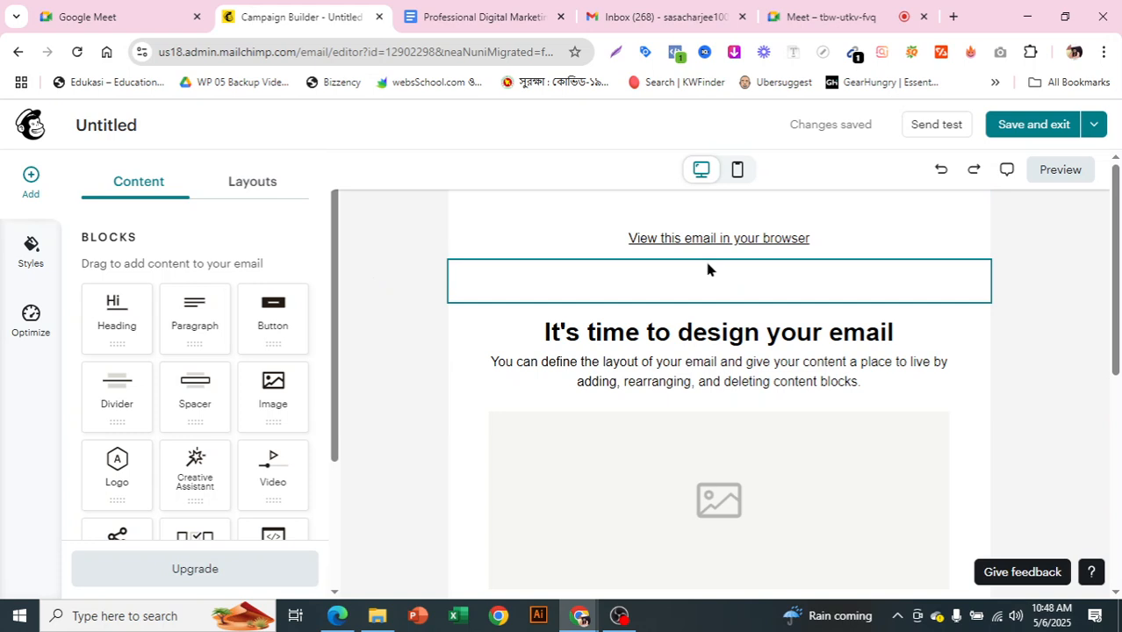
pyautogui.scroll(-2, 808, 378)
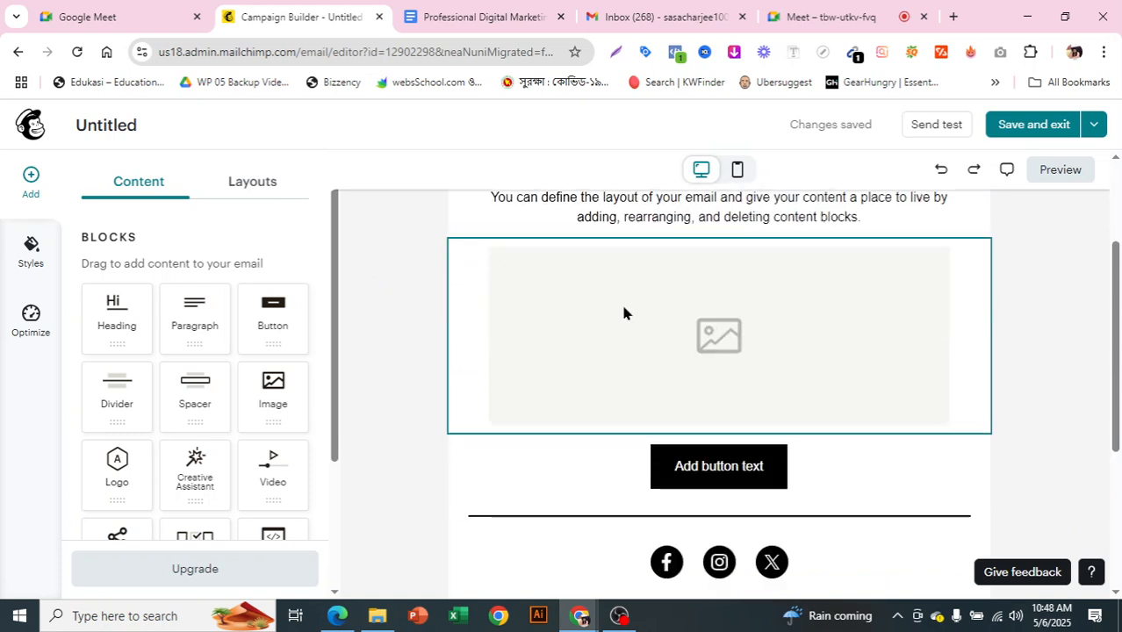
pyautogui.scroll(2, 845, 446)
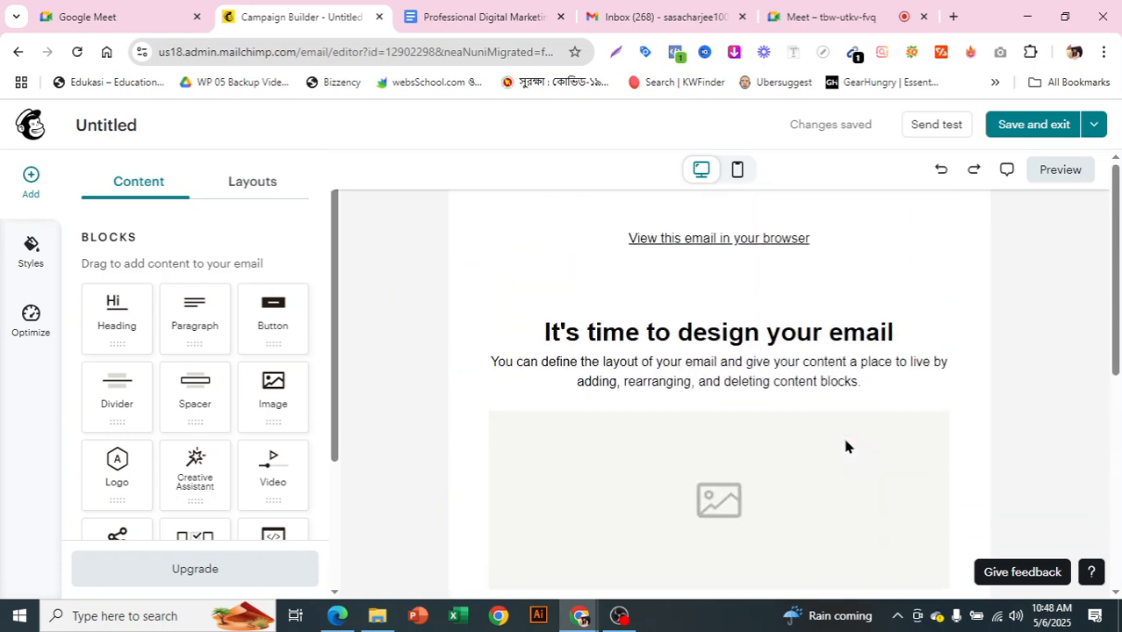
# - Remove the image placeholder block and the "View this email in your browser" block from the email
pyautogui.scroll(-1, 845, 446)
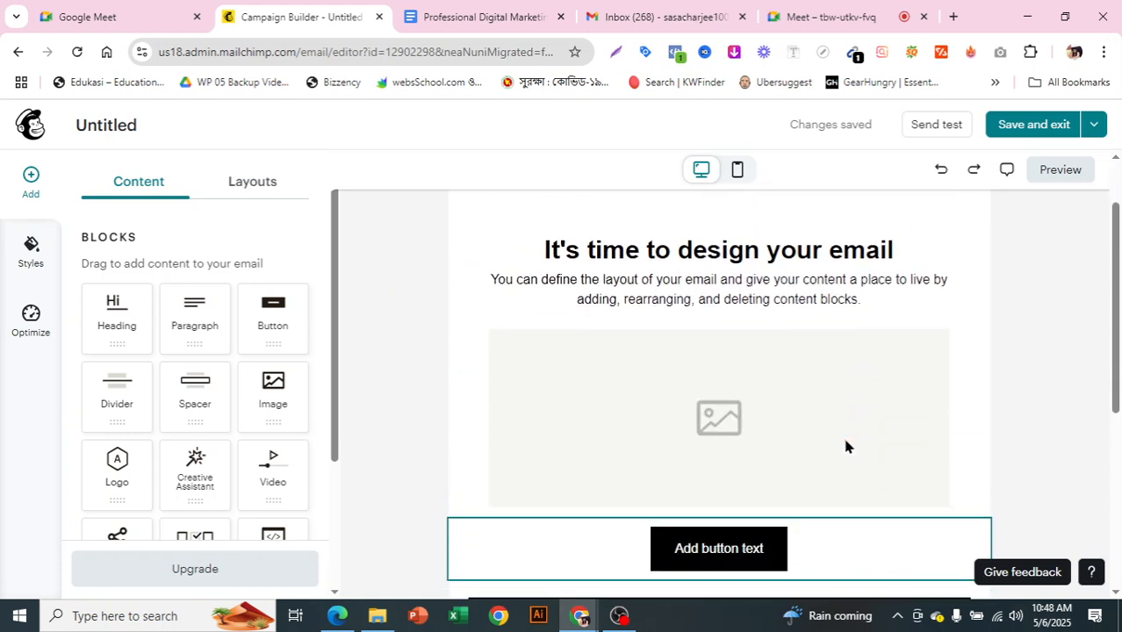
pyautogui.click(908, 393)
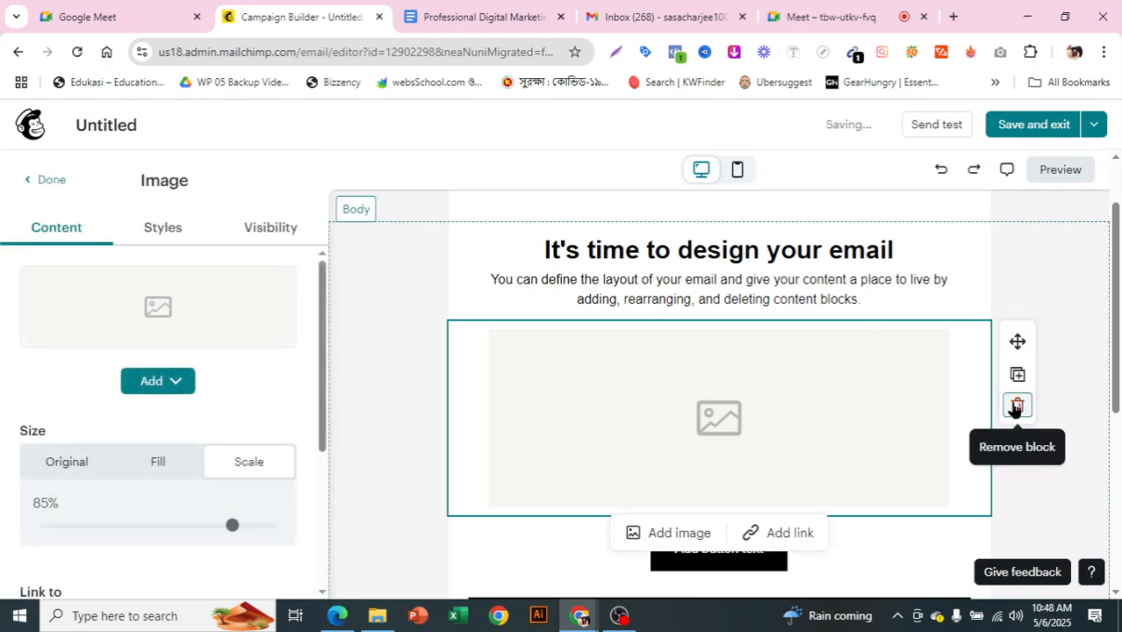
pyautogui.click(1016, 406)
pyautogui.scroll(1, 812, 505)
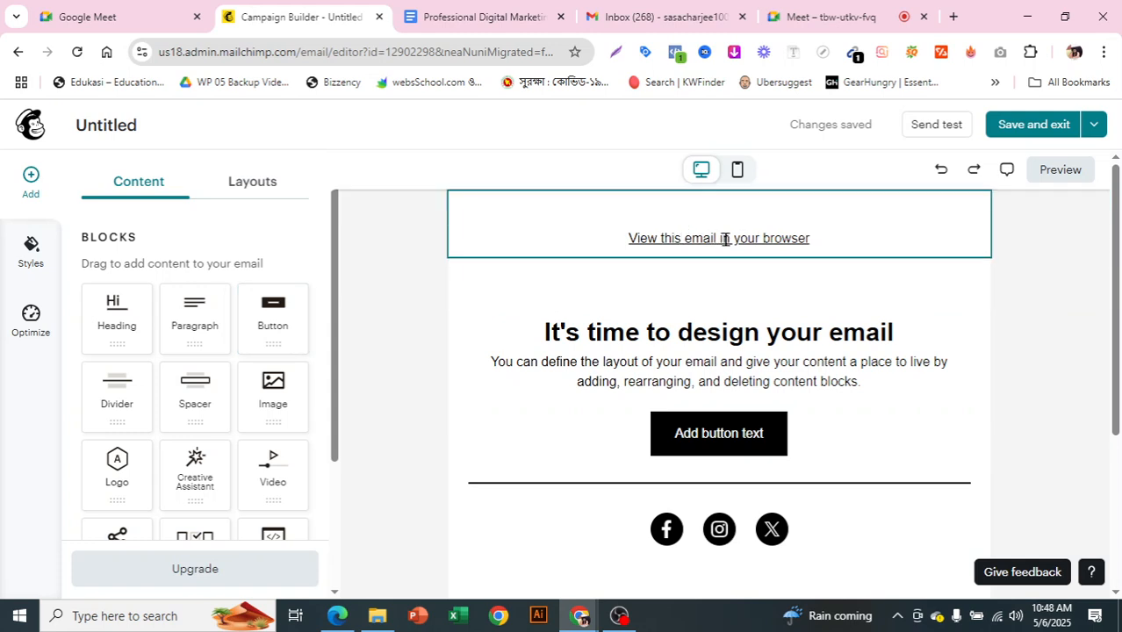
pyautogui.click(933, 231)
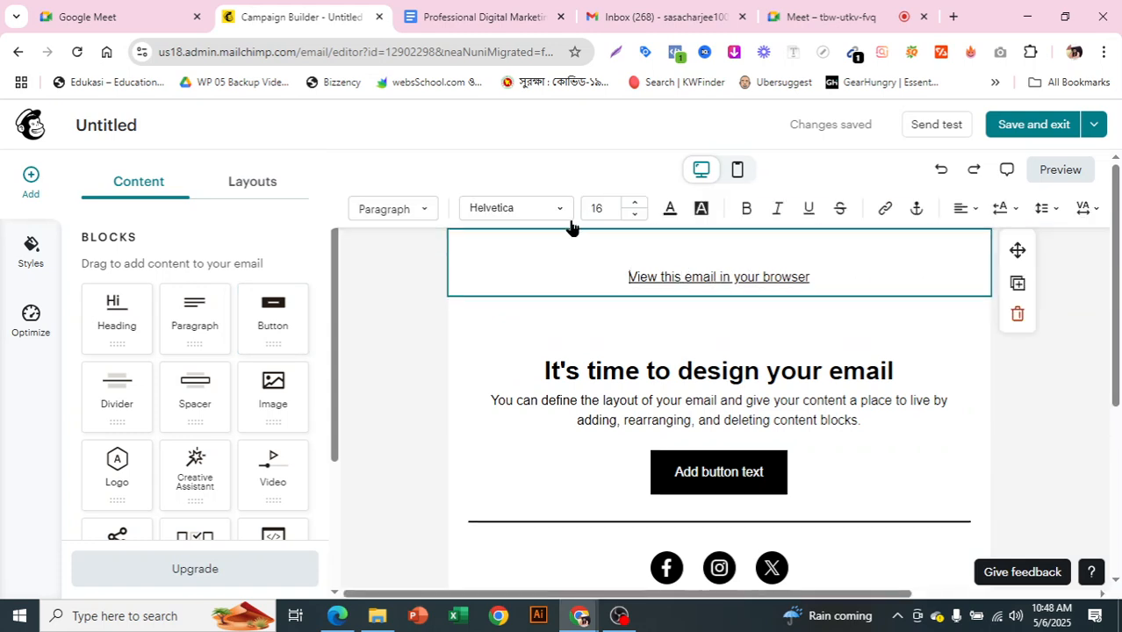
pyautogui.click(1016, 318)
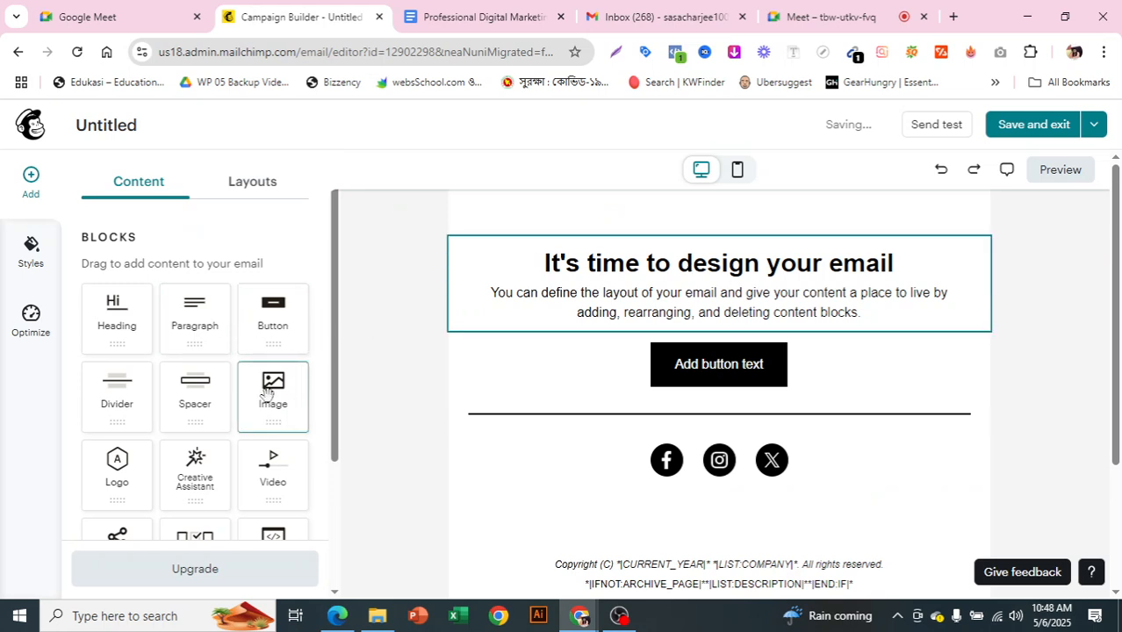
# - Add a Logo block above the "It's time to design your email" heading and select the black Digital Agency logo
pyautogui.scroll(-1, 269, 392)
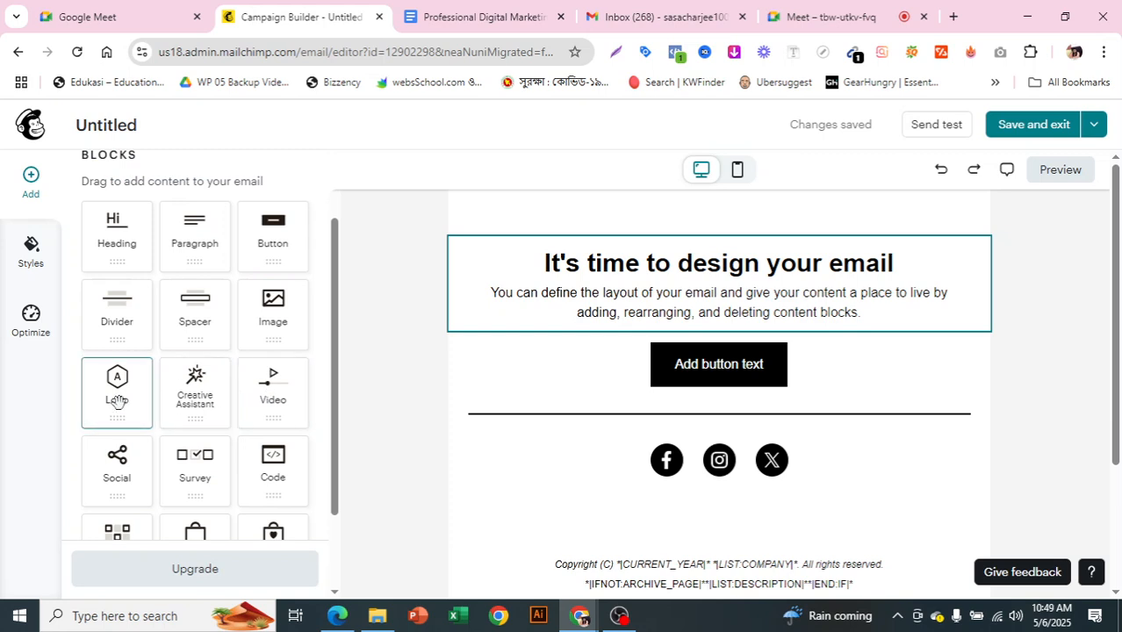
pyautogui.moveTo(118, 402); pyautogui.dragTo(681, 247)
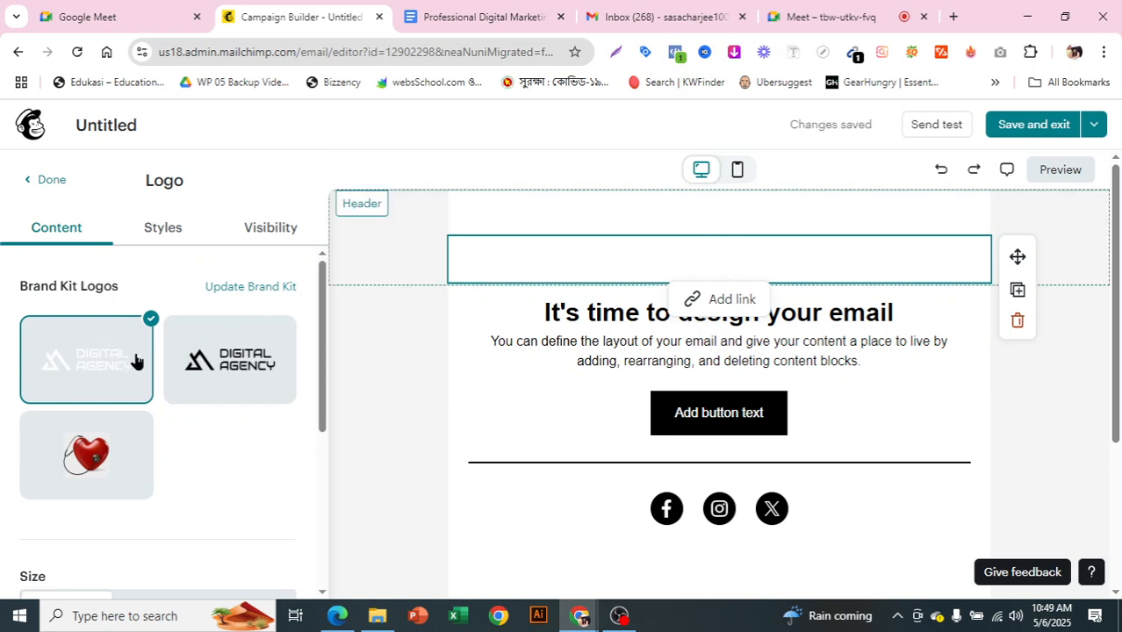
pyautogui.scroll(-2, 201, 386)
pyautogui.scroll(-2, 203, 397)
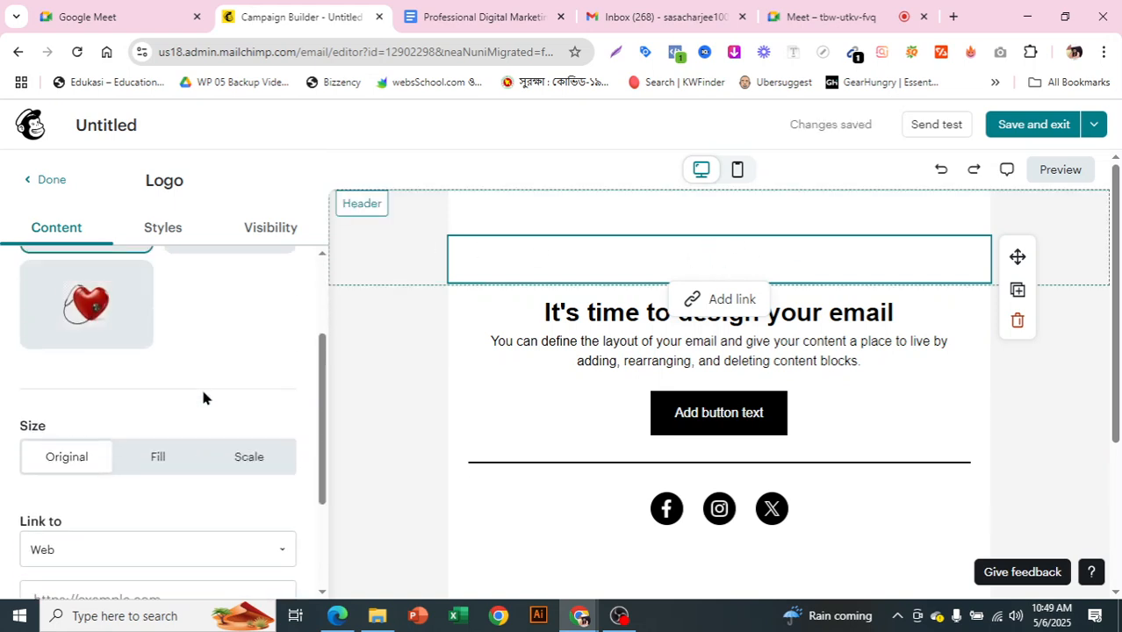
pyautogui.scroll(3, 201, 386)
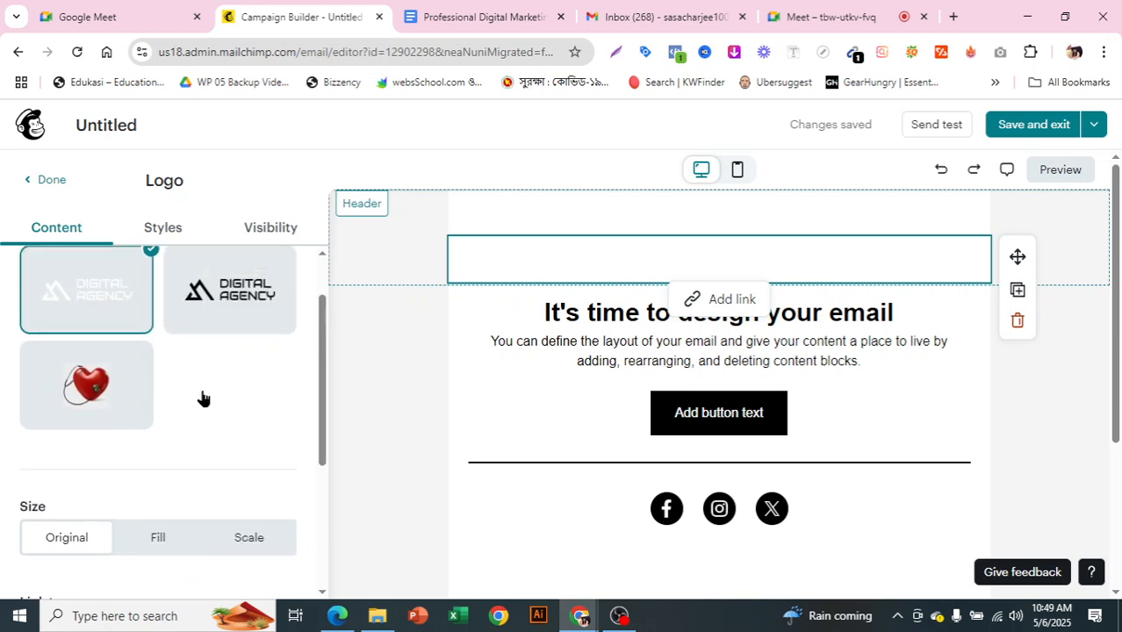
pyautogui.scroll(-3, 201, 386)
pyautogui.scroll(4, 202, 399)
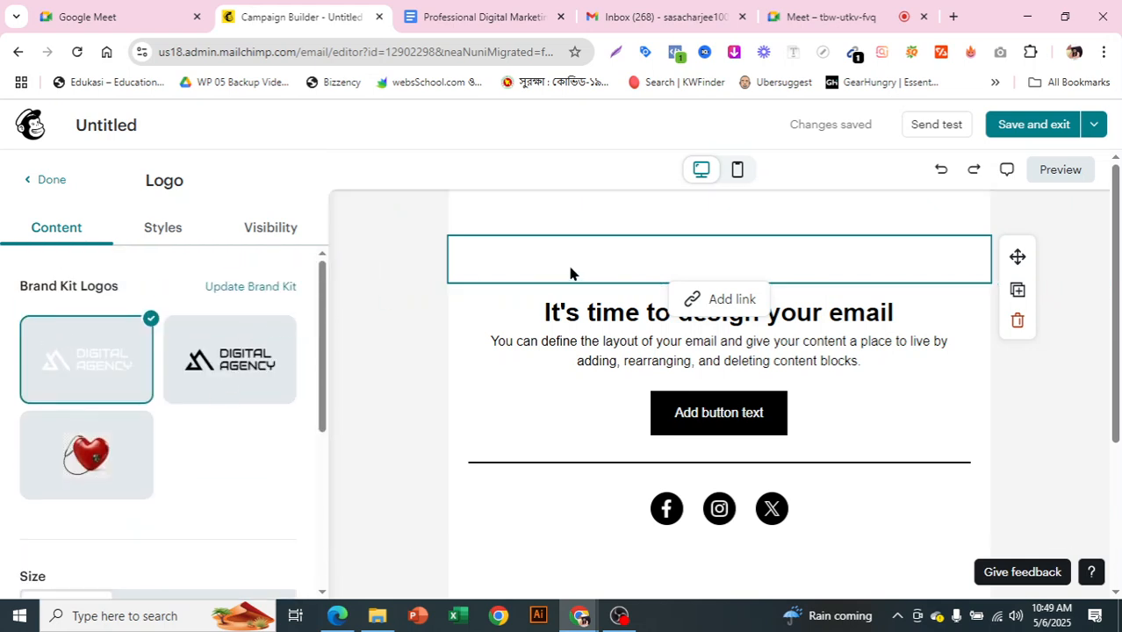
pyautogui.click(816, 343)
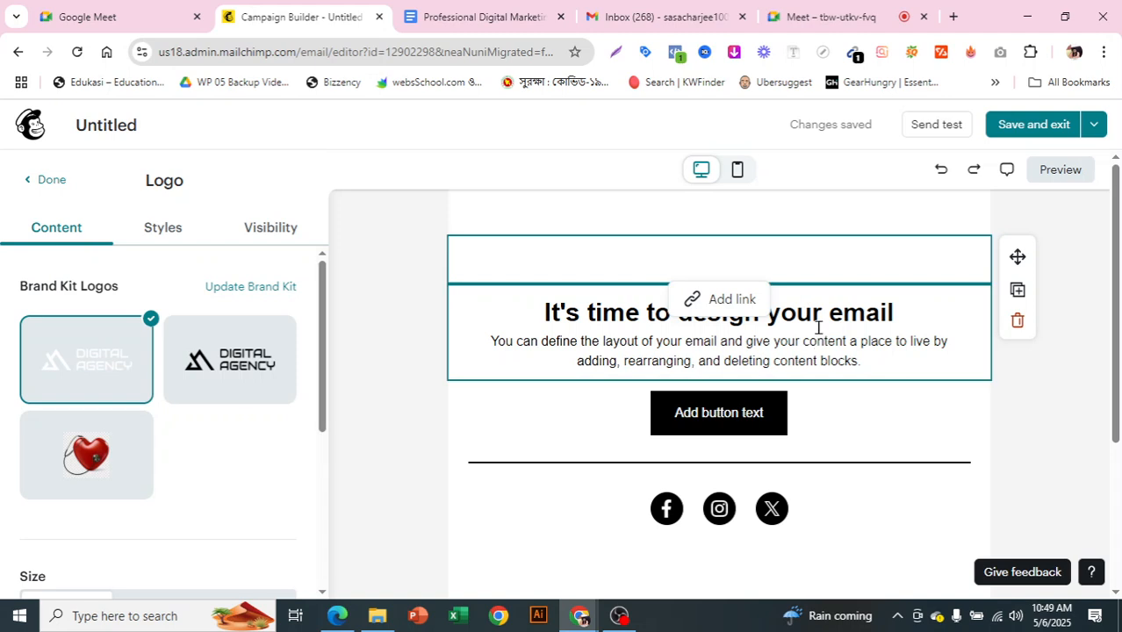
pyautogui.click(821, 260)
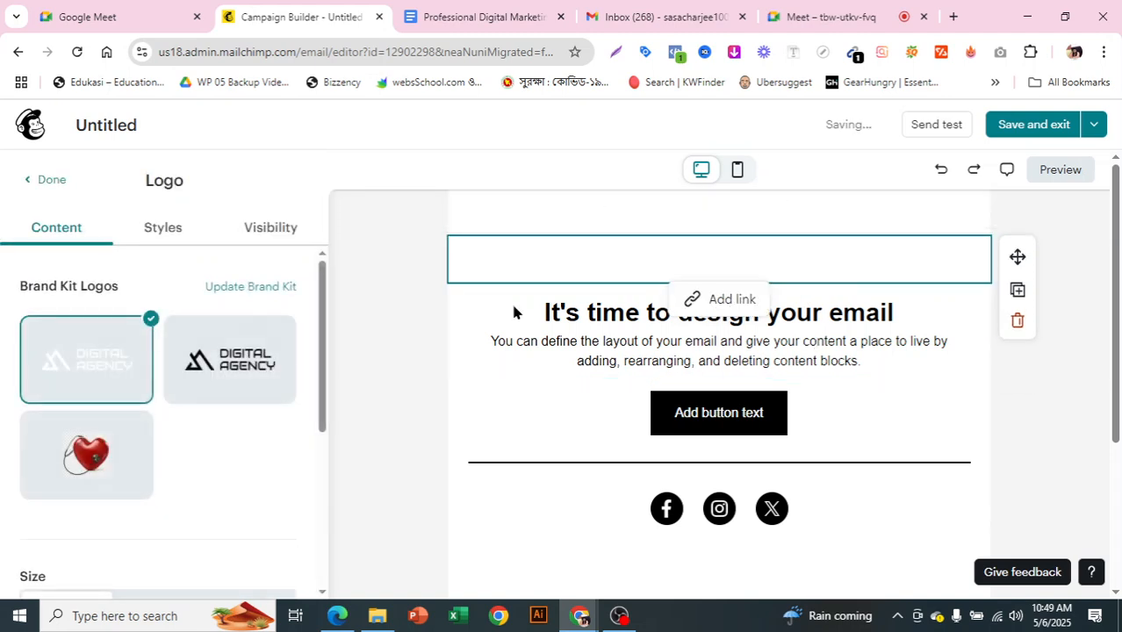
pyautogui.click(212, 364)
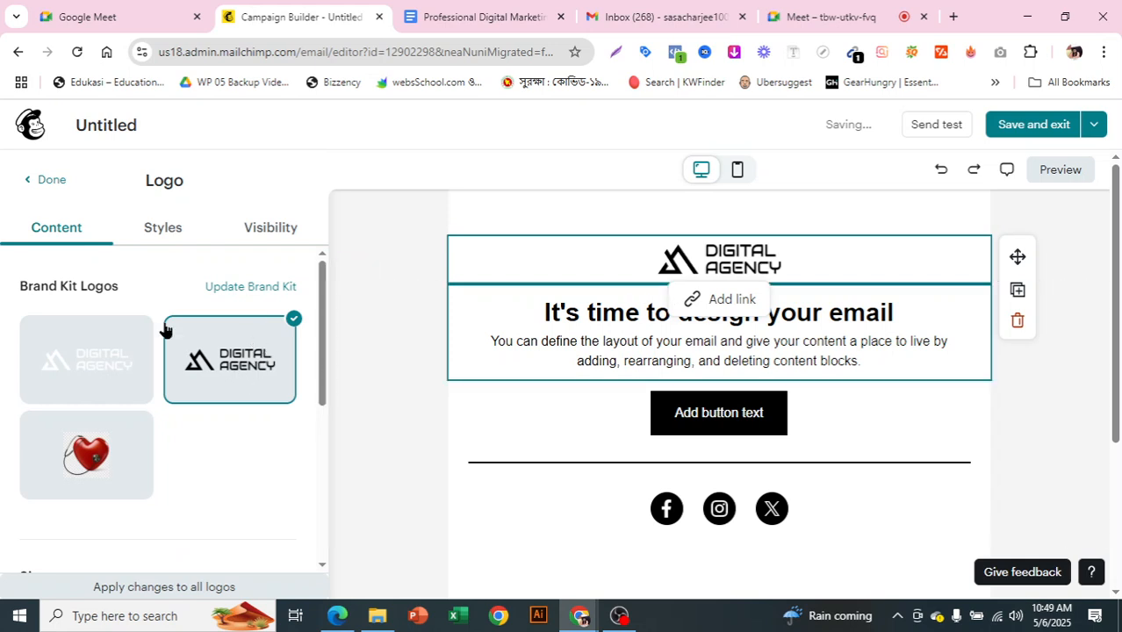
# - Review the logo block's size, link, style and visibility settings, and return to the content blocks
pyautogui.scroll(-2, 185, 331)
pyautogui.scroll(-2, 236, 405)
pyautogui.click(237, 407)
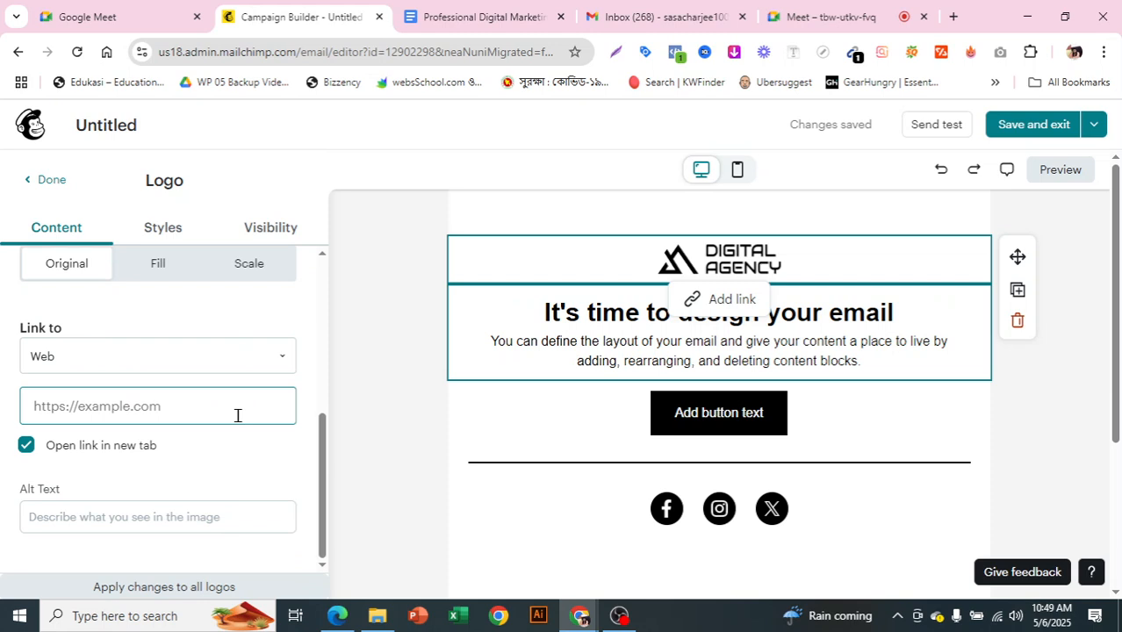
pyautogui.scroll(5, 237, 415)
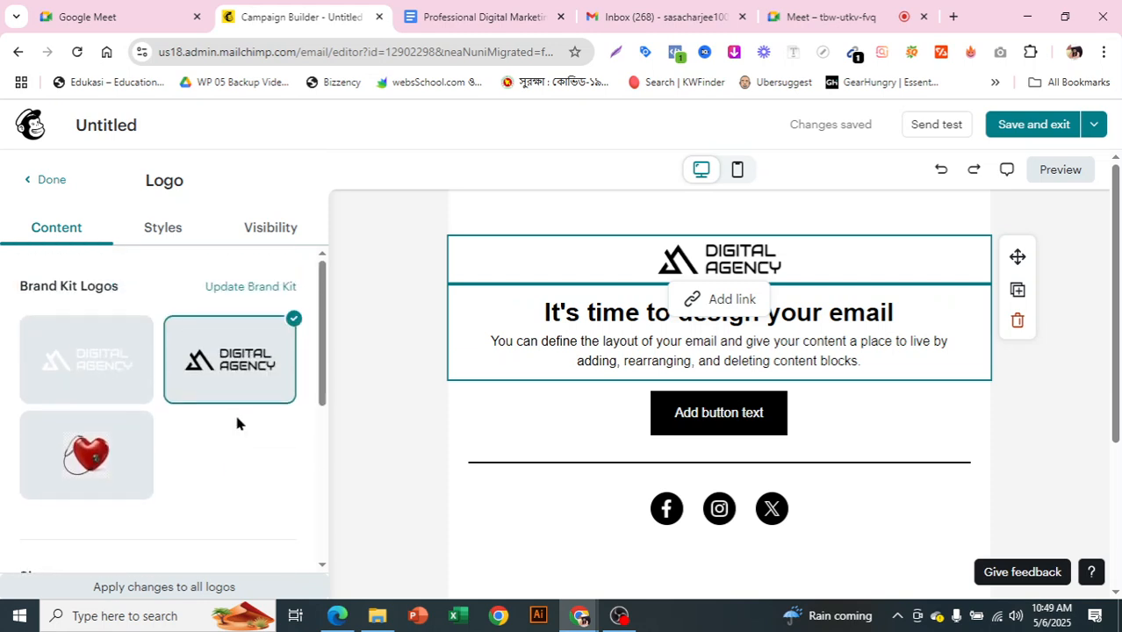
pyautogui.click(169, 235)
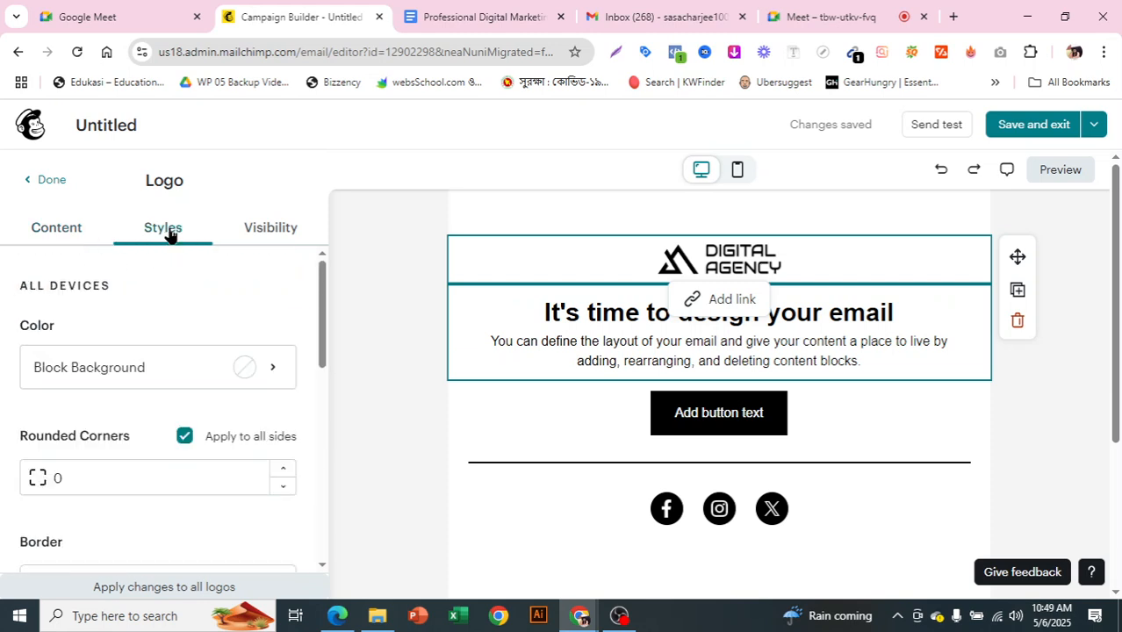
pyautogui.click(256, 230)
pyautogui.click(46, 180)
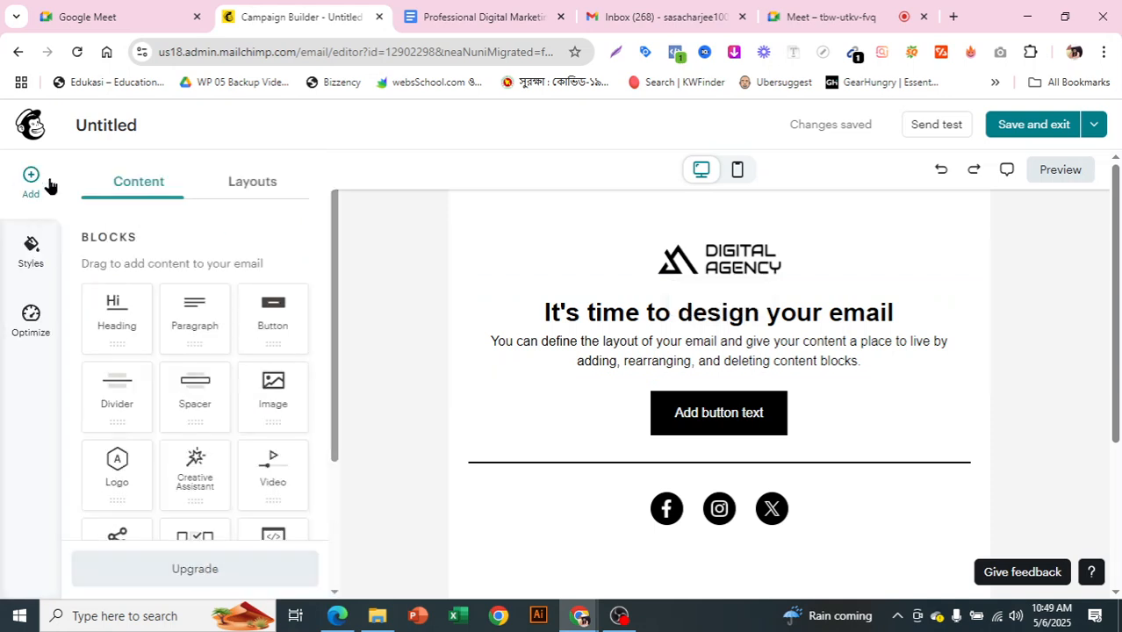
# - Remove the Digital Agency logo block and place an Image block above the "It's time to design your email" heading
pyautogui.click(892, 274)
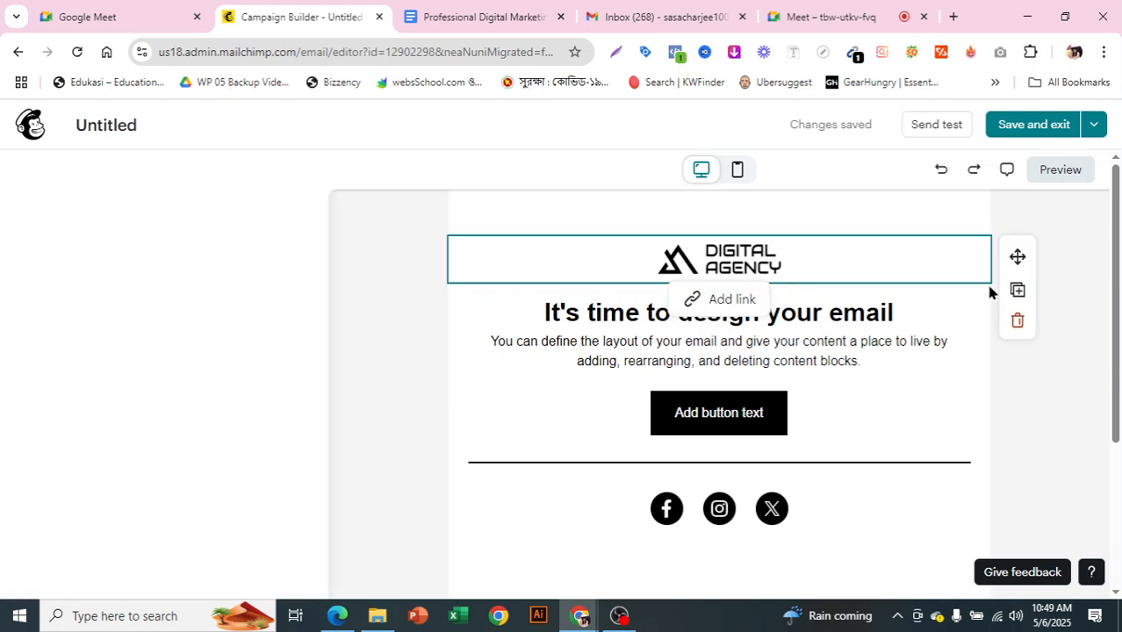
pyautogui.click(1017, 320)
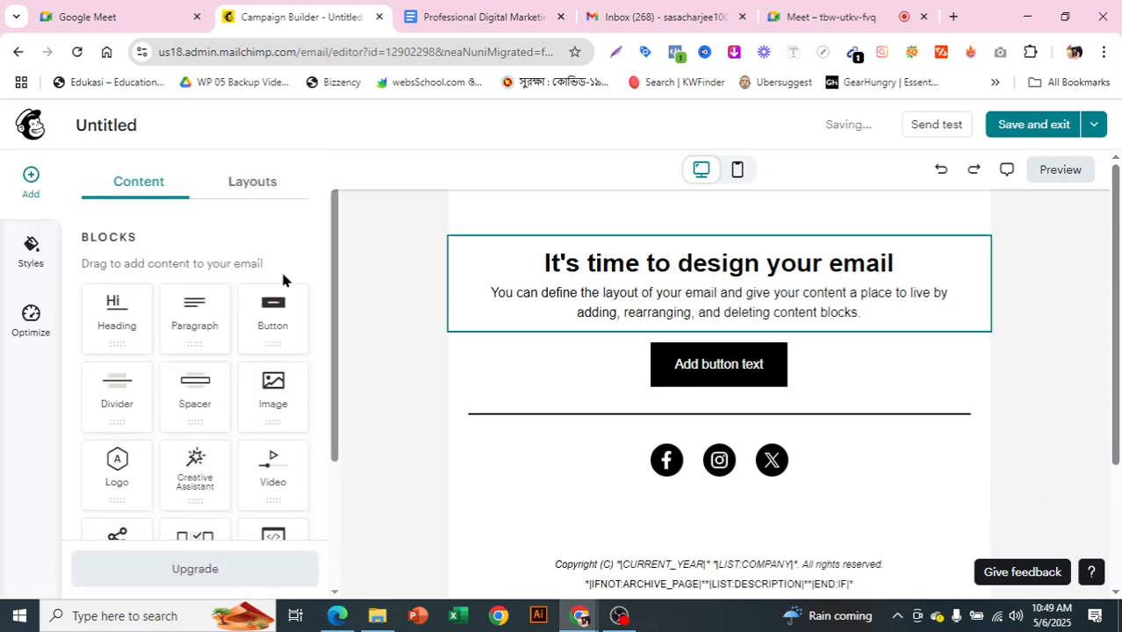
pyautogui.moveTo(276, 401); pyautogui.dragTo(711, 250)
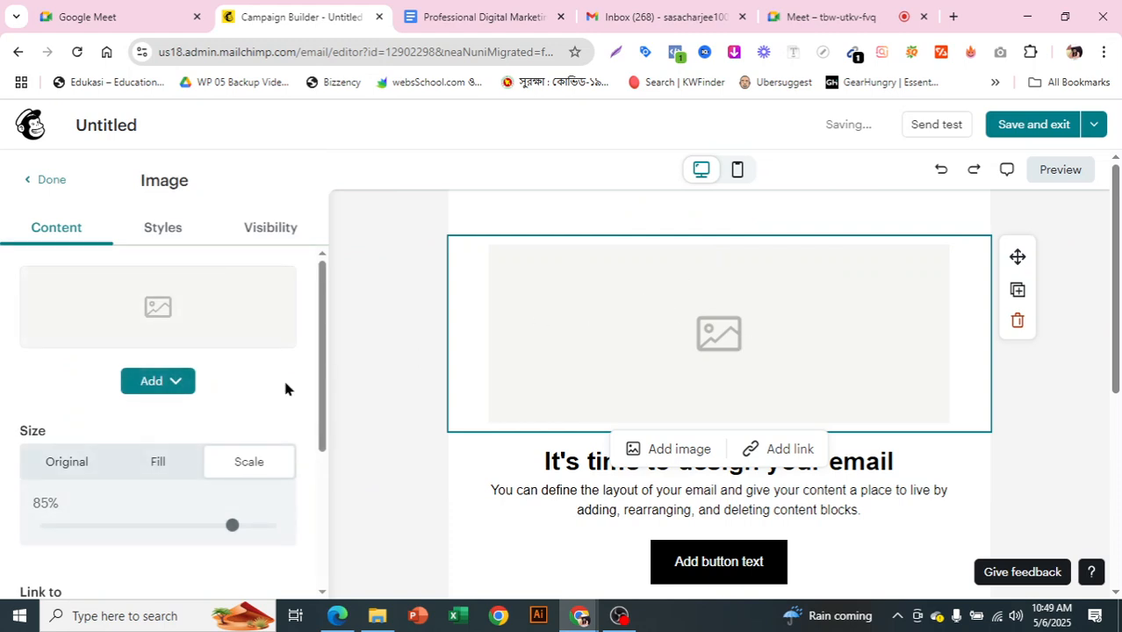
pyautogui.scroll(-3, 168, 387)
pyautogui.scroll(3, 168, 386)
# - Upload logo.jpg from the sanrin folder in Pictures into the new image block
pyautogui.click(184, 387)
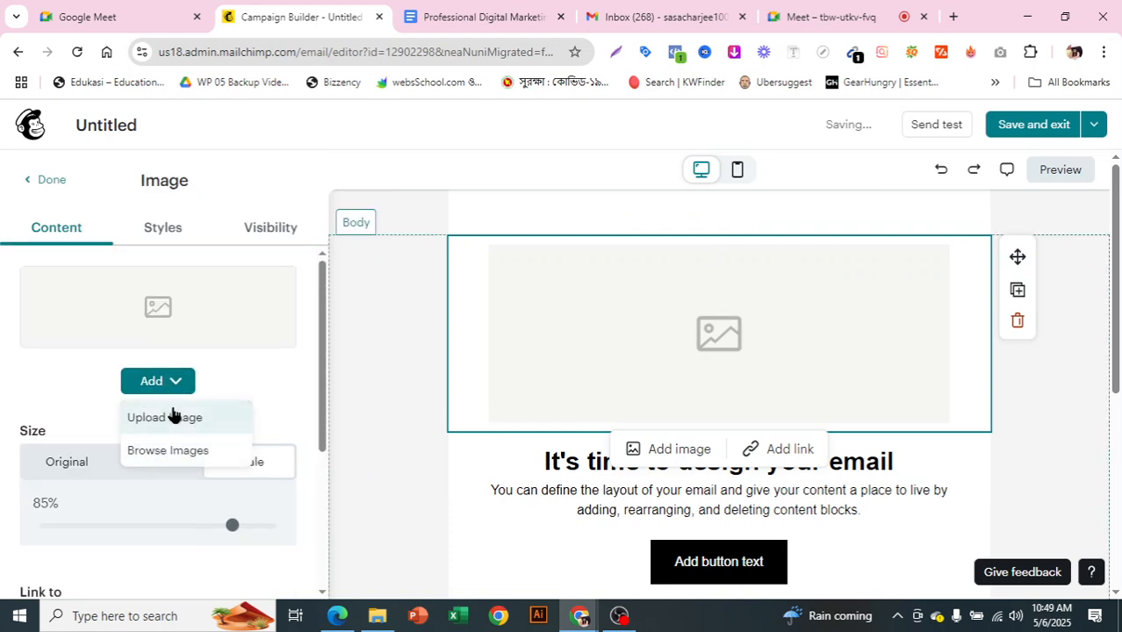
pyautogui.click(185, 422)
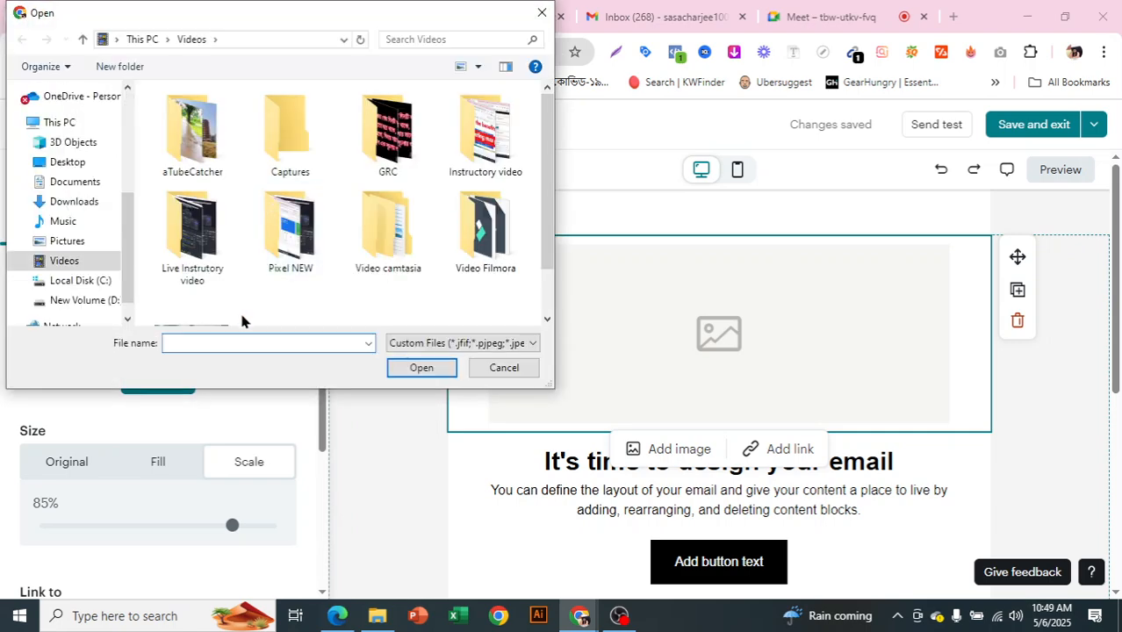
pyautogui.click(86, 243)
pyautogui.click(271, 342)
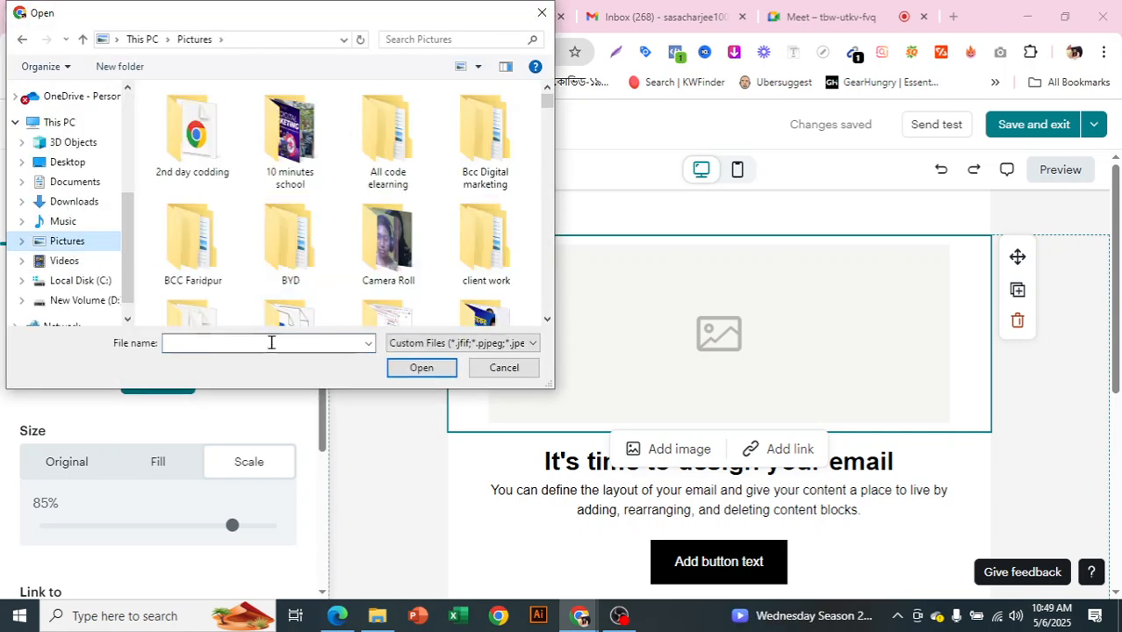
pyautogui.write('sa')
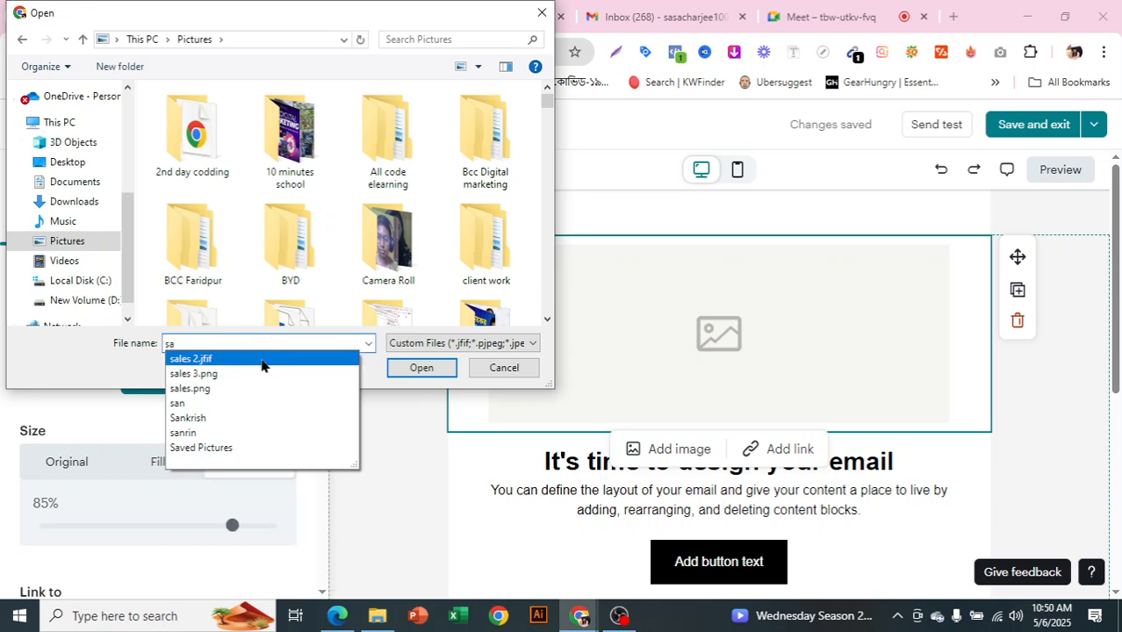
pyautogui.click(259, 433)
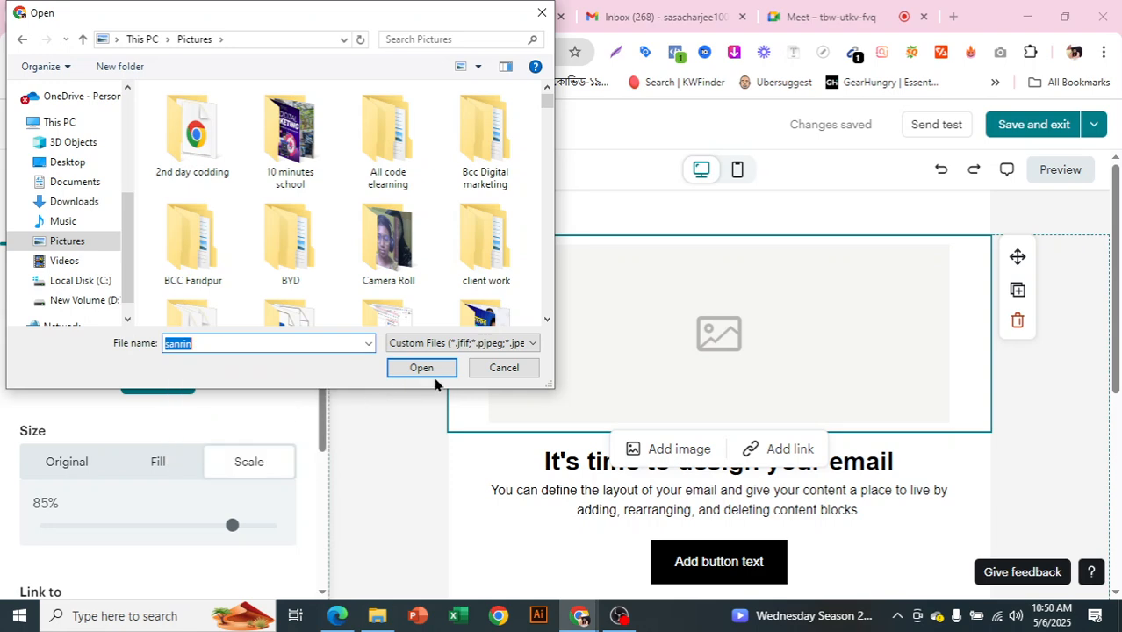
pyautogui.click(434, 376)
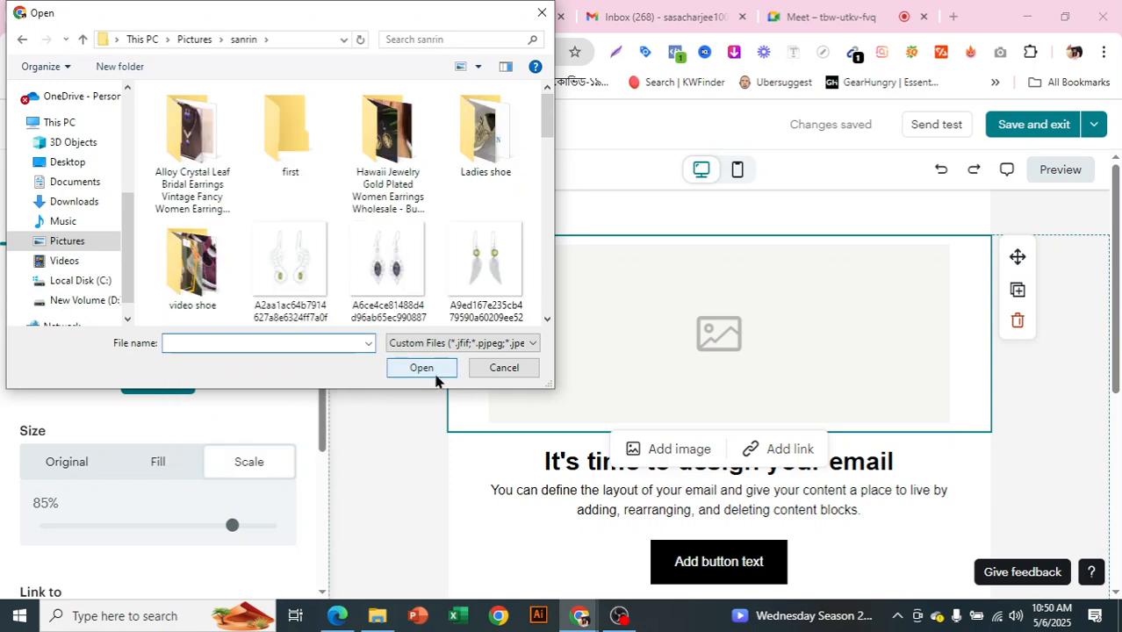
pyautogui.scroll(-3, 254, 208)
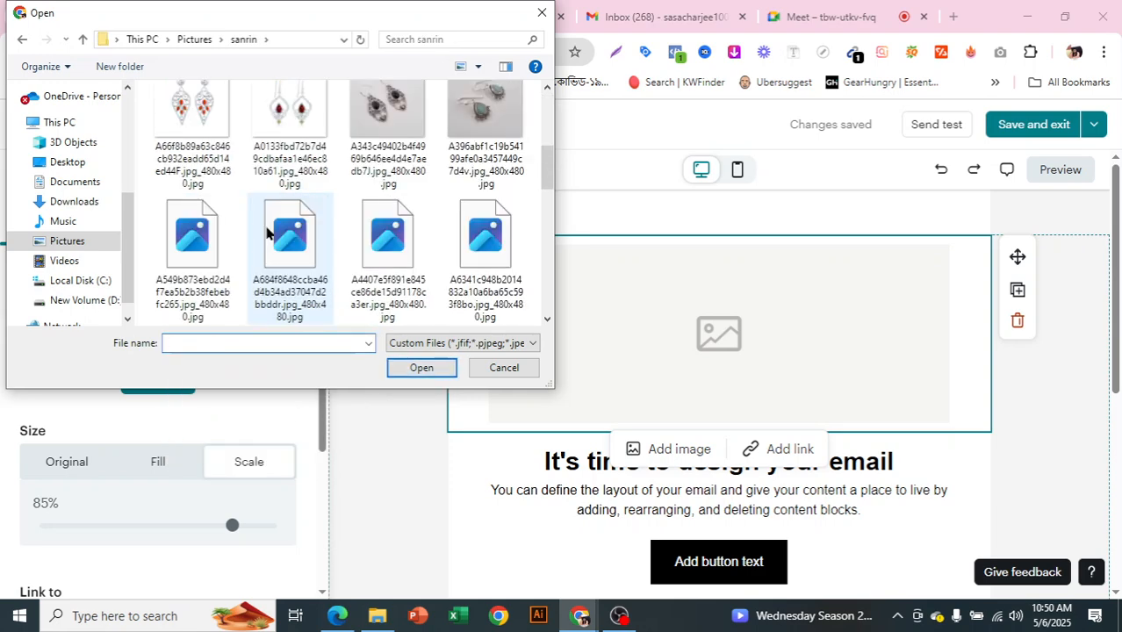
pyautogui.scroll(-3, 268, 230)
pyautogui.scroll(1, 266, 226)
pyautogui.click(283, 168)
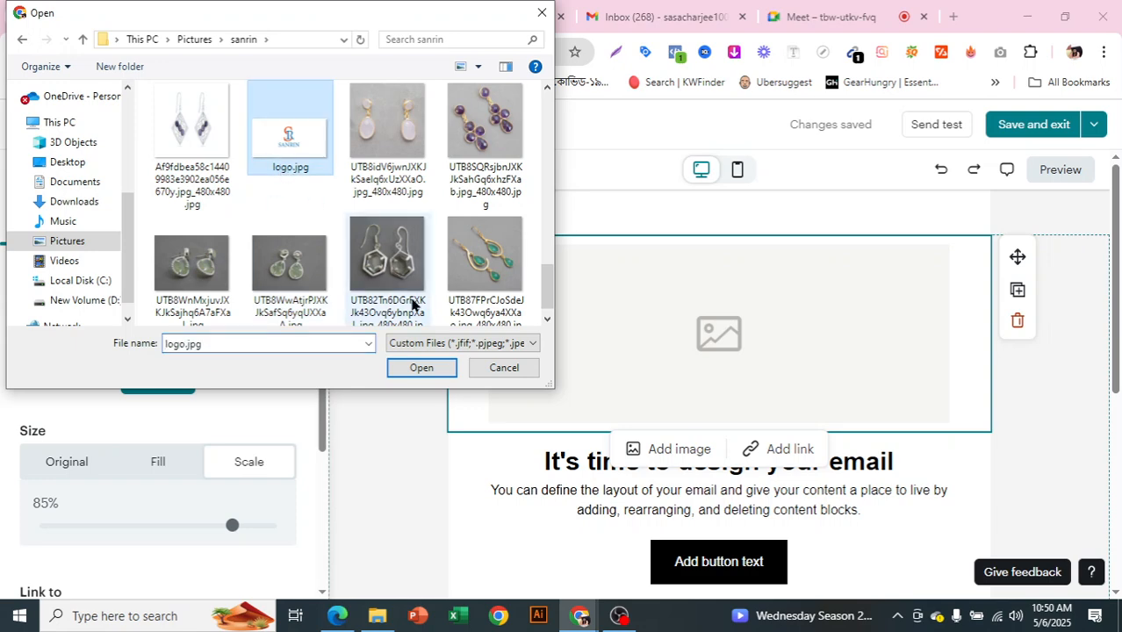
pyautogui.click(436, 369)
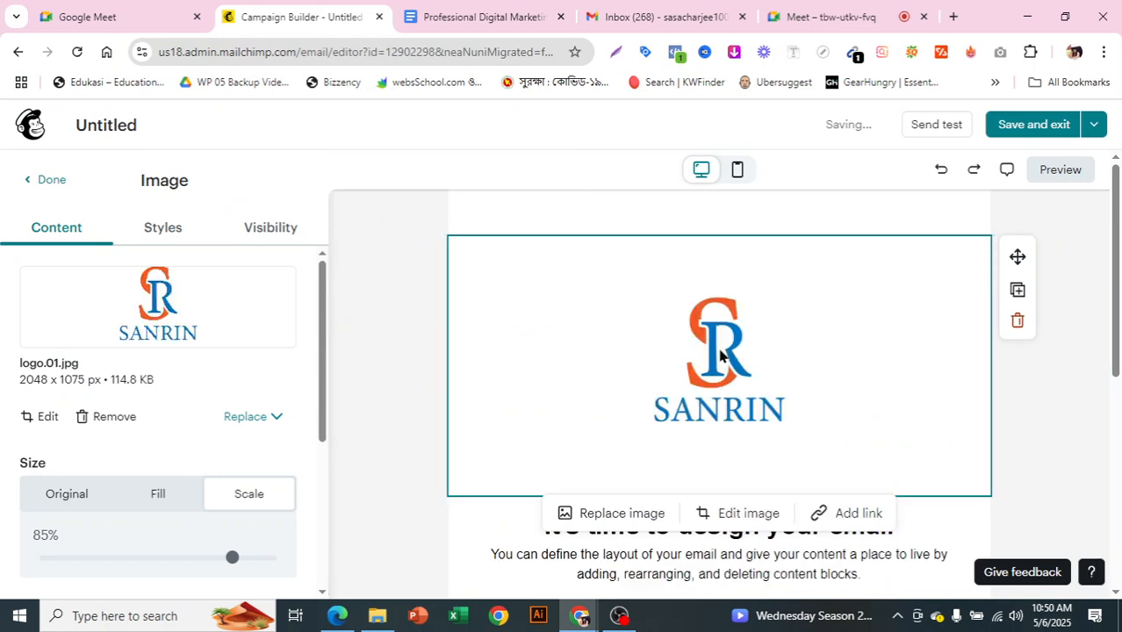
# - Scale the SANRIN logo image down to 41%
pyautogui.scroll(-2, 149, 351)
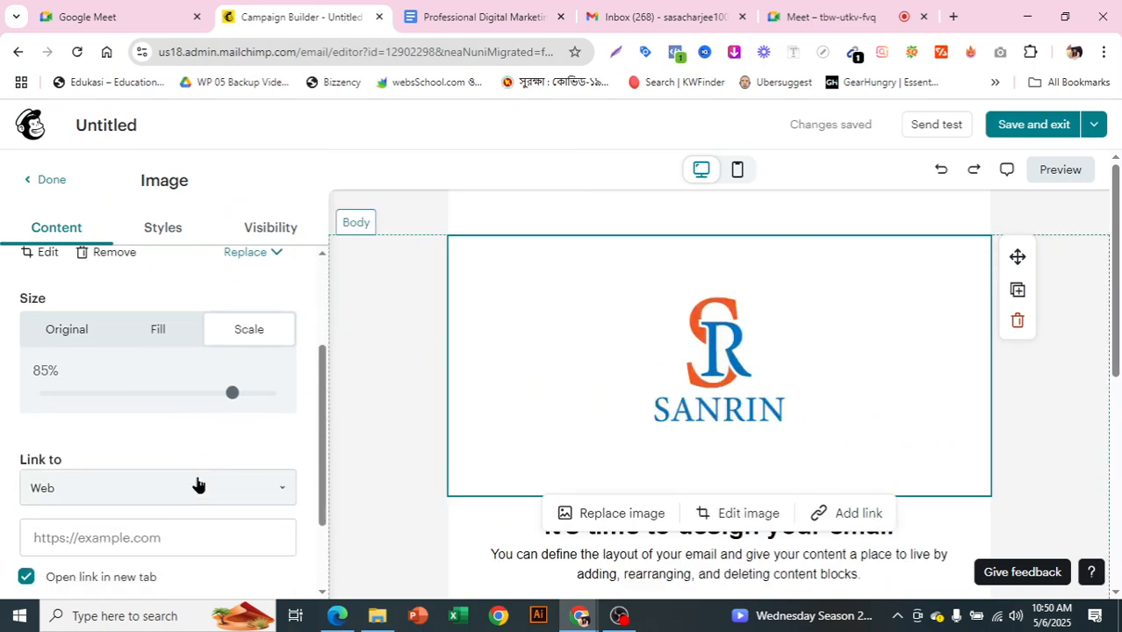
pyautogui.moveTo(233, 402); pyautogui.dragTo(123, 401)
pyautogui.click(133, 402)
pyautogui.scroll(-1, 193, 420)
# - Search the web for daraz in a new browser tab and open the Daraz.com.bd site
pyautogui.click(155, 455)
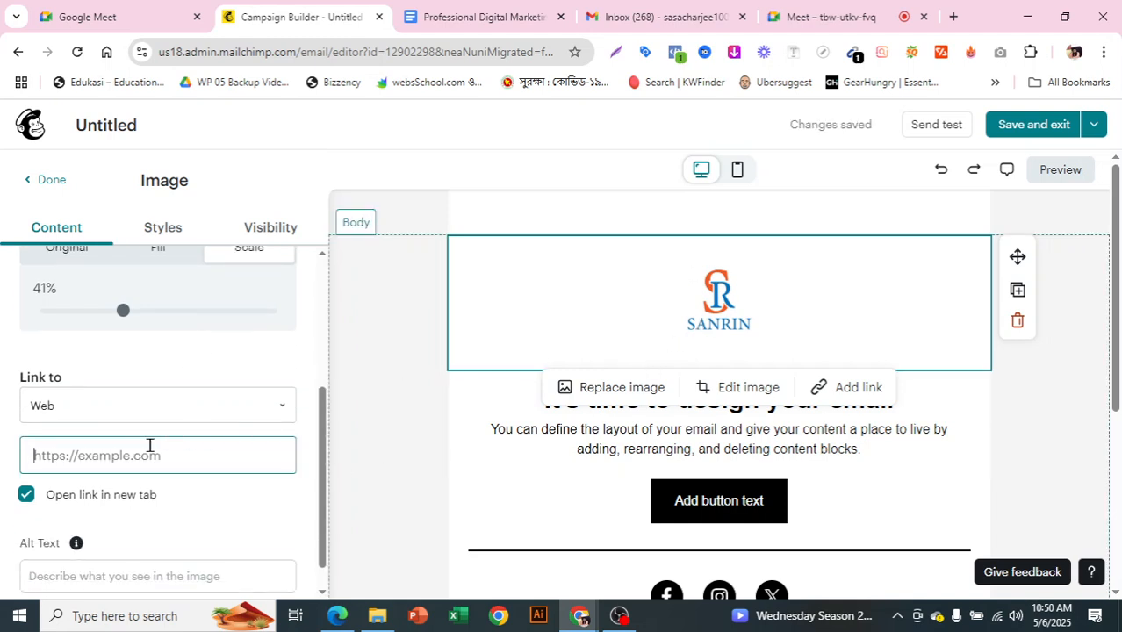
pyautogui.click(953, 16)
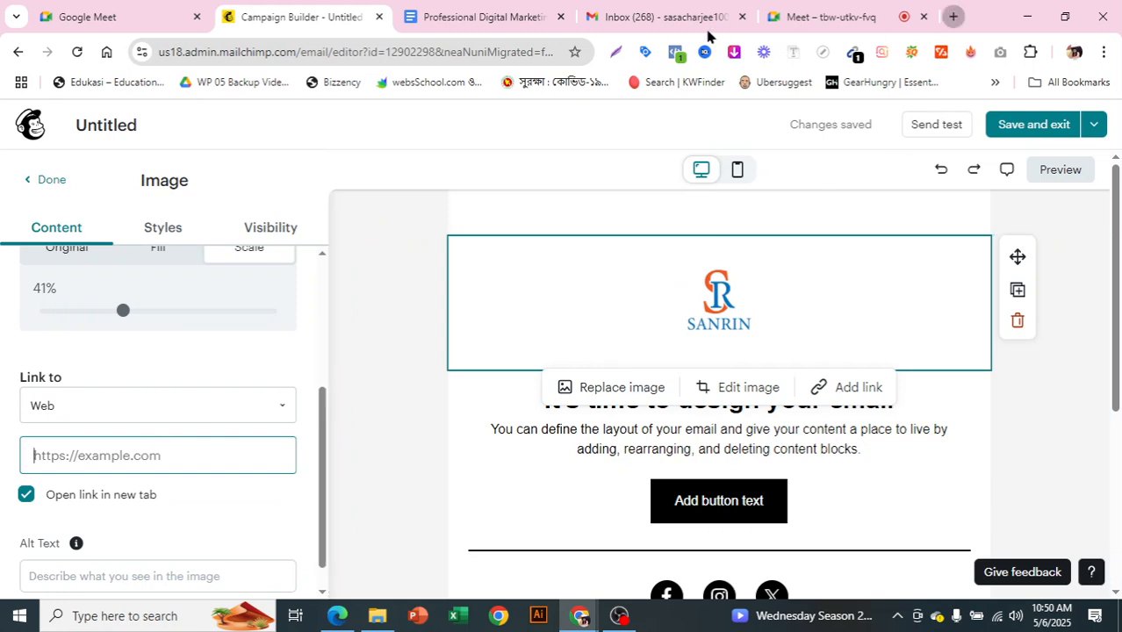
pyautogui.write('da')
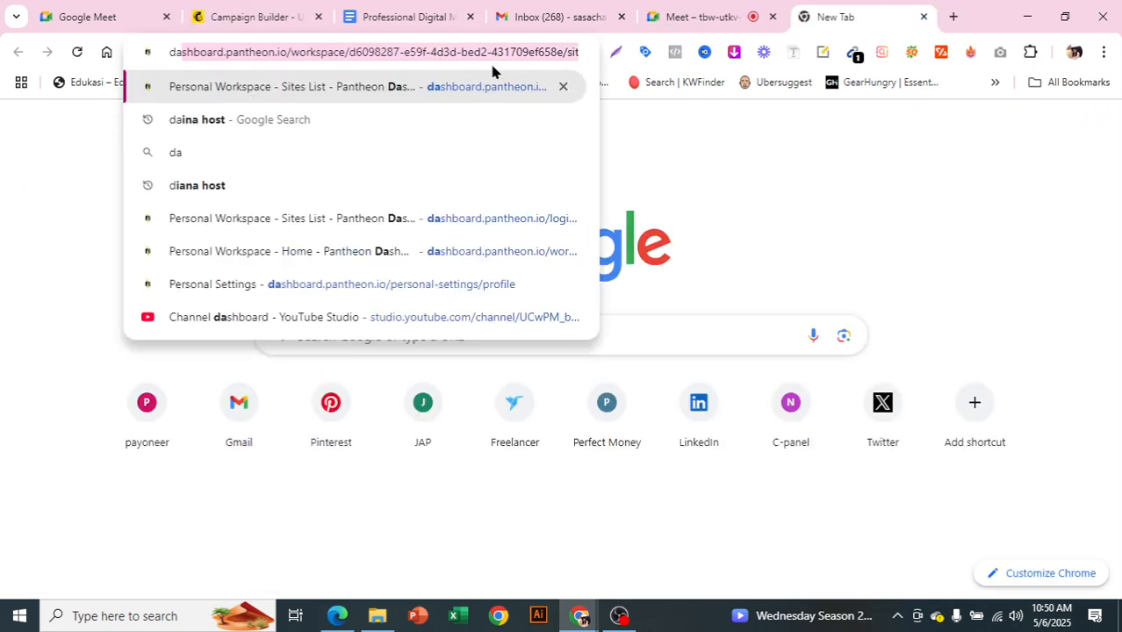
pyautogui.write('raz')
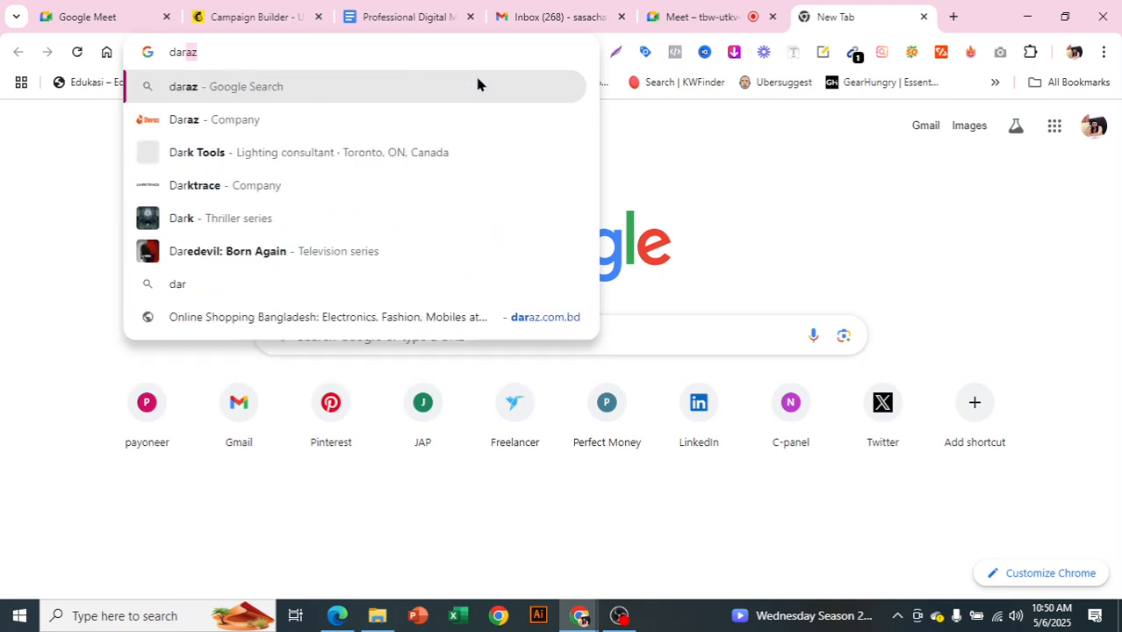
pyautogui.click(296, 131)
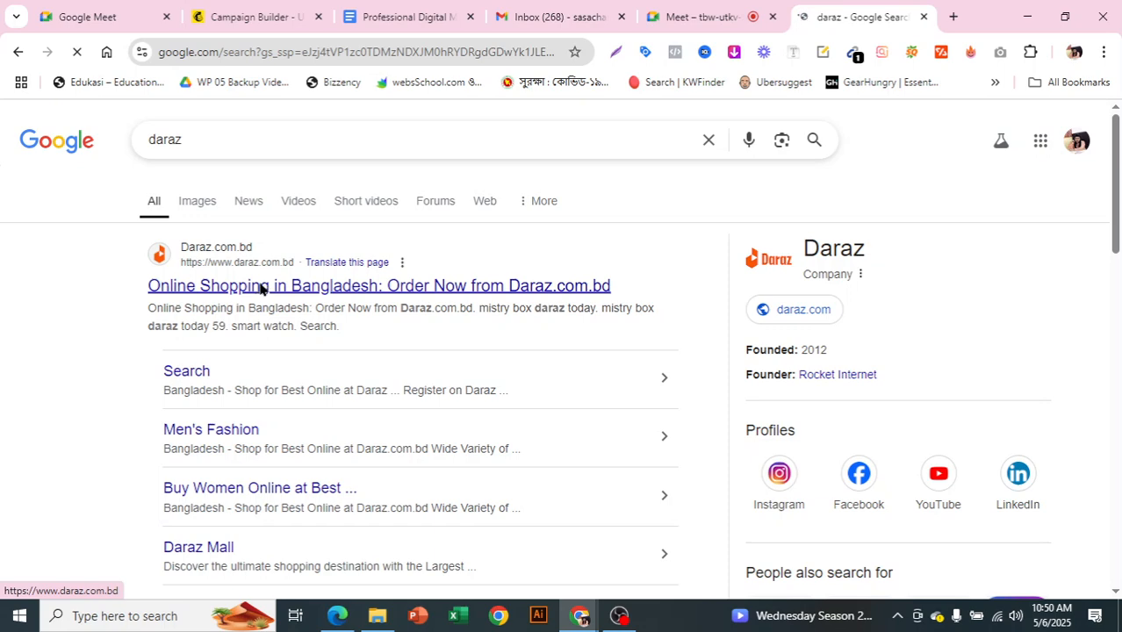
pyautogui.click(262, 286)
pyautogui.click(209, 55)
pyautogui.hotkey('ctrl', 'c')
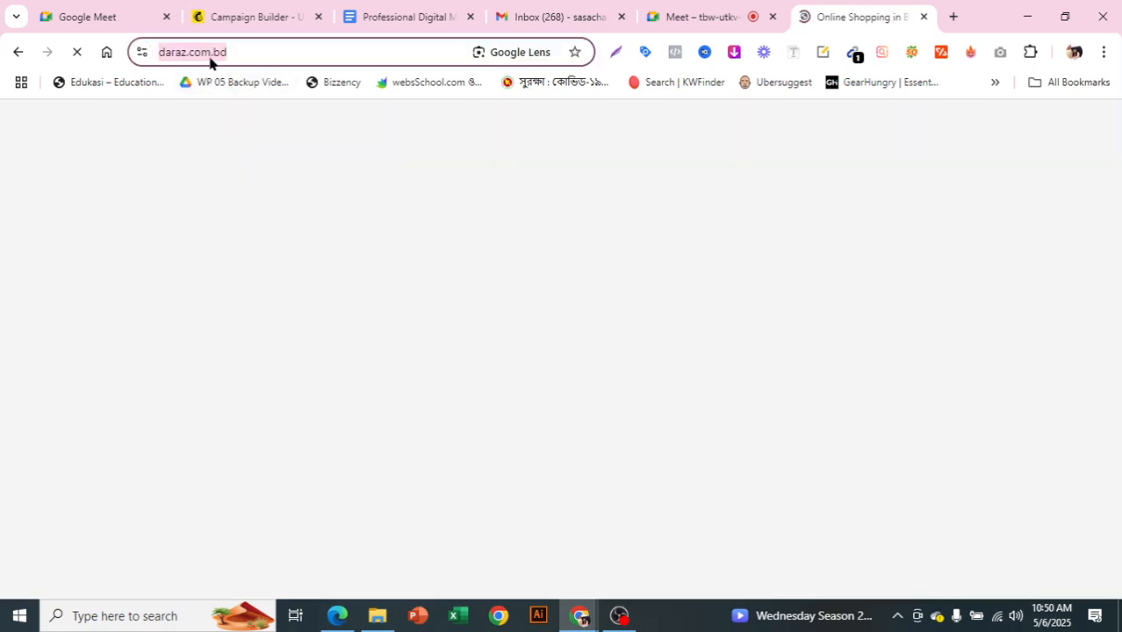
pyautogui.rightClick(209, 58)
pyautogui.click(256, 211)
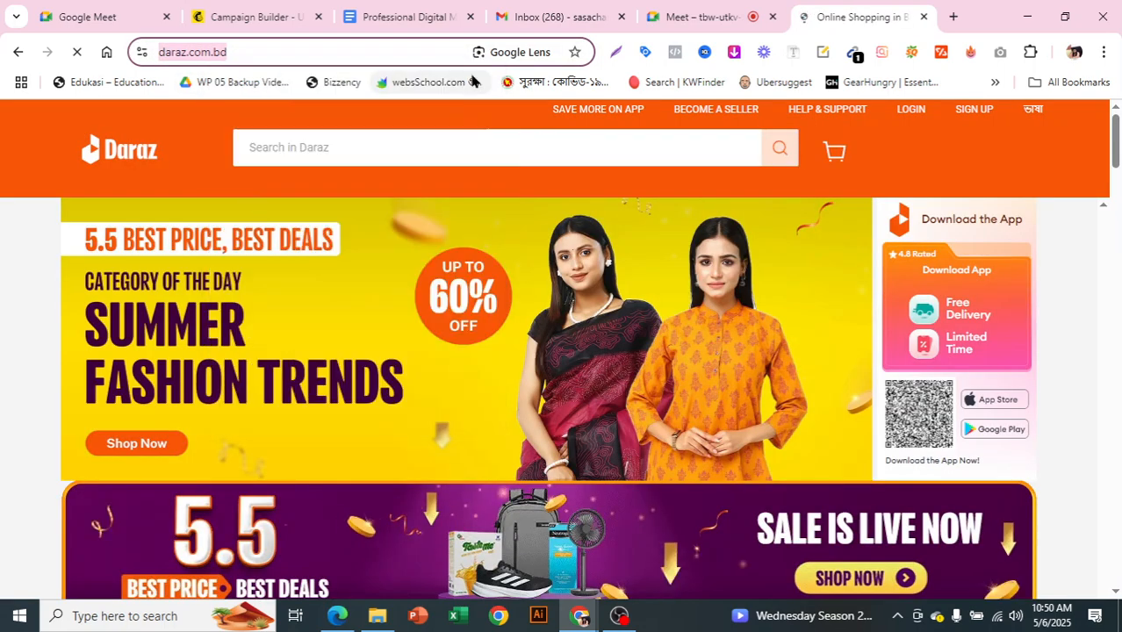
pyautogui.click(233, 12)
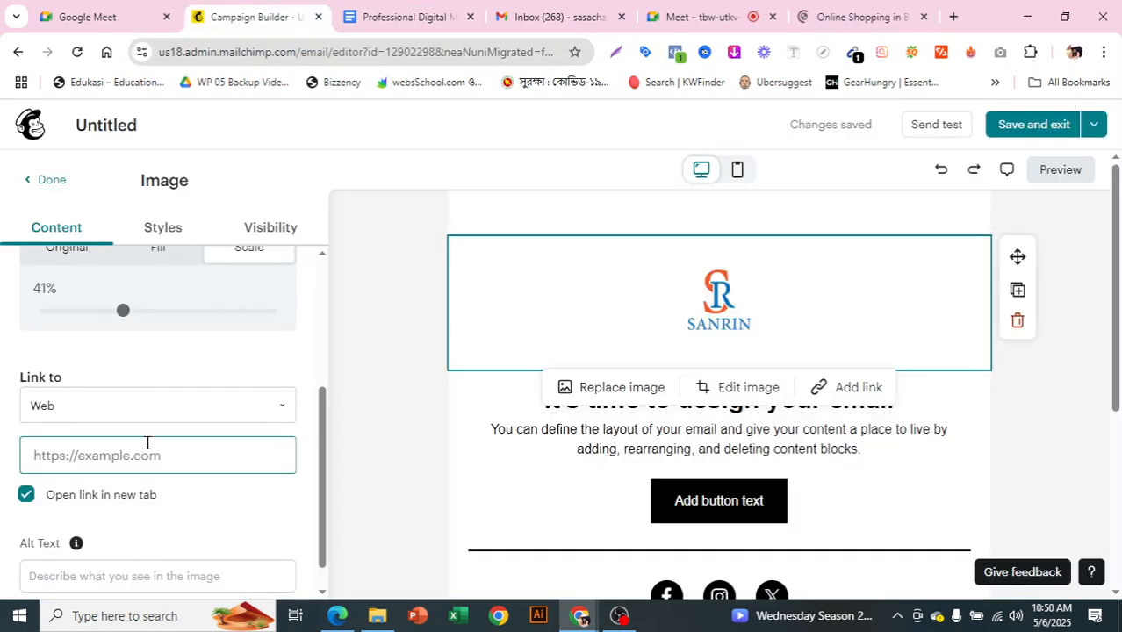
pyautogui.hotkey('ctrl', 'v')
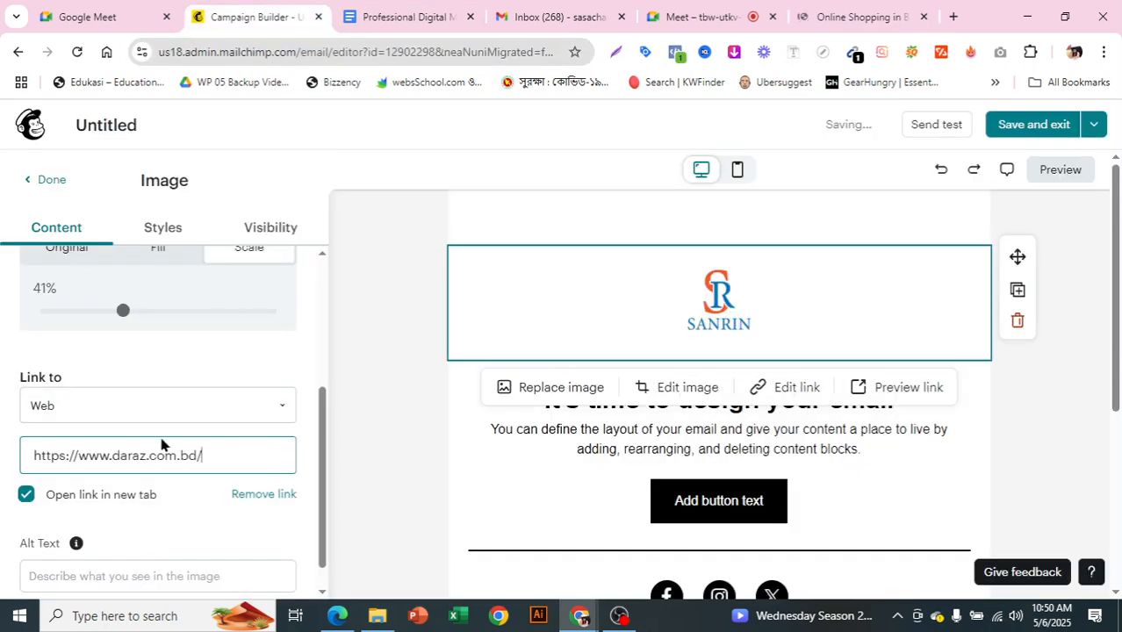
# - Review the logo image's size settings and the link types available for it, keeping Web as the type
pyautogui.click(275, 412)
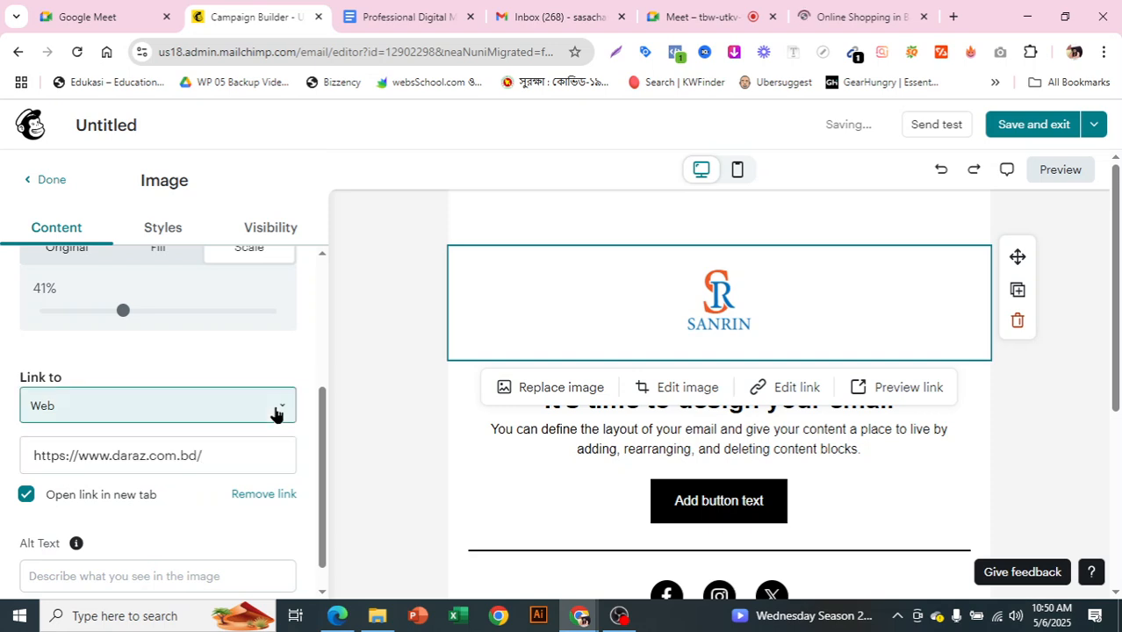
pyautogui.scroll(-1, 274, 412)
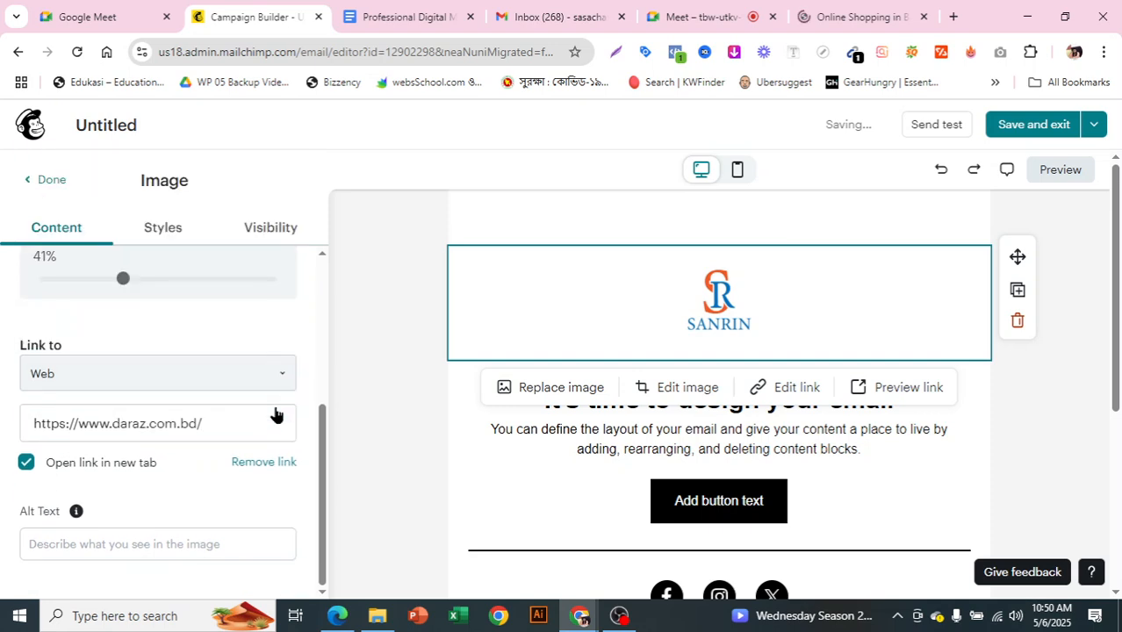
pyautogui.scroll(2, 271, 384)
pyautogui.scroll(2, 268, 380)
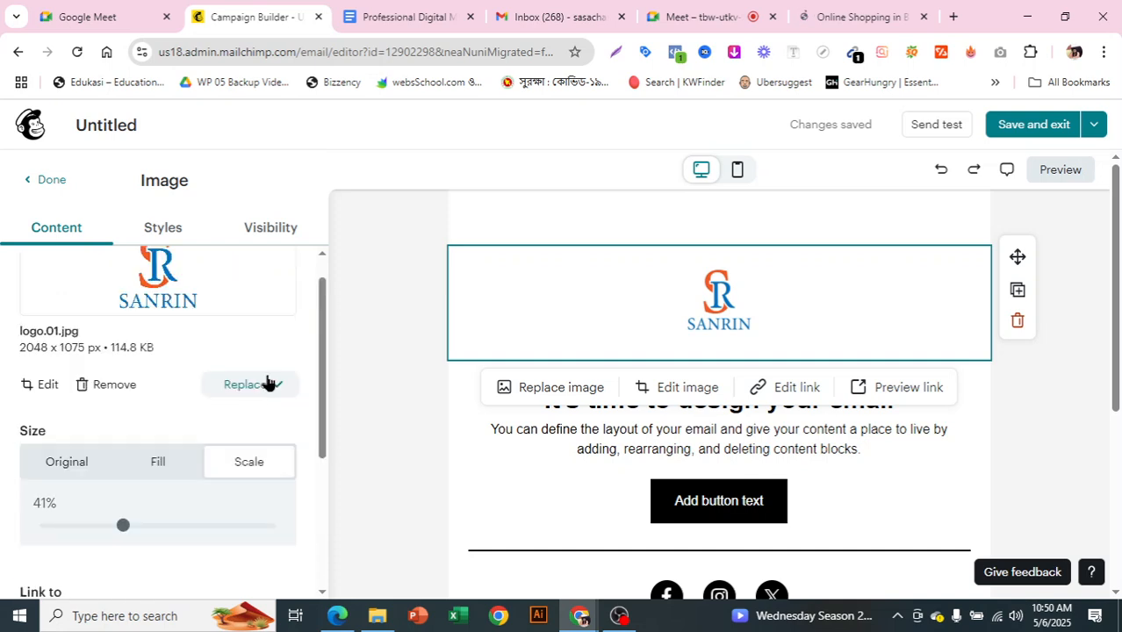
pyautogui.scroll(-3, 268, 380)
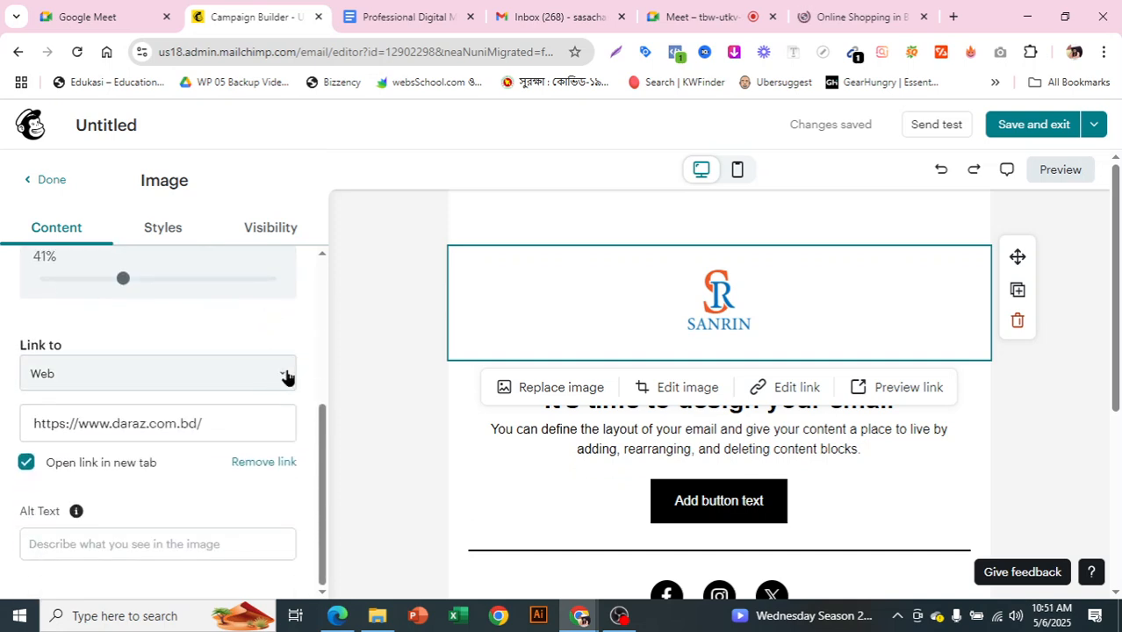
pyautogui.click(286, 375)
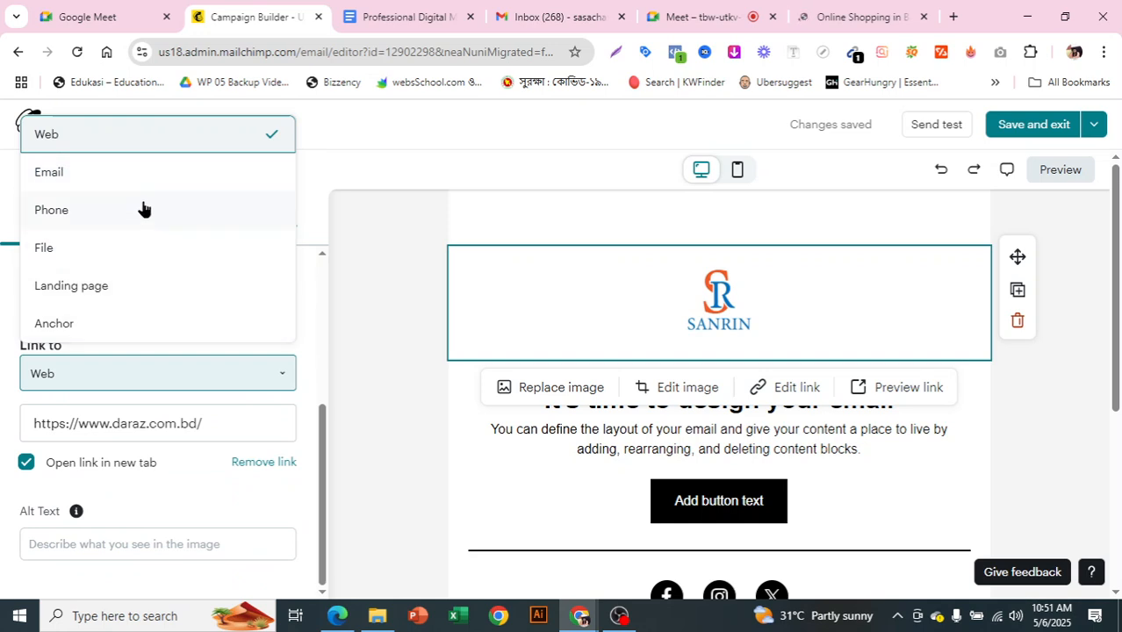
pyautogui.click(200, 496)
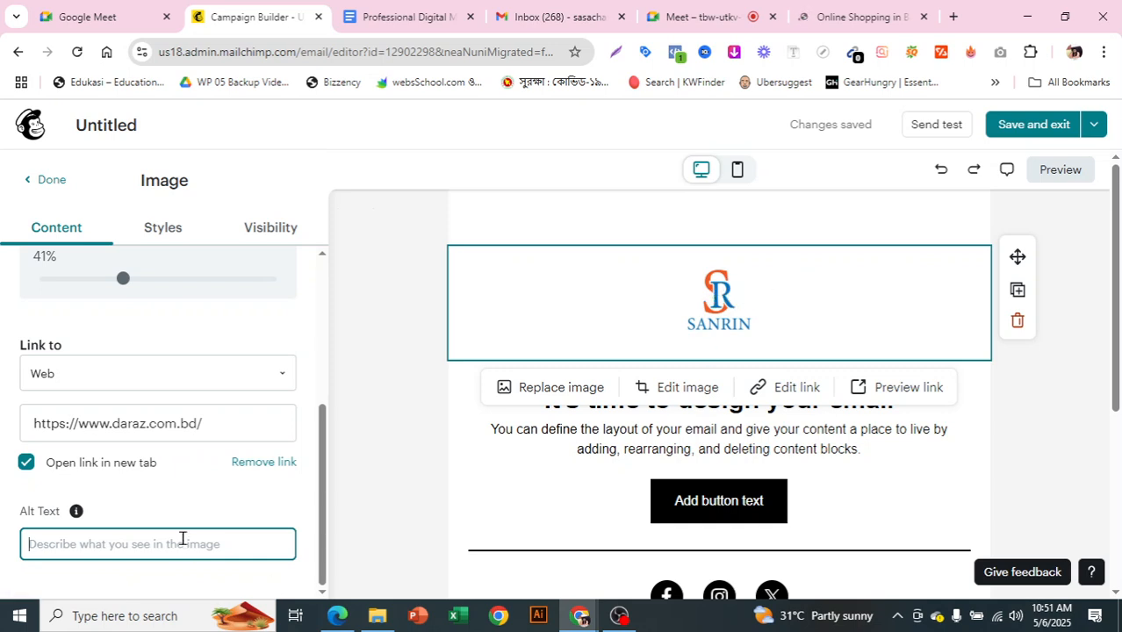
# - Set the logo image's alt text to "Logo" and return to the content blocks
pyautogui.write('Logo')
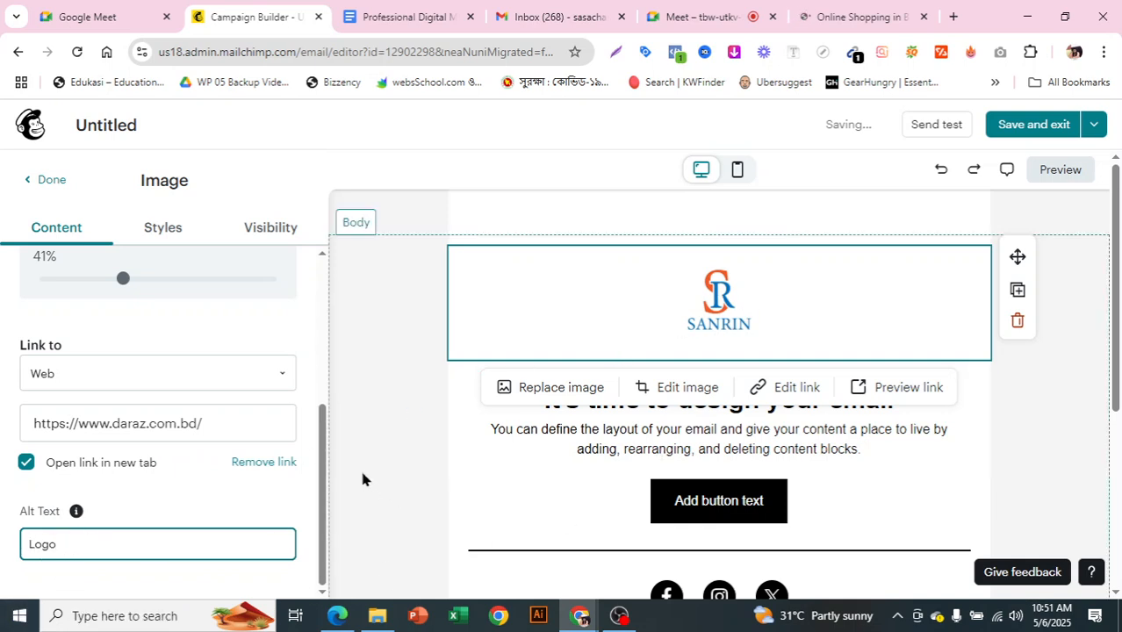
pyautogui.scroll(3, 249, 452)
pyautogui.scroll(2, 60, 346)
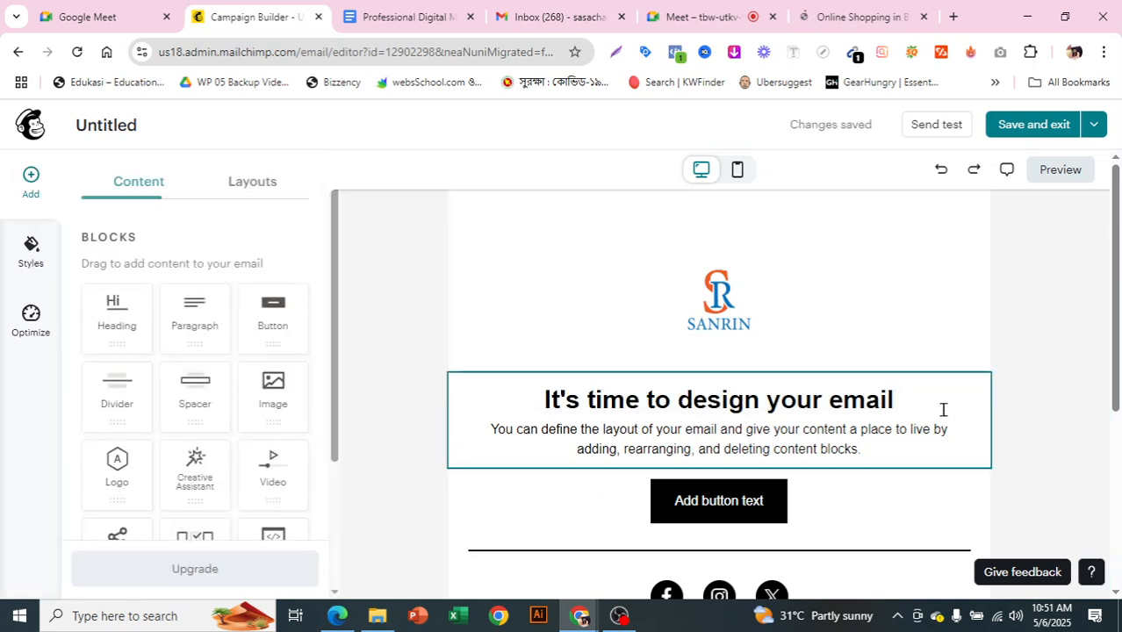
# - Delete the "It's time to design your email" text block and the "Add button text" button block
pyautogui.click(980, 422)
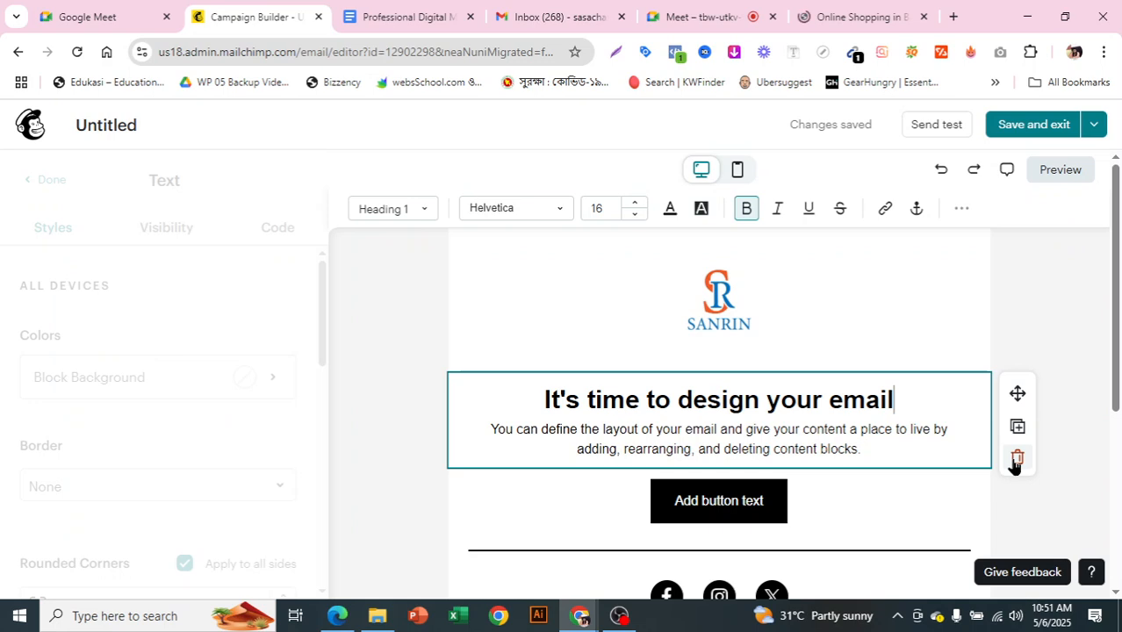
pyautogui.click(1016, 459)
pyautogui.click(782, 400)
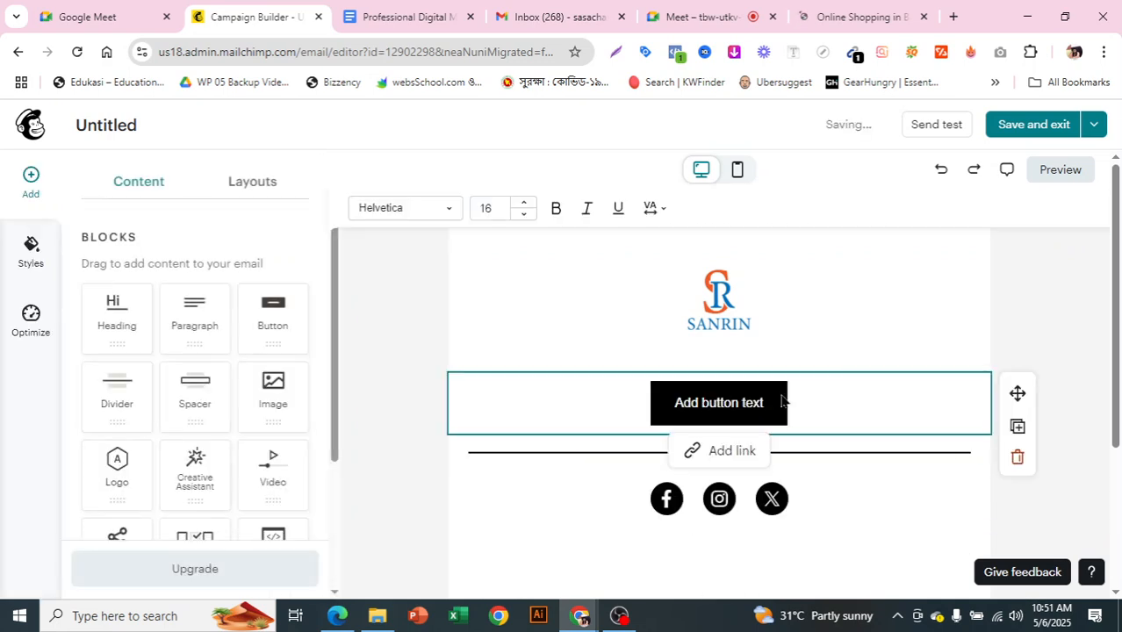
pyautogui.click(1017, 457)
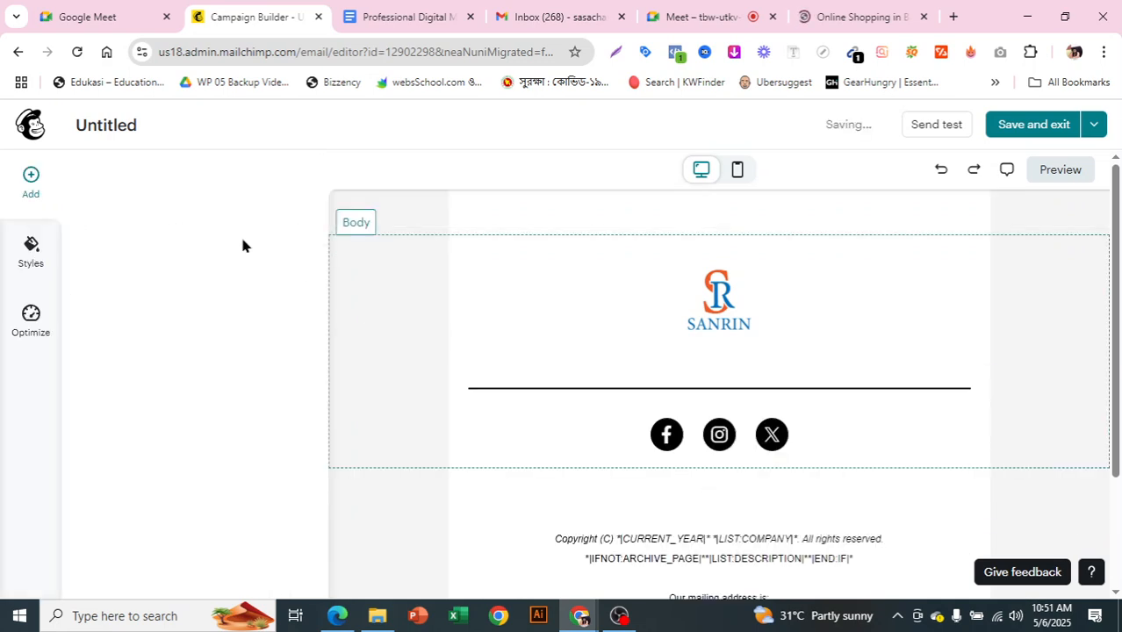
# - Place a Heading block between the logo and the divider, enter "This is heading", and finish editing it
pyautogui.moveTo(111, 324); pyautogui.dragTo(706, 353)
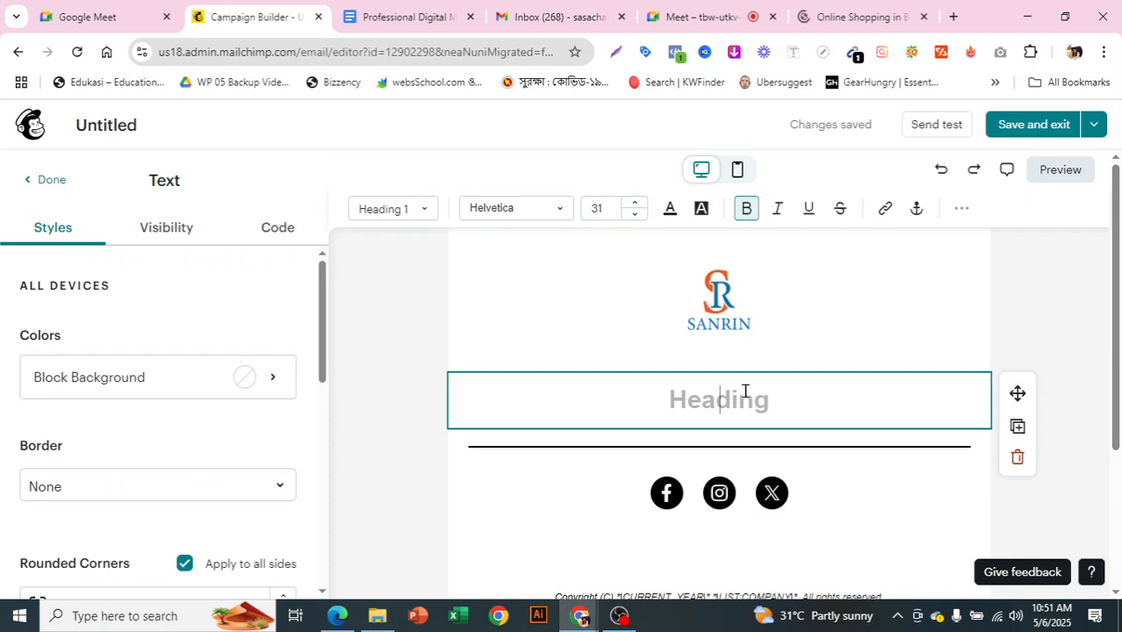
pyautogui.write('TH')
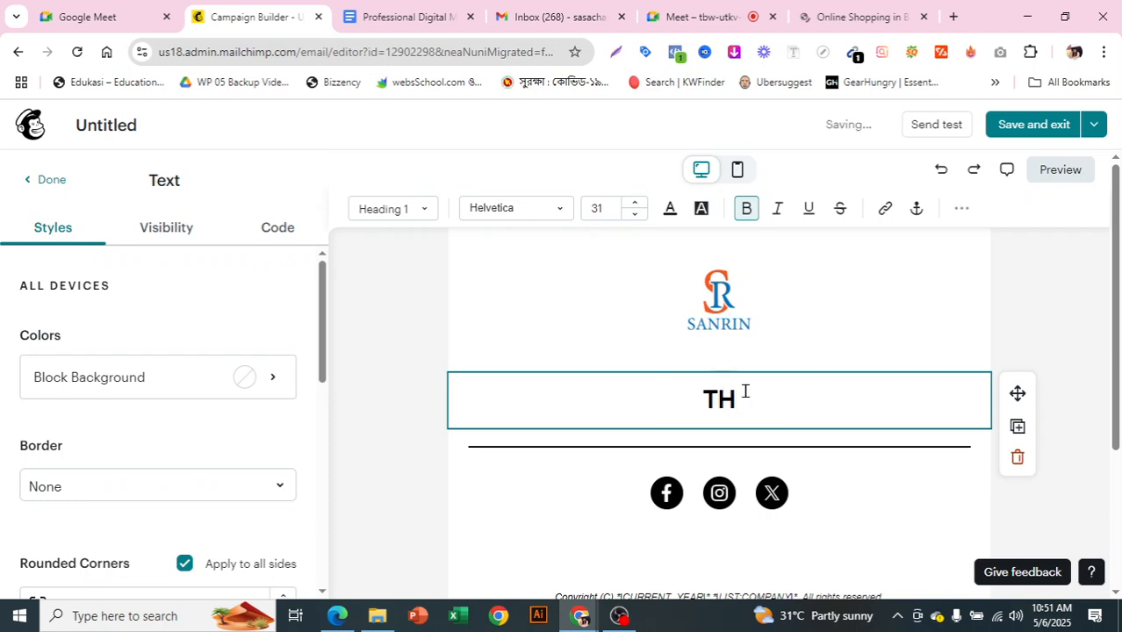
pyautogui.press('BackSpace')
pyautogui.write('his is ')
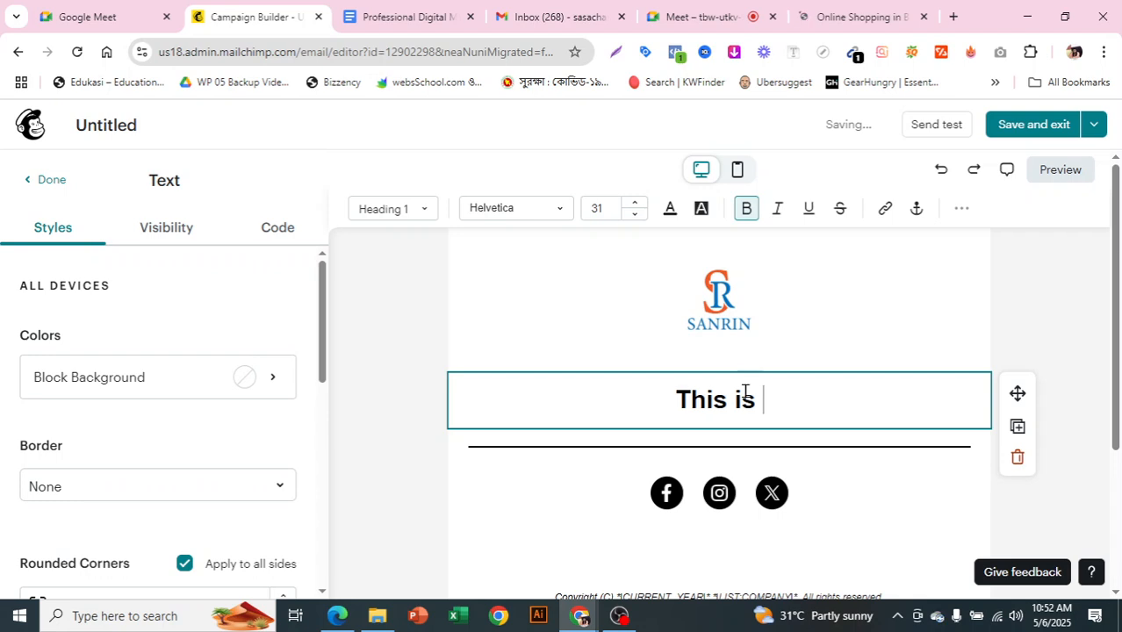
pyautogui.write('hea')
pyautogui.write('ng')
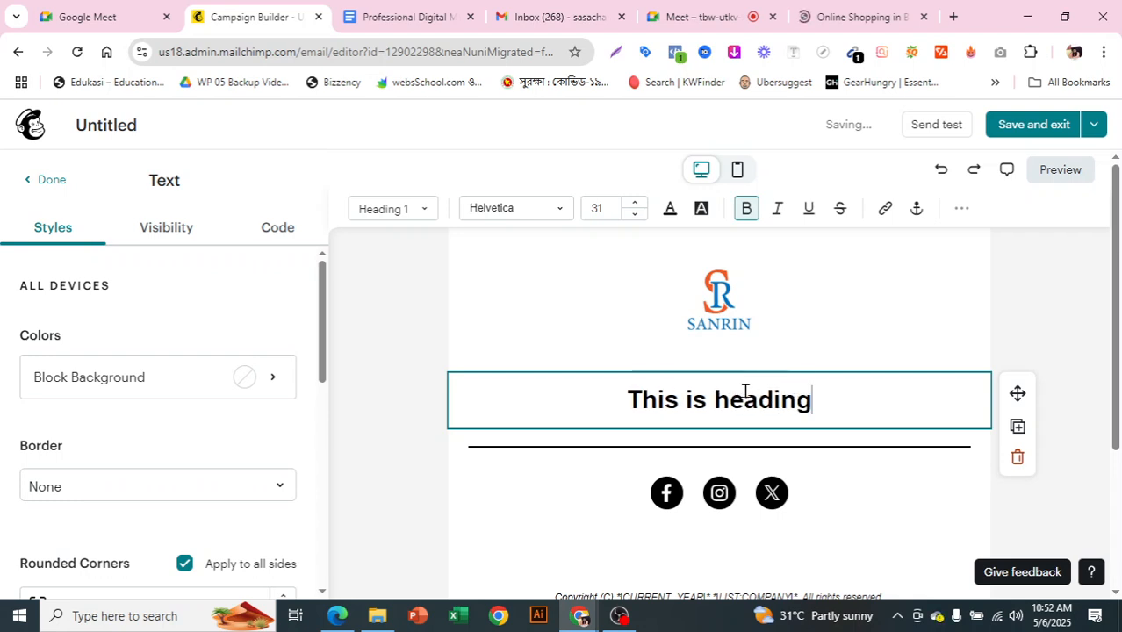
pyautogui.scroll(-1, 150, 401)
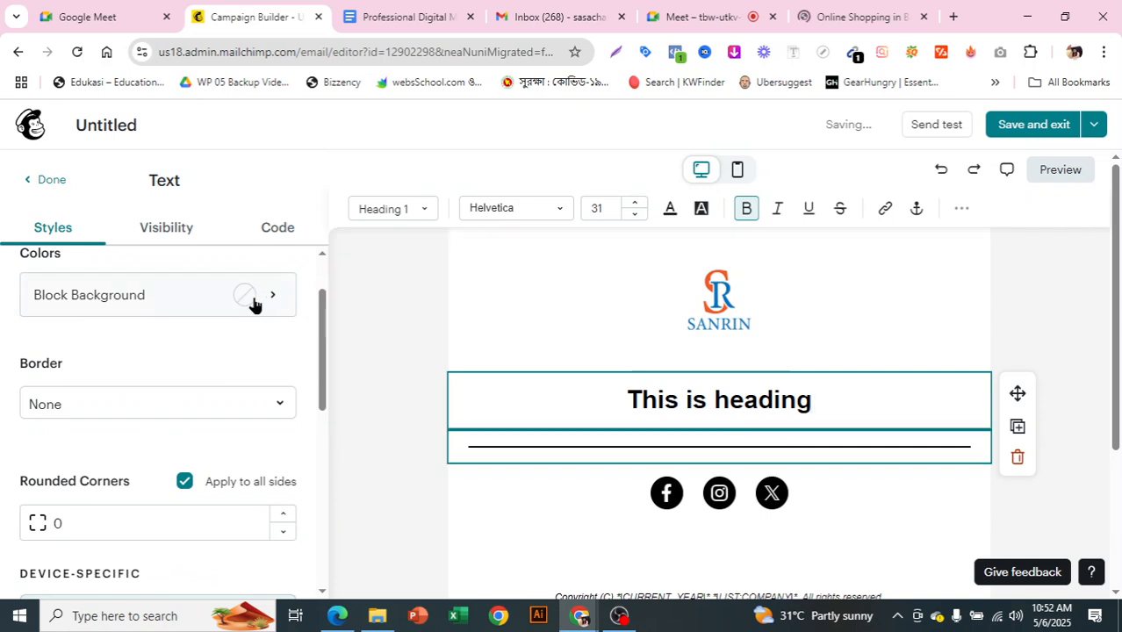
pyautogui.click(44, 188)
# - Place an empty Paragraph block between the "This is heading" text and the divider
pyautogui.scroll(-1, 658, 439)
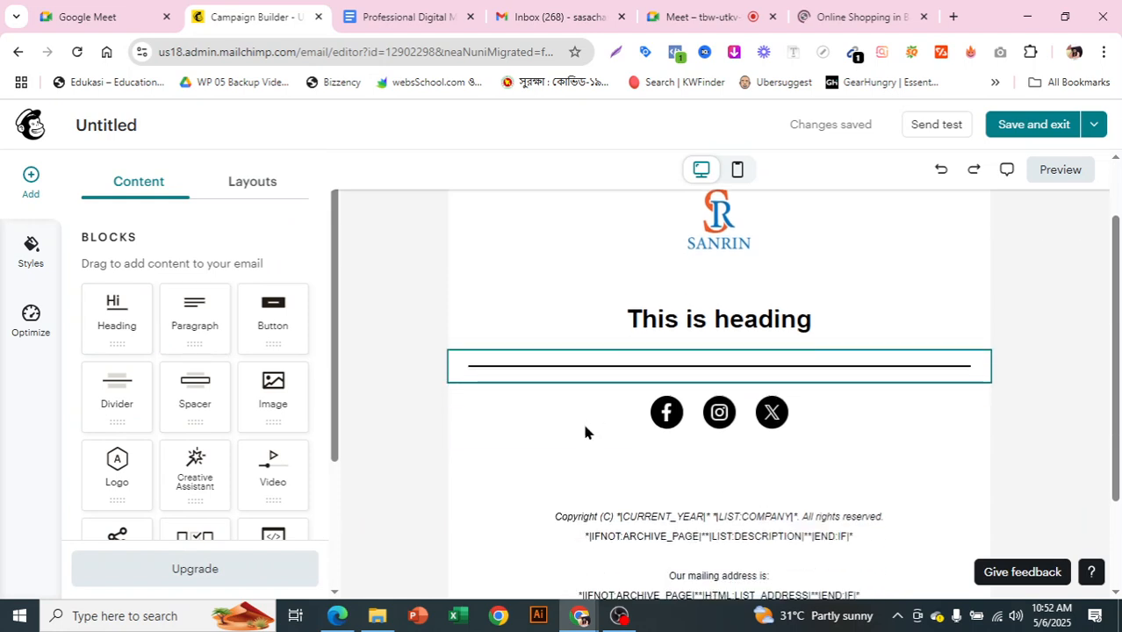
pyautogui.moveTo(194, 315); pyautogui.dragTo(681, 323)
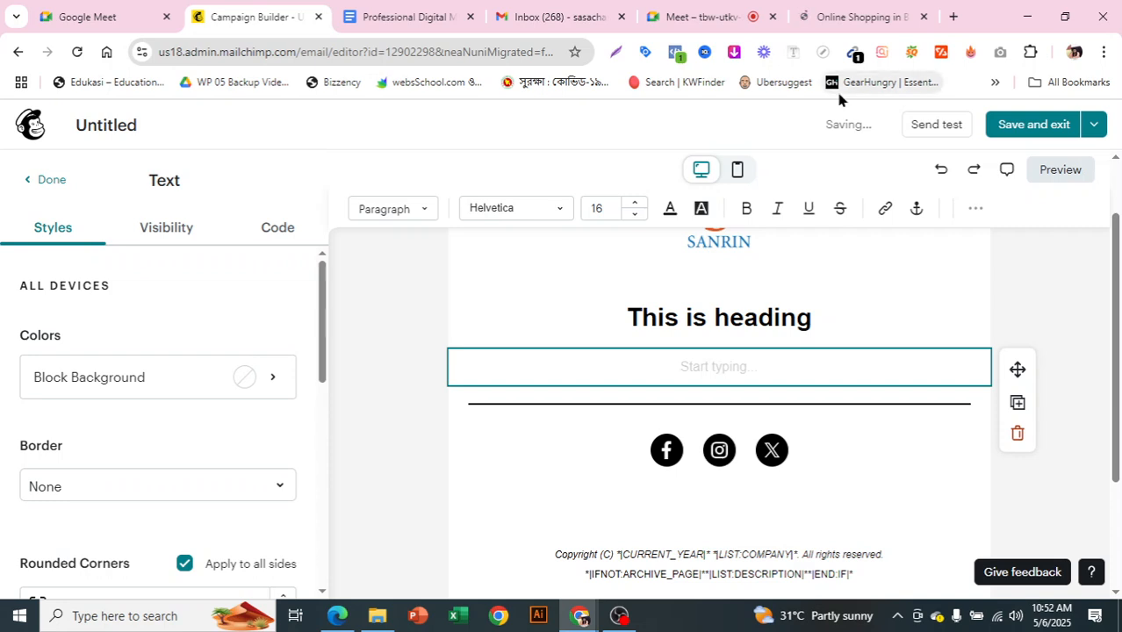
pyautogui.scroll(-2, 802, 531)
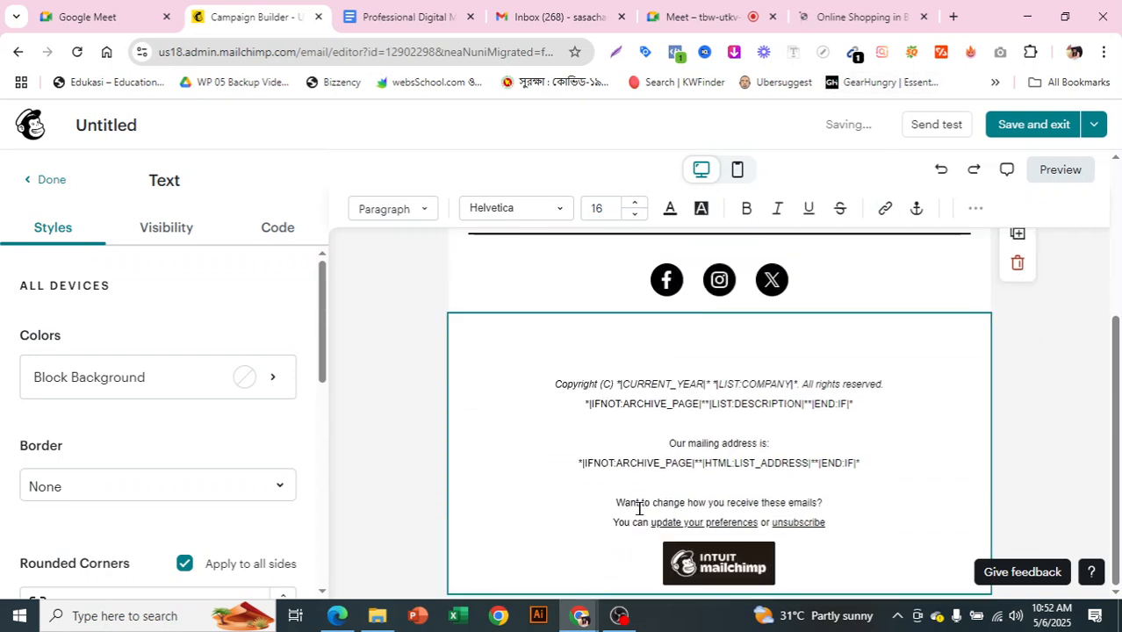
# - Start a web search for lorem ipsum placeholder text in a new browser tab
pyautogui.click(958, 22)
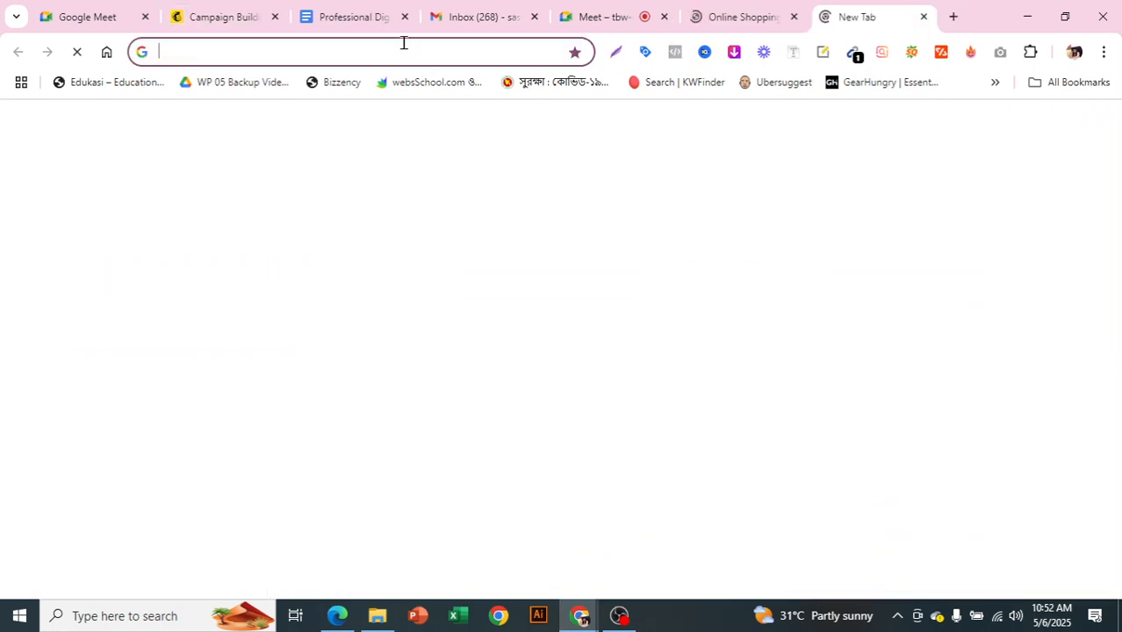
pyautogui.write('lore')
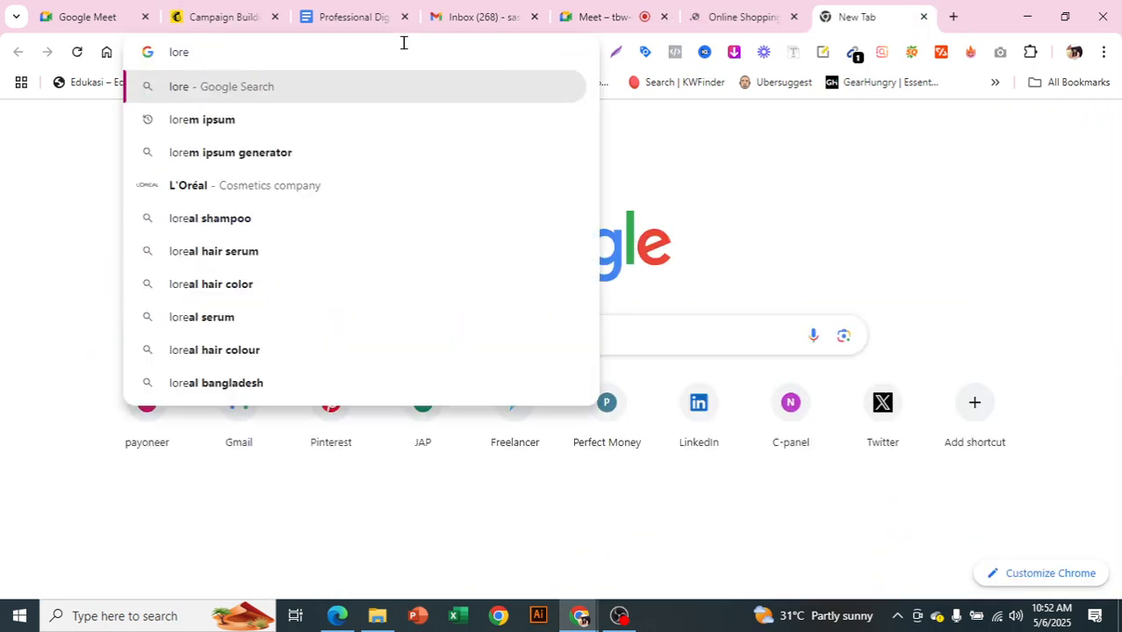
# - Search Google for "lorem ipsum" and open the lipsum.com page at its explanatory text sections
pyautogui.click(239, 146)
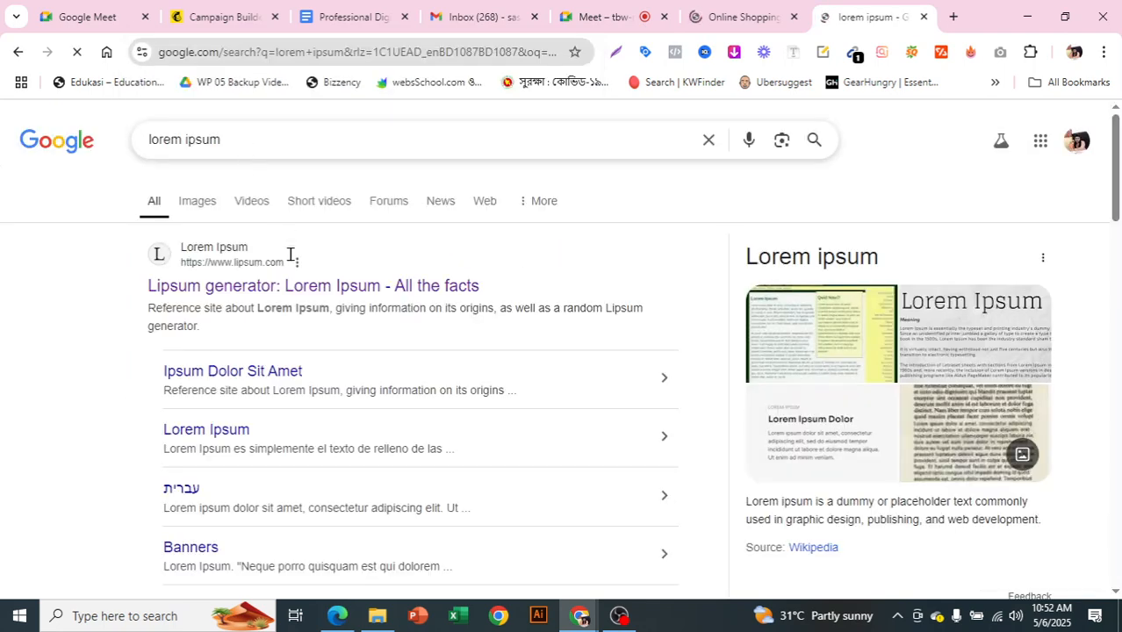
pyautogui.click(314, 293)
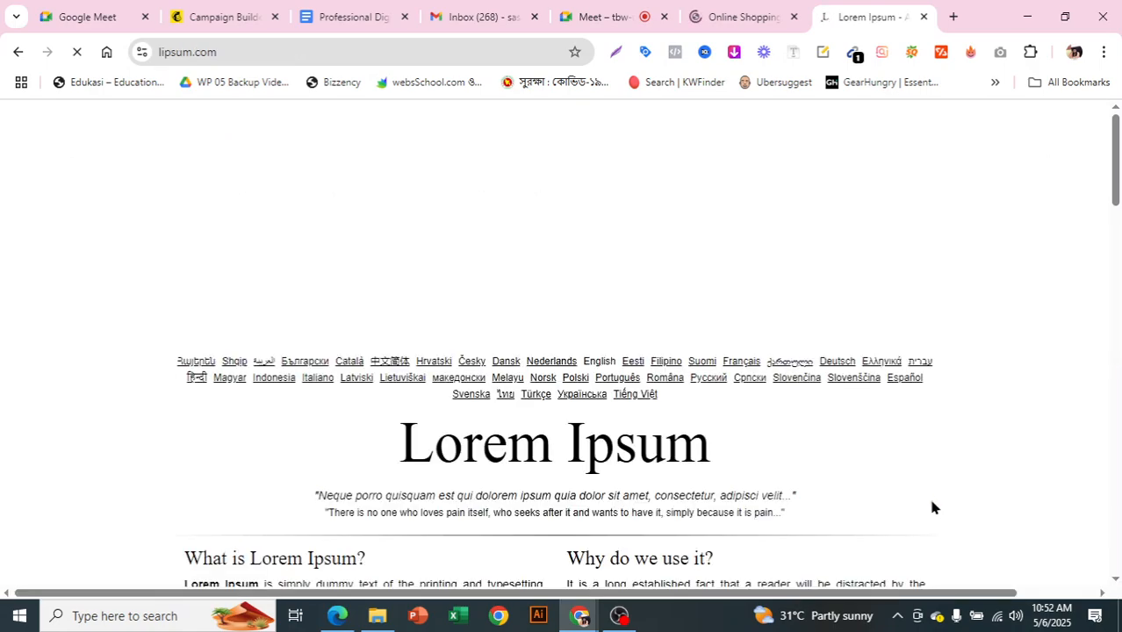
pyautogui.scroll(-3, 498, 422)
pyautogui.scroll(-2, 672, 364)
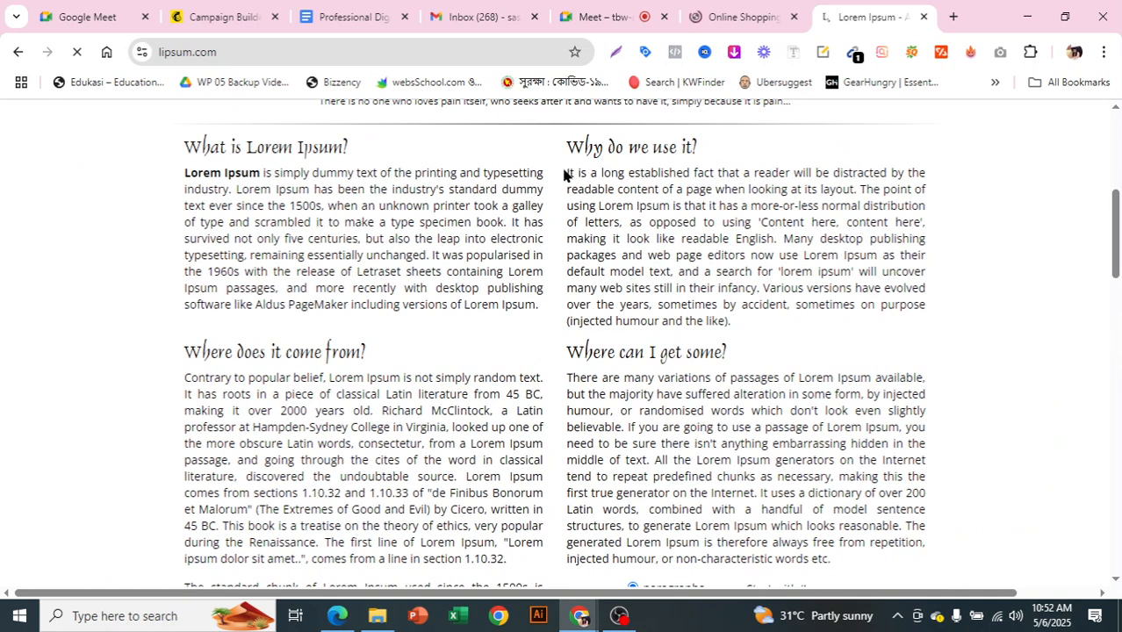
# - Copy the opening of the "Why do we use it?" paragraph, from "It is a long established fact" through "as opposed"
pyautogui.moveTo(566, 173); pyautogui.dragTo(895, 270)
pyautogui.moveTo(562, 161); pyautogui.dragTo(681, 225)
pyautogui.click(680, 225)
pyautogui.moveTo(563, 168); pyautogui.dragTo(556, 143)
pyautogui.click(655, 249)
pyautogui.click(579, 173)
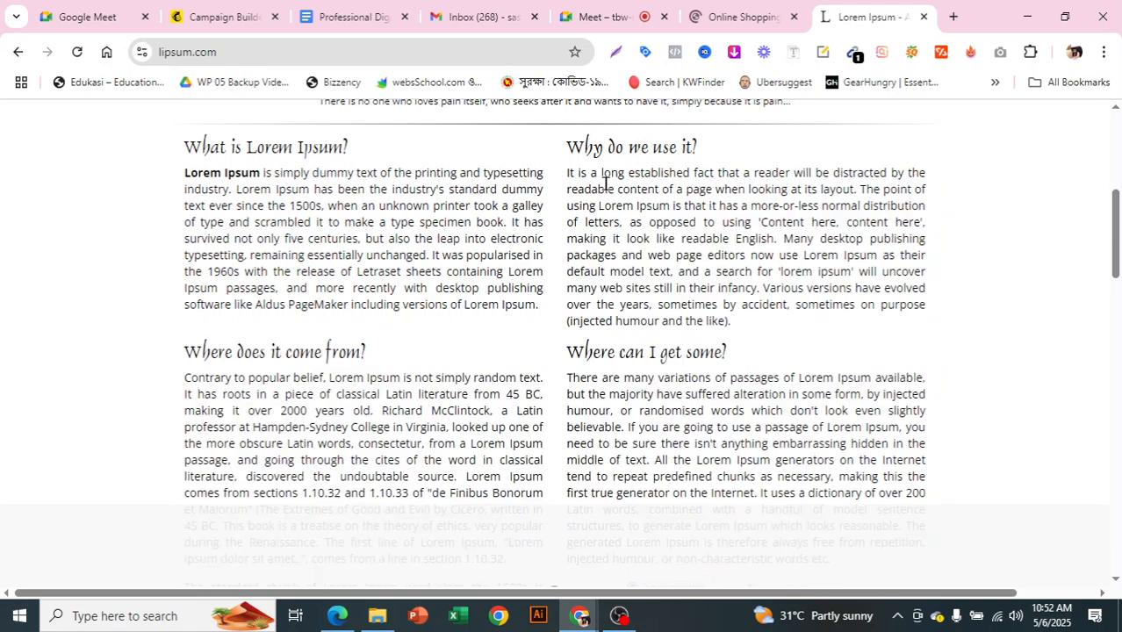
pyautogui.moveTo(565, 172); pyautogui.dragTo(695, 233)
pyautogui.rightClick(673, 211)
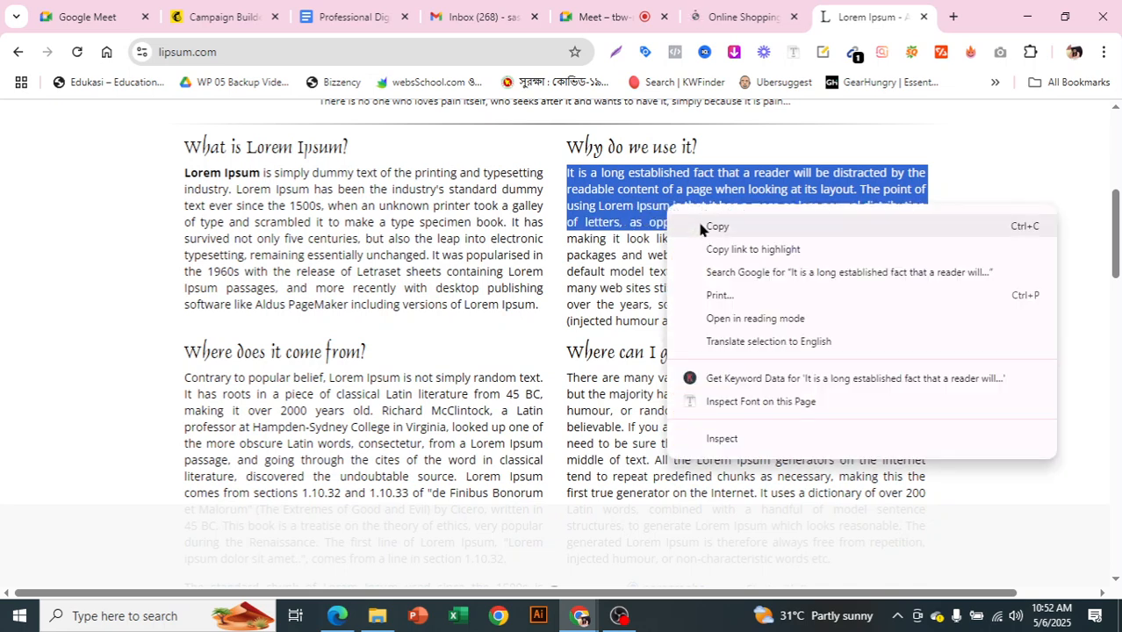
pyautogui.click(699, 226)
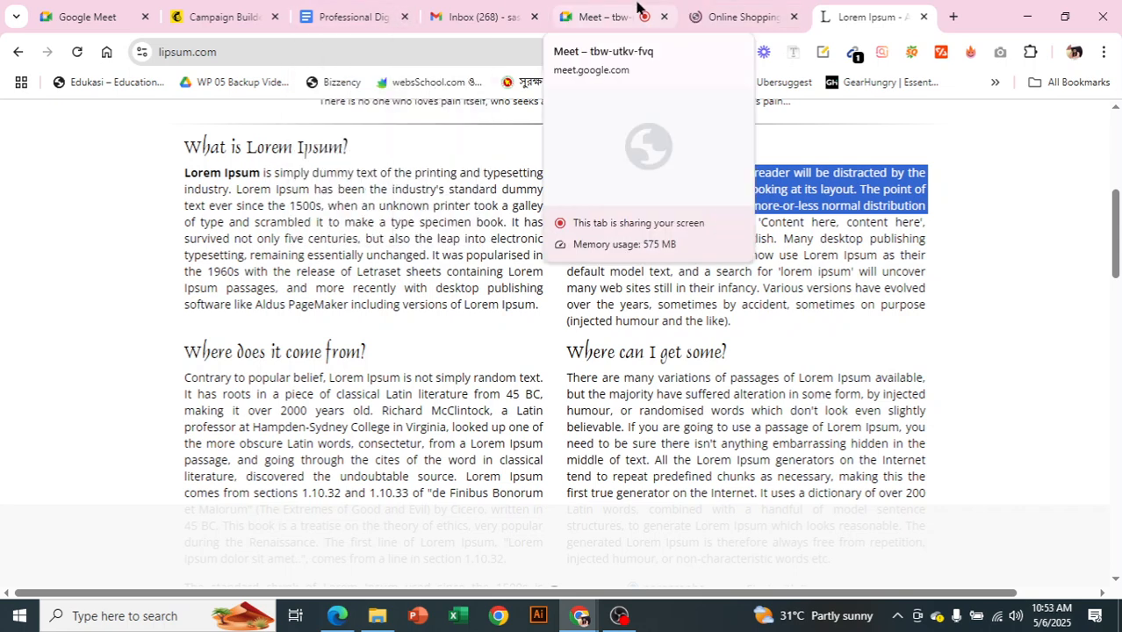
# - Switch to the Mailchimp campaign builder and paste the copied text into the empty text block below "This is heading"
pyautogui.click(252, 18)
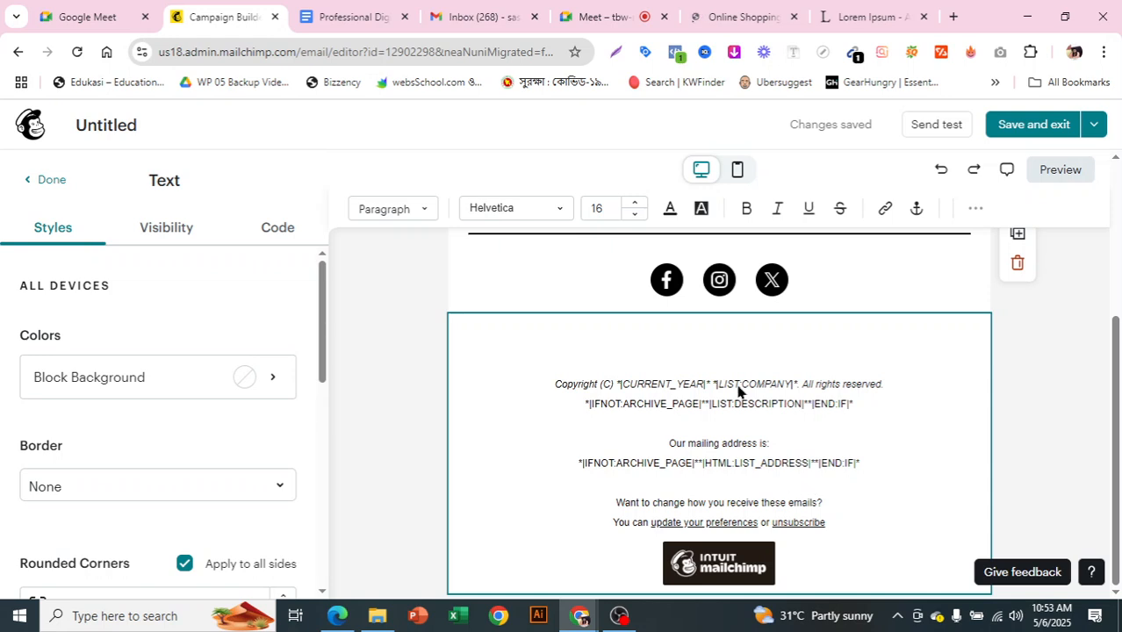
pyautogui.scroll(3, 735, 383)
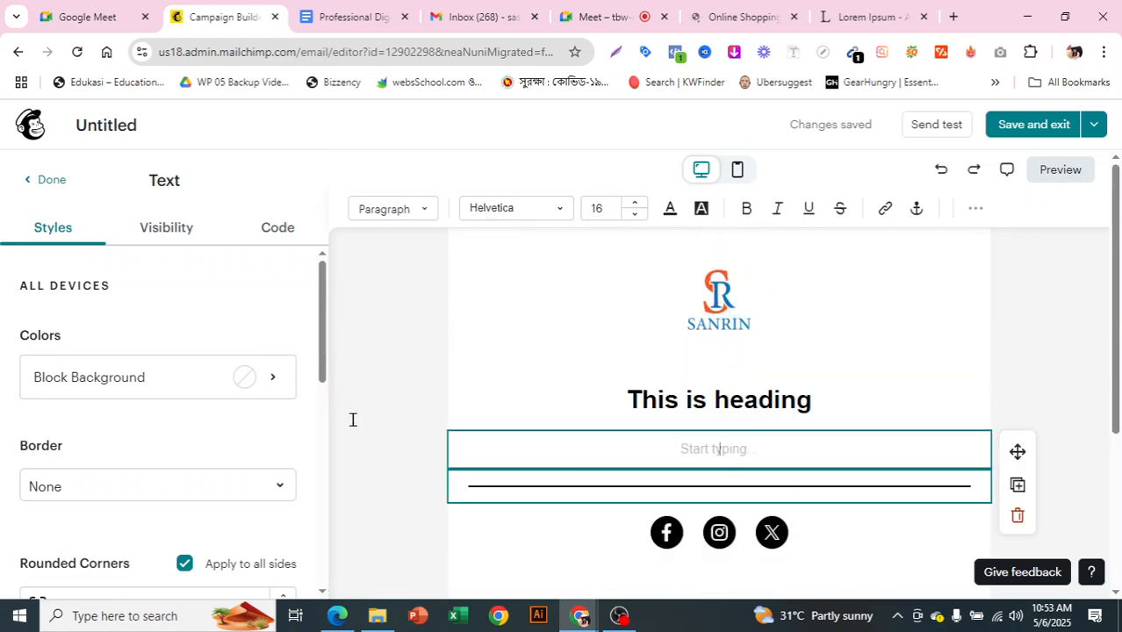
pyautogui.click(41, 181)
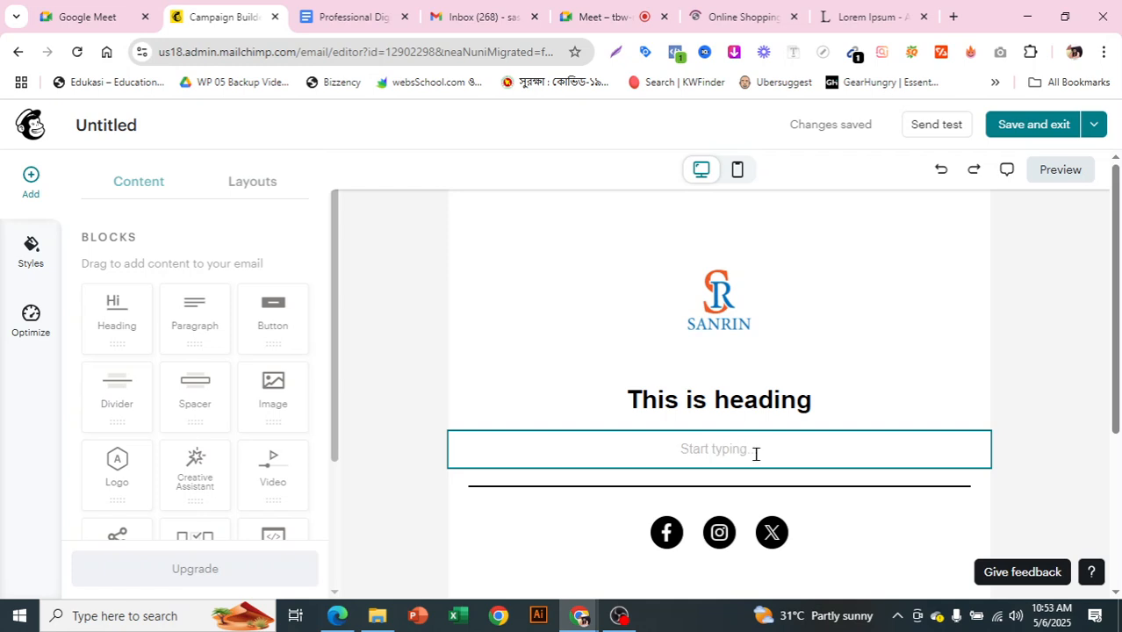
pyautogui.click(720, 442)
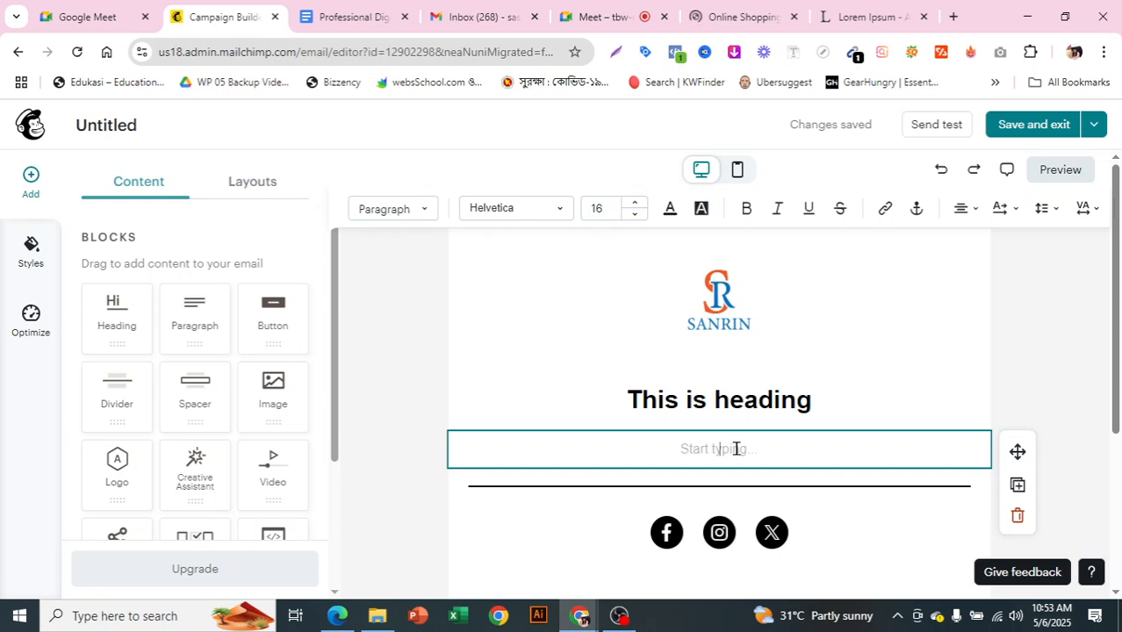
pyautogui.click(736, 448)
pyautogui.hotkey('ctrl', 'v')
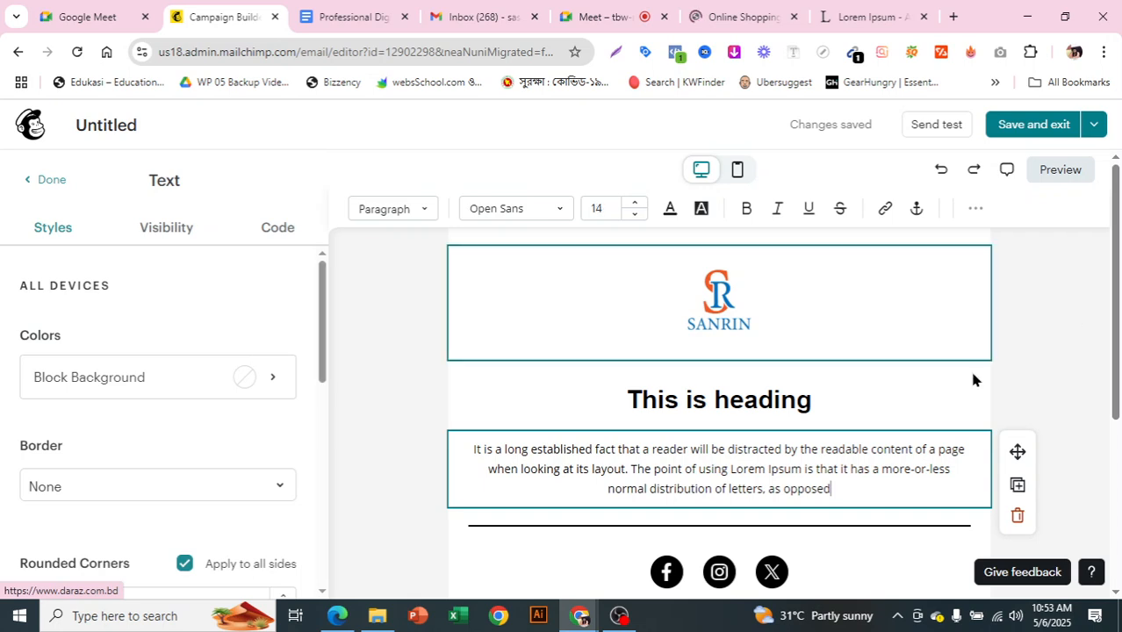
# - Give the pasted paragraph block a solid border of width 1 in dark red
pyautogui.scroll(-1, 681, 364)
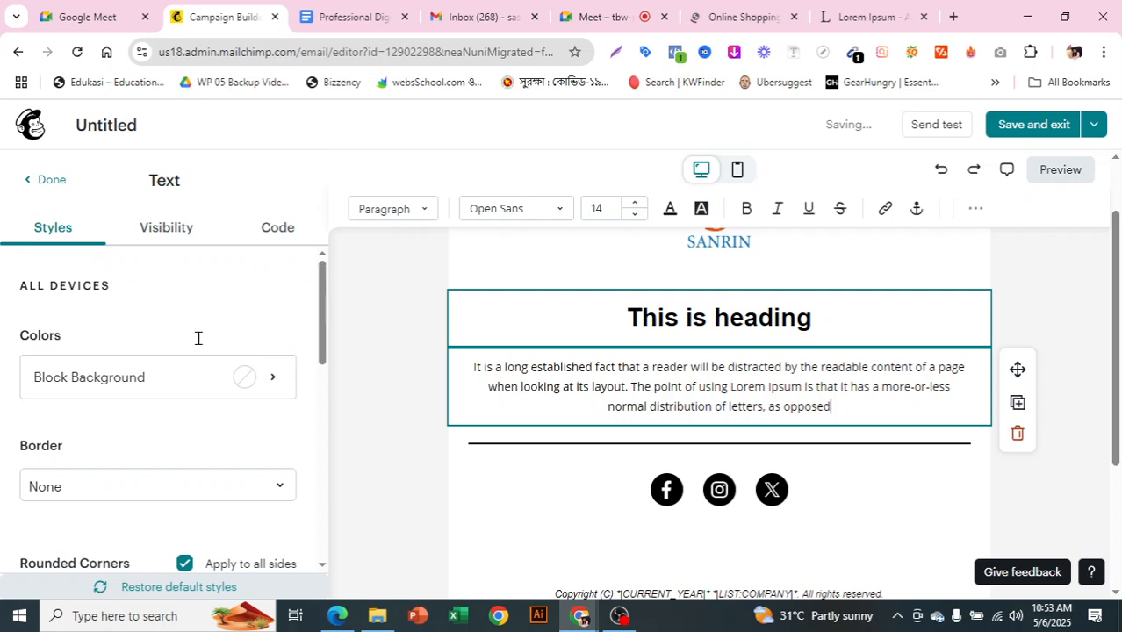
pyautogui.scroll(-3, 253, 386)
pyautogui.scroll(1, 250, 381)
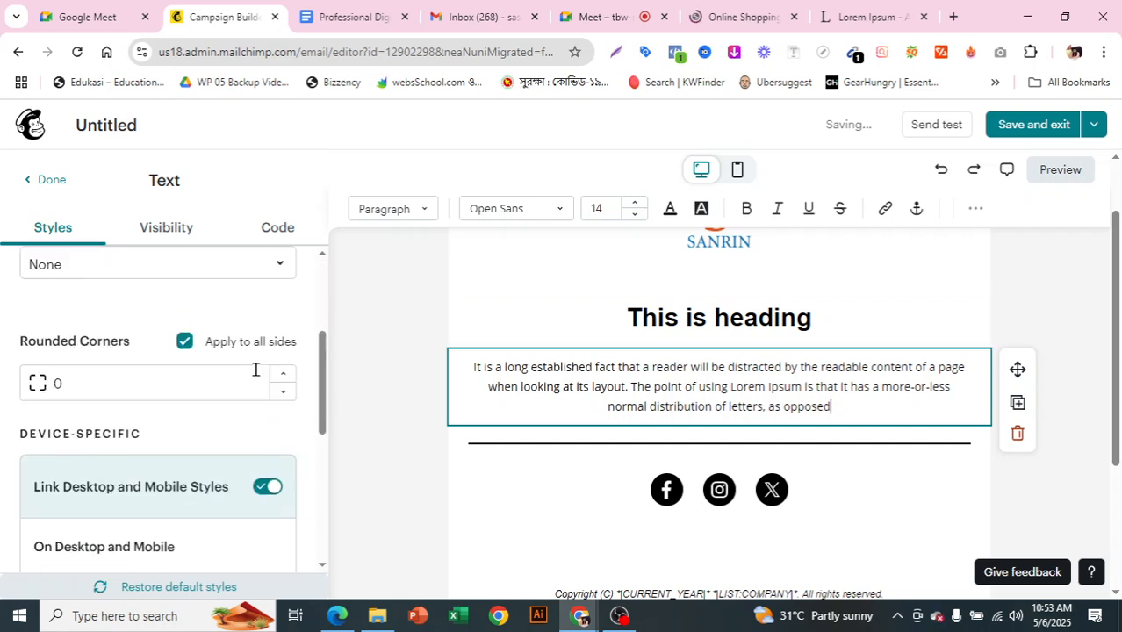
pyautogui.scroll(2, 254, 370)
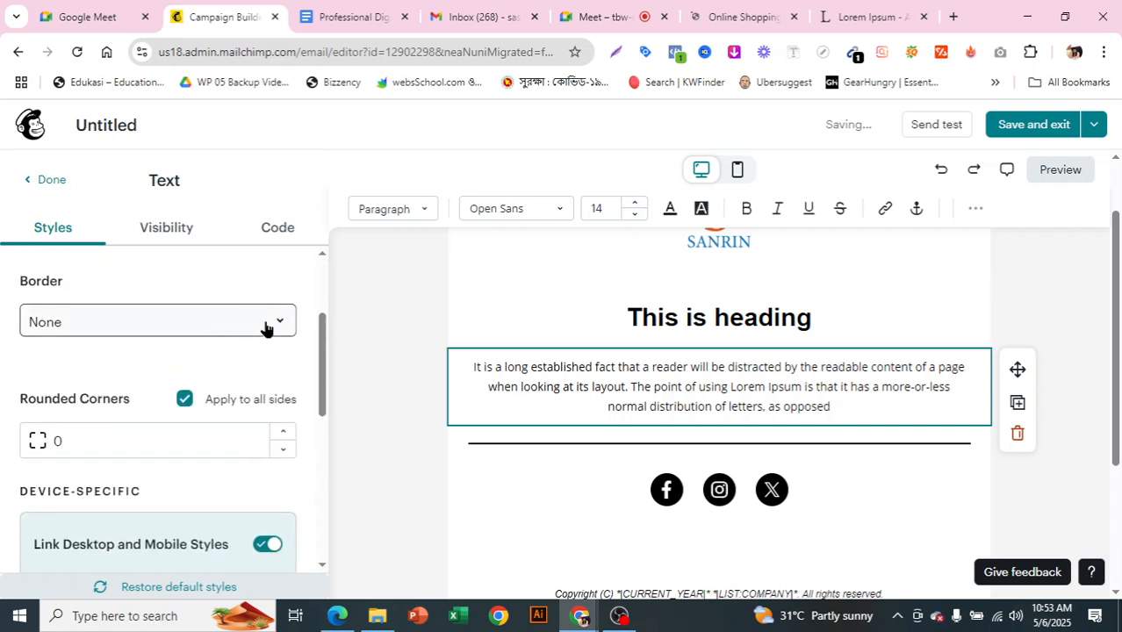
pyautogui.click(175, 322)
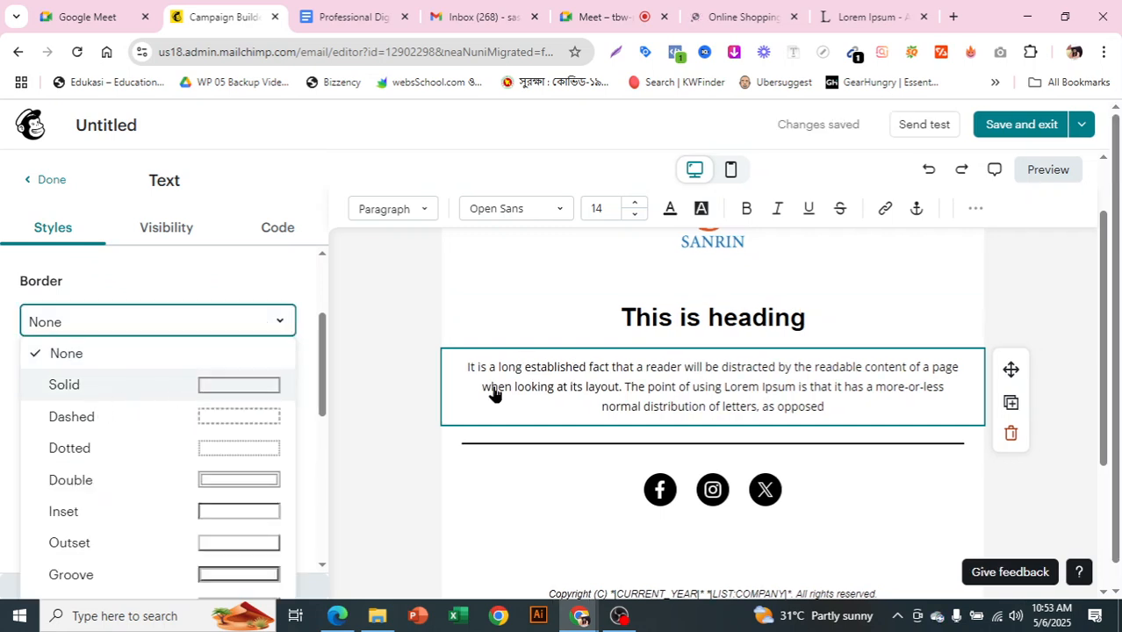
pyautogui.click(223, 386)
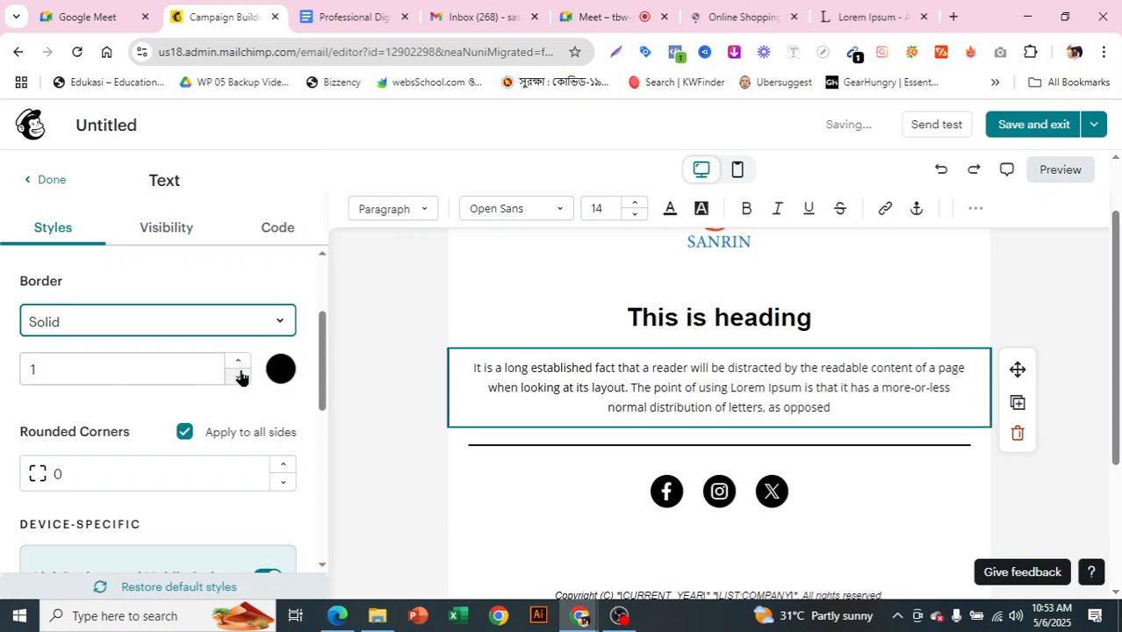
pyautogui.click(285, 369)
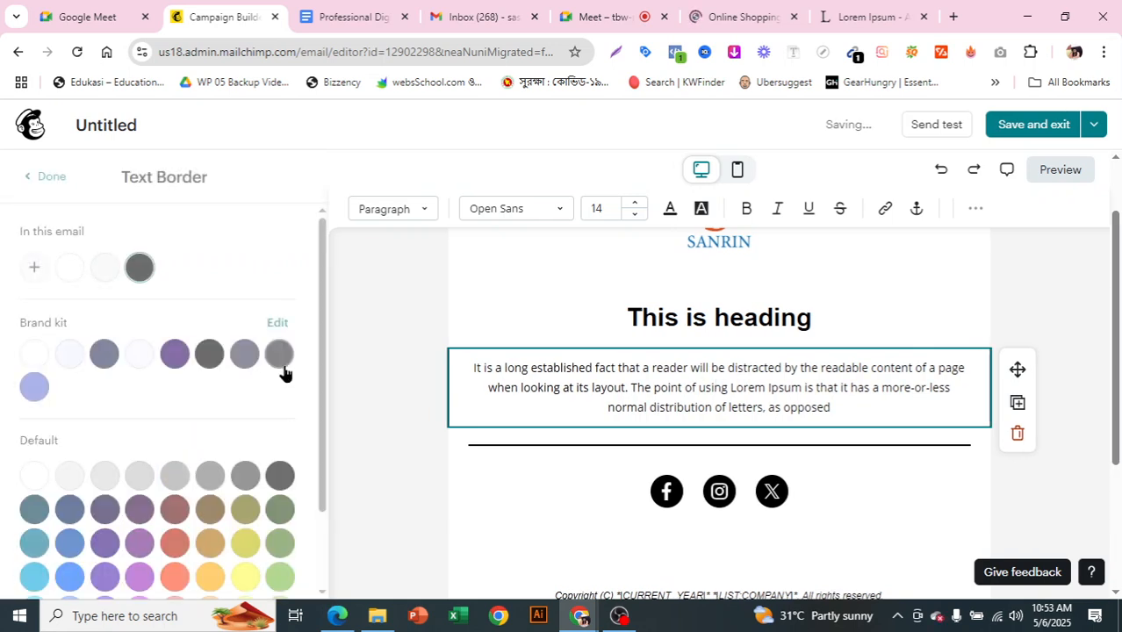
pyautogui.click(179, 550)
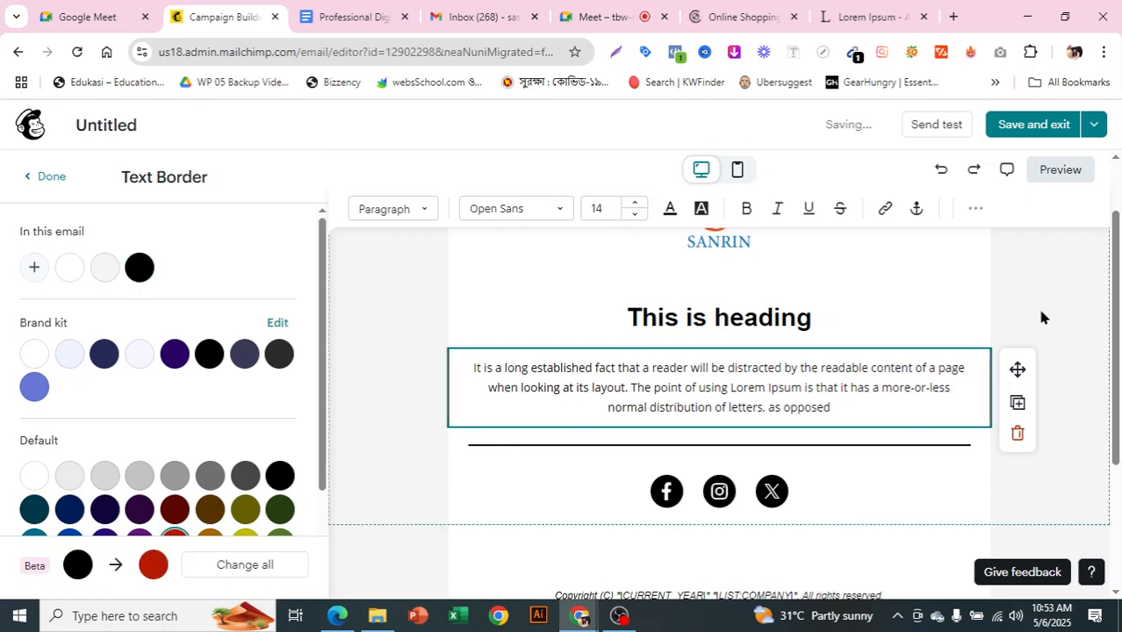
pyautogui.click(1038, 316)
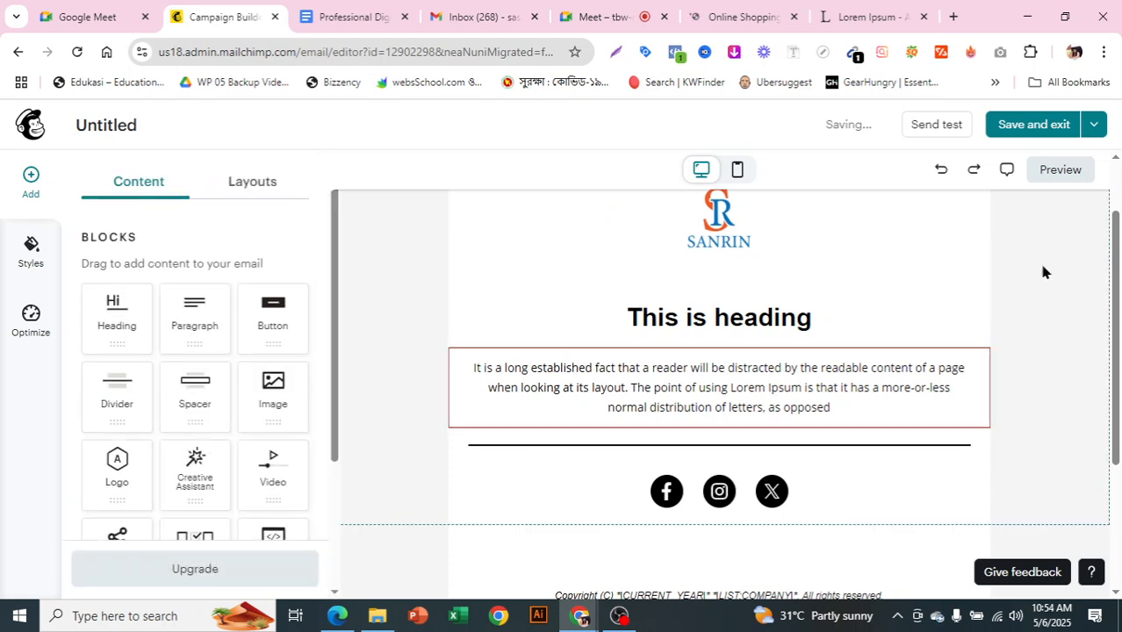
# - Examine the HTML code of the bordered paragraph block, then close the block's settings
pyautogui.click(664, 410)
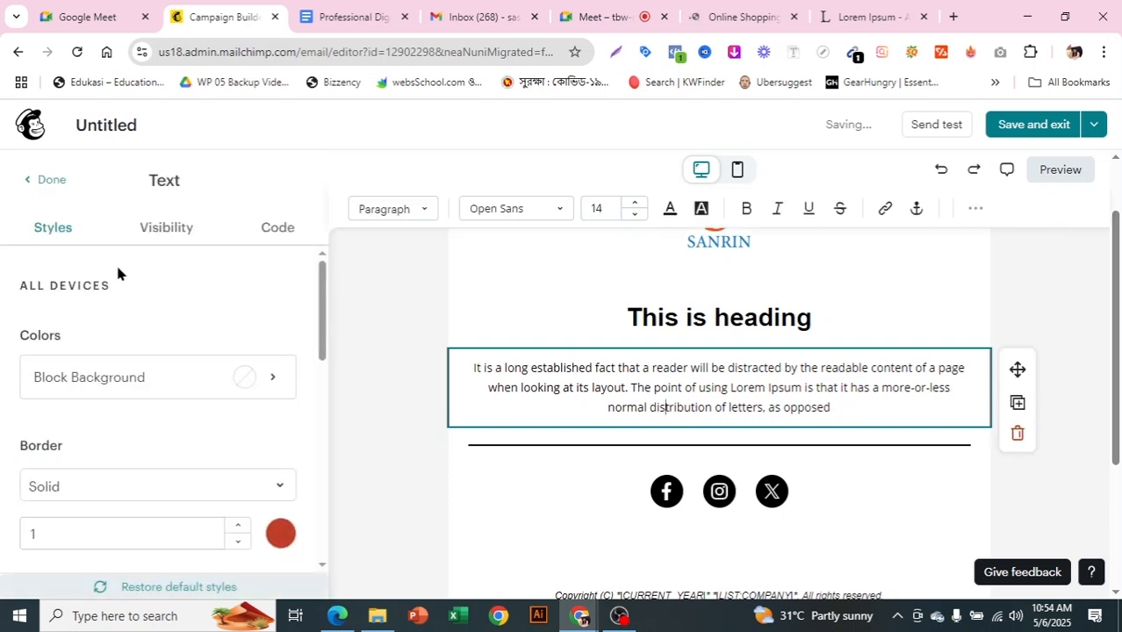
pyautogui.click(267, 229)
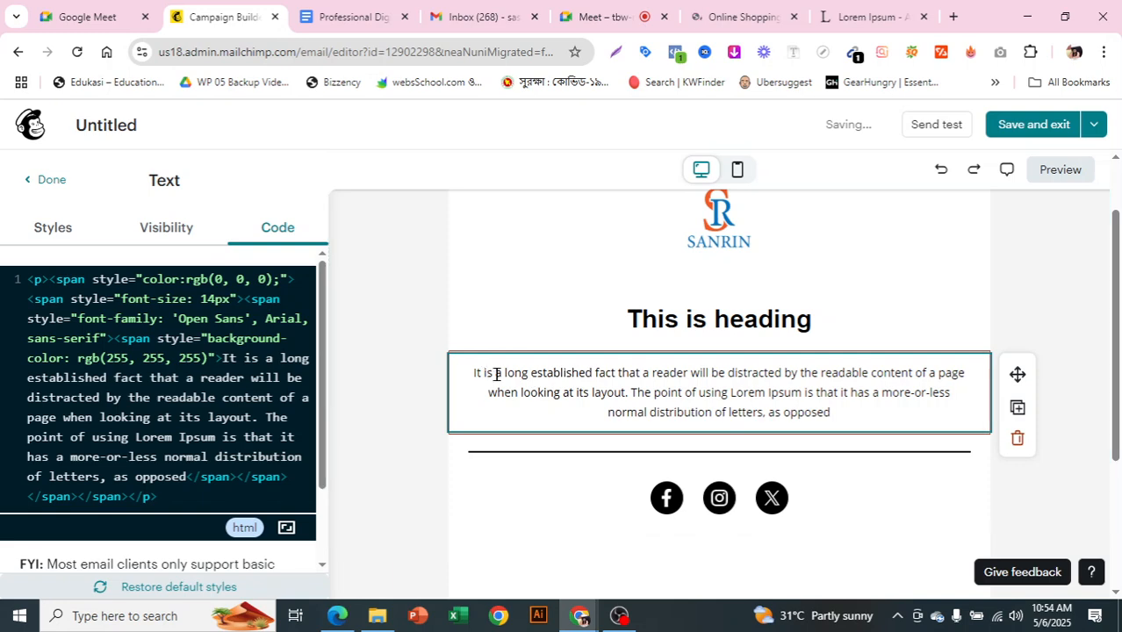
pyautogui.moveTo(28, 279)
pyautogui.mouseDown()
pyautogui.moveTo(302, 458)
pyautogui.moveTo(222, 472)
pyautogui.moveTo(219, 498)
pyautogui.moveTo(176, 387)
pyautogui.moveTo(41, 269)
pyautogui.mouseUp()
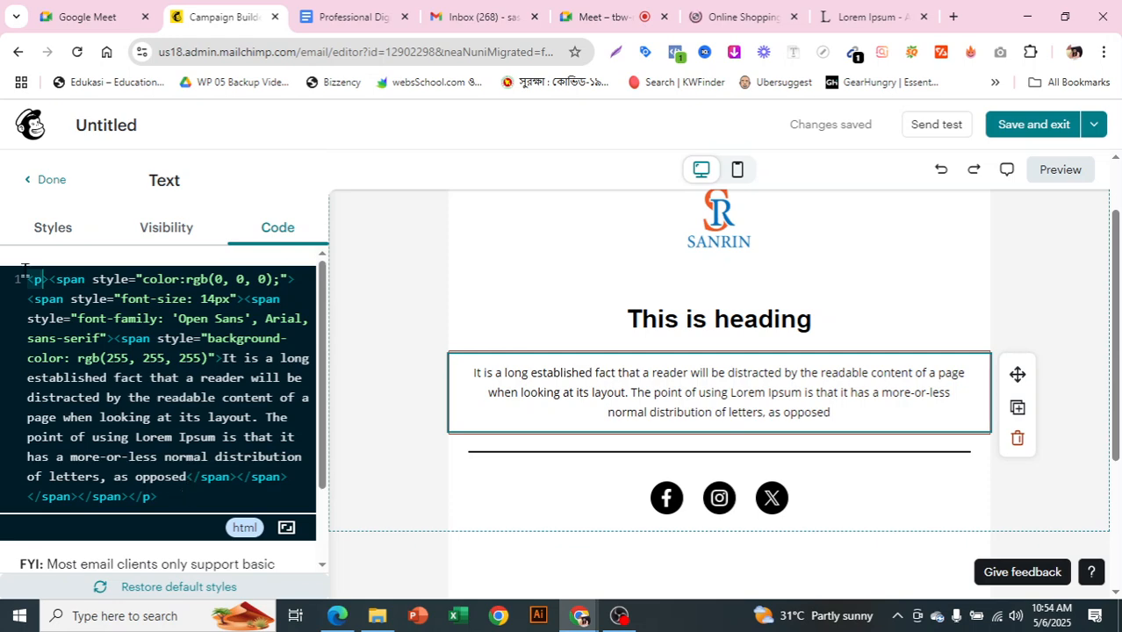
pyautogui.click(51, 233)
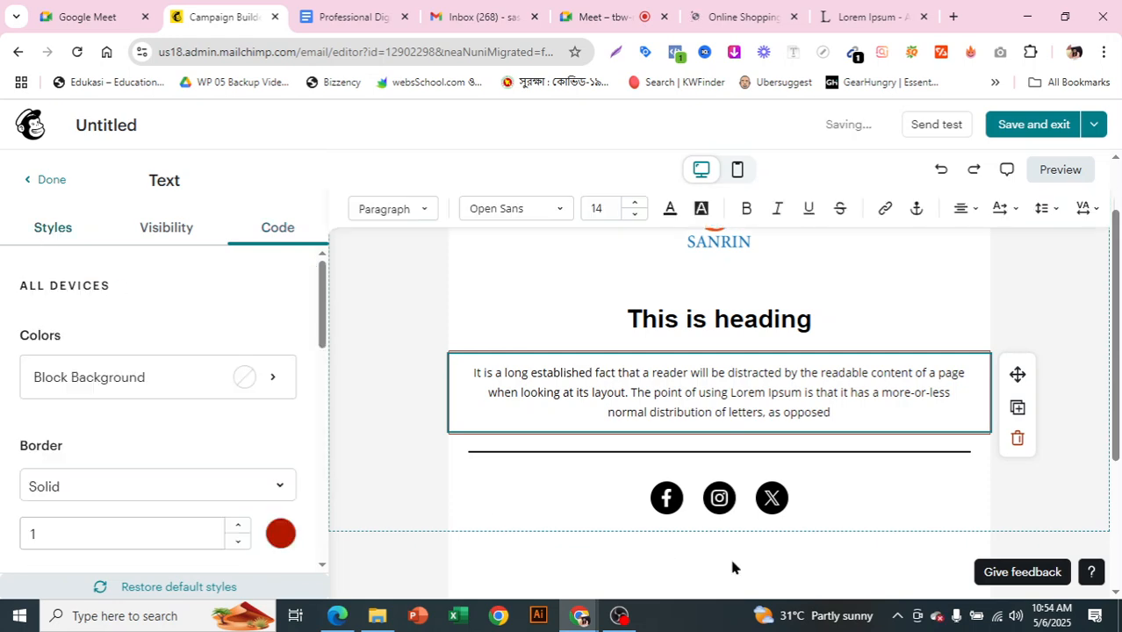
pyautogui.click(44, 180)
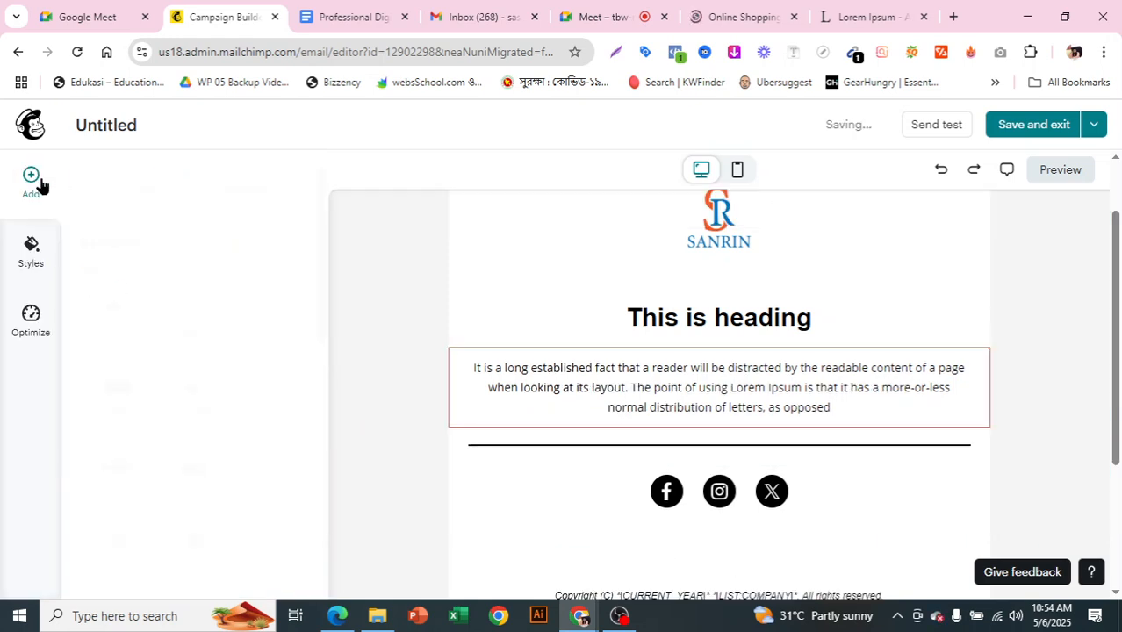
# - Add a button block between the bordered paragraph and the divider, and replace its placeholder label with "Order No"
pyautogui.scroll(-1, 784, 353)
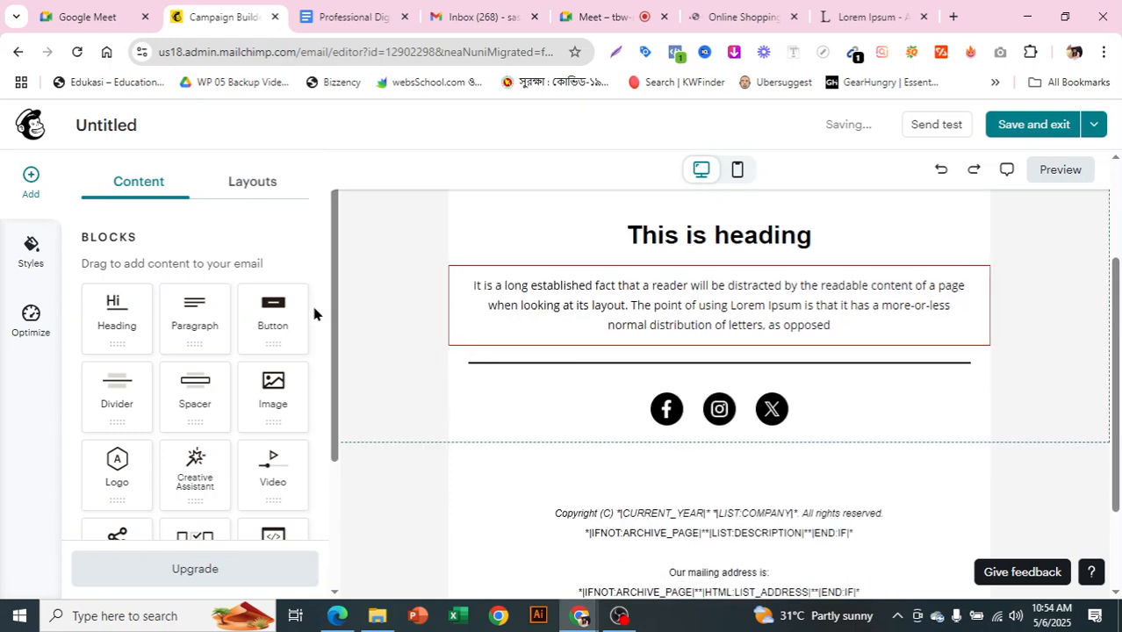
pyautogui.moveTo(272, 314); pyautogui.dragTo(666, 326)
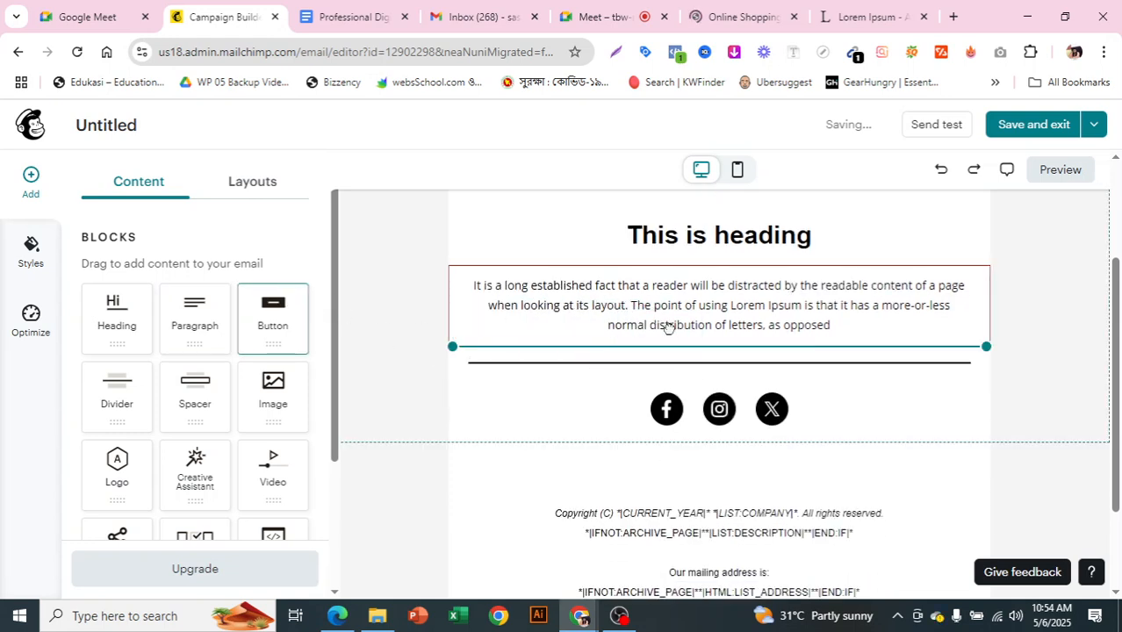
pyautogui.doubleClick(676, 376)
pyautogui.moveTo(763, 380); pyautogui.dragTo(661, 373)
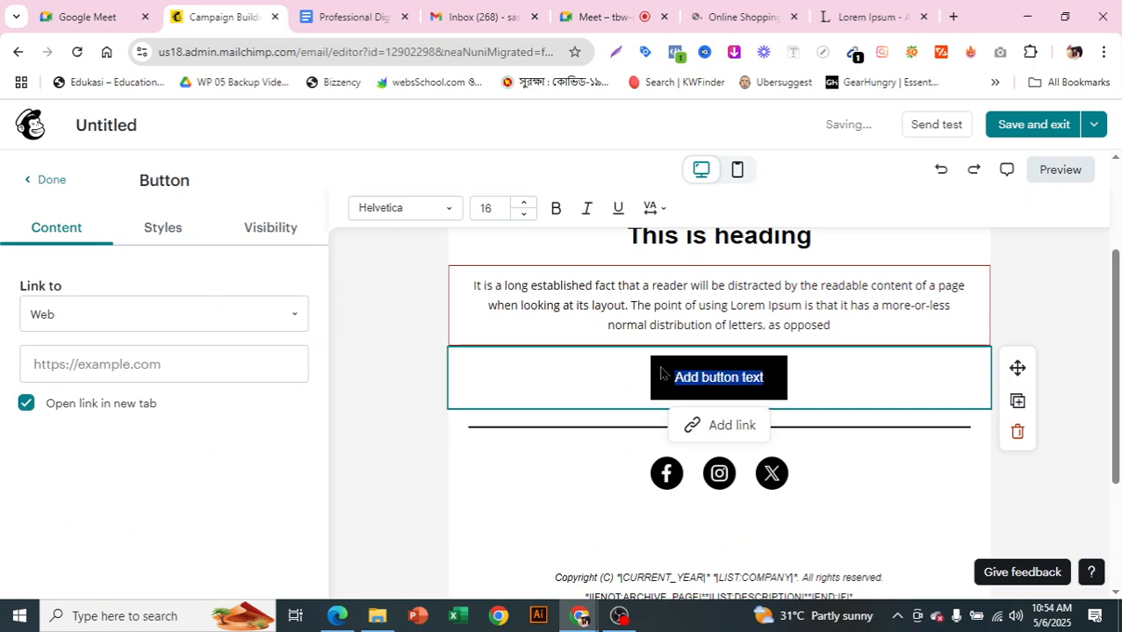
pyautogui.press('BackSpace')
pyautogui.write('Or')
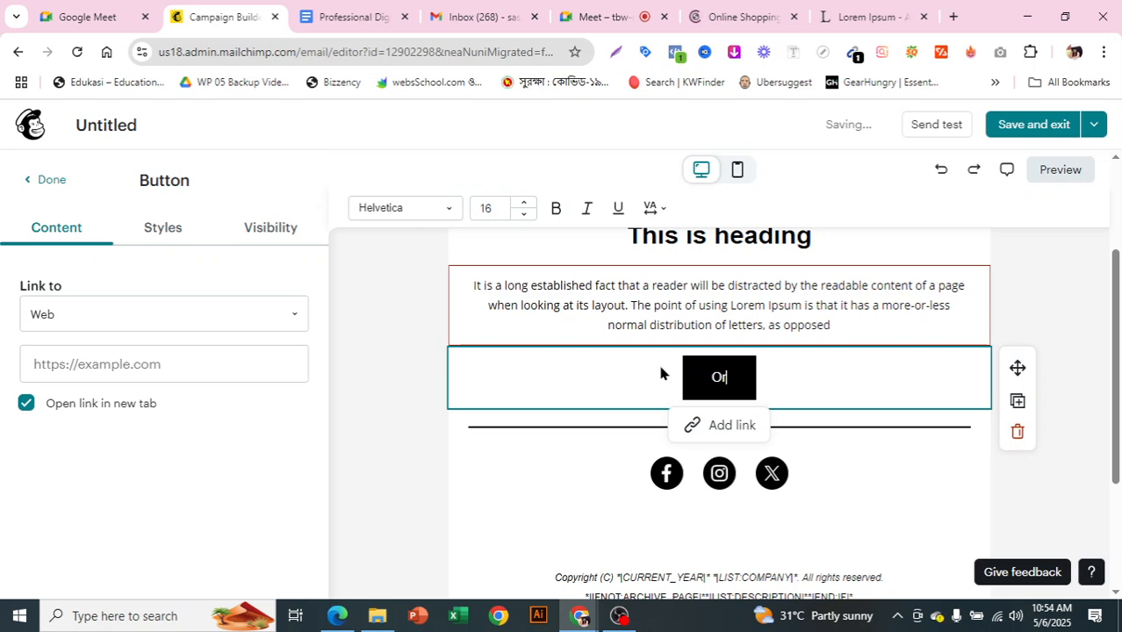
pyautogui.write('der N')
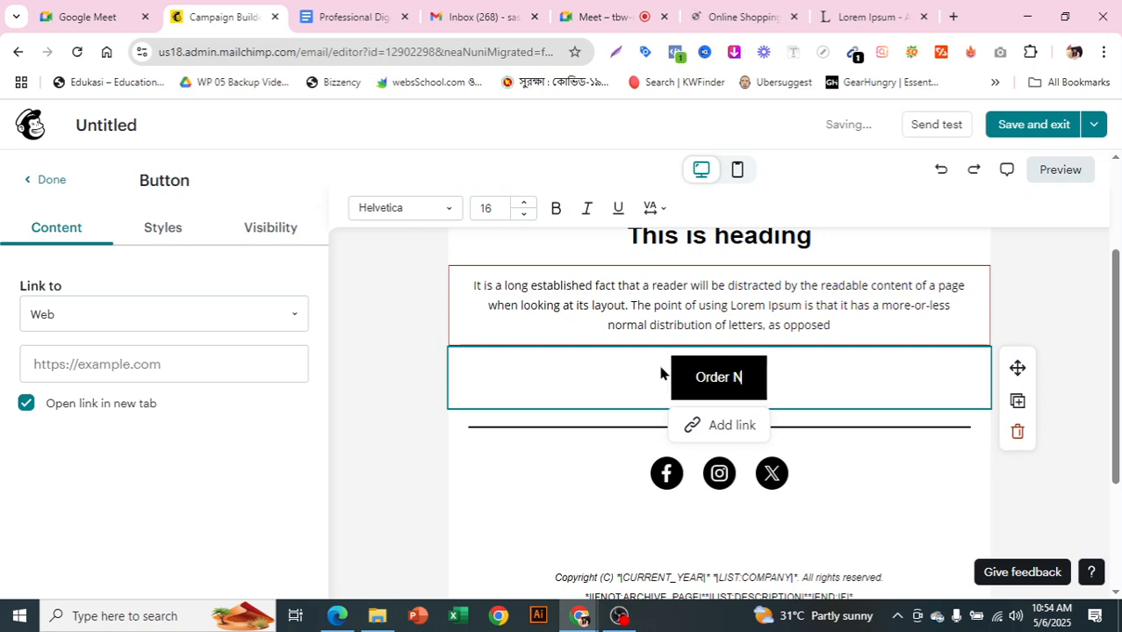
pyautogui.write('o')
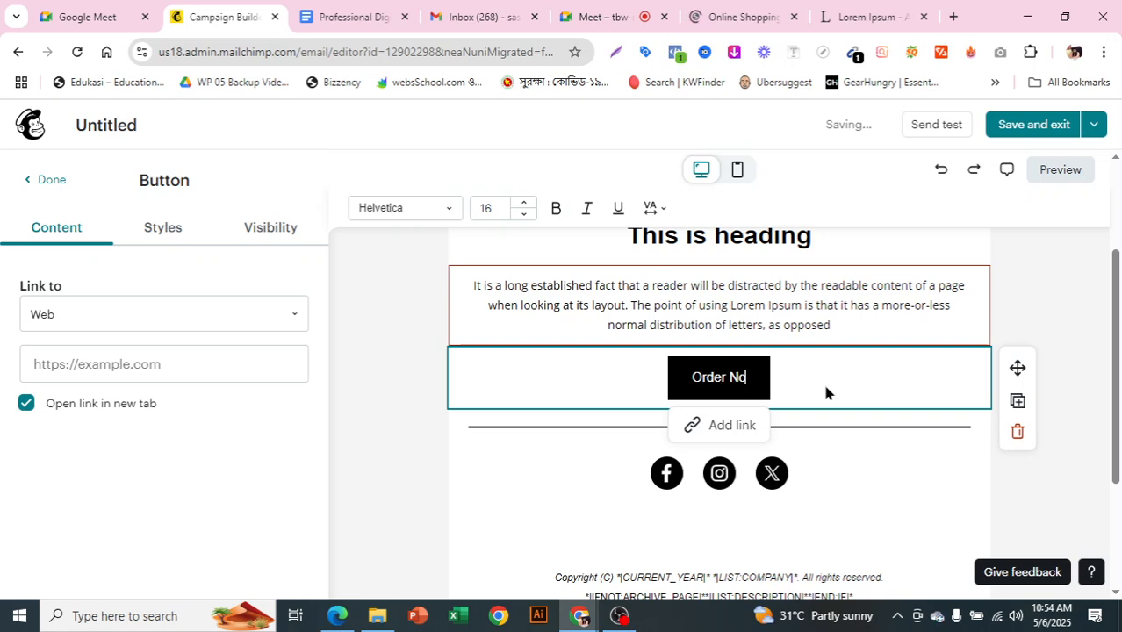
# - Replace the whole button label with "30% discount"
pyautogui.hotkey('ctrl', 'a')
pyautogui.press('BackSpace')
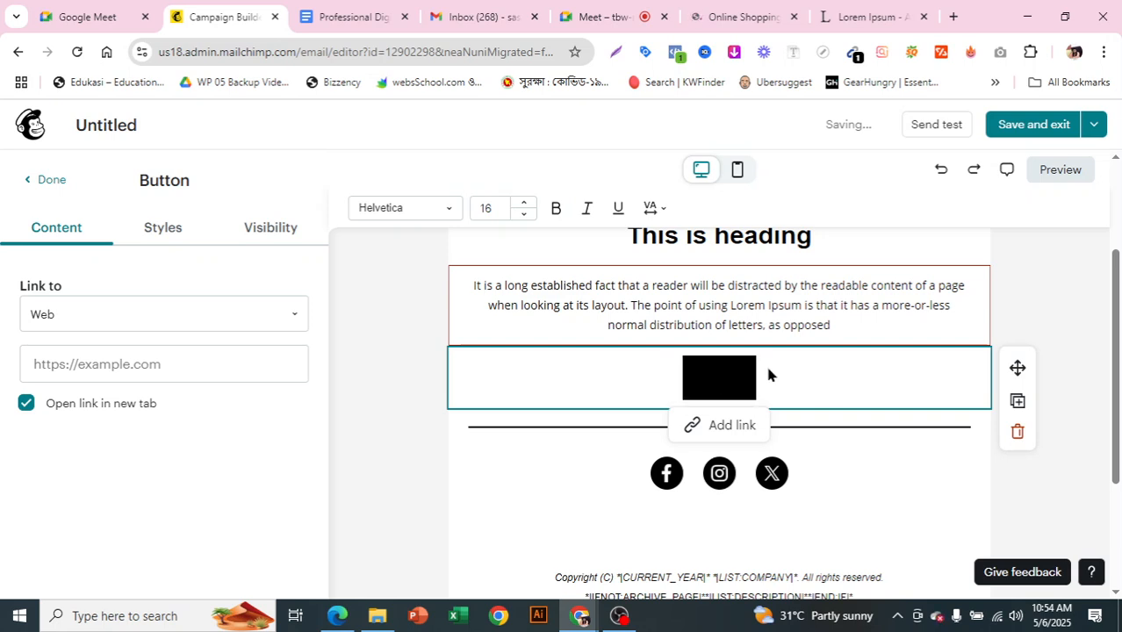
pyautogui.write('30% discount')
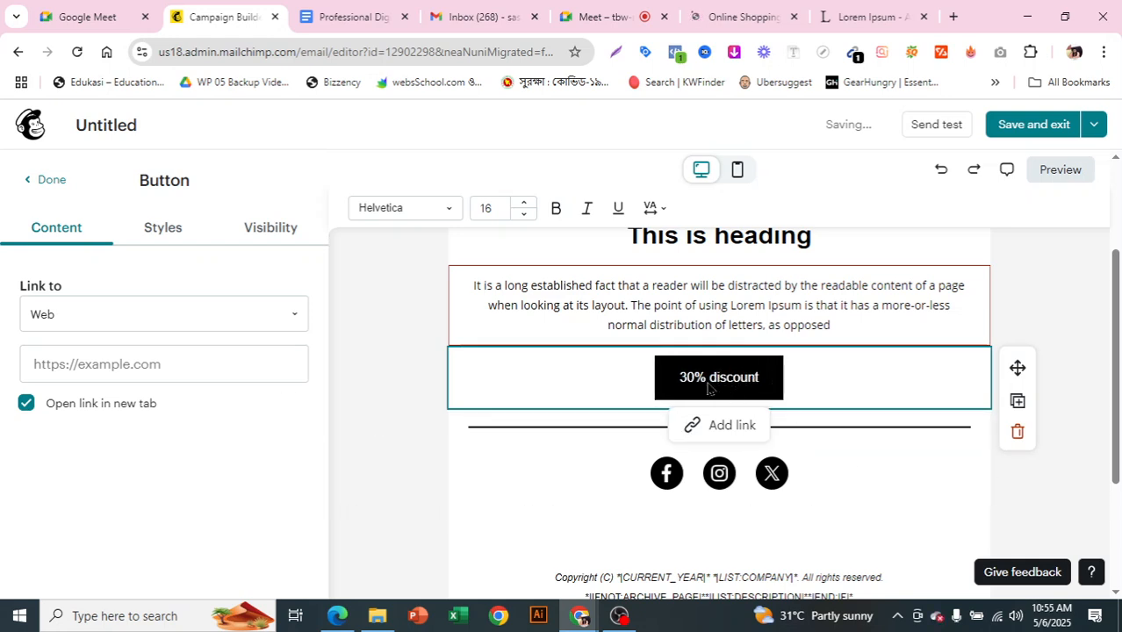
pyautogui.click(138, 361)
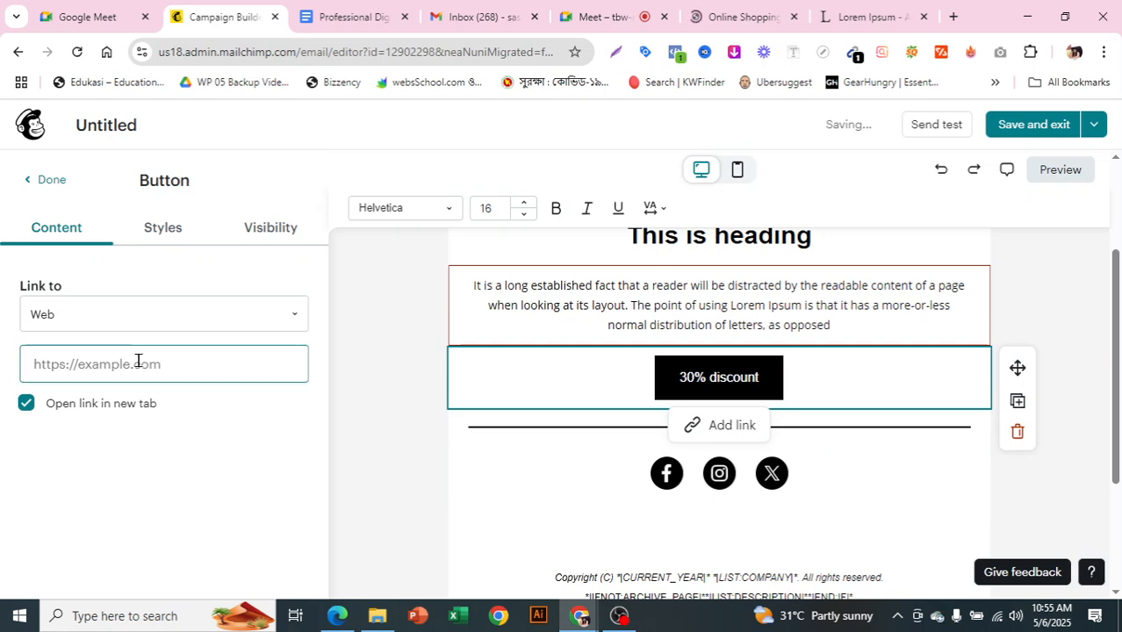
pyautogui.hotkey('ctrl', 'v')
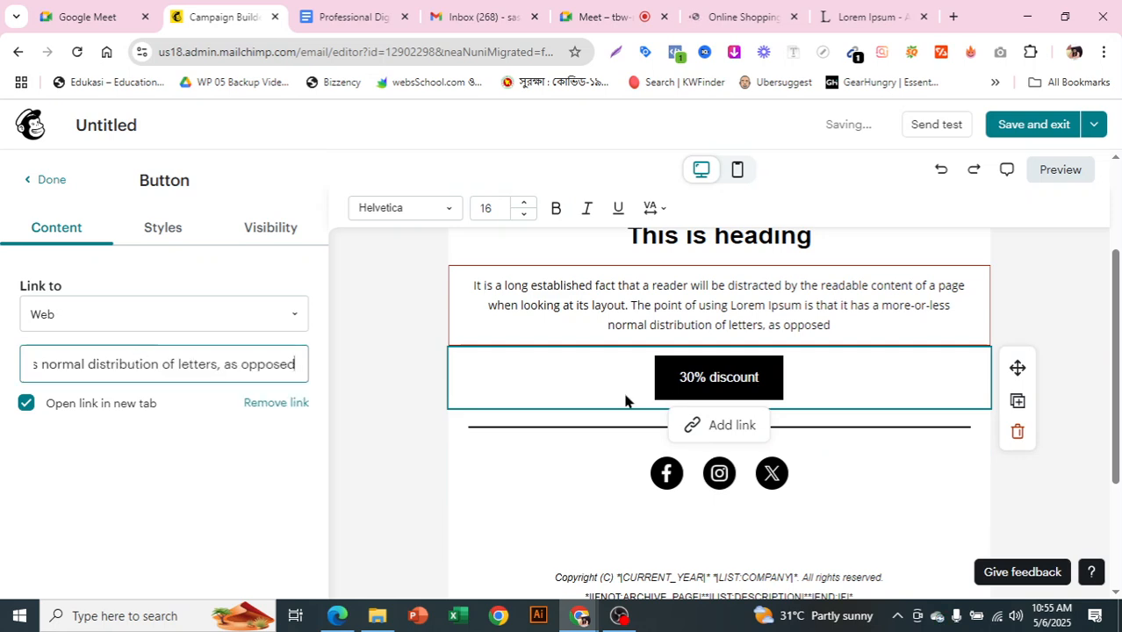
pyautogui.moveTo(296, 365); pyautogui.dragTo(182, 390)
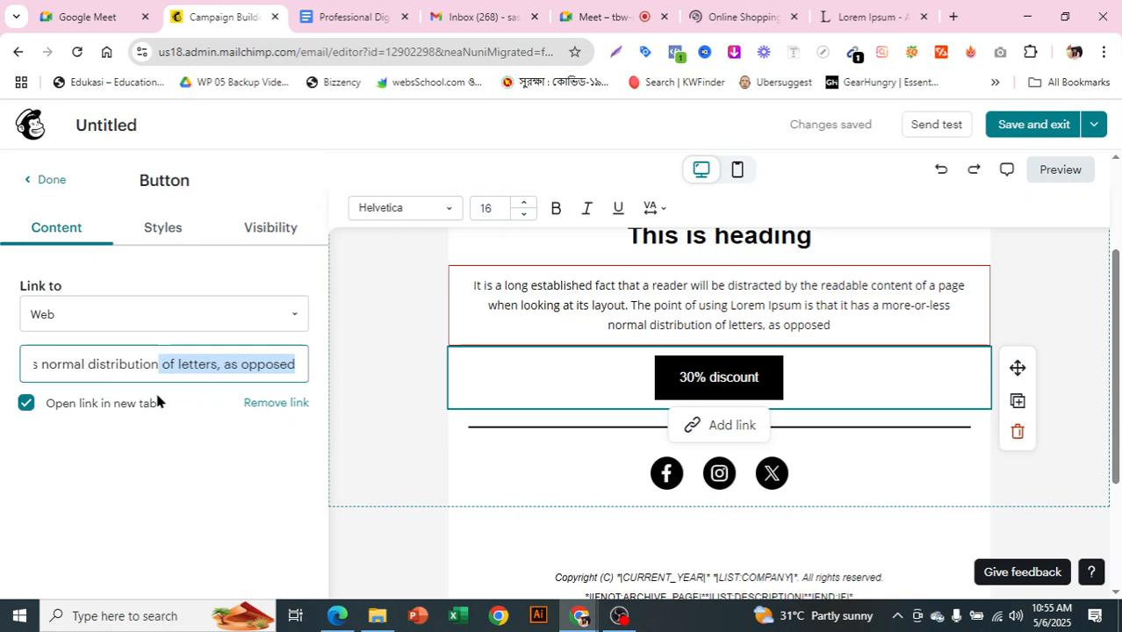
pyautogui.hotkey('ctrl', 'a')
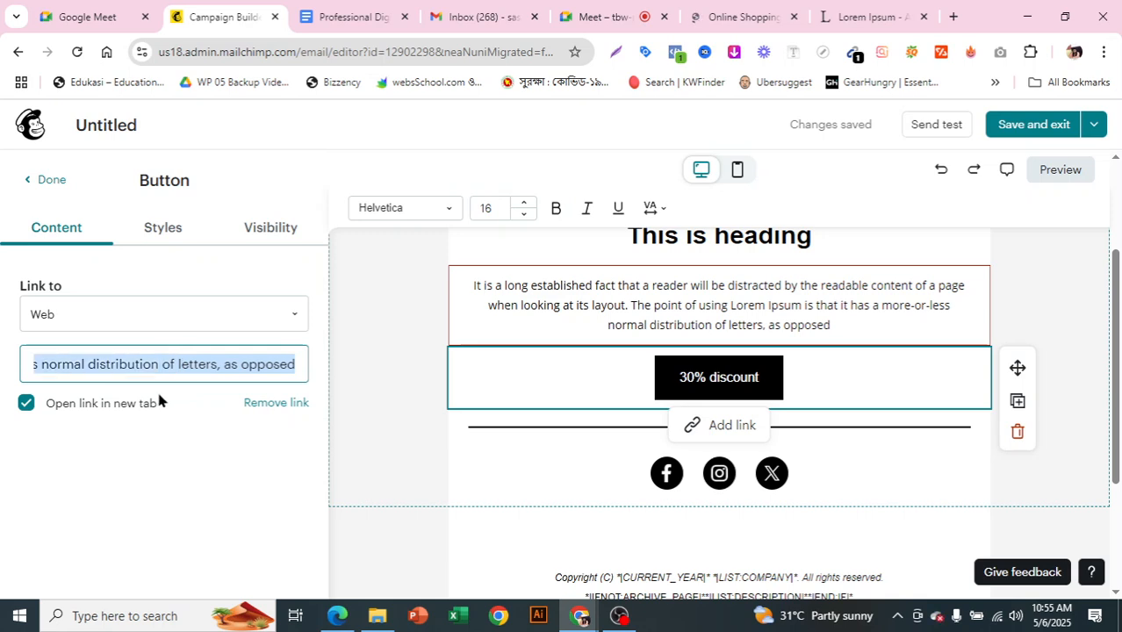
pyautogui.press('BackSpace')
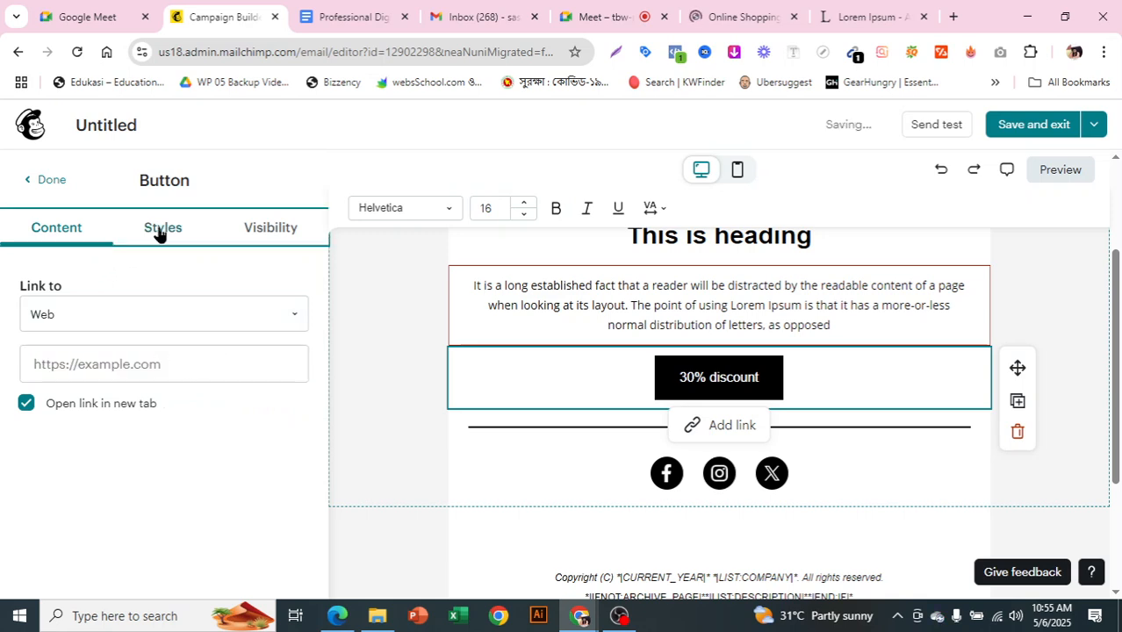
# - Try the round, pill and custom corner shapes on the "30% discount" button, and settle on Pill
pyautogui.click(160, 232)
pyautogui.click(124, 338)
pyautogui.click(190, 346)
pyautogui.click(276, 344)
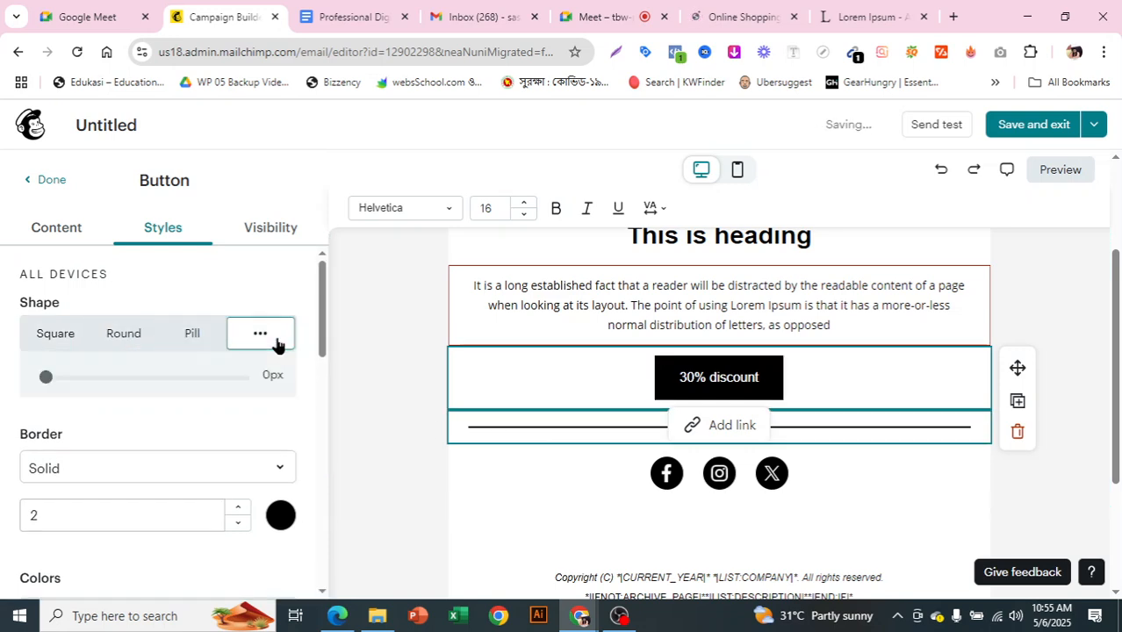
pyautogui.moveTo(40, 379); pyautogui.dragTo(215, 401)
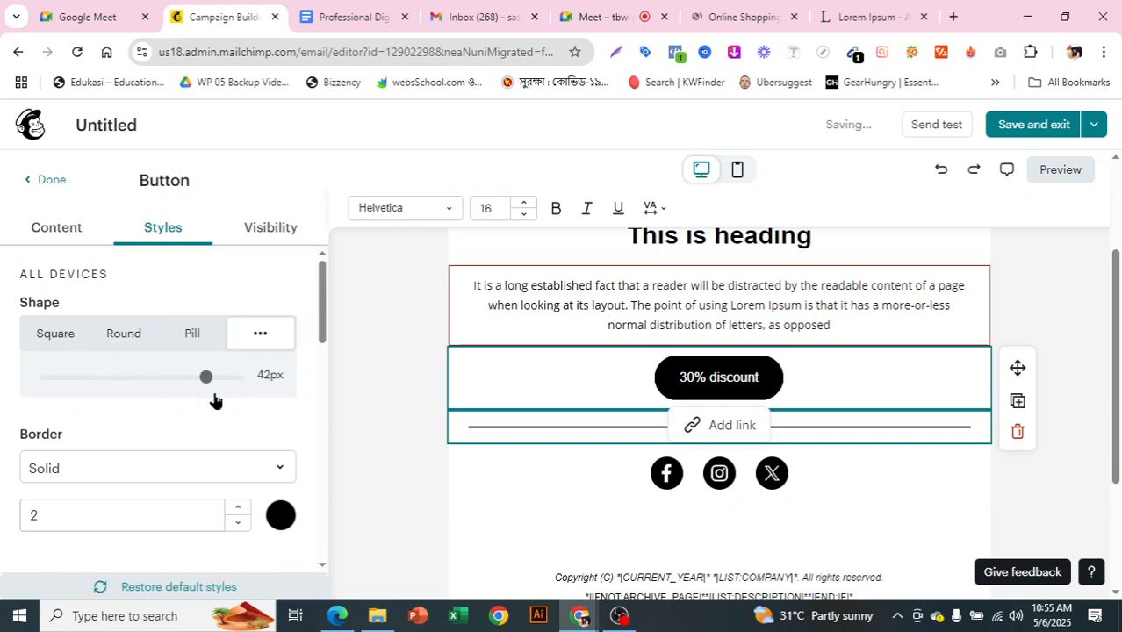
pyautogui.click(44, 377)
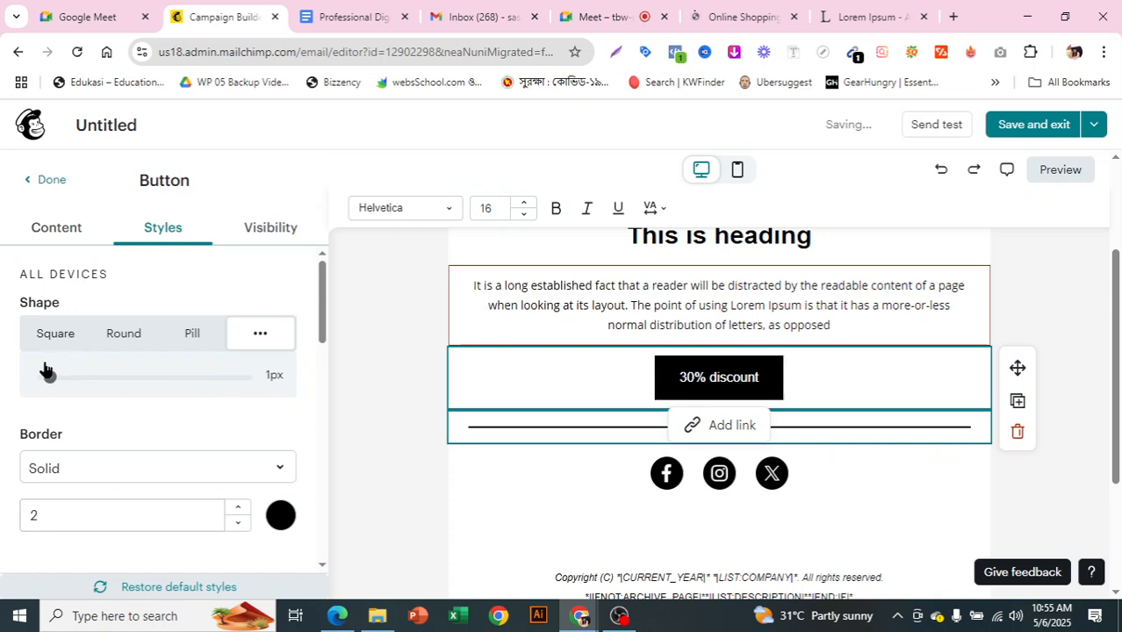
pyautogui.click(182, 343)
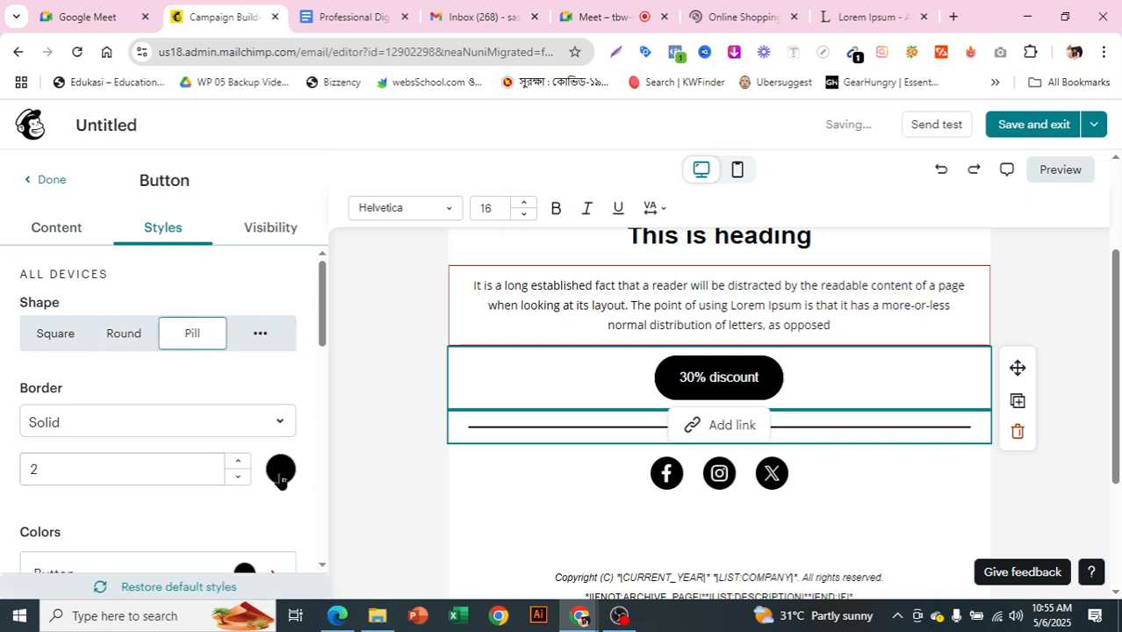
# - Give the "30% discount" button a dashed border in the brand kit's dark purple #2A0063
pyautogui.scroll(-1, 275, 471)
pyautogui.click(274, 395)
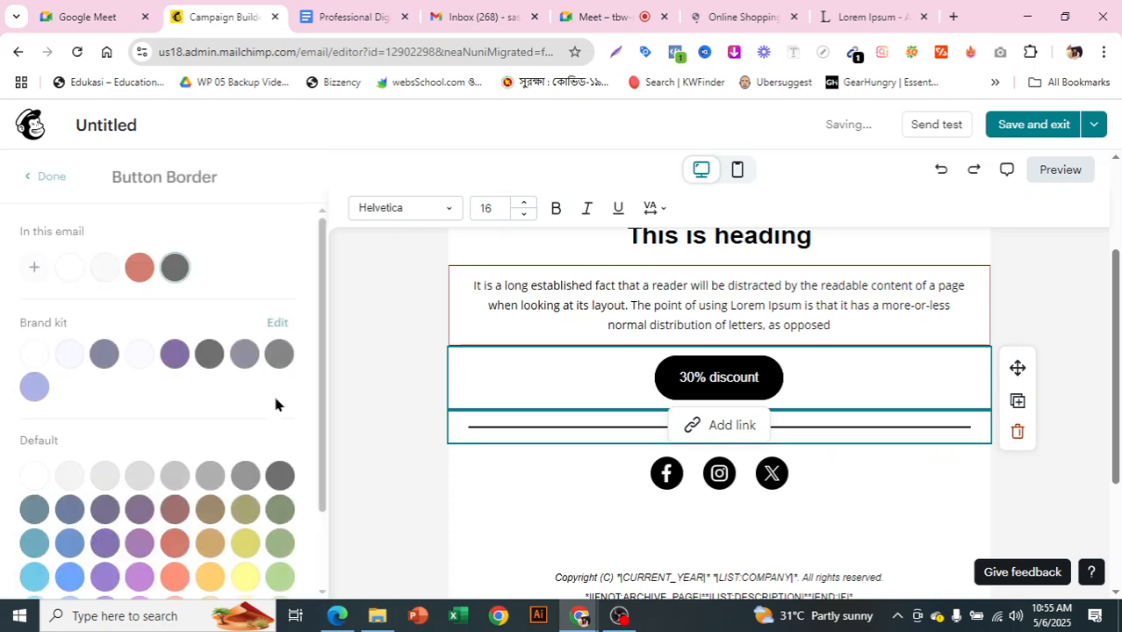
pyautogui.click(173, 358)
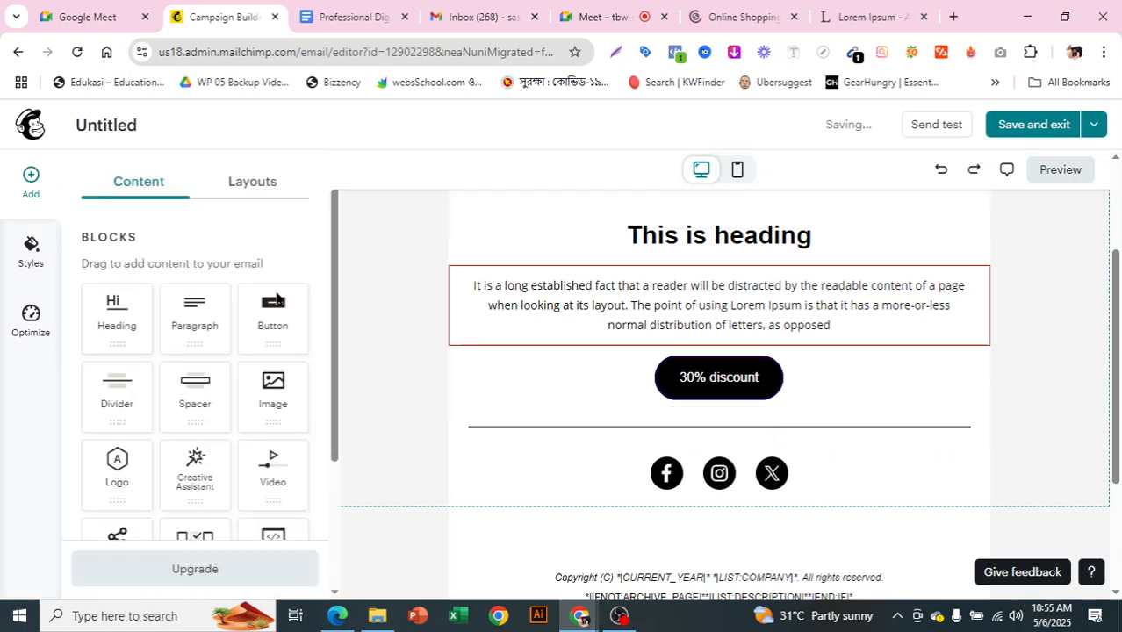
pyautogui.click(722, 368)
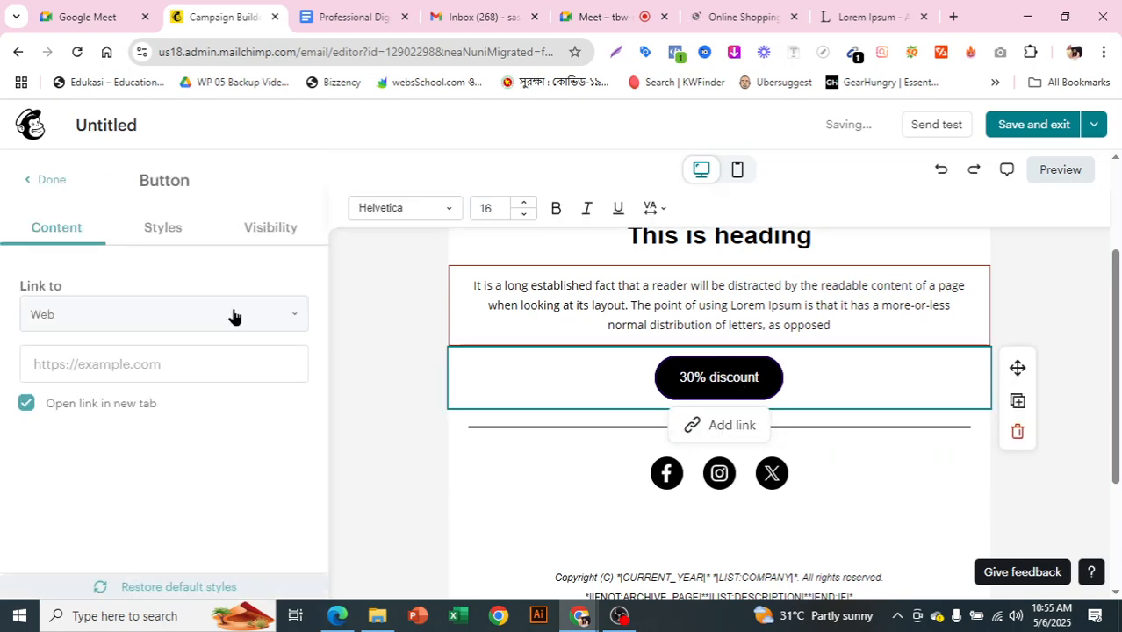
pyautogui.click(167, 229)
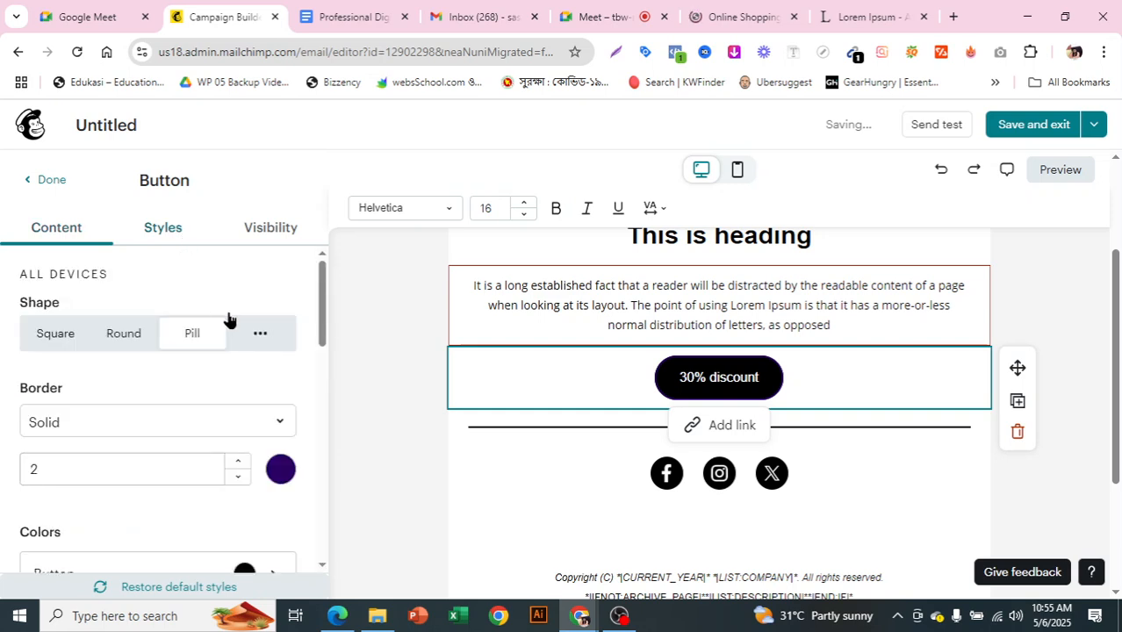
pyautogui.scroll(-2, 240, 353)
pyautogui.click(282, 339)
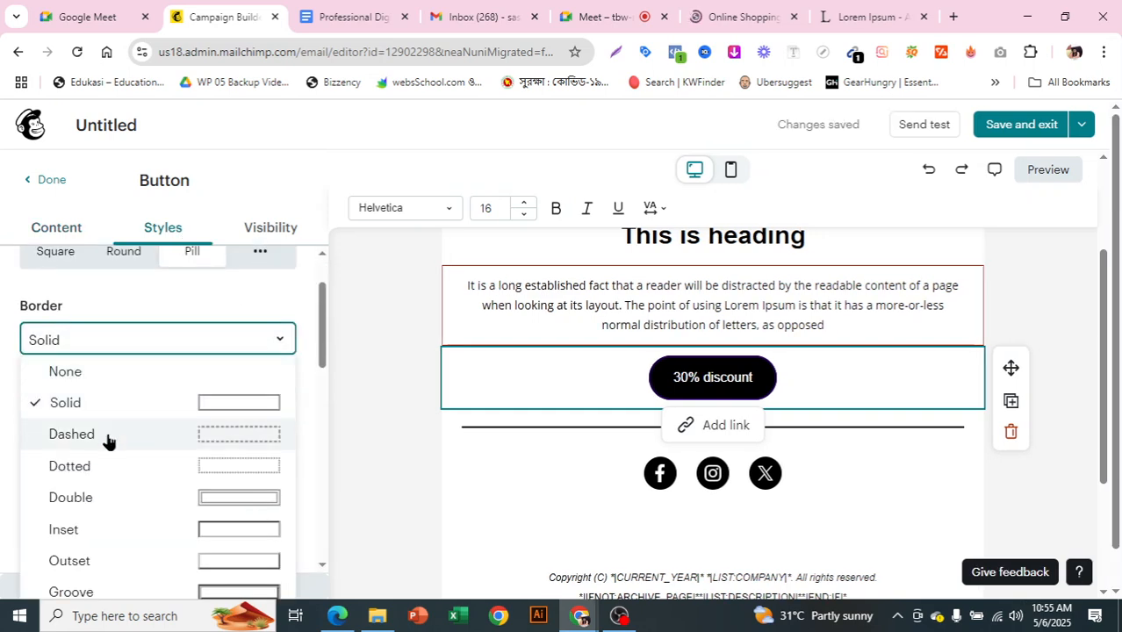
pyautogui.click(108, 436)
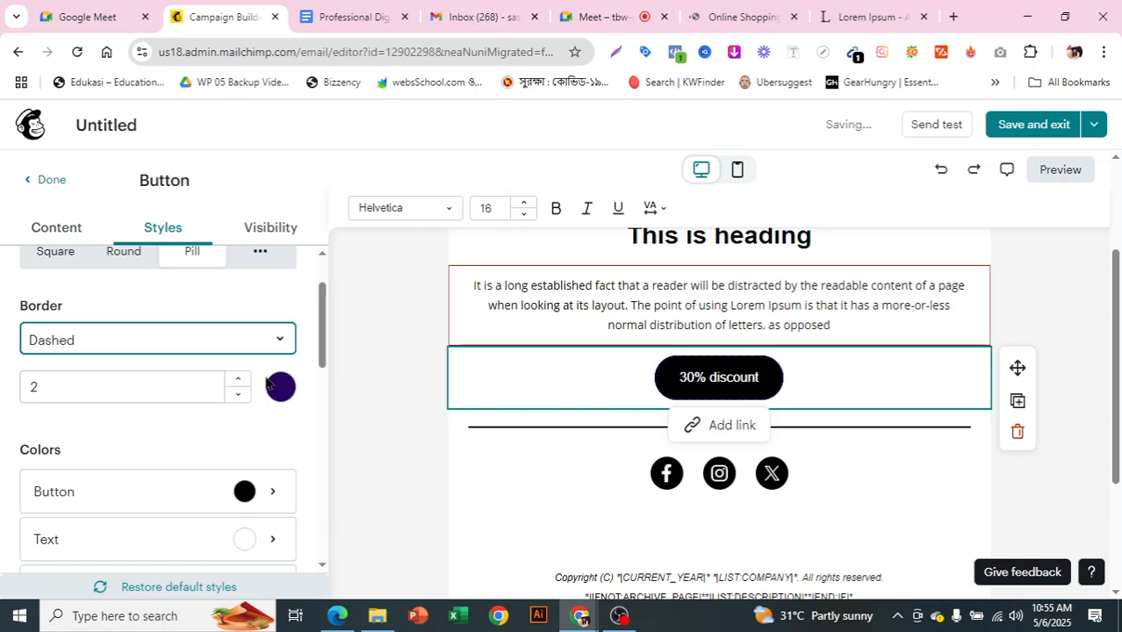
# - Set the "30% discount" button's fill to the default palette's dark maroon, close its settings and review the email
pyautogui.scroll(-1, 138, 454)
pyautogui.scroll(-1, 138, 454)
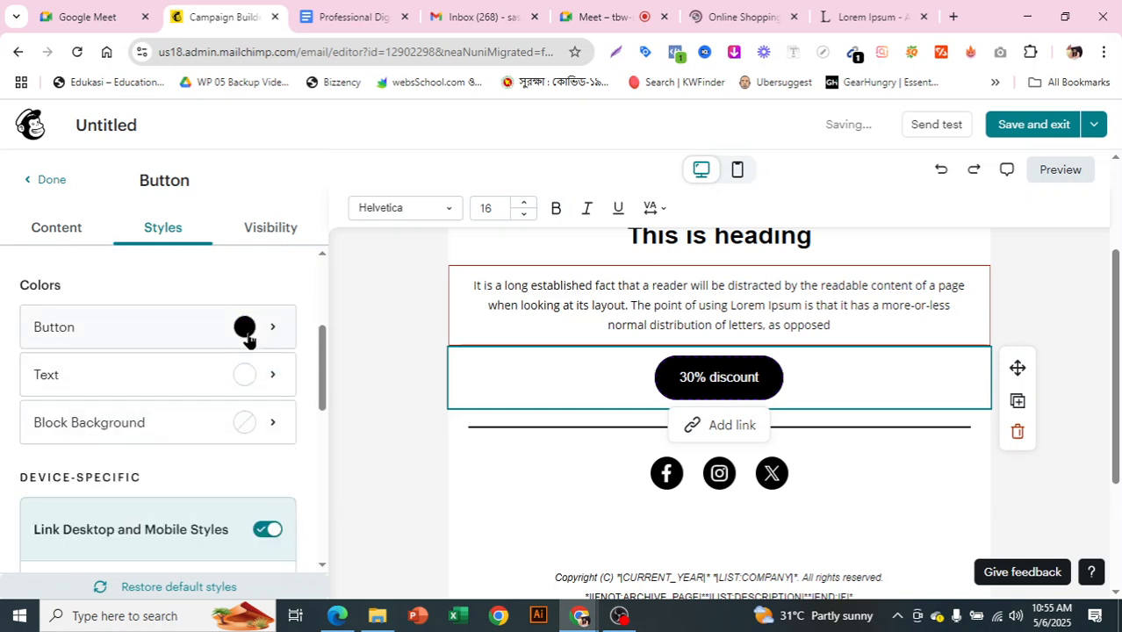
pyautogui.click(249, 338)
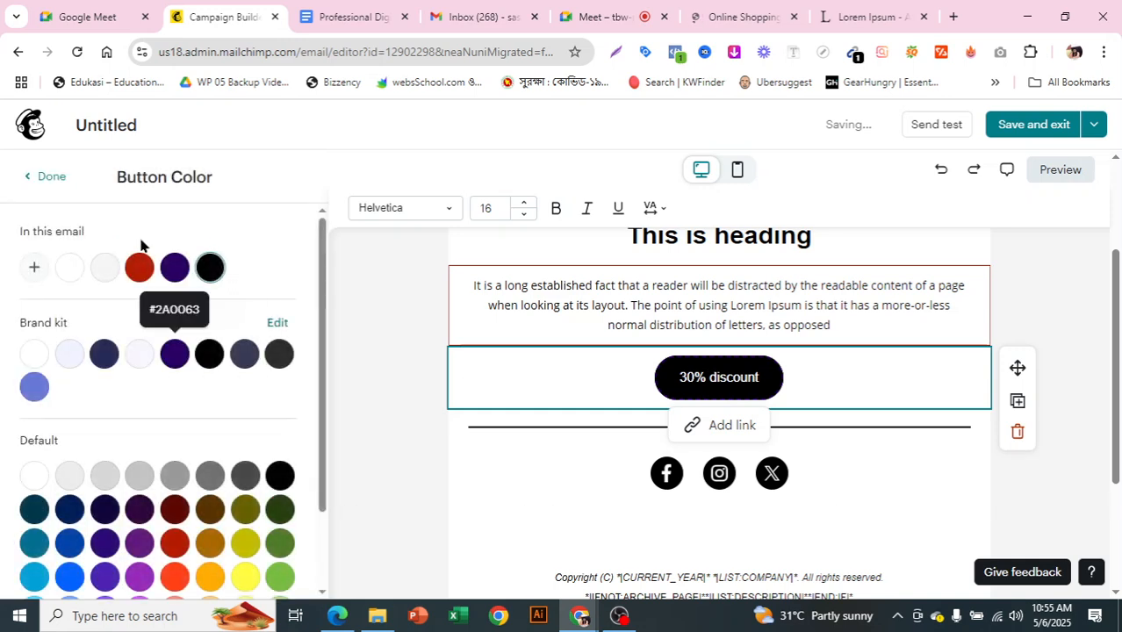
pyautogui.click(140, 269)
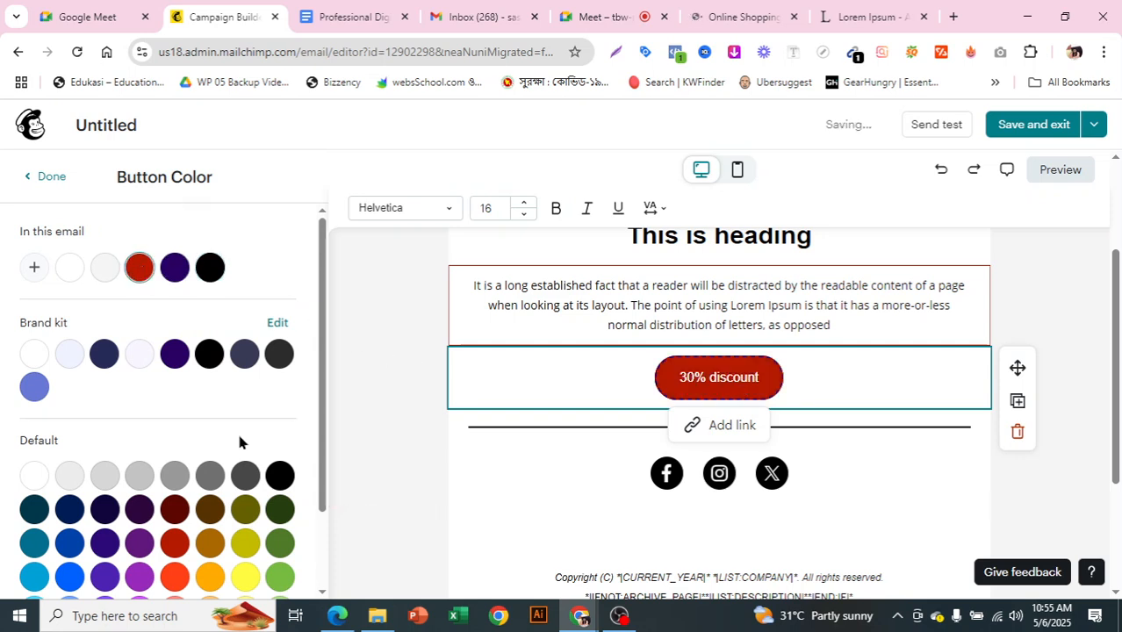
pyautogui.click(175, 509)
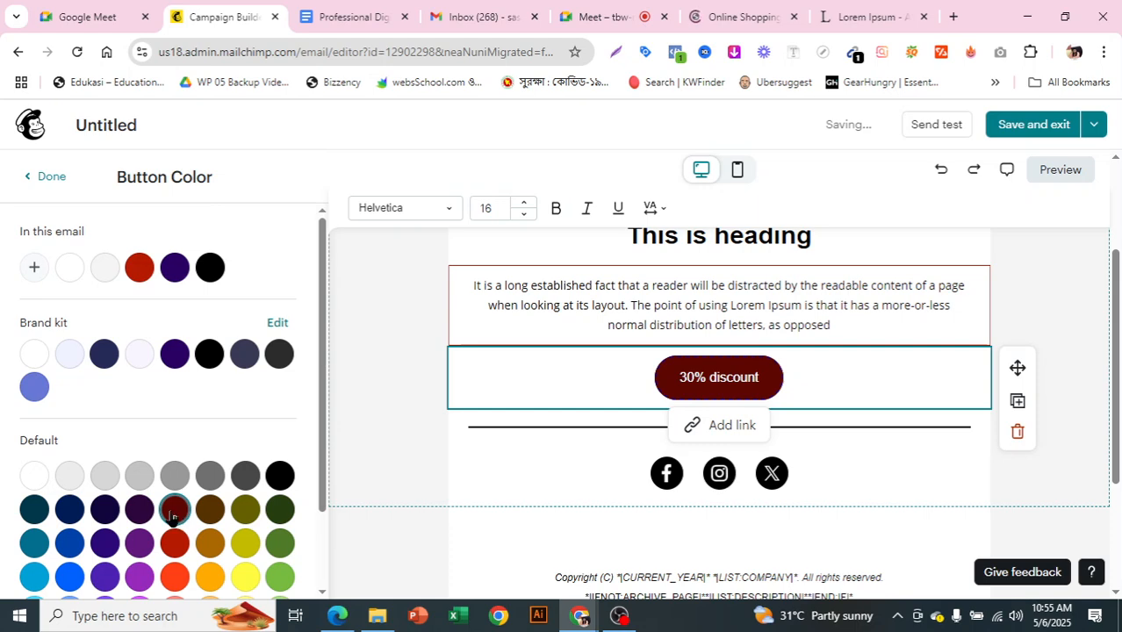
pyautogui.click(385, 423)
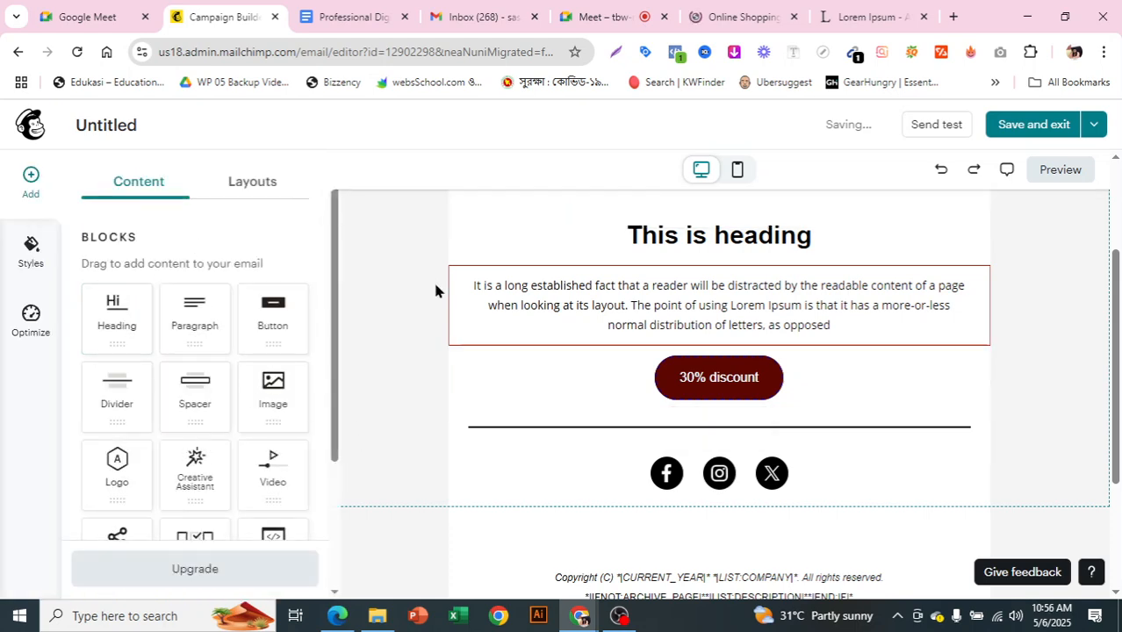
pyautogui.scroll(2, 761, 354)
pyautogui.scroll(-1, 790, 377)
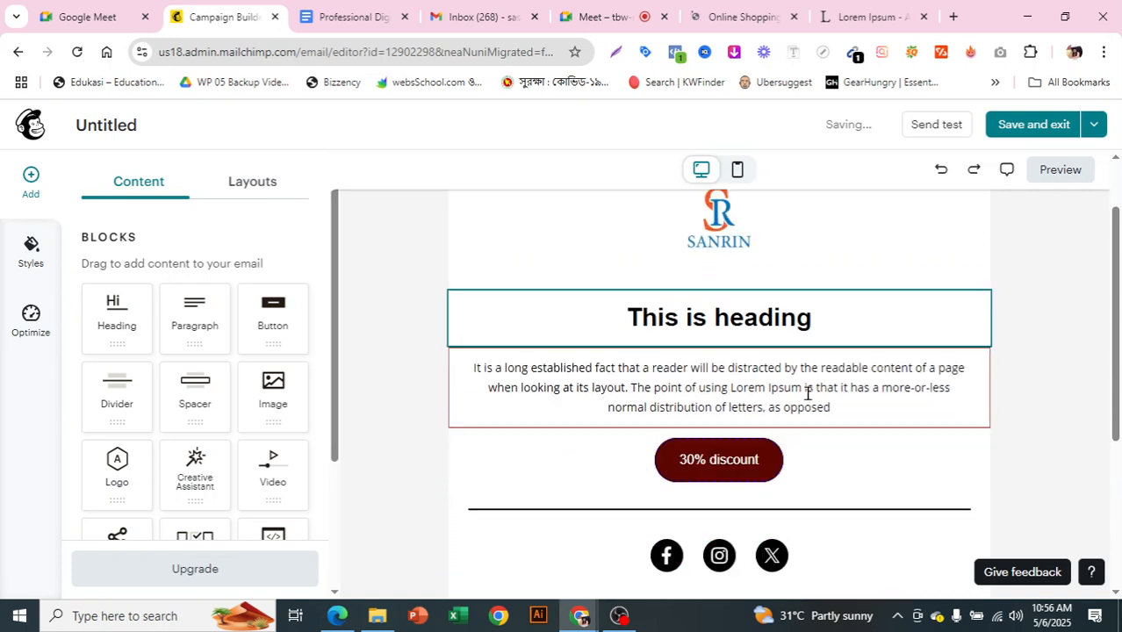
pyautogui.scroll(-1, 817, 417)
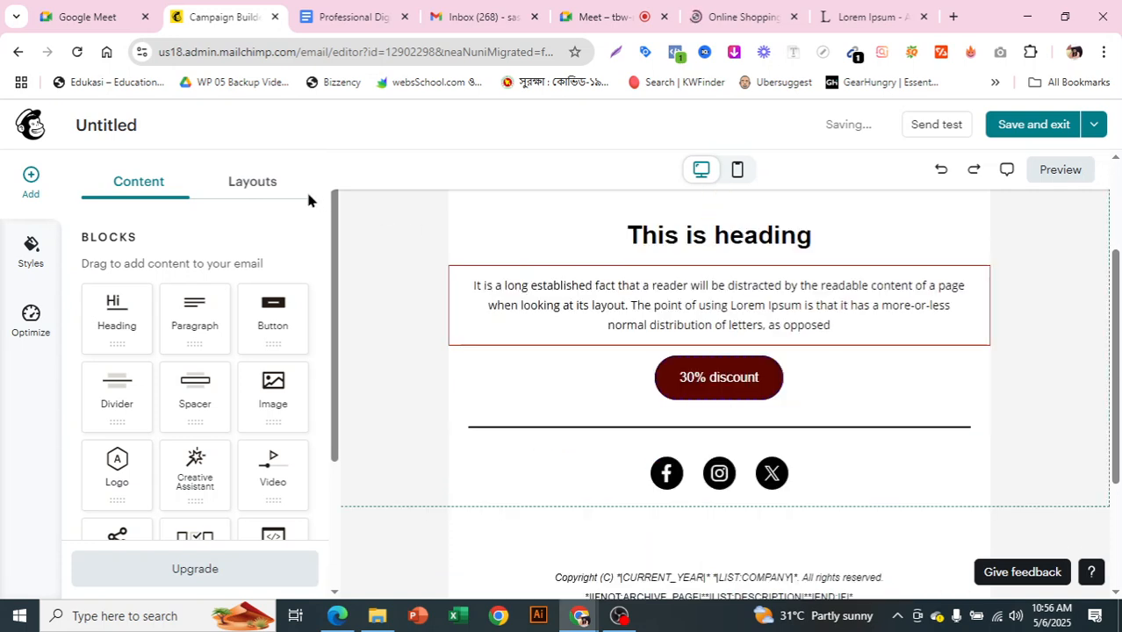
# - Open the burger email design from the Email template folder in File Explorer, examine its image-and-text rows, and return to the Mailchimp campaign
pyautogui.click(272, 184)
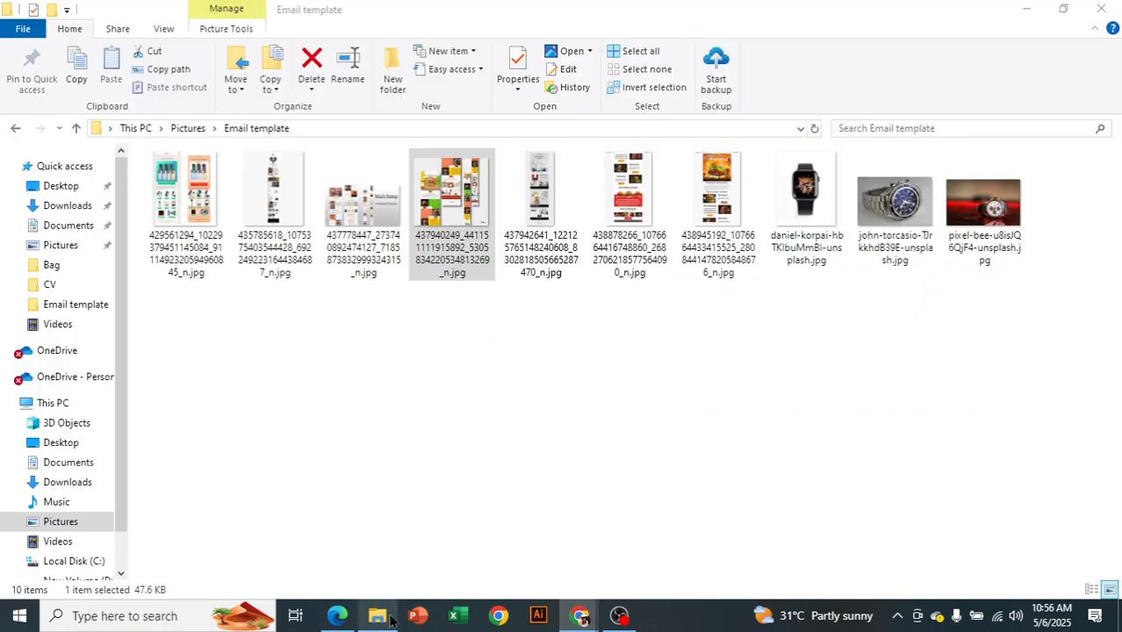
pyautogui.click(377, 615)
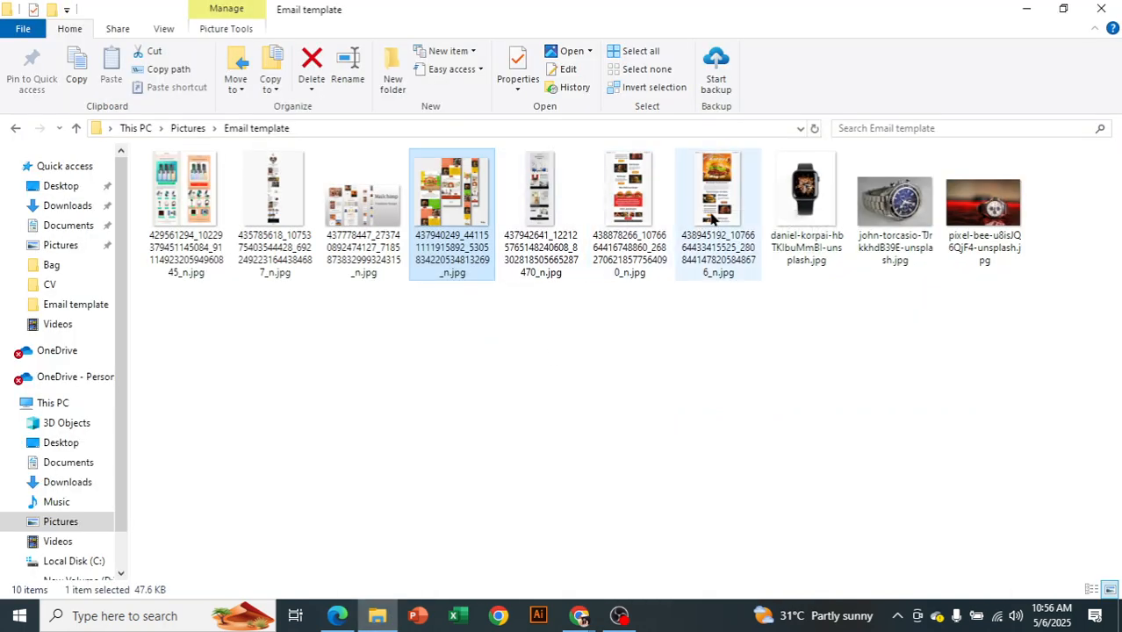
pyautogui.click(713, 215)
pyautogui.moveTo(714, 217); pyautogui.dragTo(708, 223)
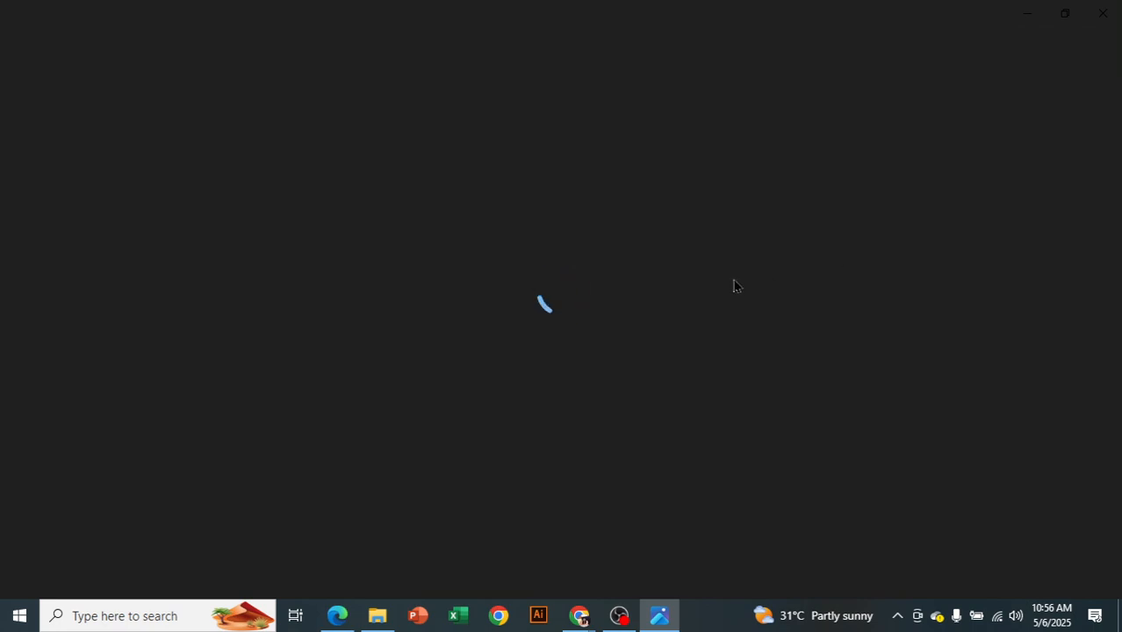
pyautogui.scroll(2, 737, 288)
pyautogui.moveTo(715, 395); pyautogui.dragTo(699, 243)
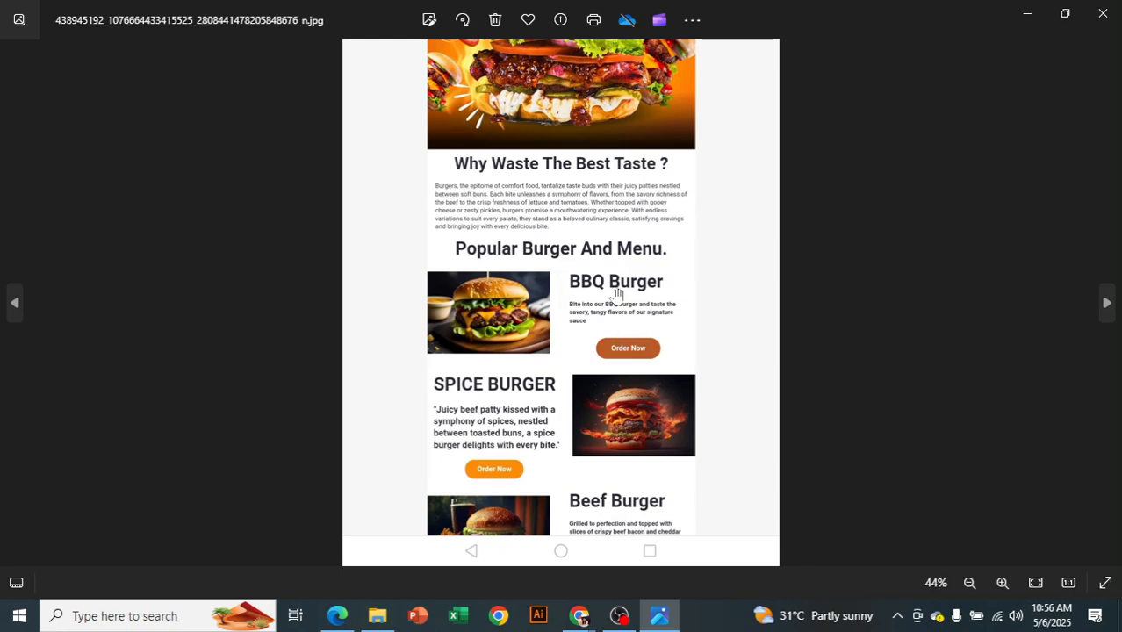
pyautogui.moveTo(579, 615)
pyautogui.click(523, 525)
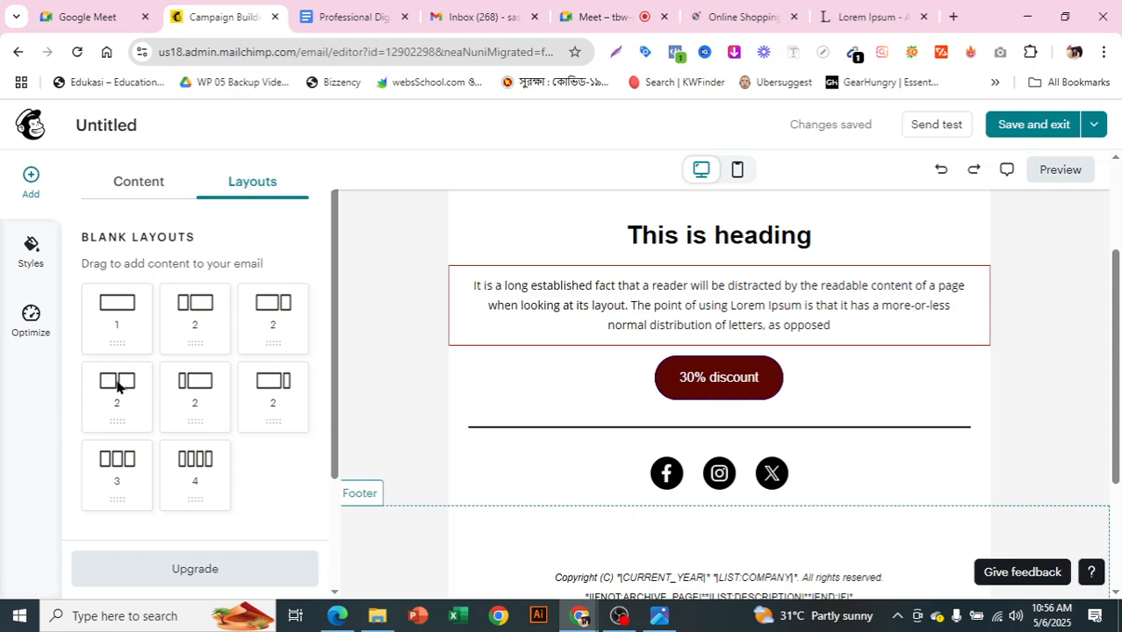
pyautogui.moveTo(116, 380); pyautogui.dragTo(695, 408)
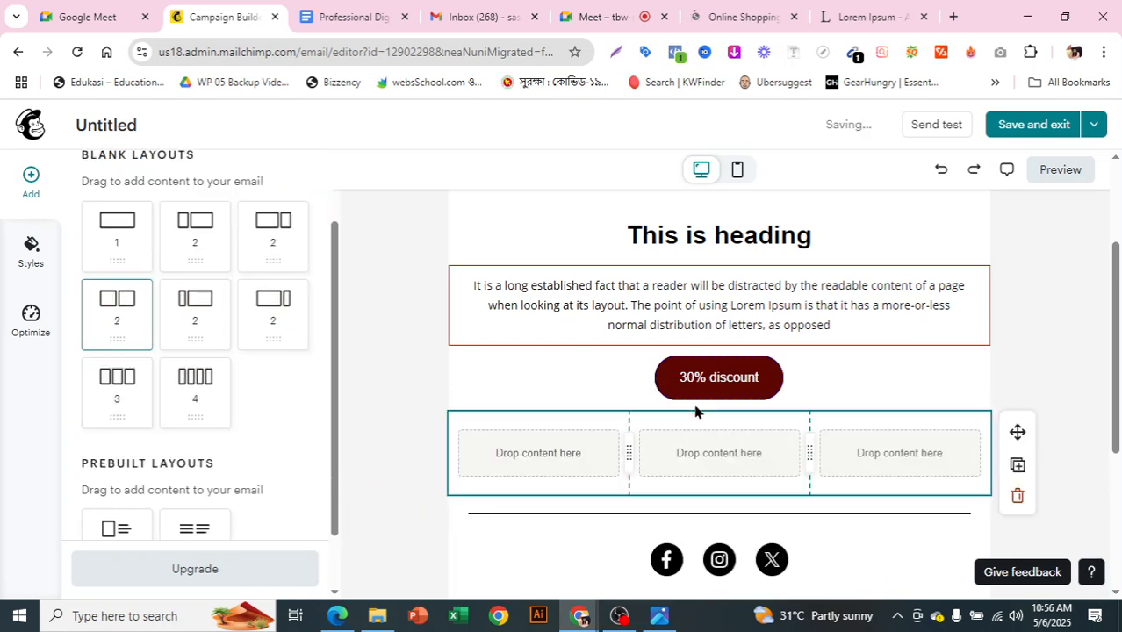
pyautogui.moveTo(625, 452); pyautogui.dragTo(674, 453)
pyautogui.click(1015, 493)
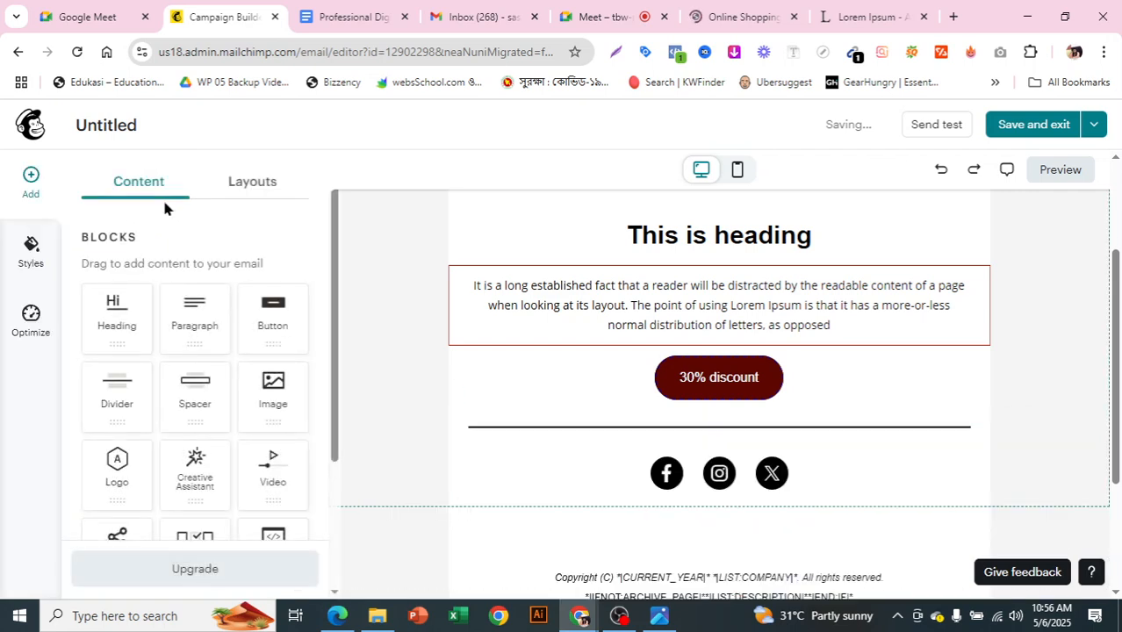
# - Add a blank layout with two equal columns between the "30% discount" button and the divider, then close its settings
pyautogui.click(244, 188)
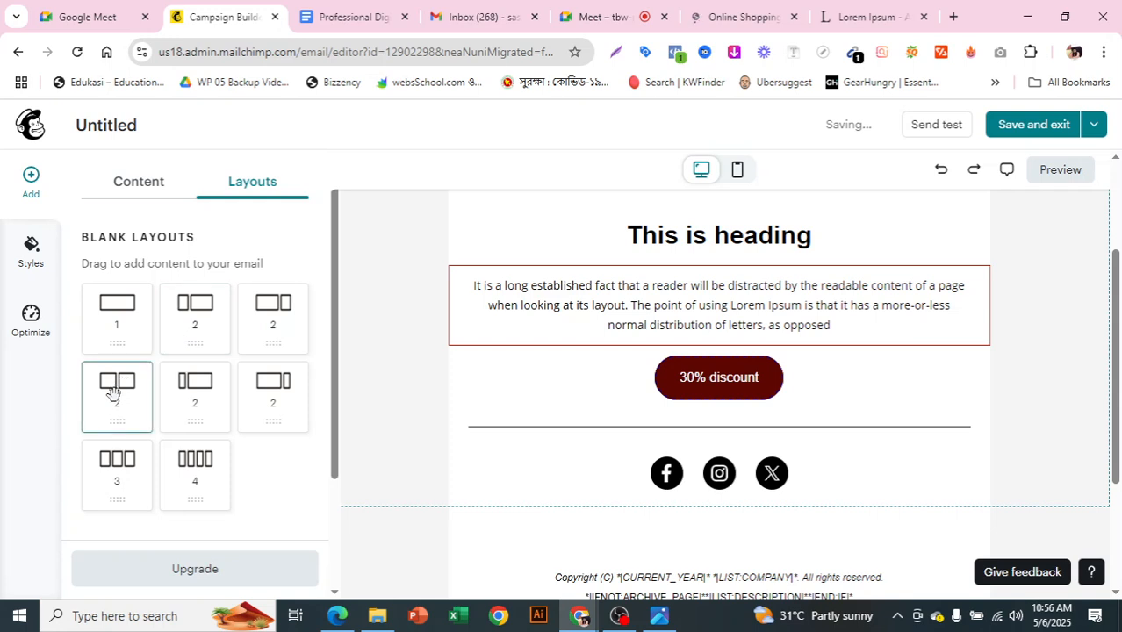
pyautogui.moveTo(113, 393); pyautogui.dragTo(673, 404)
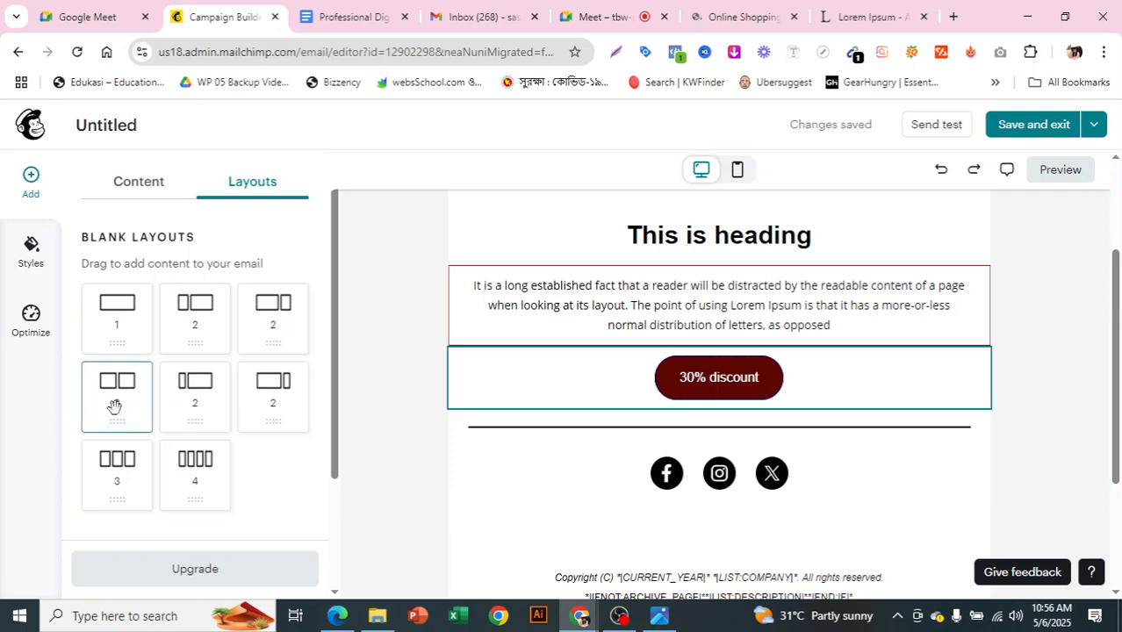
pyautogui.moveTo(114, 406); pyautogui.dragTo(701, 408)
pyautogui.click(576, 453)
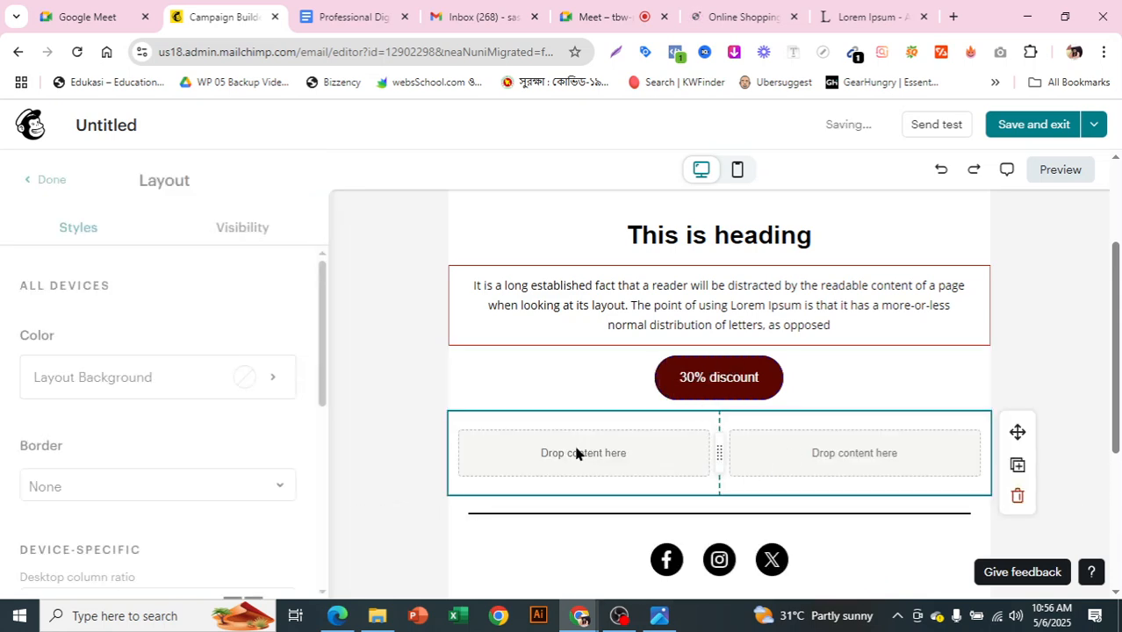
pyautogui.click(49, 189)
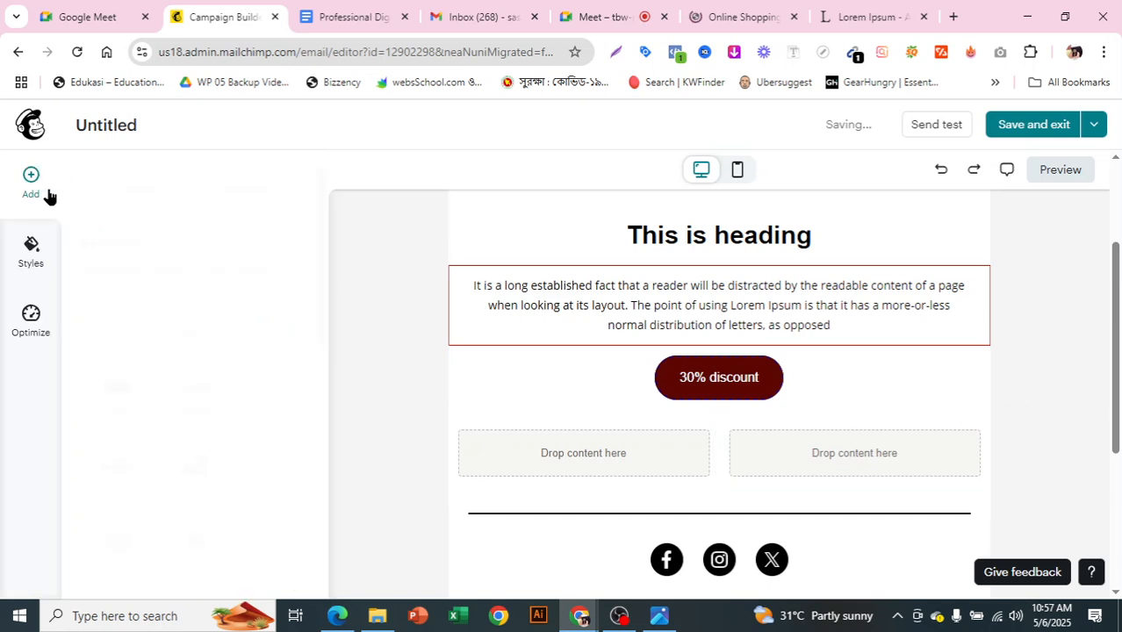
# - Add an image block to the empty left column and browse to the Pictures > Sankrish > Bag folder for its upload
pyautogui.moveTo(274, 380); pyautogui.dragTo(548, 458)
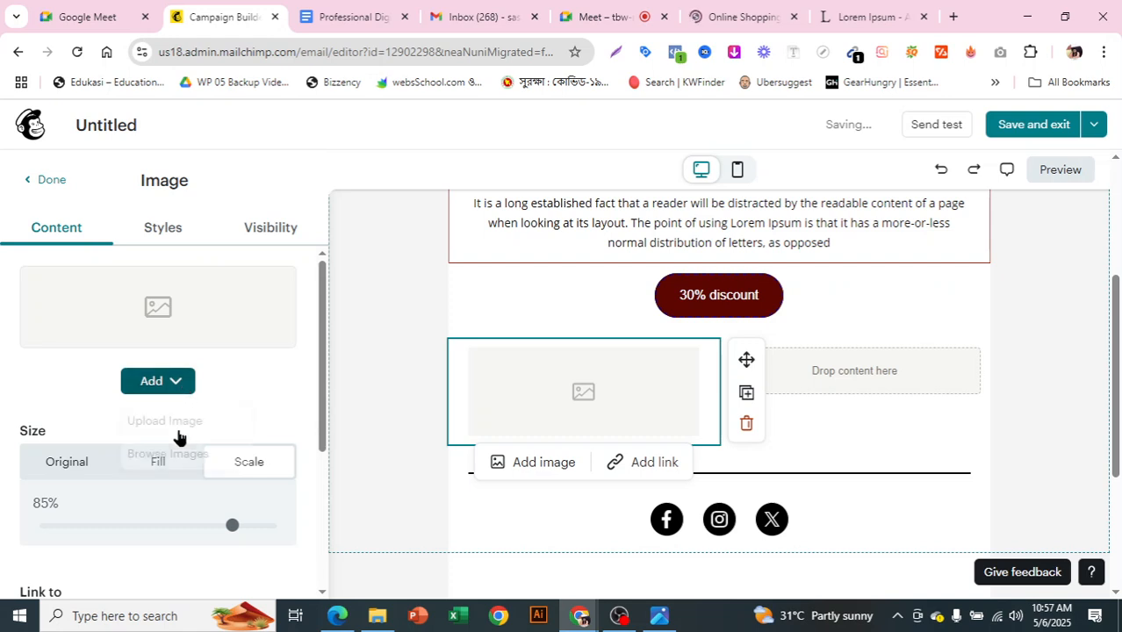
pyautogui.click(175, 419)
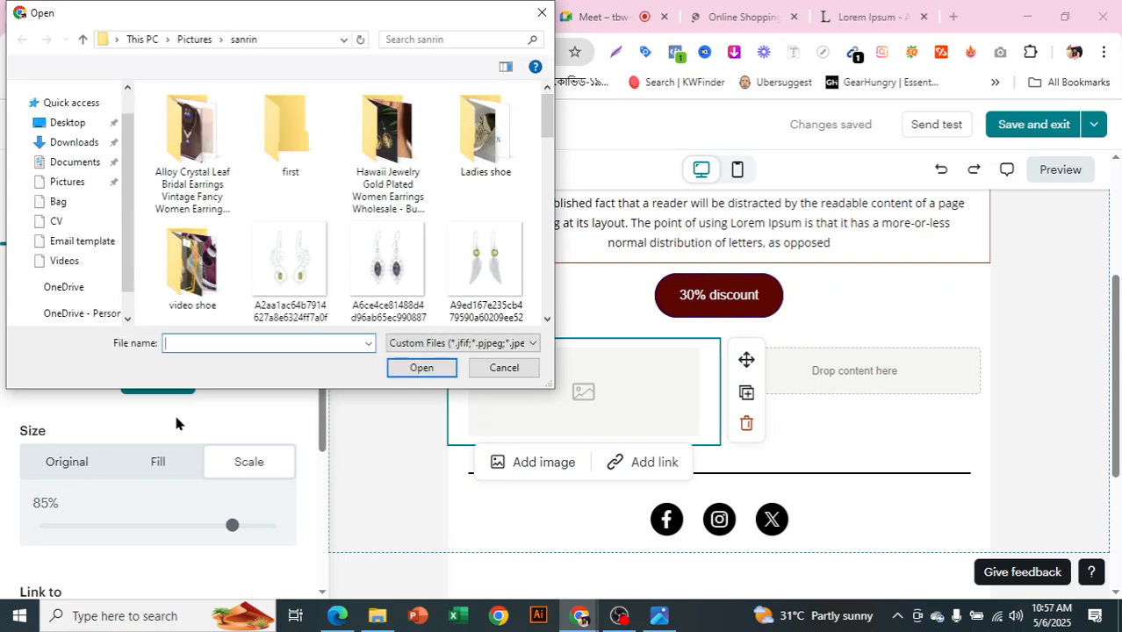
pyautogui.scroll(-2, 362, 184)
pyautogui.scroll(2, 356, 206)
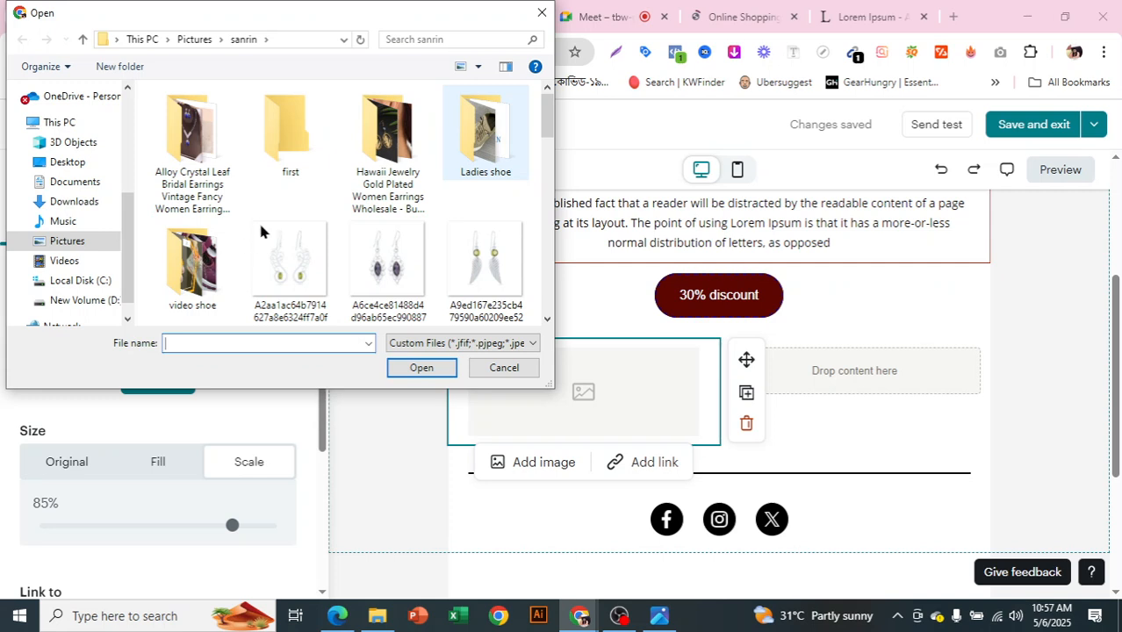
pyautogui.doubleClick(194, 265)
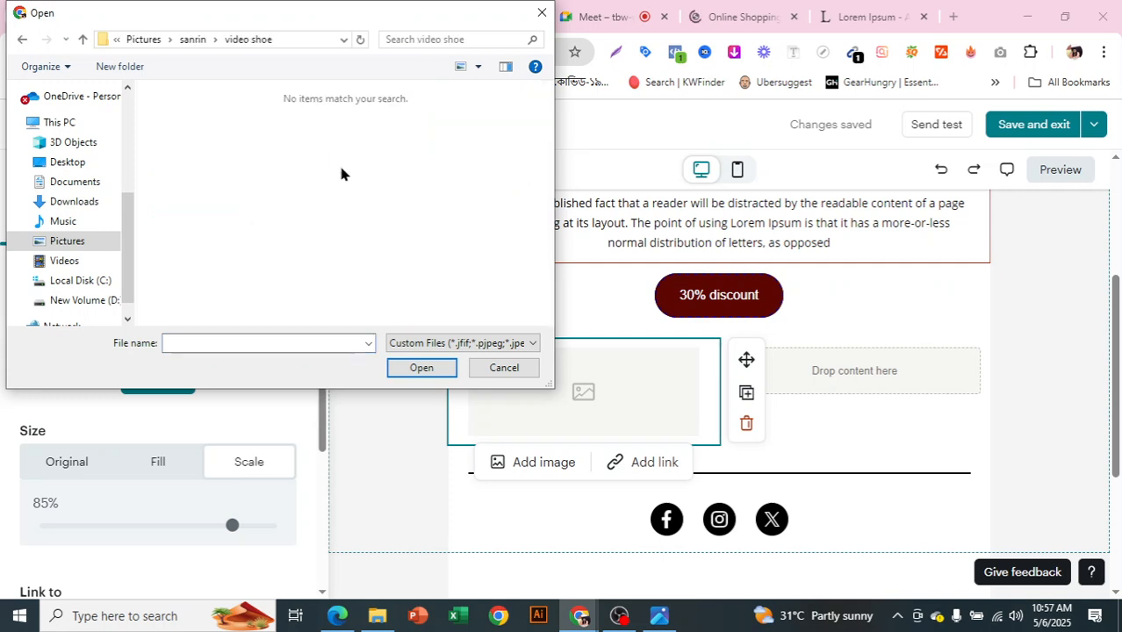
pyautogui.click(83, 39)
pyautogui.click(84, 40)
pyautogui.scroll(-5, 326, 186)
pyautogui.click(202, 262)
pyautogui.doubleClick(202, 261)
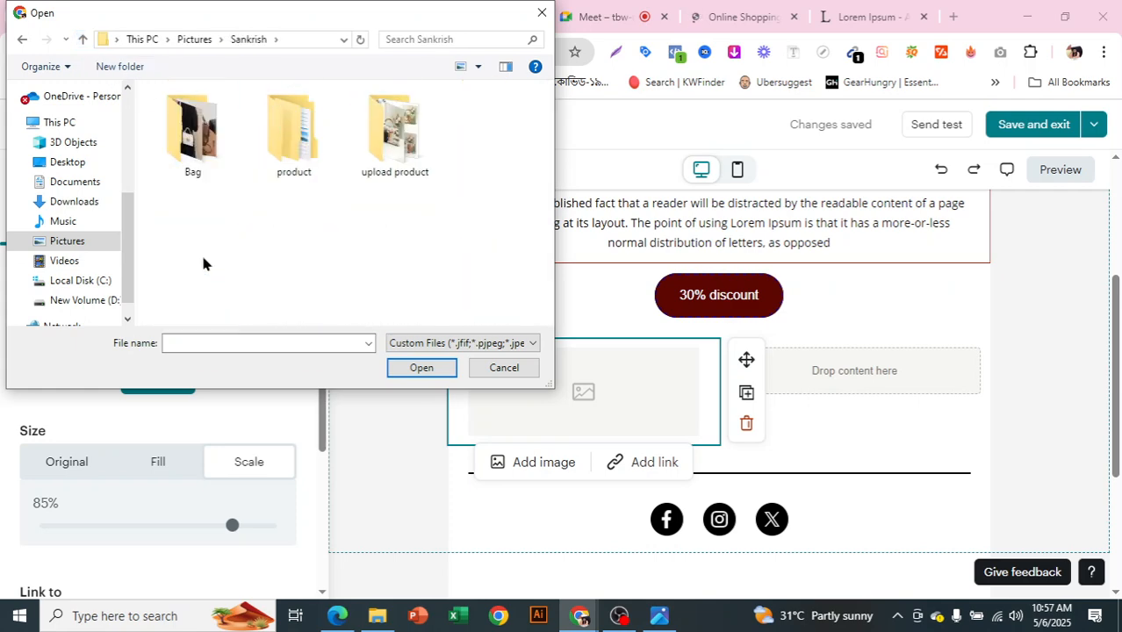
pyautogui.doubleClick(195, 140)
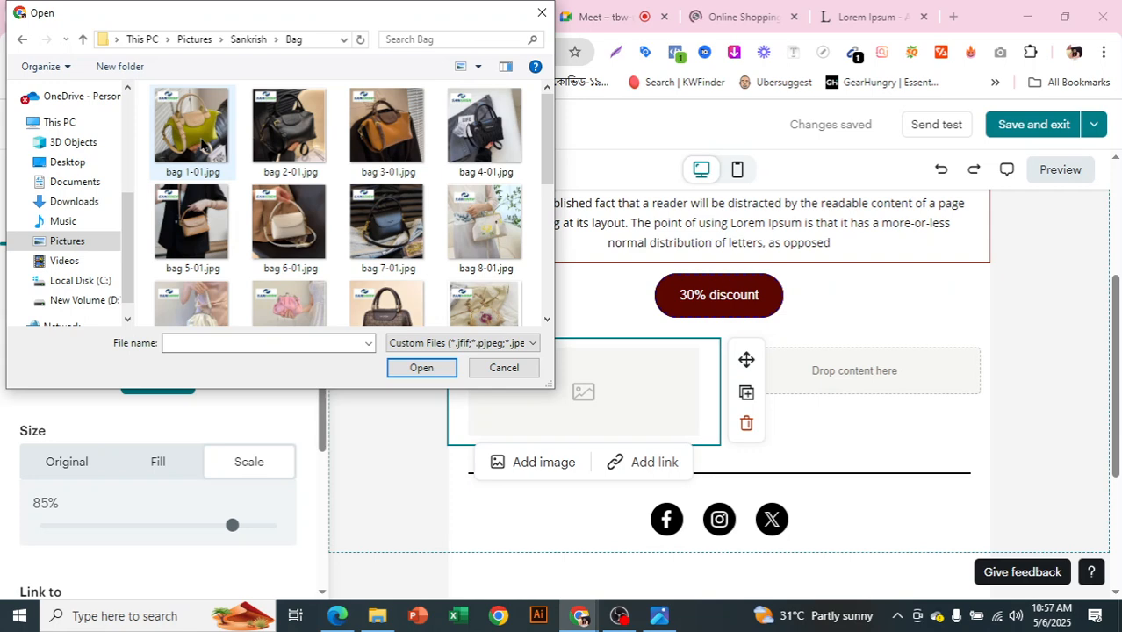
# - Upload bag 16-01.jpg into the left column's image block, review its size settings and close them
pyautogui.scroll(-3, 363, 279)
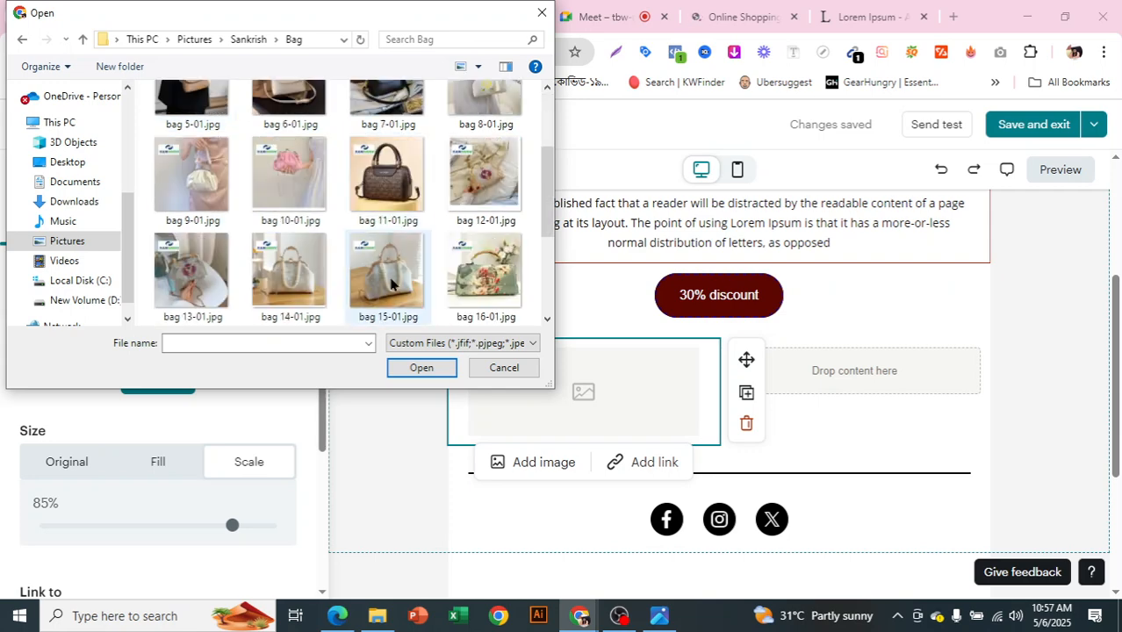
pyautogui.click(473, 283)
pyautogui.click(422, 369)
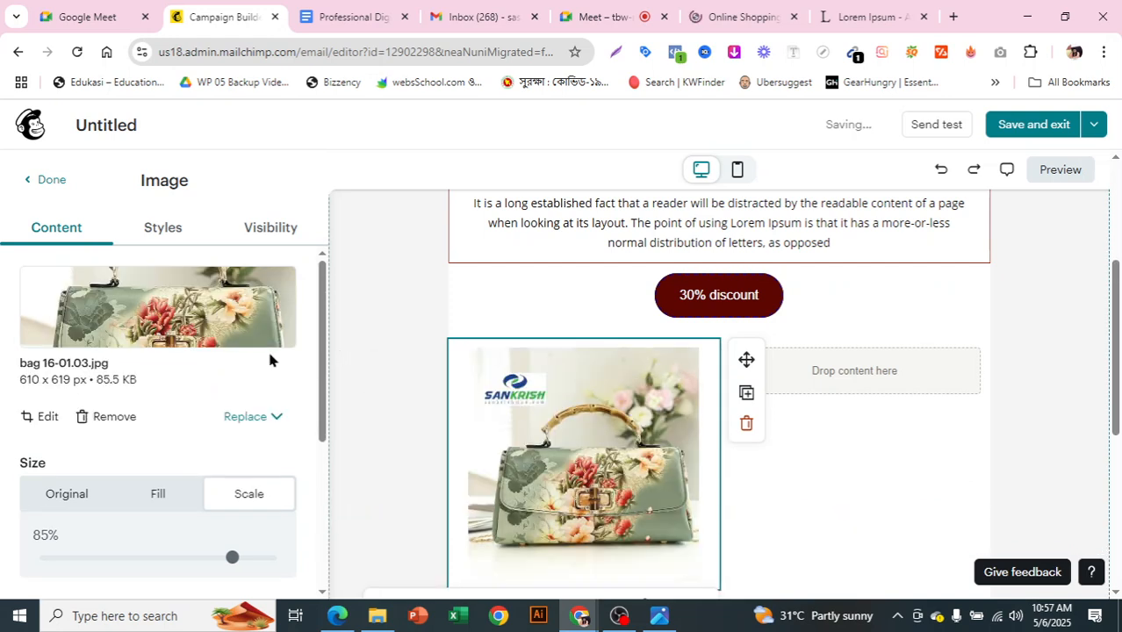
pyautogui.scroll(-2, 135, 431)
pyautogui.scroll(-2, 119, 507)
pyautogui.scroll(5, 112, 507)
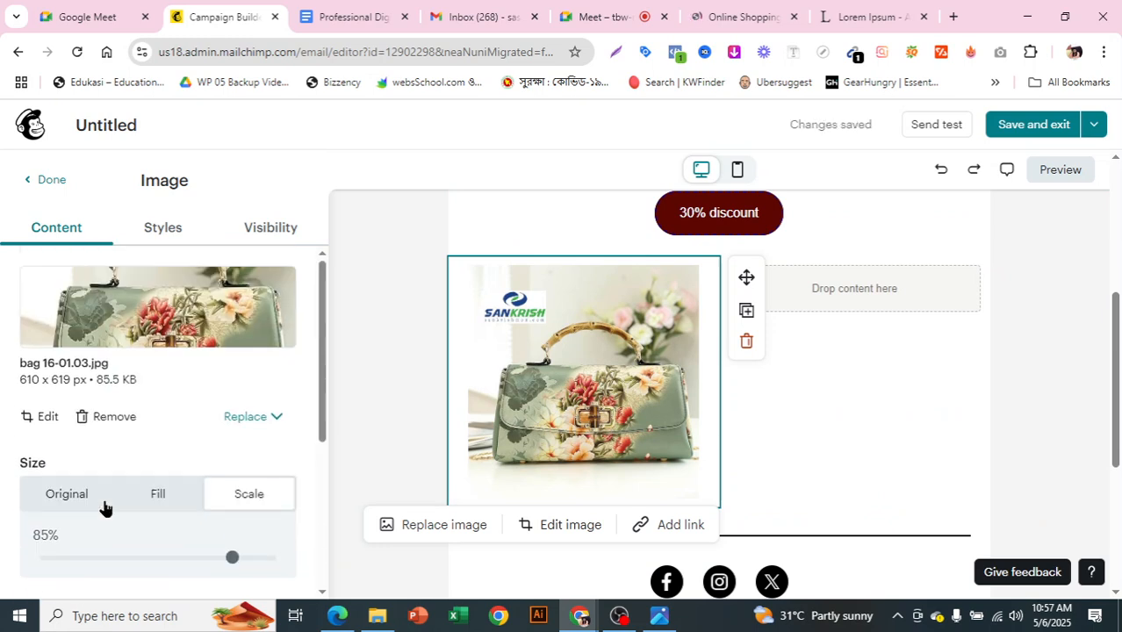
pyautogui.click(51, 180)
# - Add a heading reading "China Bag" to the empty column beside the bag image
pyautogui.moveTo(112, 313); pyautogui.dragTo(854, 451)
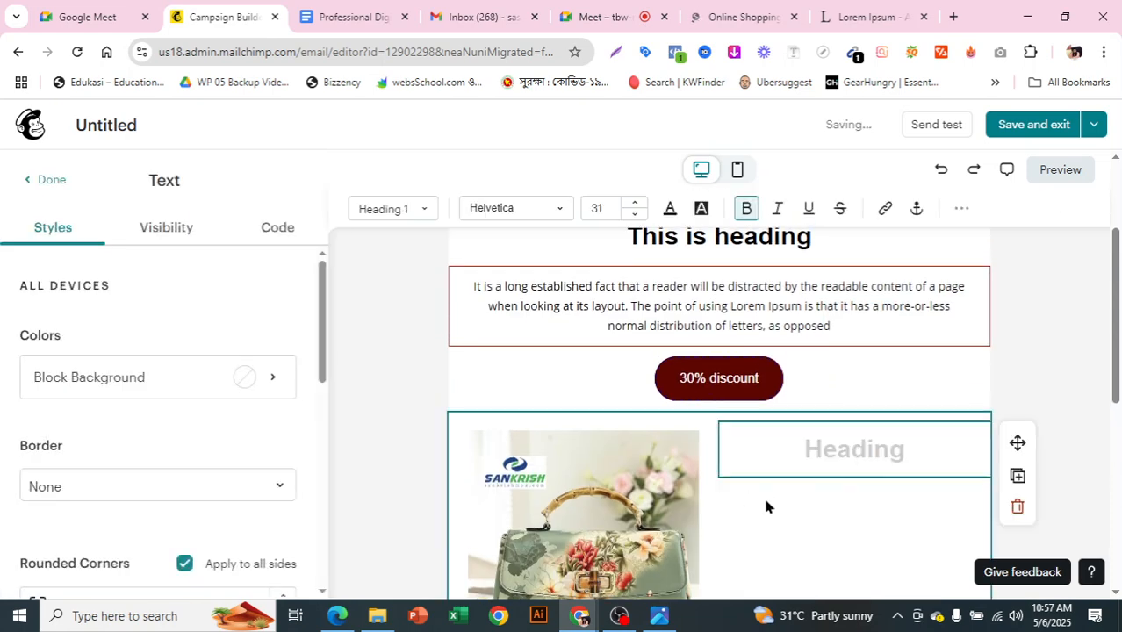
pyautogui.write('China Bag')
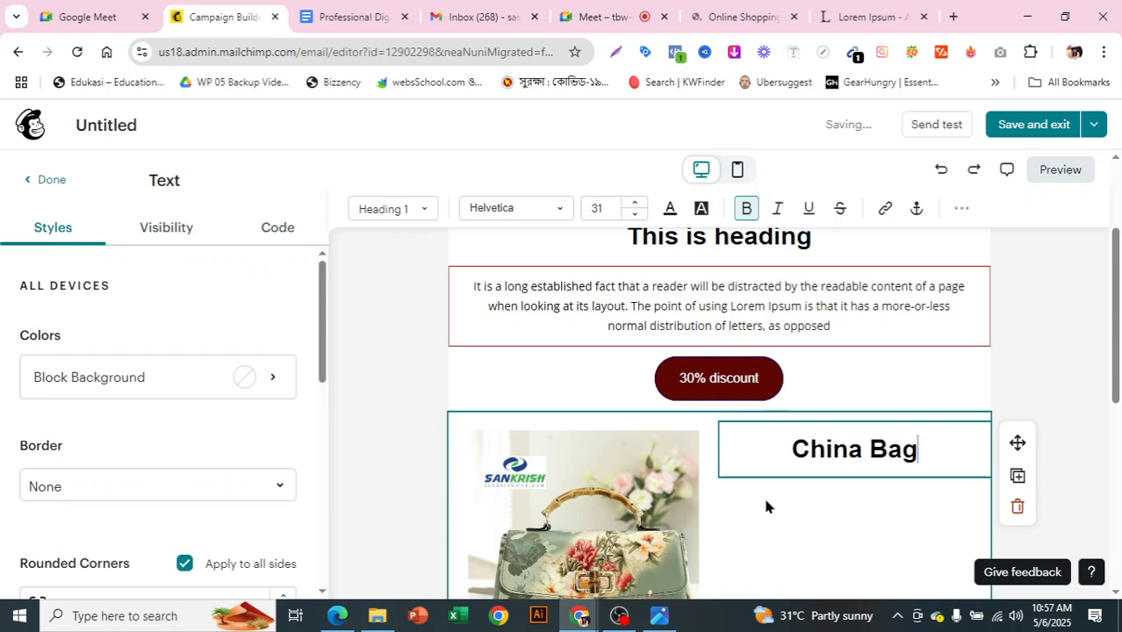
pyautogui.click(33, 182)
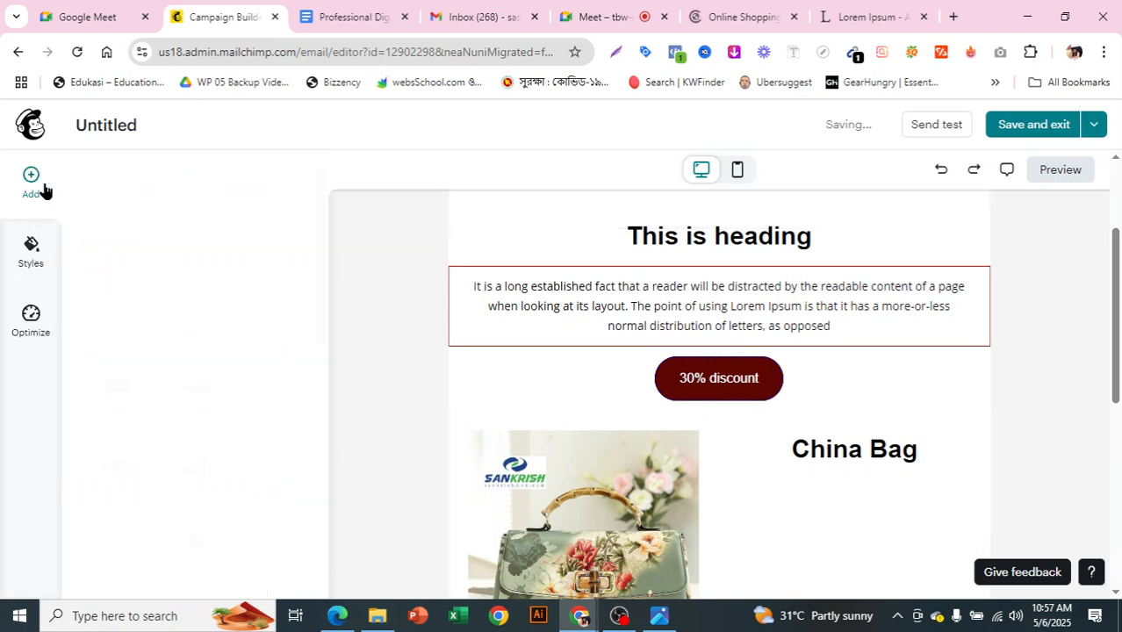
# - Add a paragraph below the "China Bag" heading reading "This is china brand and here is 60% discount"
pyautogui.scroll(-1, 562, 333)
pyautogui.moveTo(204, 312); pyautogui.dragTo(858, 408)
pyautogui.write('This is china brand and here is 60% discount')
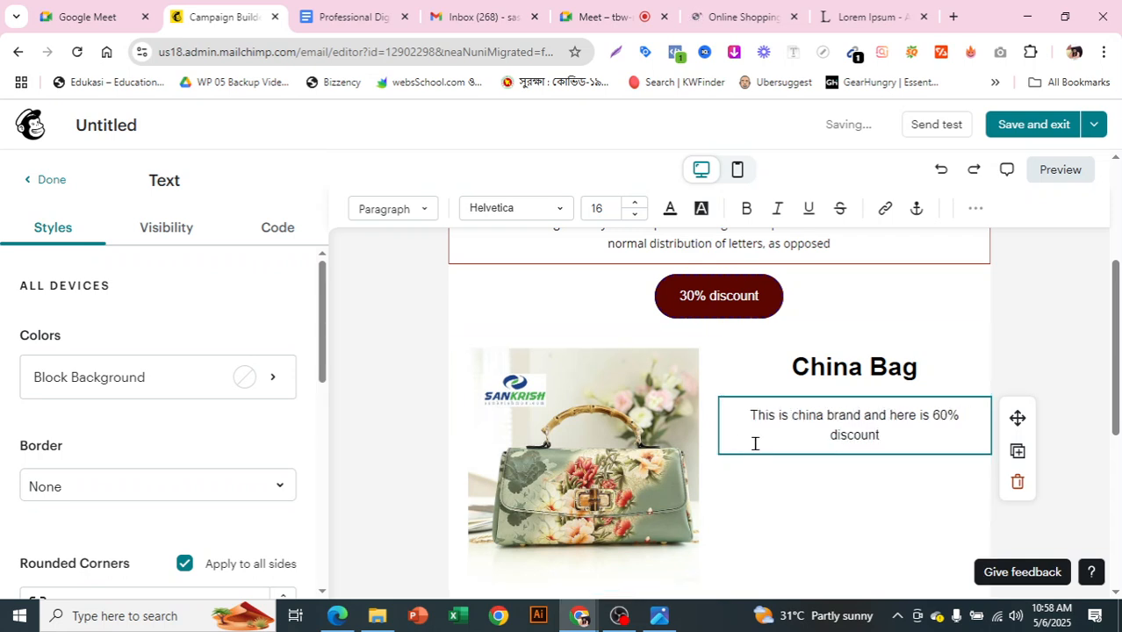
pyautogui.click(51, 180)
# - Add a button below the China Bag paragraph and replace its label with "Get 60% discount"
pyautogui.scroll(-1, 657, 342)
pyautogui.moveTo(263, 318); pyautogui.dragTo(834, 361)
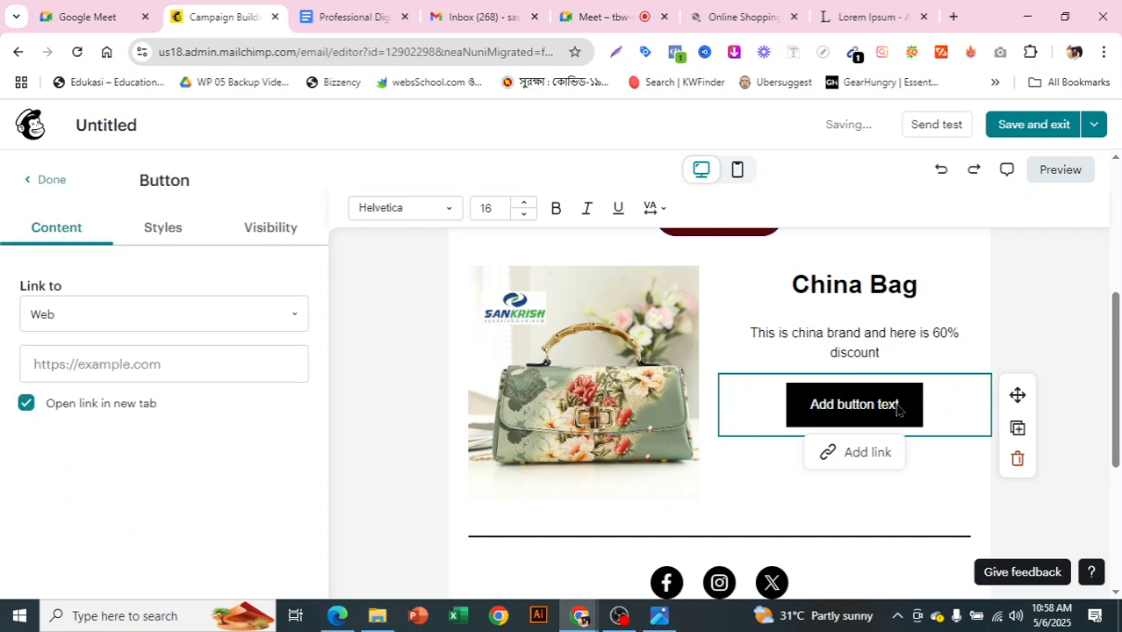
pyautogui.press('BackSpace')
pyautogui.press('BackSpace')
pyautogui.press('BackSpace')
pyautogui.press('BackSpace')
pyautogui.press('BackSpace')
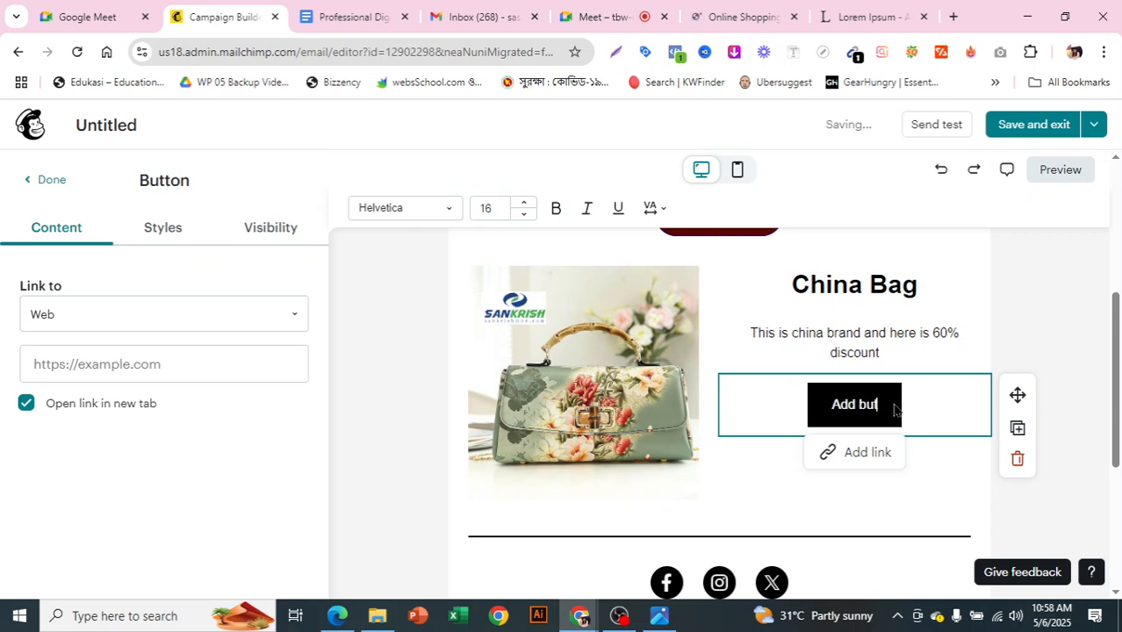
pyautogui.press('BackSpace')
pyautogui.press('BackSpace')
pyautogui.press('BackSpace')
pyautogui.press('BackSpace')
pyautogui.press('BackSpace')
pyautogui.press('BackSpace')
pyautogui.press('BackSpace')
pyautogui.write('Get 60% disco')
pyautogui.write('unt')
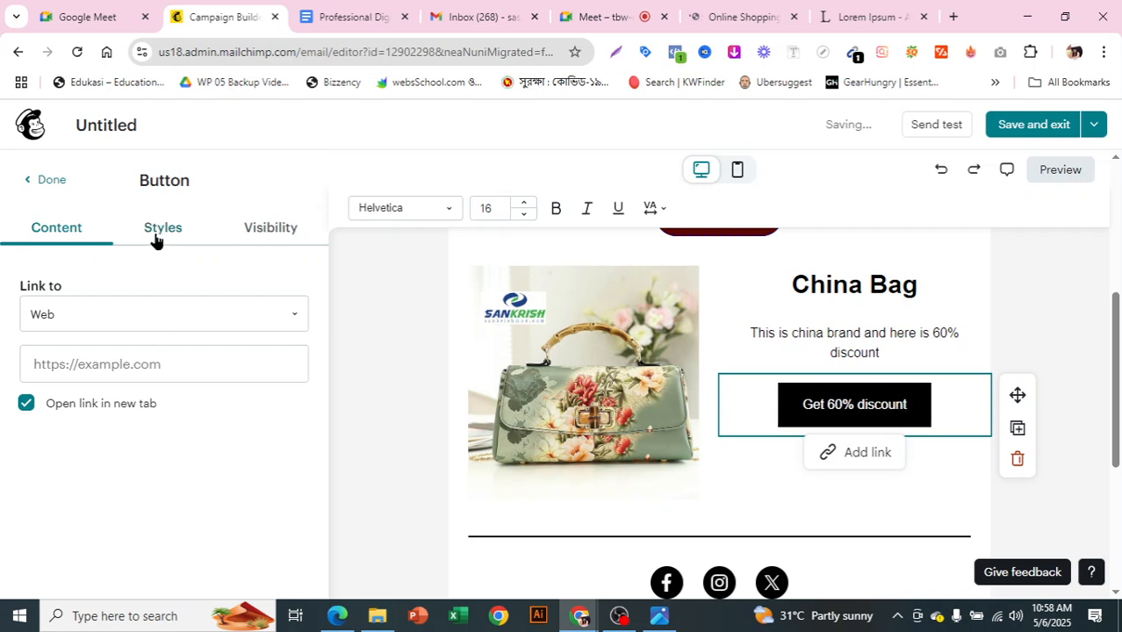
# - Set the "Get 60% discount" button's fill to the email's dark maroon #5C0701 and its shape to Pill
pyautogui.scroll(1, 790, 360)
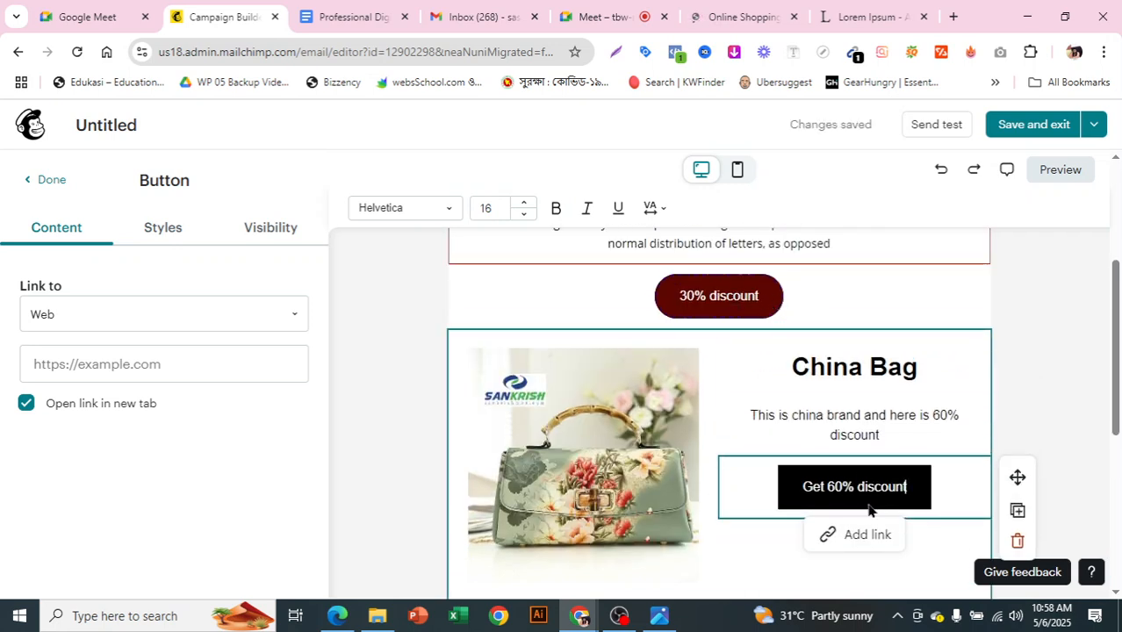
pyautogui.click(176, 230)
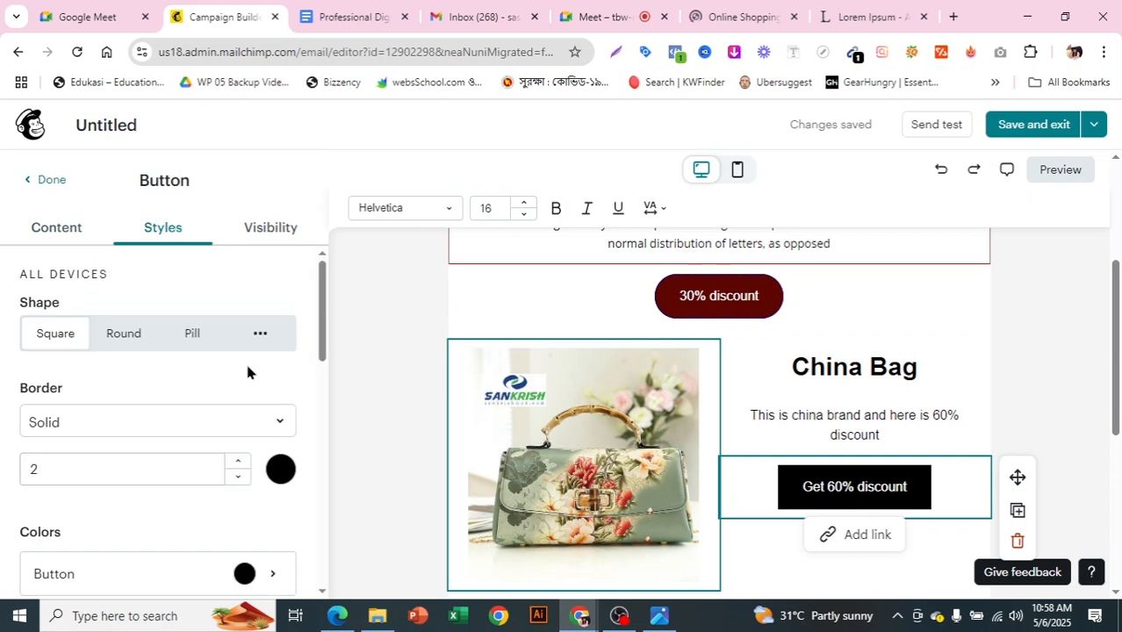
pyautogui.scroll(-2, 248, 371)
pyautogui.click(244, 409)
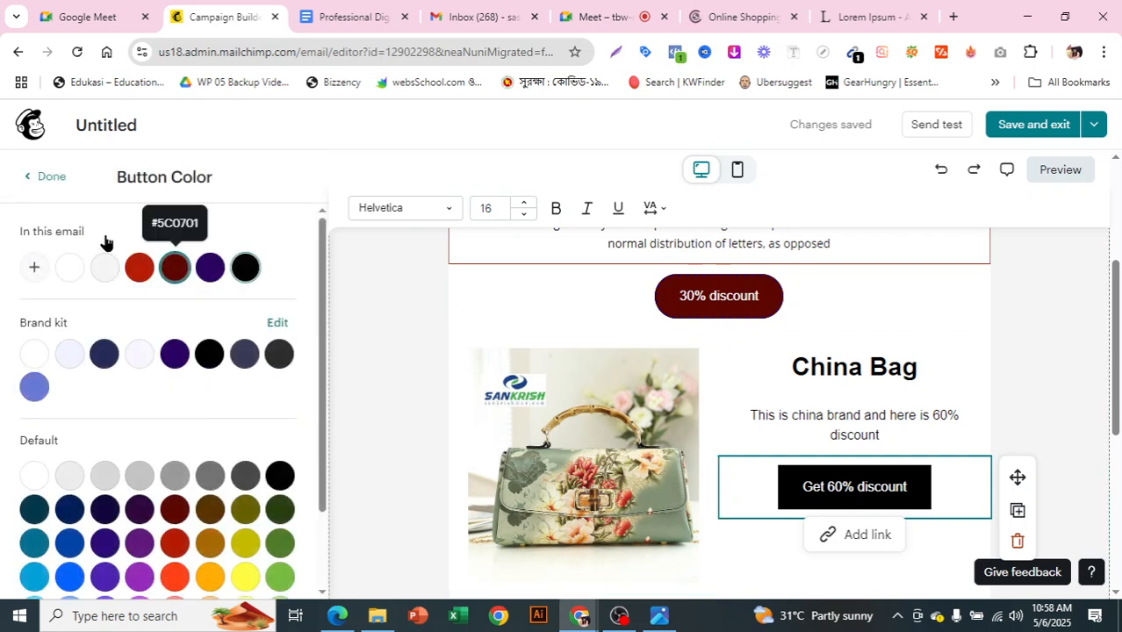
pyautogui.click(44, 180)
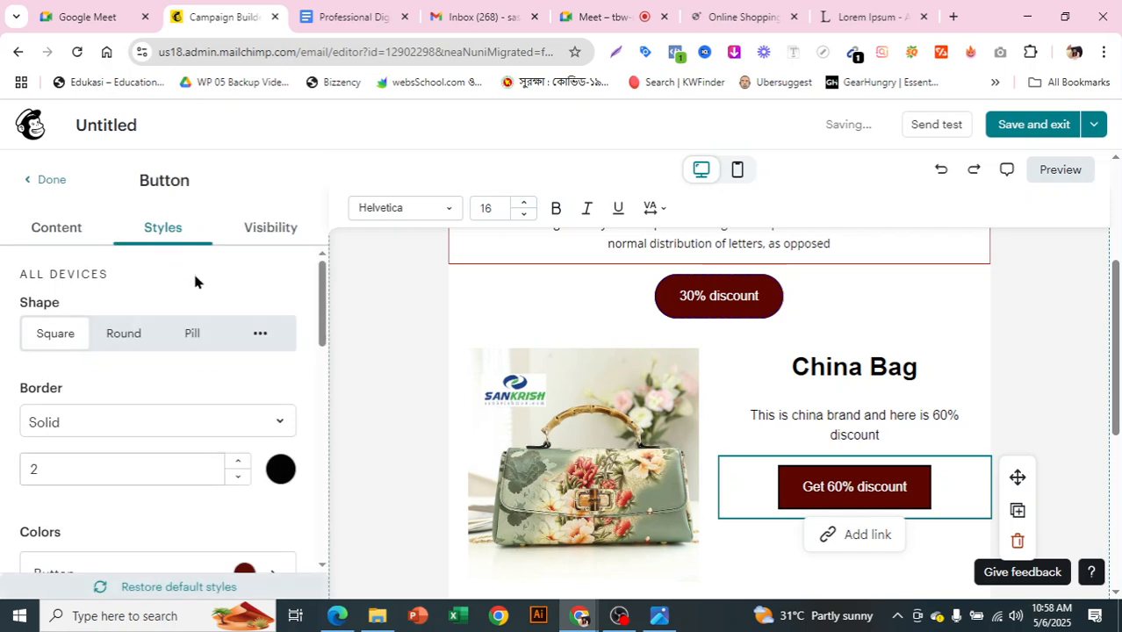
pyautogui.click(191, 336)
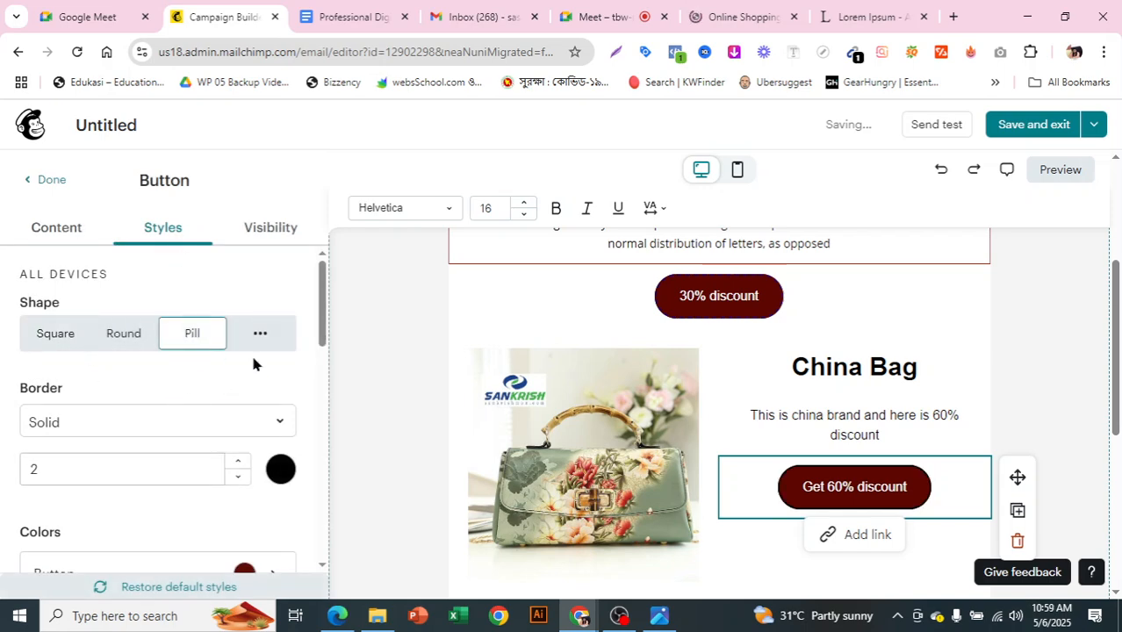
pyautogui.scroll(-2, 832, 500)
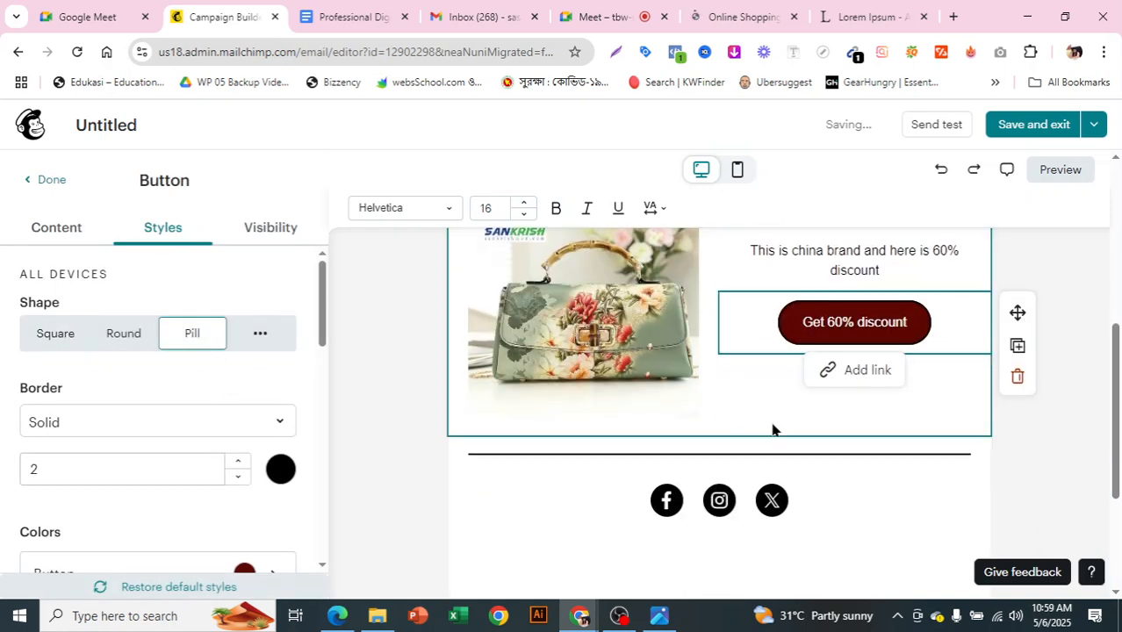
pyautogui.scroll(1, 772, 428)
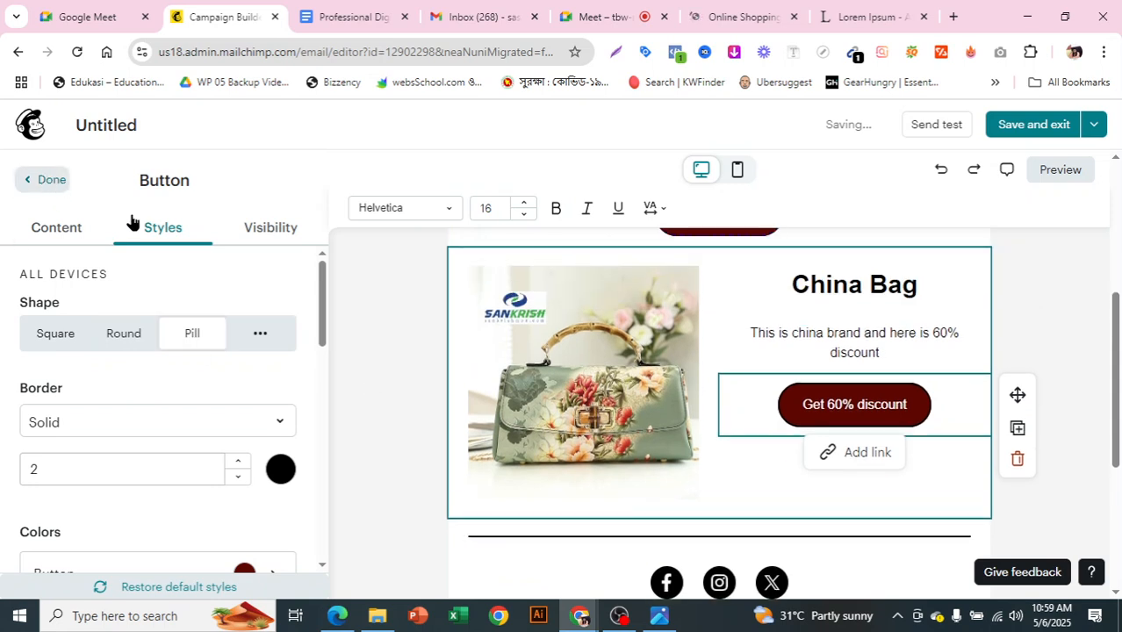
# - Add a blank layout with two equal columns between the China Bag section and the divider, then close its settings
pyautogui.click(252, 184)
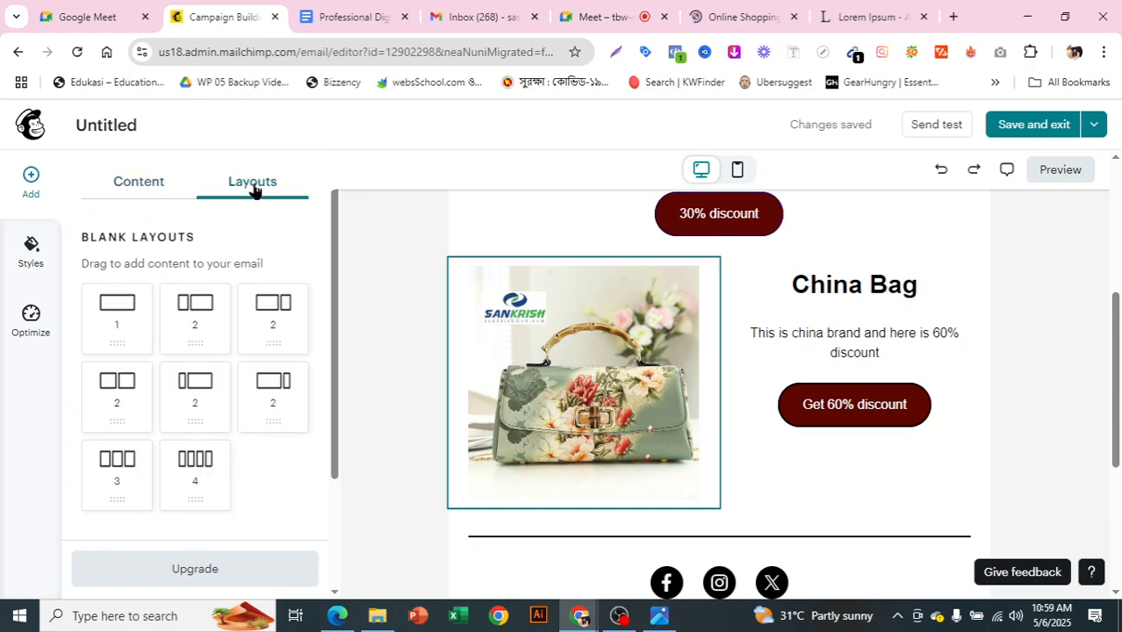
pyautogui.moveTo(104, 381); pyautogui.dragTo(704, 426)
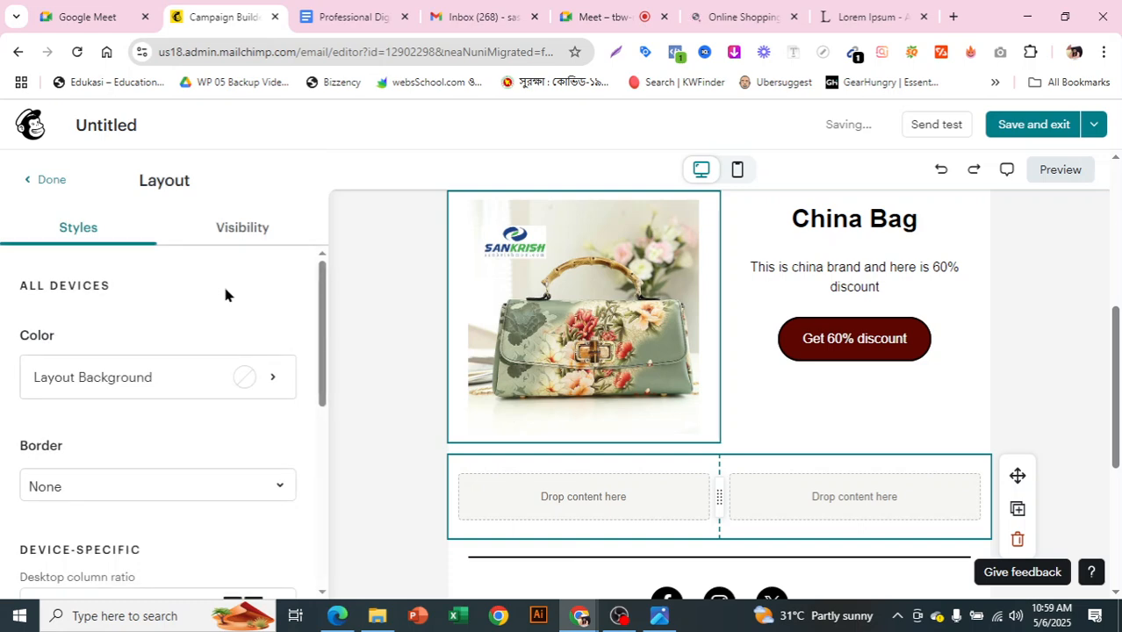
pyautogui.click(50, 180)
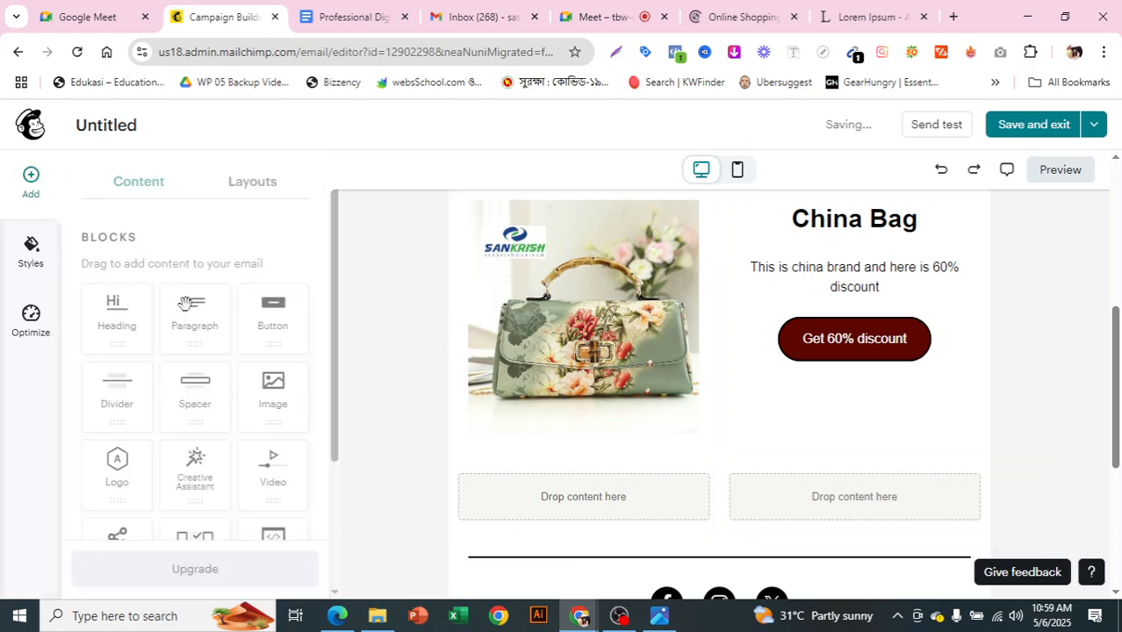
# - Add an image block to the new layout's right column and upload bag 20-01.jpg from the Bag folder into it
pyautogui.scroll(-4, 450, 344)
pyautogui.moveTo(277, 381); pyautogui.dragTo(824, 328)
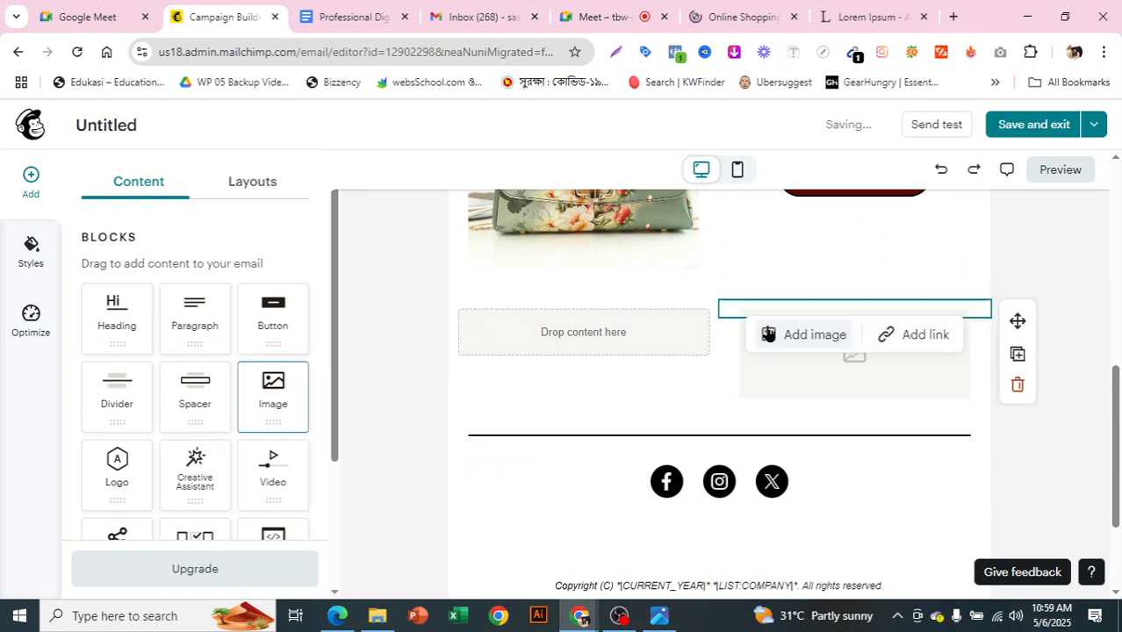
pyautogui.click(138, 391)
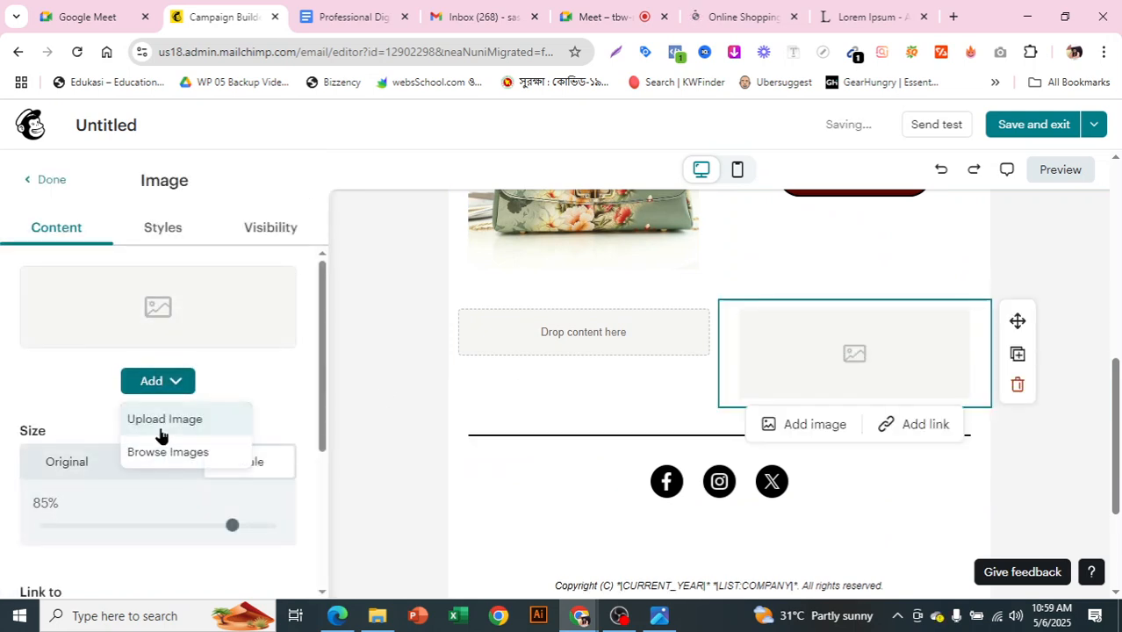
pyautogui.click(159, 423)
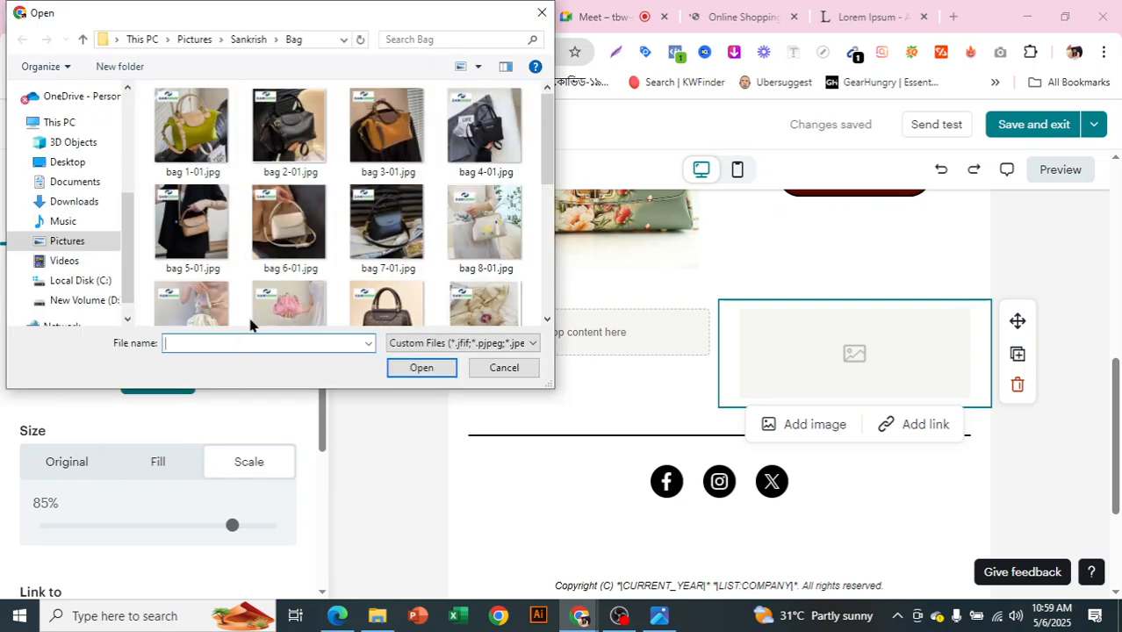
pyautogui.scroll(-5, 431, 224)
pyautogui.click(481, 199)
pyautogui.click(429, 370)
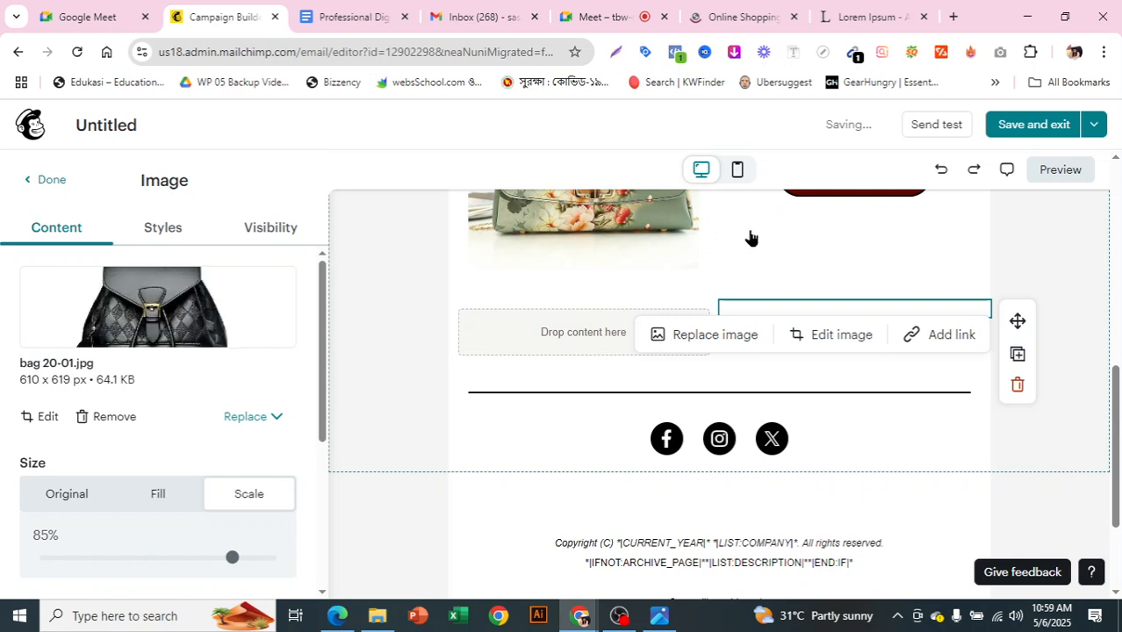
pyautogui.click(45, 179)
# - Add a heading reading "China bag 2" to the column left of the black backpack image
pyautogui.moveTo(112, 316); pyautogui.dragTo(584, 334)
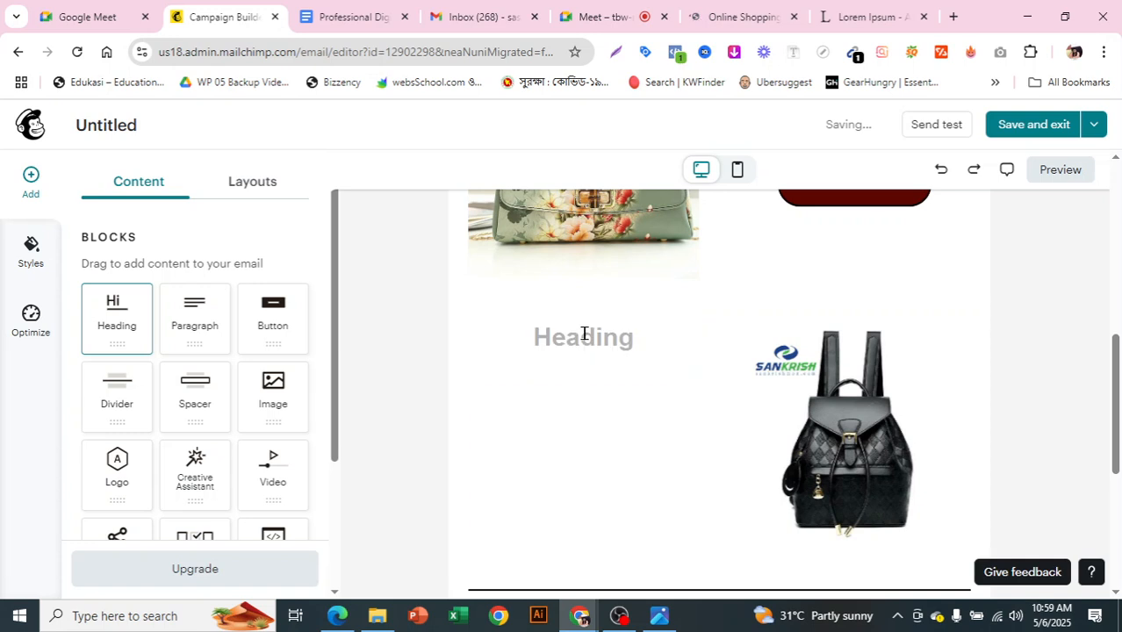
pyautogui.click(558, 335)
pyautogui.write('Ch')
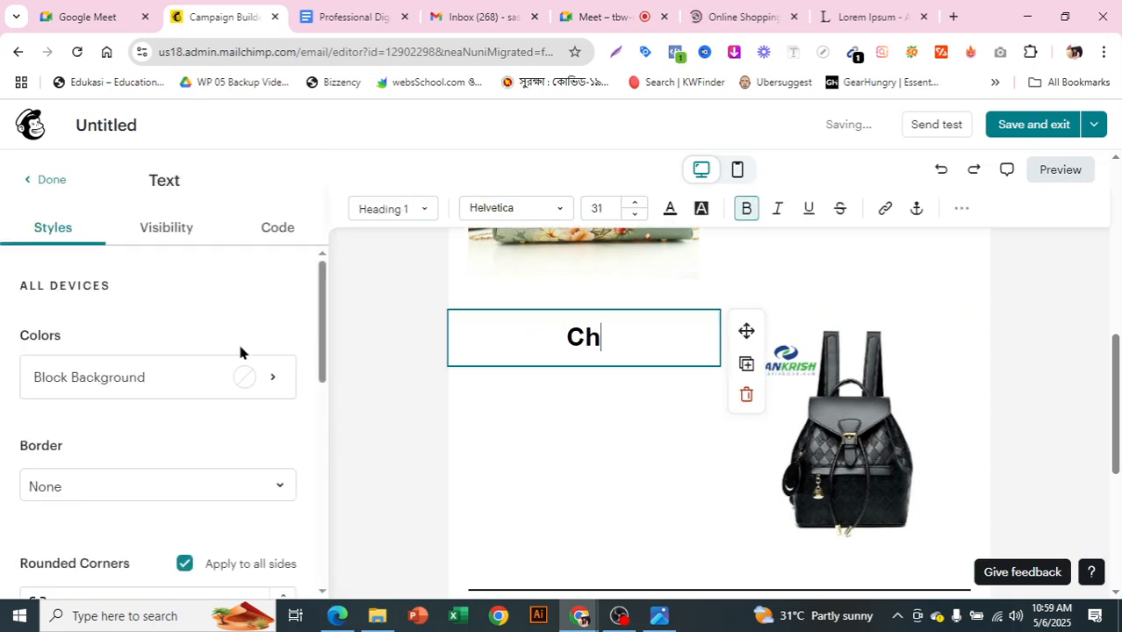
pyautogui.write('ina bag ')
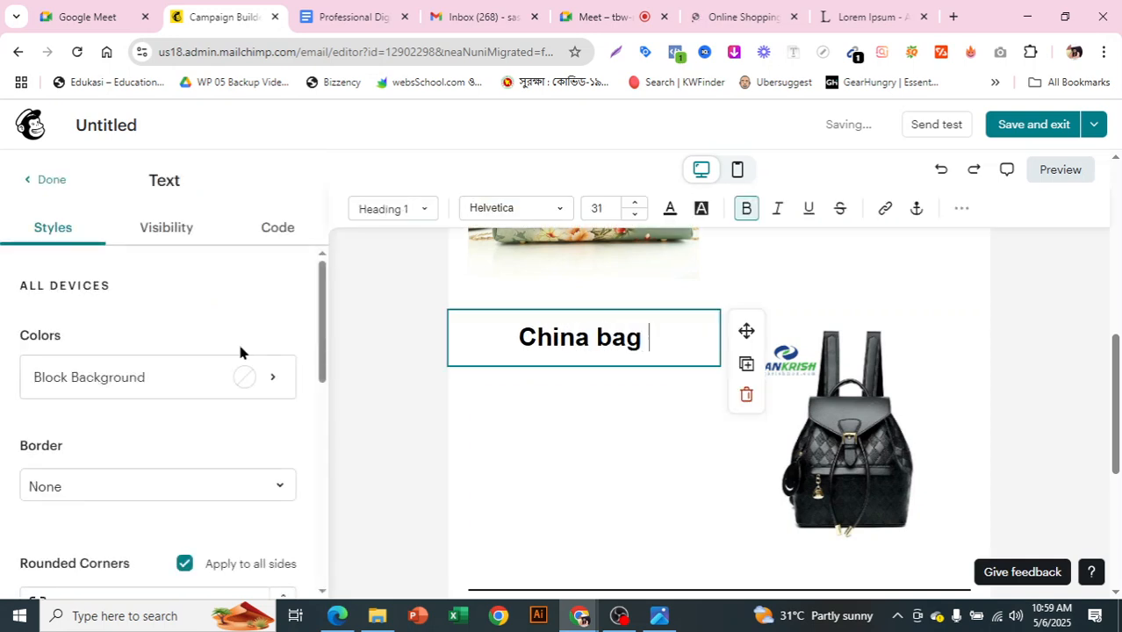
pyautogui.write('2')
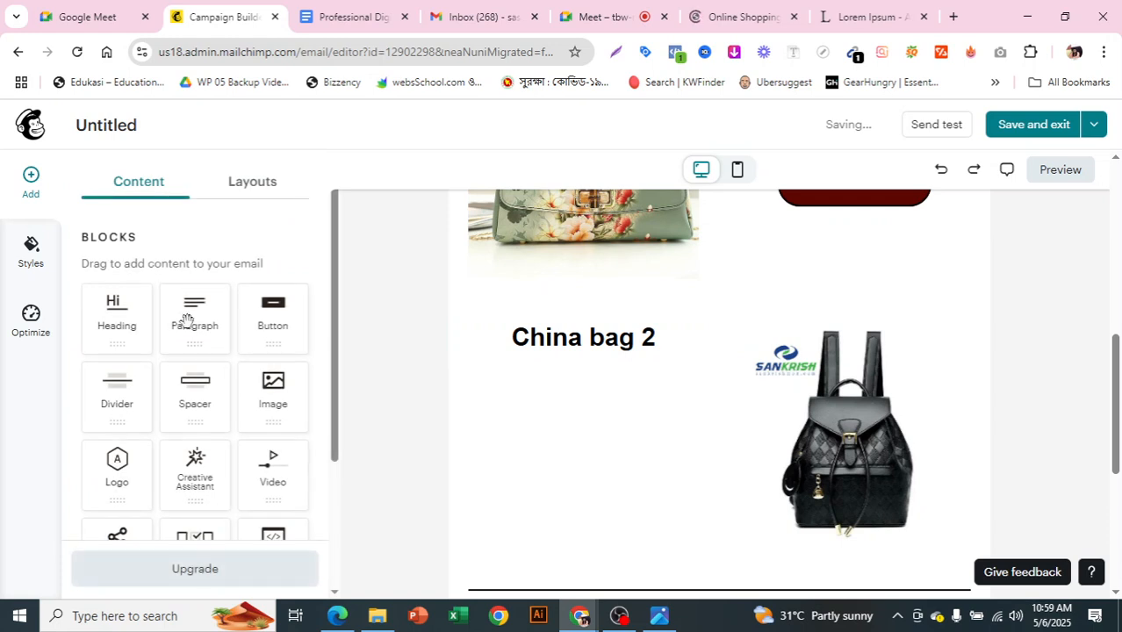
# - Add a paragraph below the "China bag 2" heading reading "This is china brand bag" followed by a long run of k's as filler
pyautogui.moveTo(180, 326); pyautogui.dragTo(548, 356)
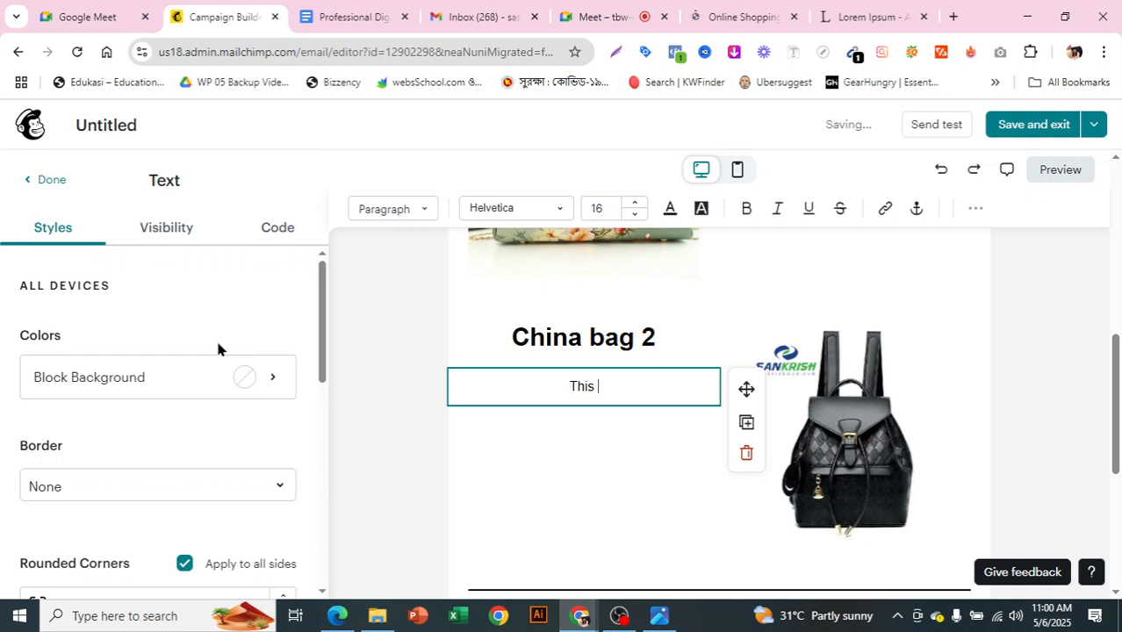
pyautogui.write('This is chin')
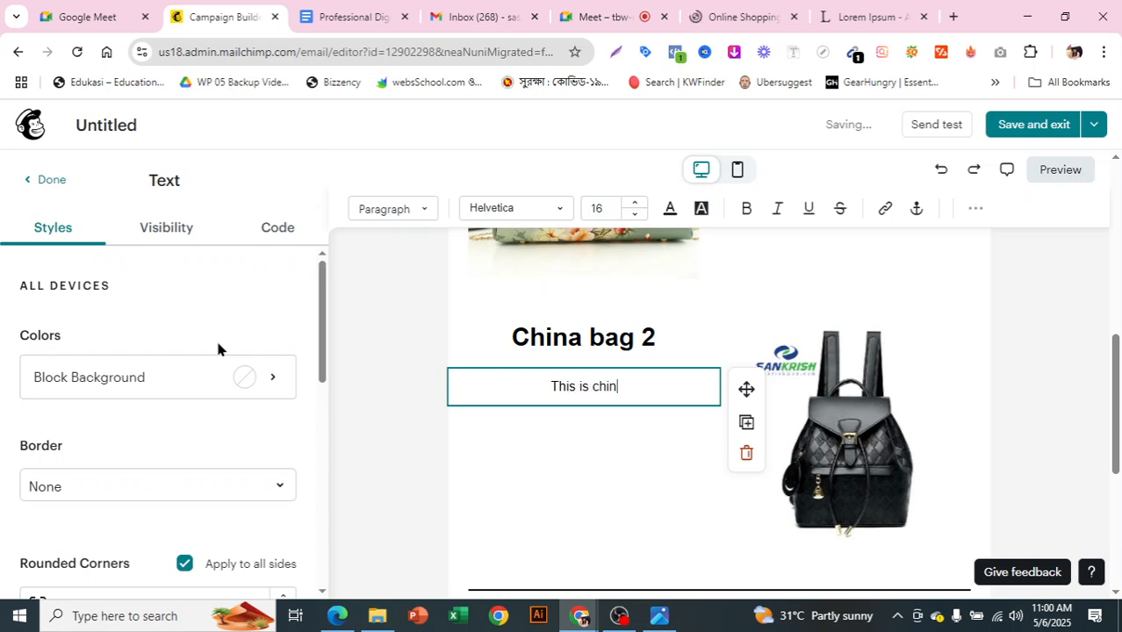
pyautogui.write('a brand ')
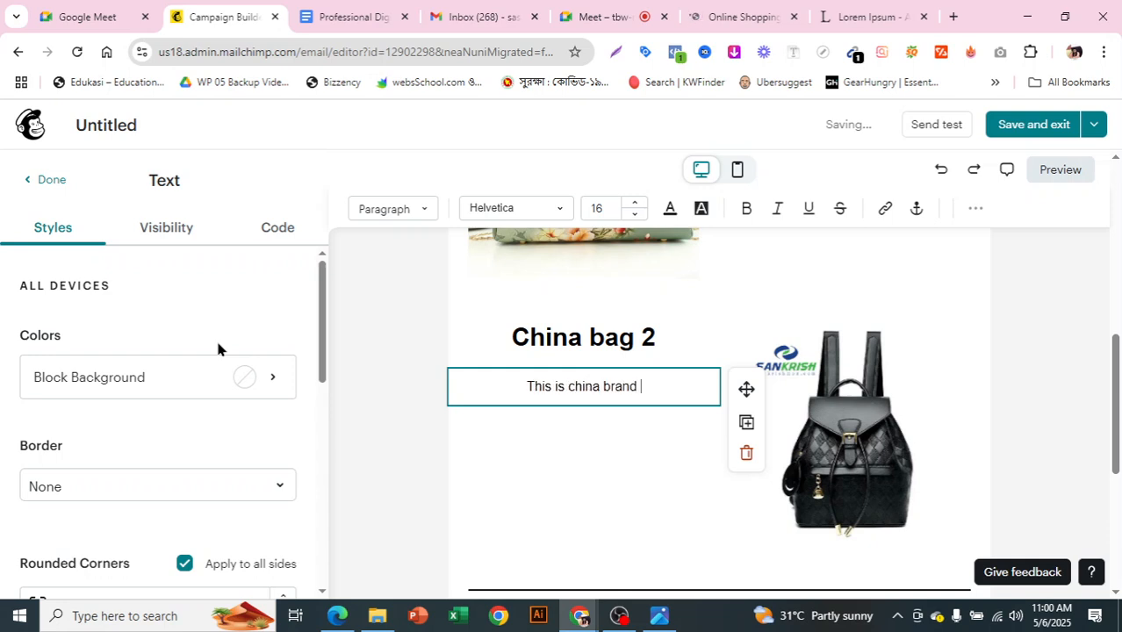
pyautogui.write('bagkkkkkkkkkkkkkkkkkkkkkkkkkkkkkkkkkk')
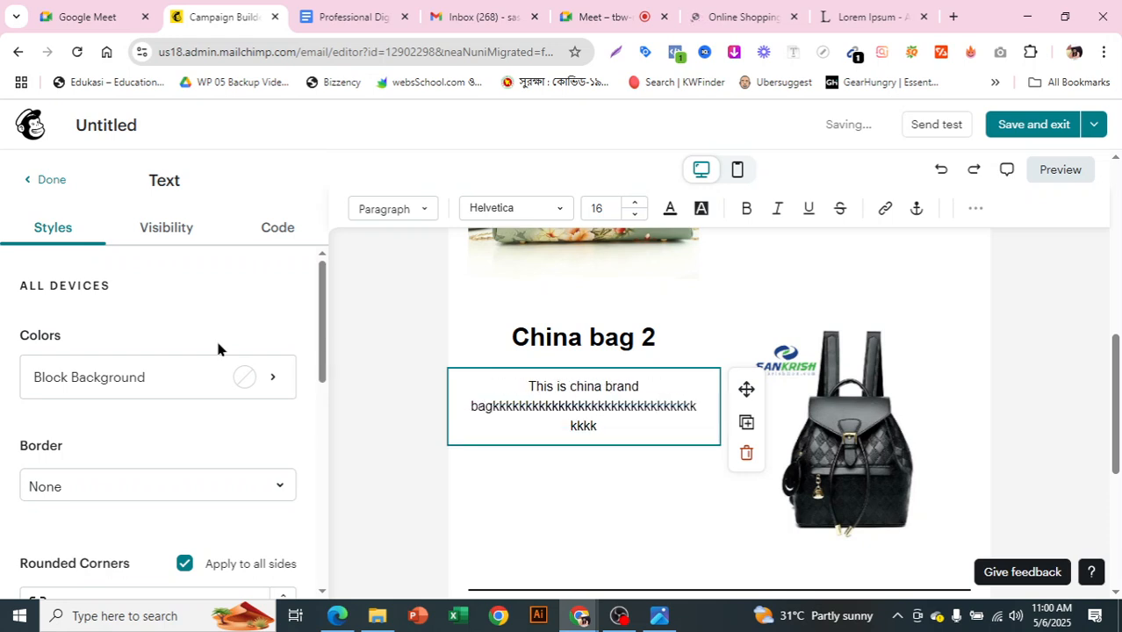
pyautogui.click(53, 182)
# - Add a button below the China bag 2 paragraph with the text "Get 60% discunt"
pyautogui.moveTo(263, 298); pyautogui.dragTo(580, 424)
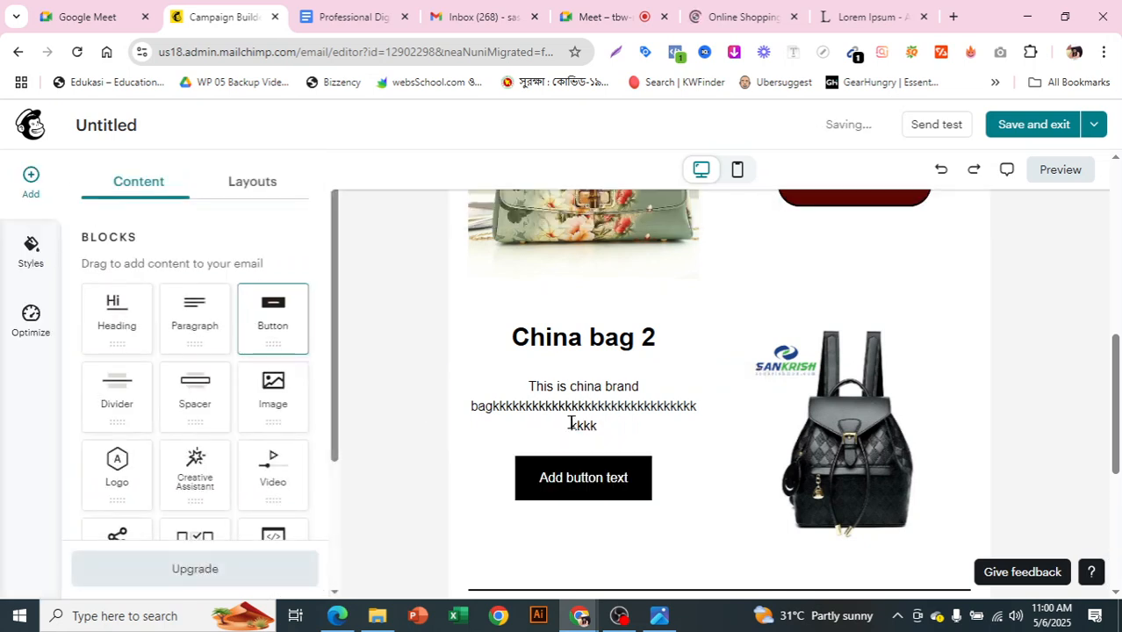
pyautogui.click(543, 475)
pyautogui.hotkey('ctrl', 'a')
pyautogui.scroll(1, 858, 269)
pyautogui.scroll(-2, 654, 421)
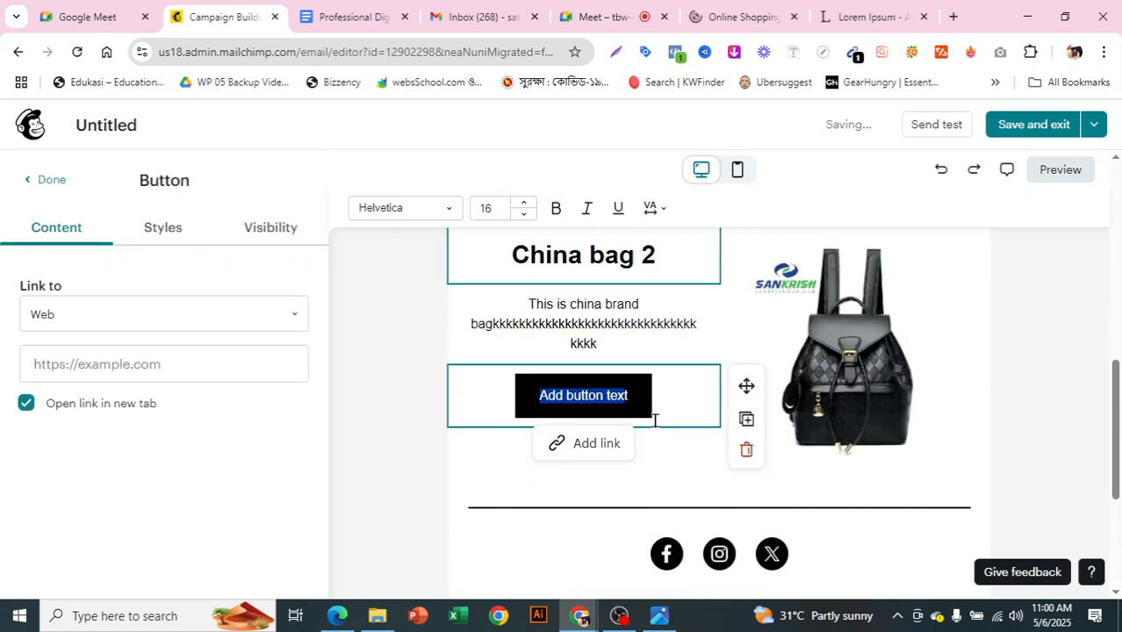
pyautogui.write('t')
pyautogui.write('Get ')
pyautogui.write('60')
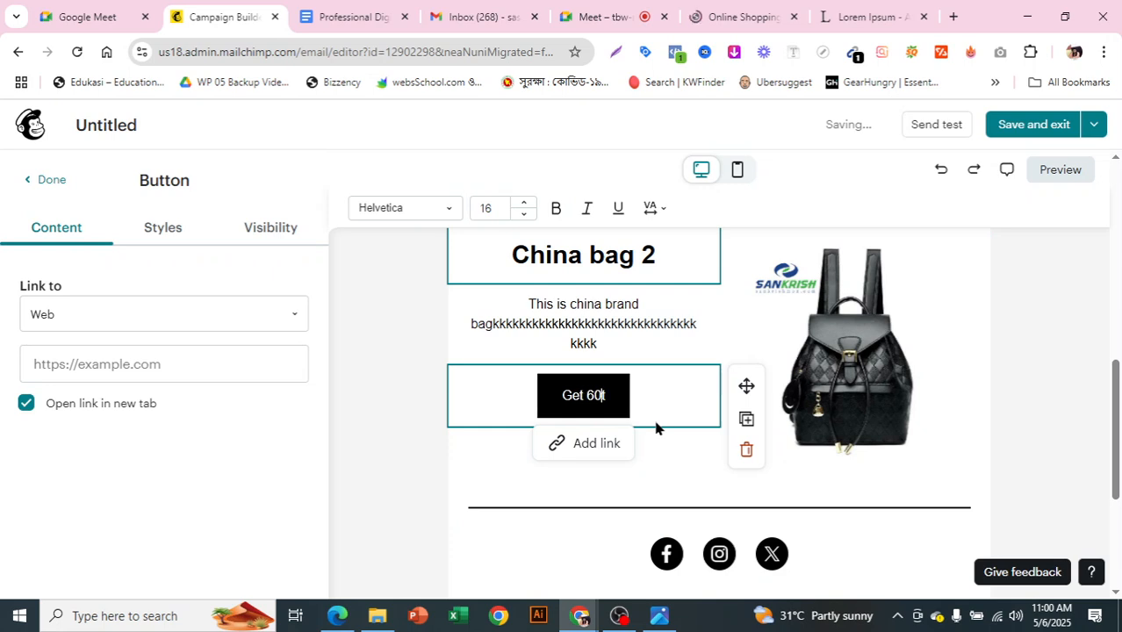
pyautogui.write('% ')
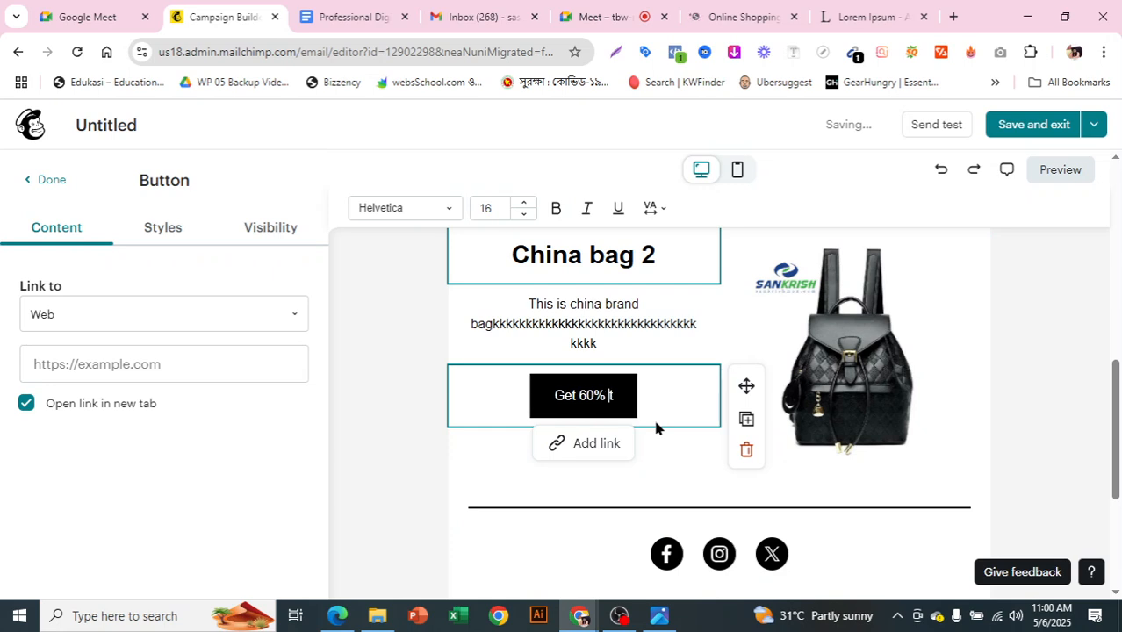
pyautogui.write('s')
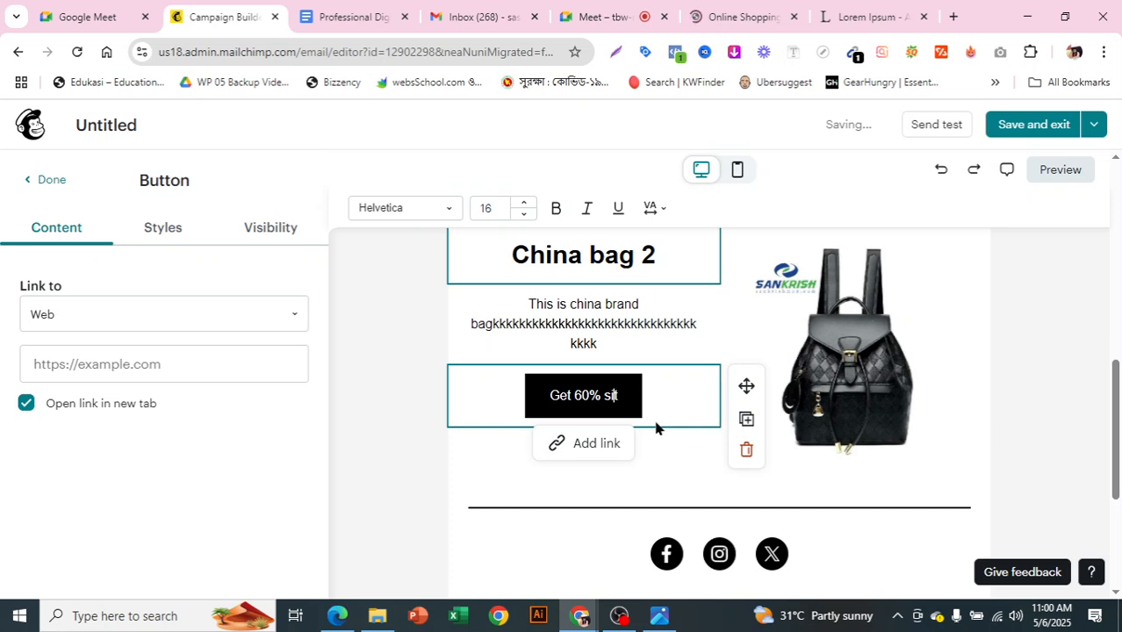
pyautogui.press('BackSpace')
pyautogui.write('discunt')
# - Set the China bag 2 button's shape to Pill and its fill to the email's dark maroon #5C0701, and close its settings
pyautogui.click(156, 228)
pyautogui.scroll(-2, 254, 412)
pyautogui.scroll(2, 237, 369)
pyautogui.click(197, 340)
pyautogui.scroll(-1, 220, 417)
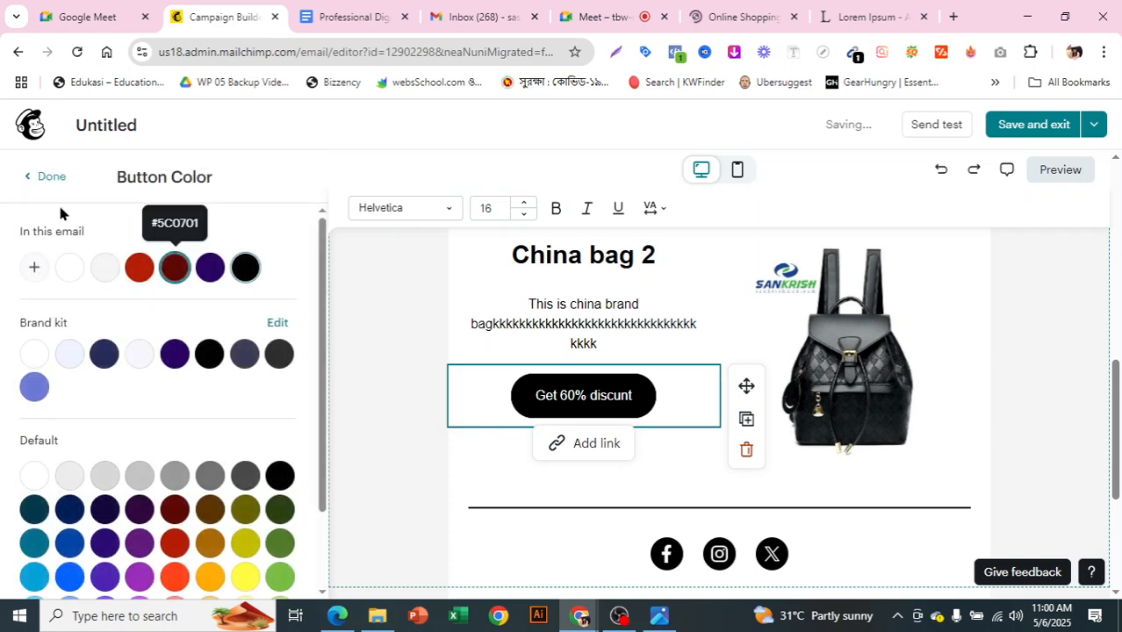
pyautogui.click(43, 184)
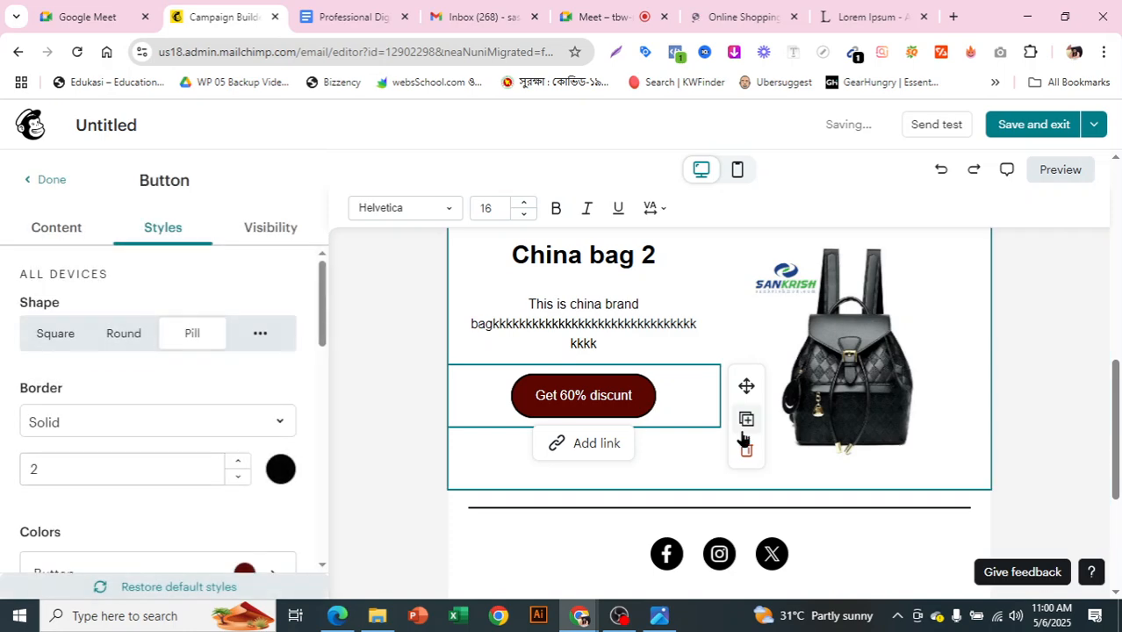
pyautogui.scroll(-1, 743, 438)
pyautogui.scroll(5, 736, 416)
pyautogui.scroll(-3, 731, 405)
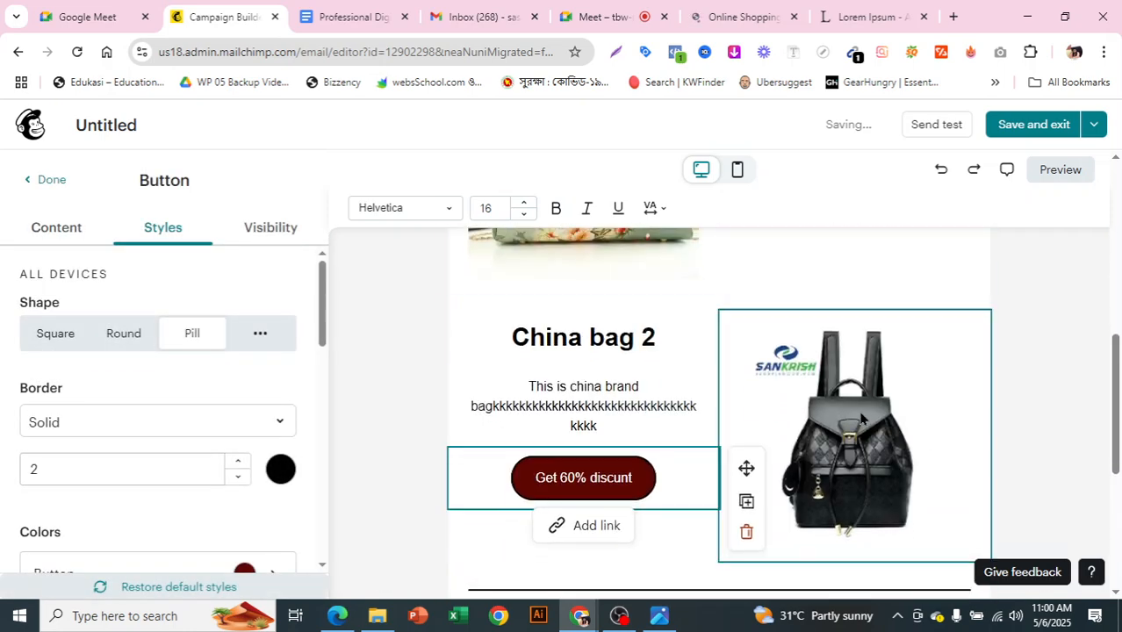
pyautogui.scroll(-2, 860, 419)
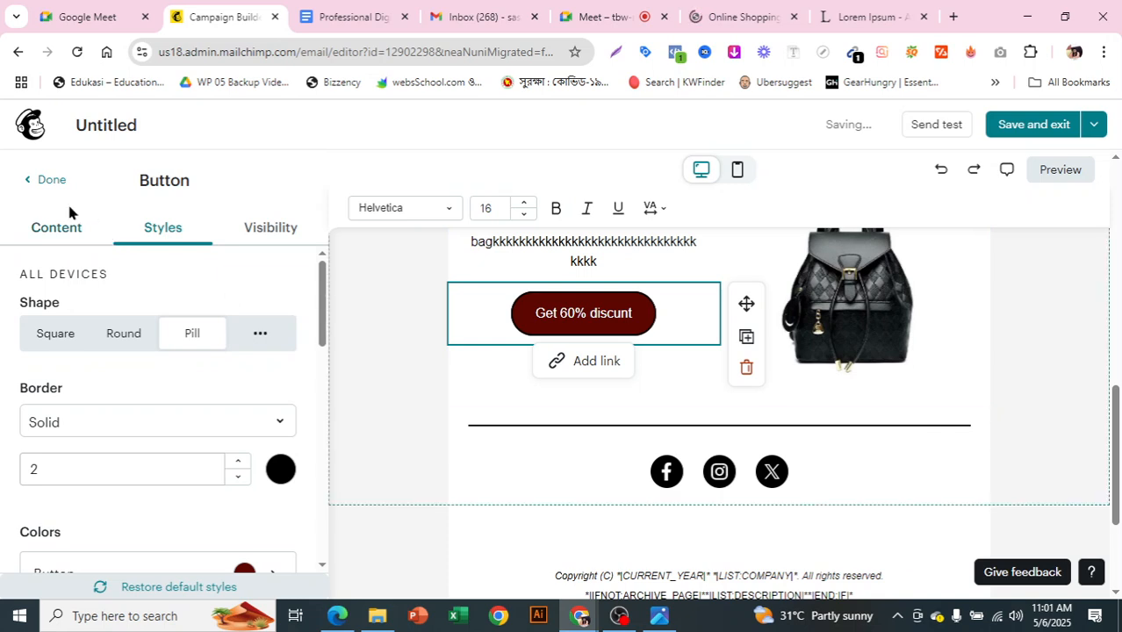
pyautogui.click(48, 180)
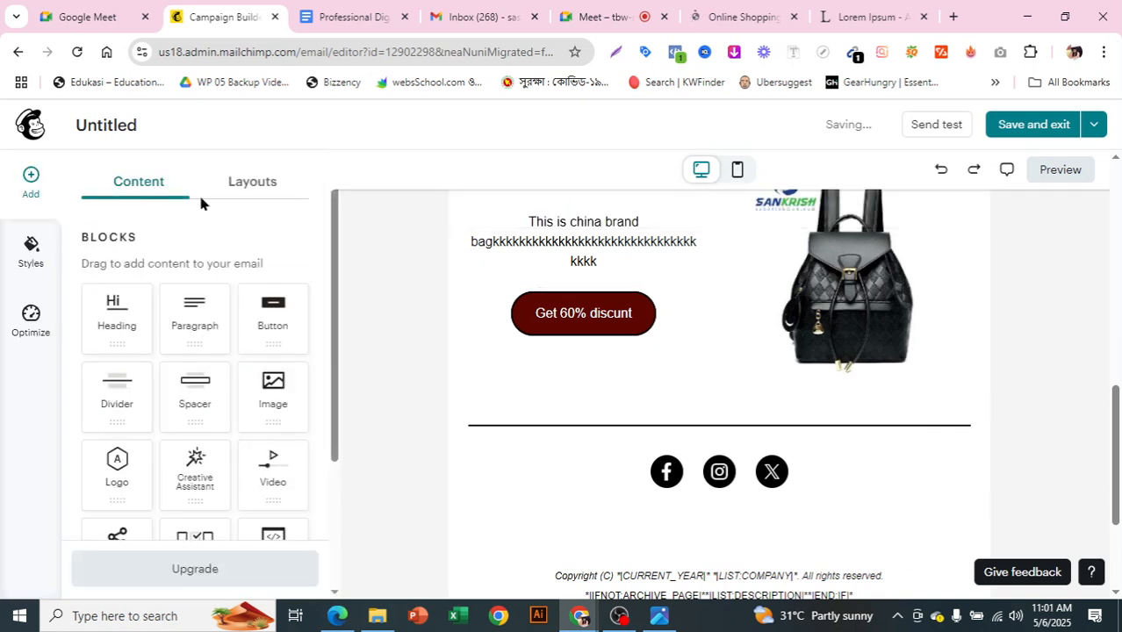
# - Add a blank four-column layout between the China bag 2 section and the divider, and close its settings
pyautogui.click(252, 186)
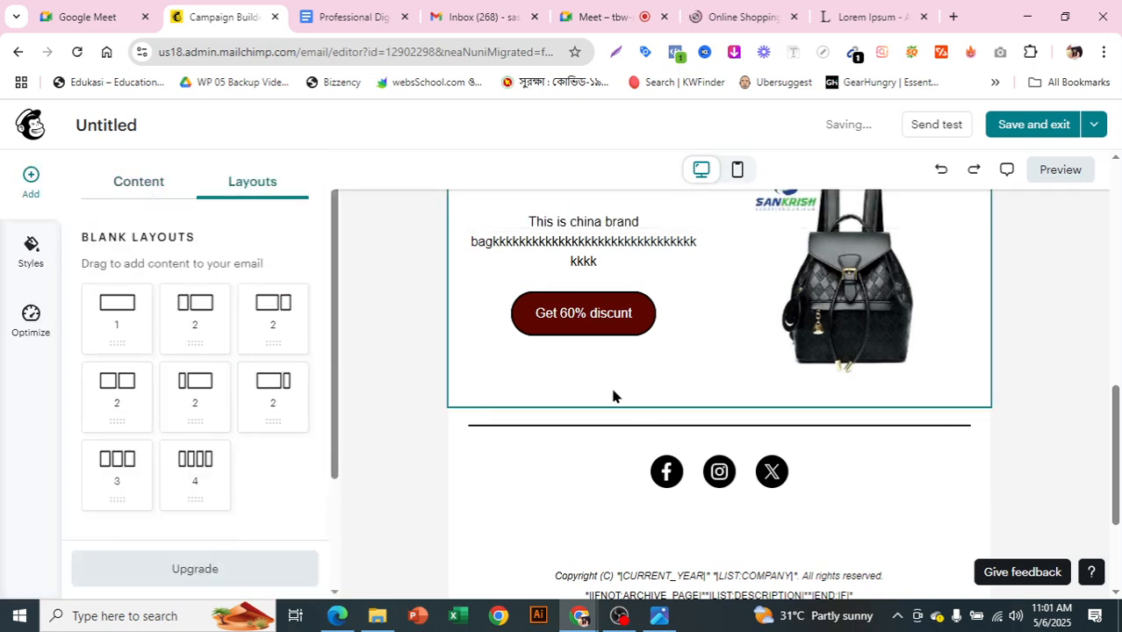
pyautogui.moveTo(120, 477)
pyautogui.mouseDown()
pyautogui.moveTo(640, 427)
pyautogui.moveTo(200, 488)
pyautogui.moveTo(120, 470)
pyautogui.mouseUp()
pyautogui.moveTo(191, 475); pyautogui.dragTo(692, 401)
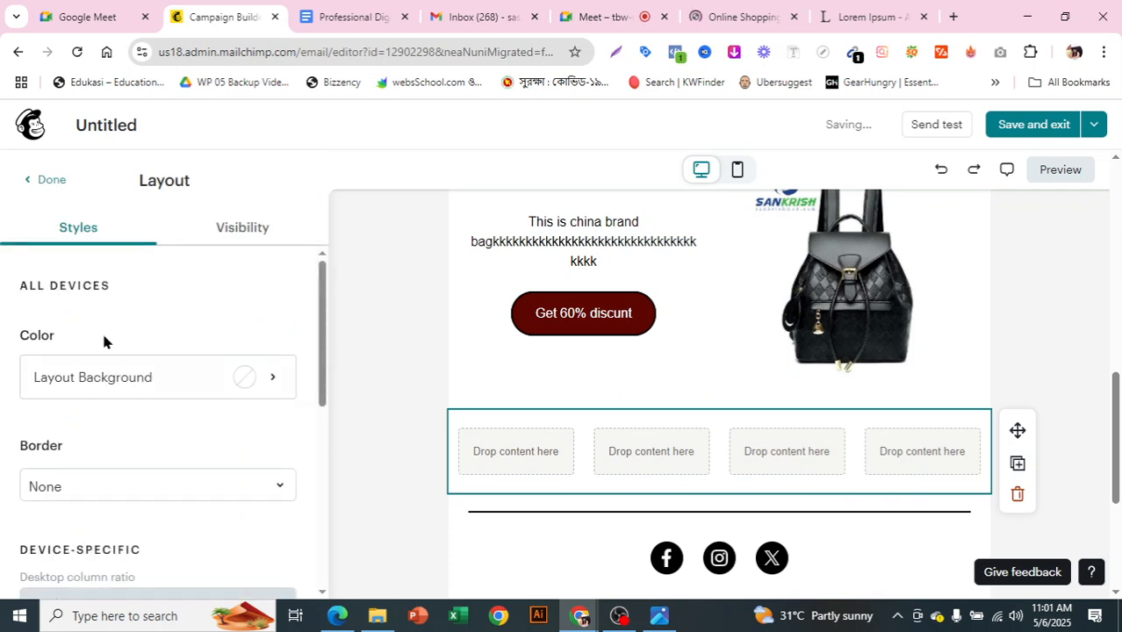
pyautogui.click(54, 184)
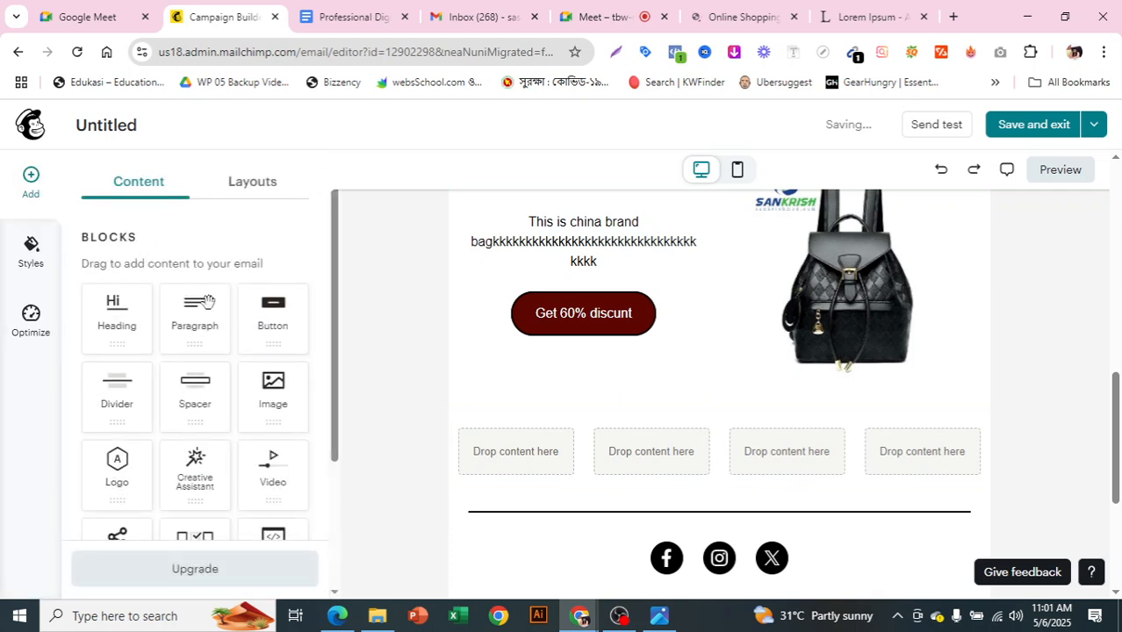
# - Add an image block to the new layout's first column and upload the pink clutch photo bag 10-01 from the Bag folder into it
pyautogui.moveTo(275, 396); pyautogui.dragTo(514, 464)
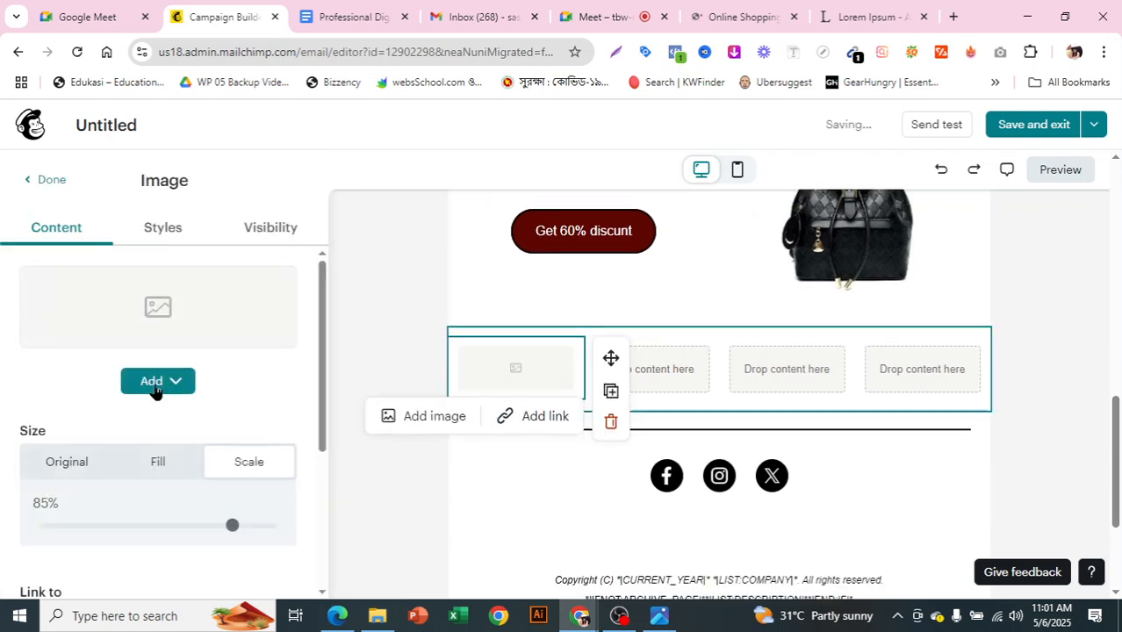
pyautogui.click(151, 386)
pyautogui.click(209, 427)
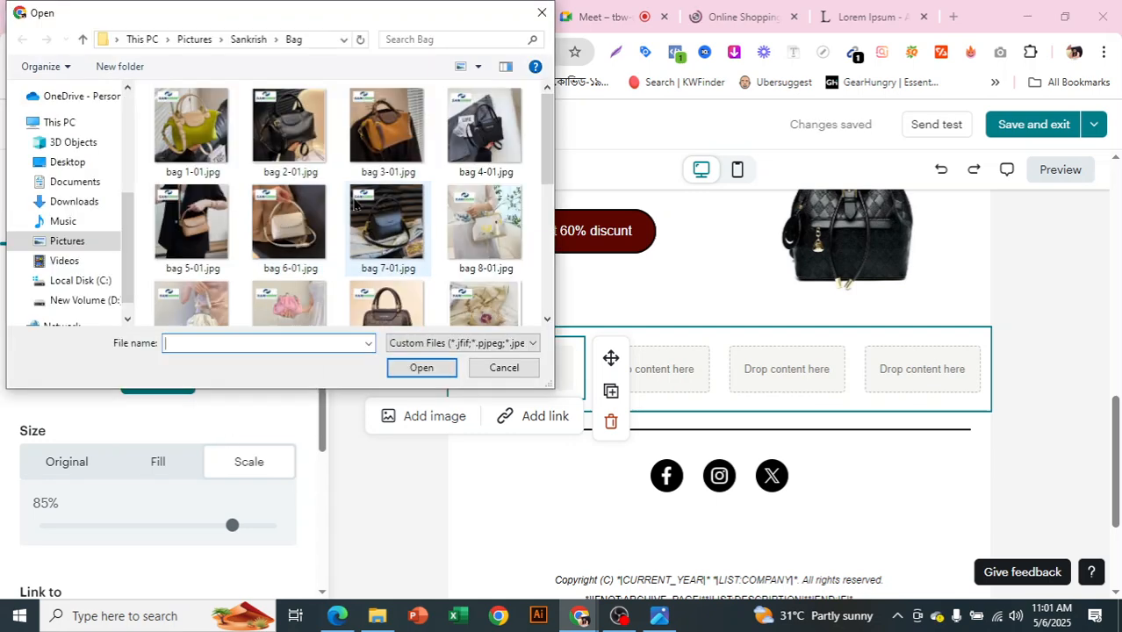
pyautogui.scroll(-3, 354, 203)
pyautogui.click(287, 174)
pyautogui.click(431, 372)
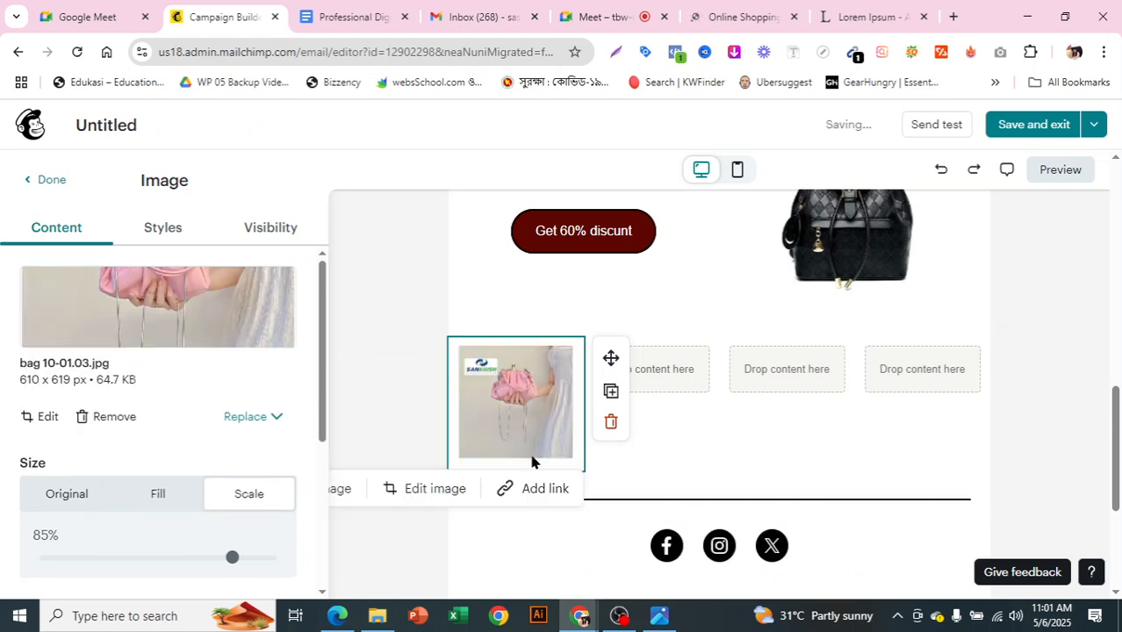
pyautogui.click(45, 180)
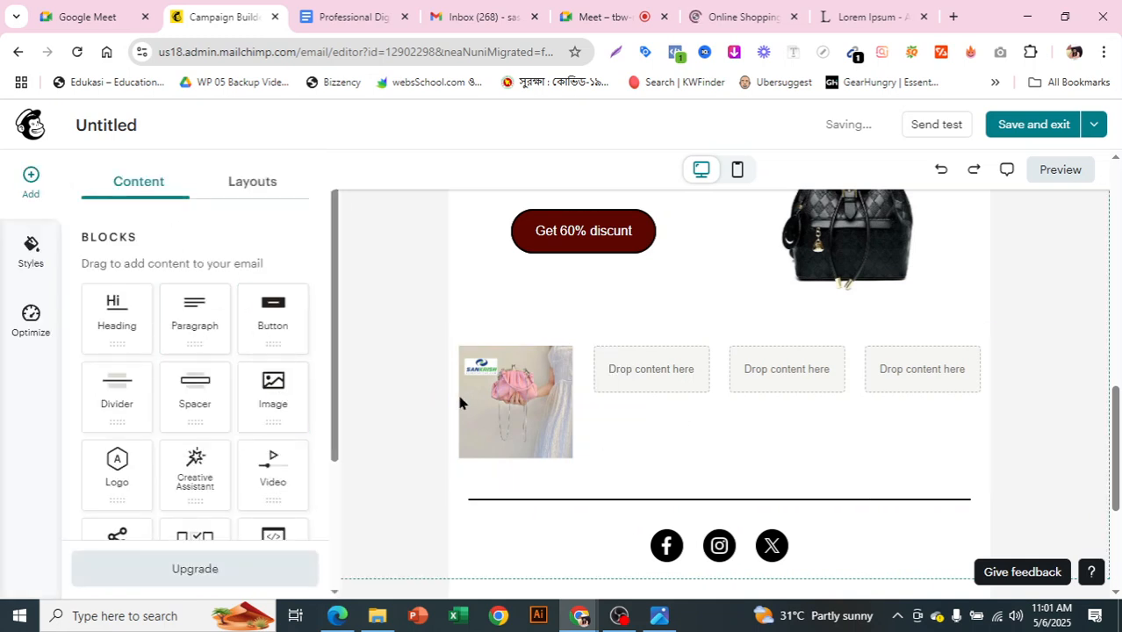
# - Duplicate the pink clutch image block and move the copy into the second column
pyautogui.click(507, 397)
pyautogui.click(509, 395)
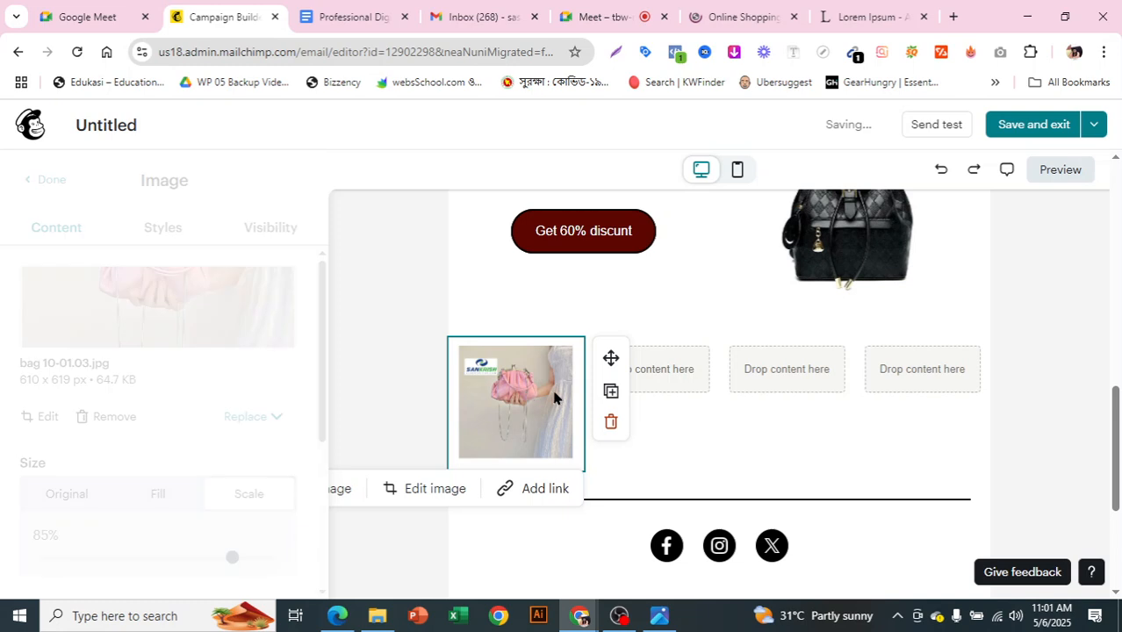
pyautogui.click(612, 392)
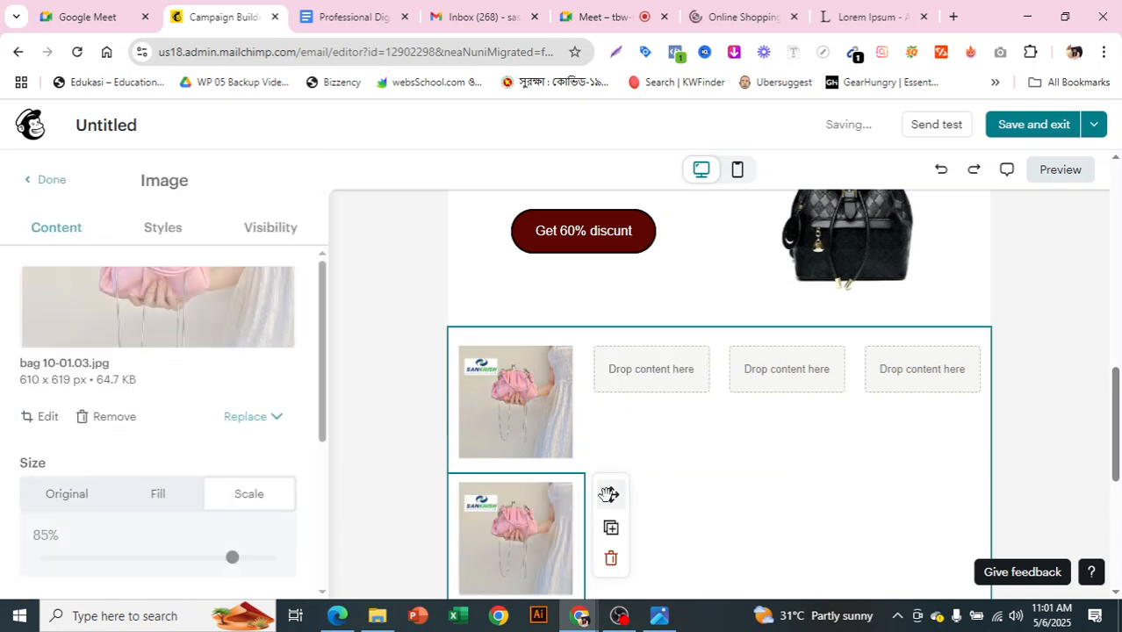
pyautogui.moveTo(631, 435); pyautogui.dragTo(606, 352)
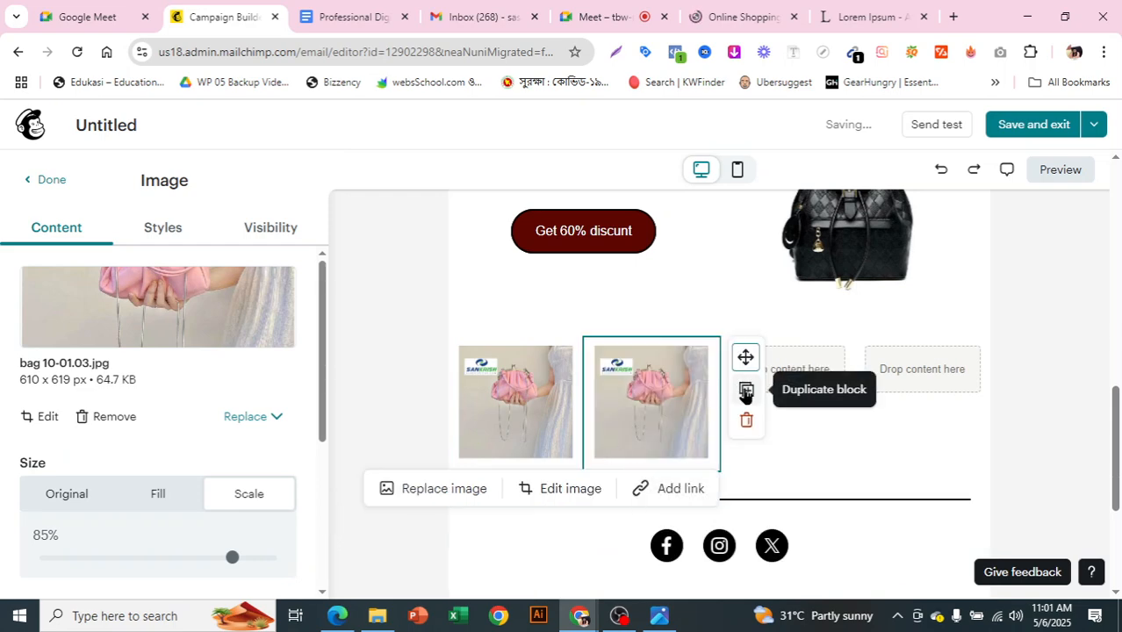
# - Duplicate the second column's pink clutch image and move the copy into the third of the four columns
pyautogui.click(745, 389)
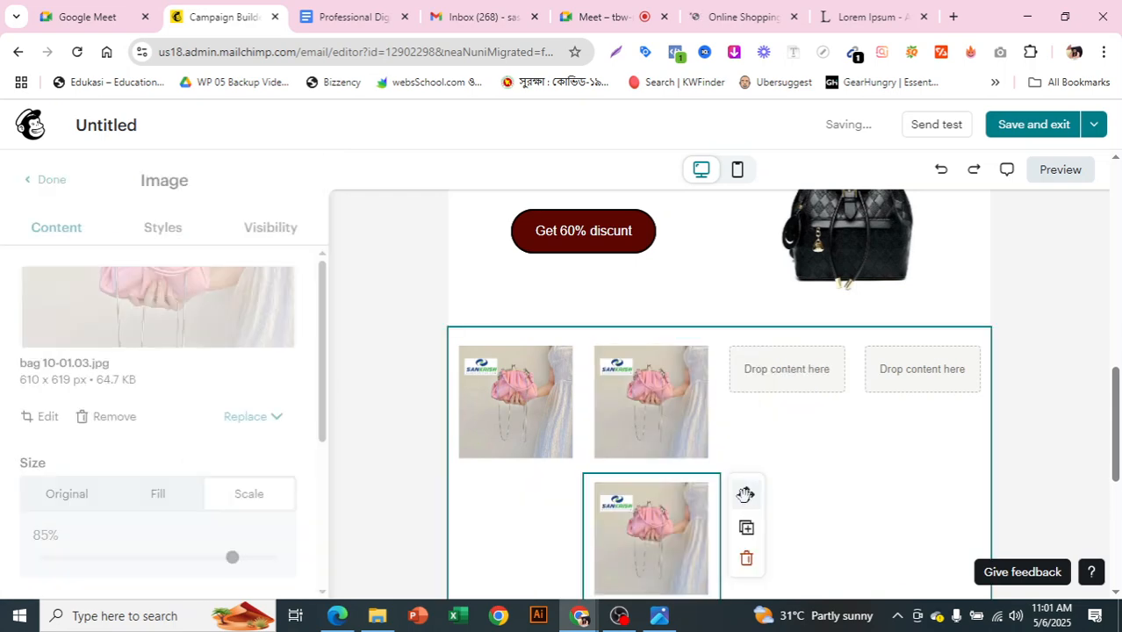
pyautogui.moveTo(746, 494); pyautogui.dragTo(761, 342)
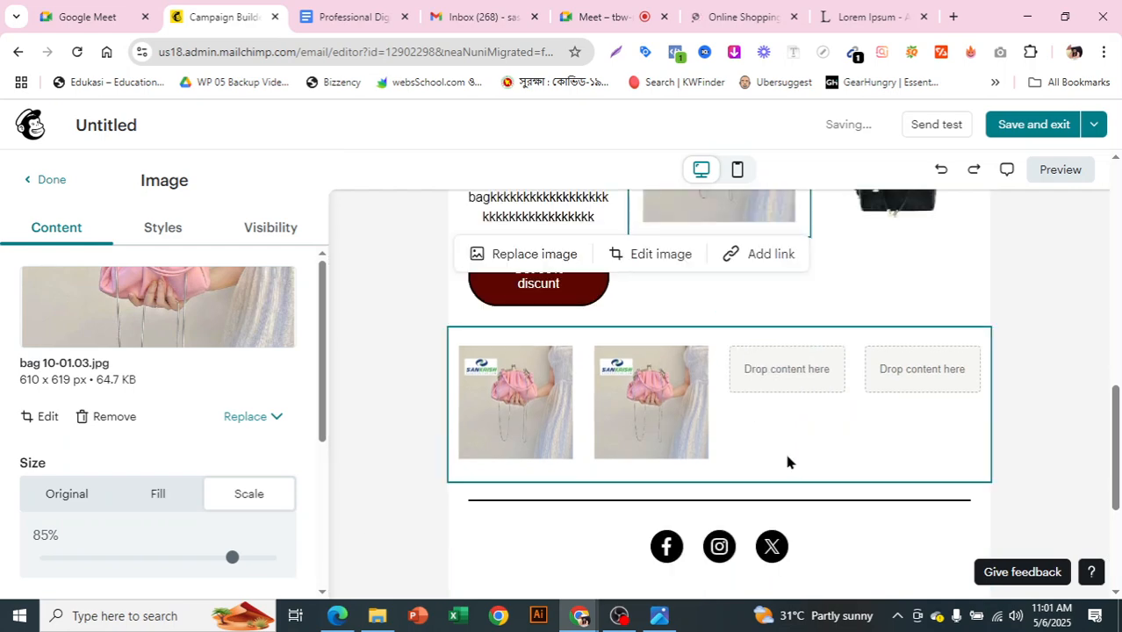
pyautogui.scroll(2, 784, 450)
pyautogui.moveTo(835, 251); pyautogui.dragTo(764, 534)
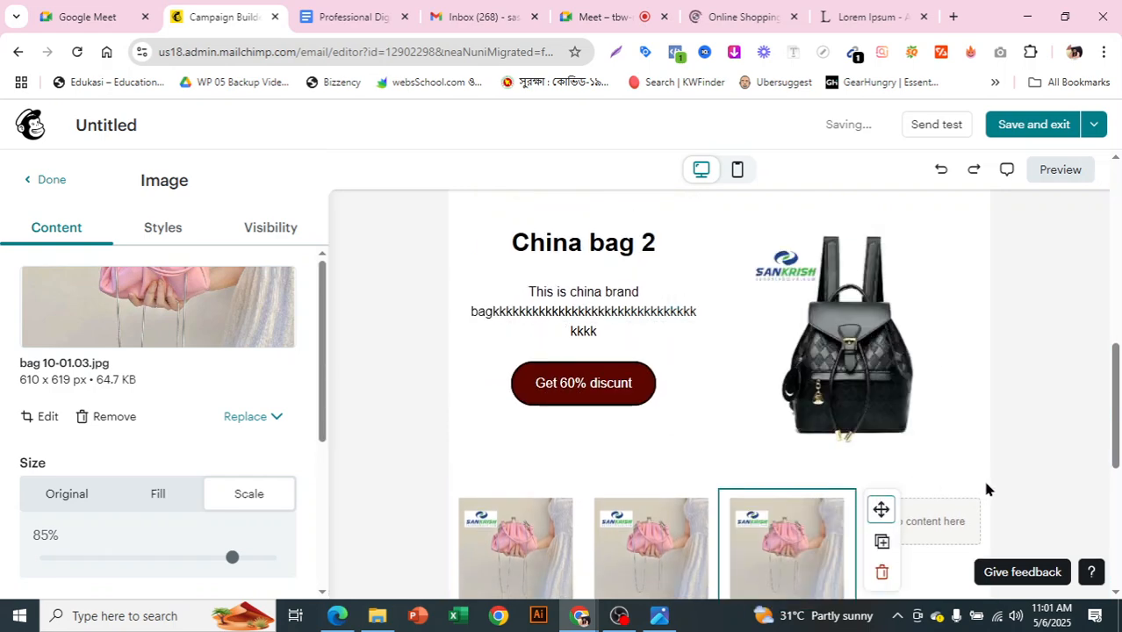
pyautogui.scroll(-1, 983, 489)
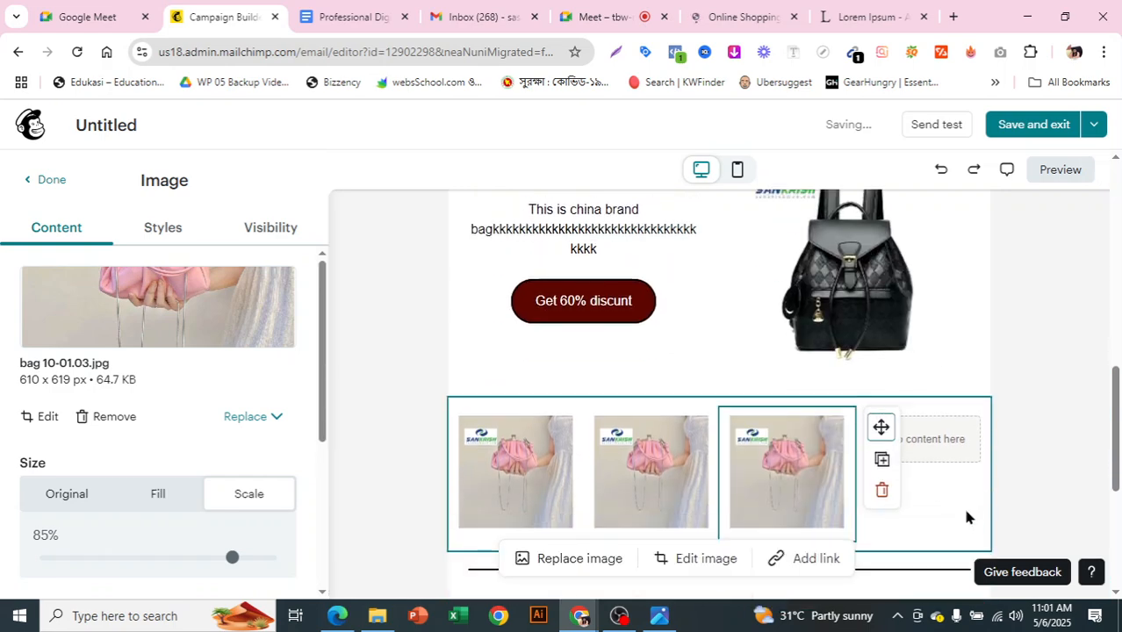
# - Delete the third column's image block, then duplicate the second column's image and place the copy in the last of the three columns
pyautogui.click(884, 492)
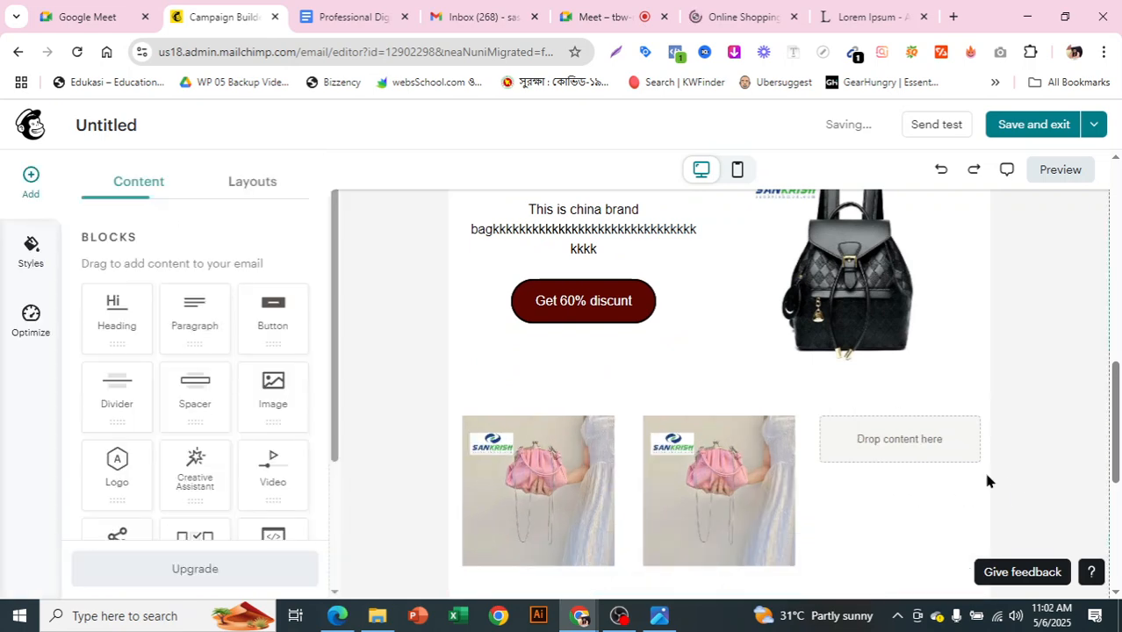
pyautogui.click(809, 460)
pyautogui.scroll(-1, 829, 439)
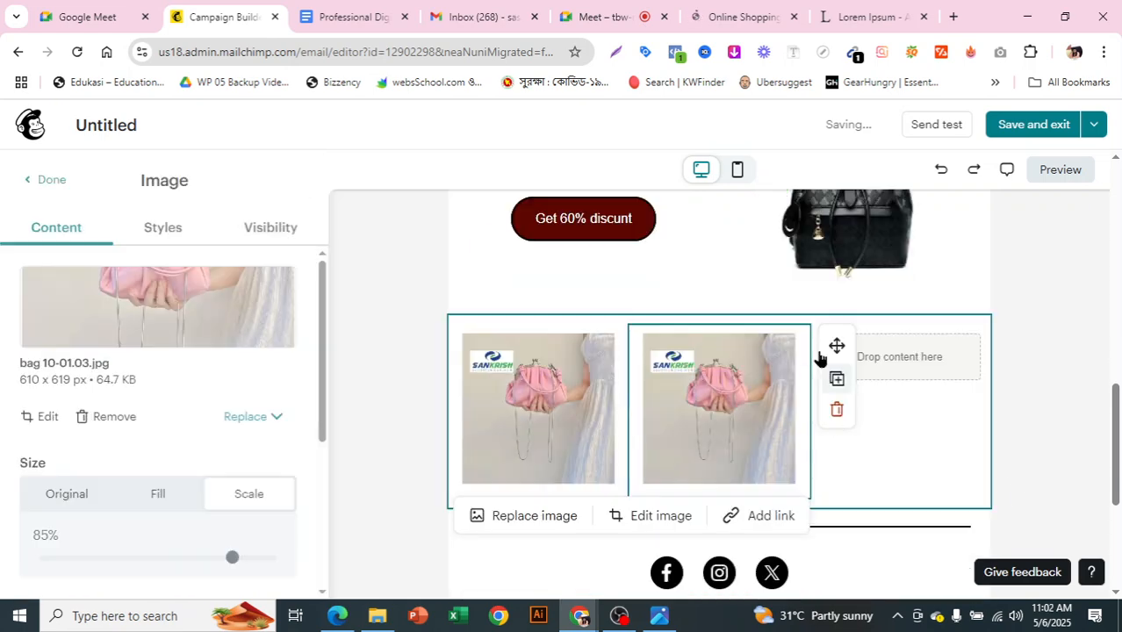
pyautogui.click(836, 381)
pyautogui.scroll(-1, 829, 467)
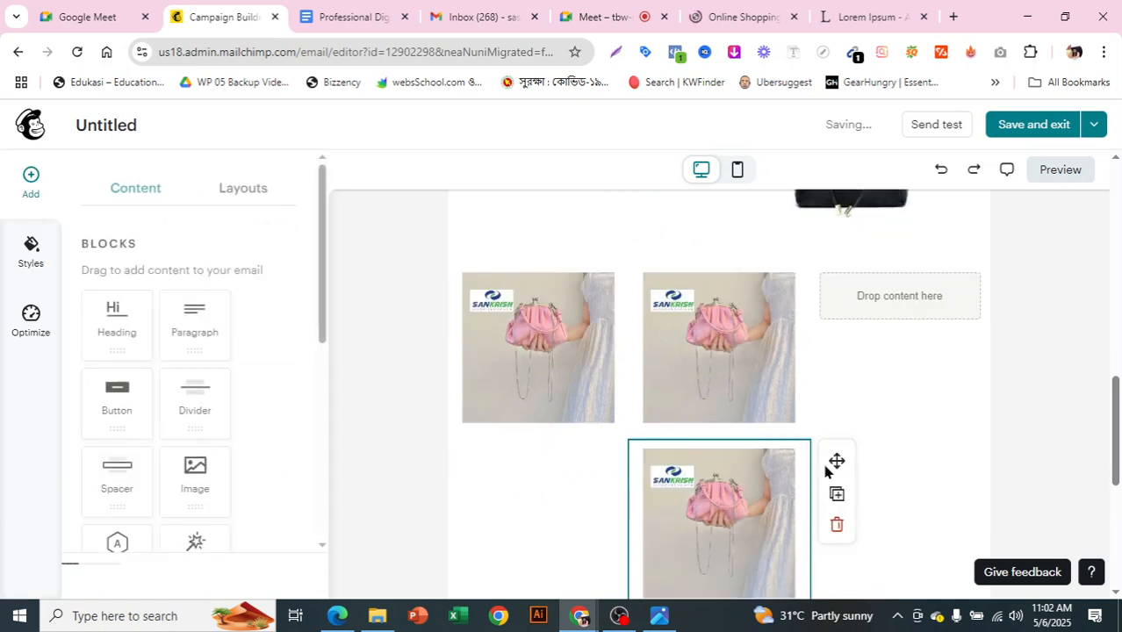
pyautogui.moveTo(837, 438); pyautogui.dragTo(864, 270)
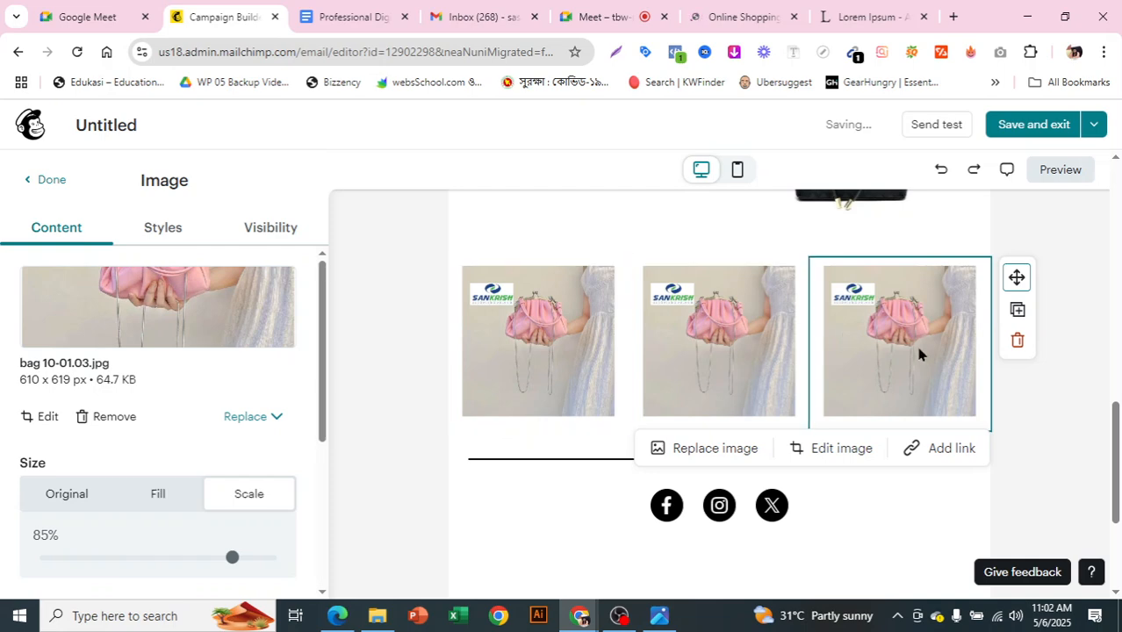
pyautogui.click(45, 182)
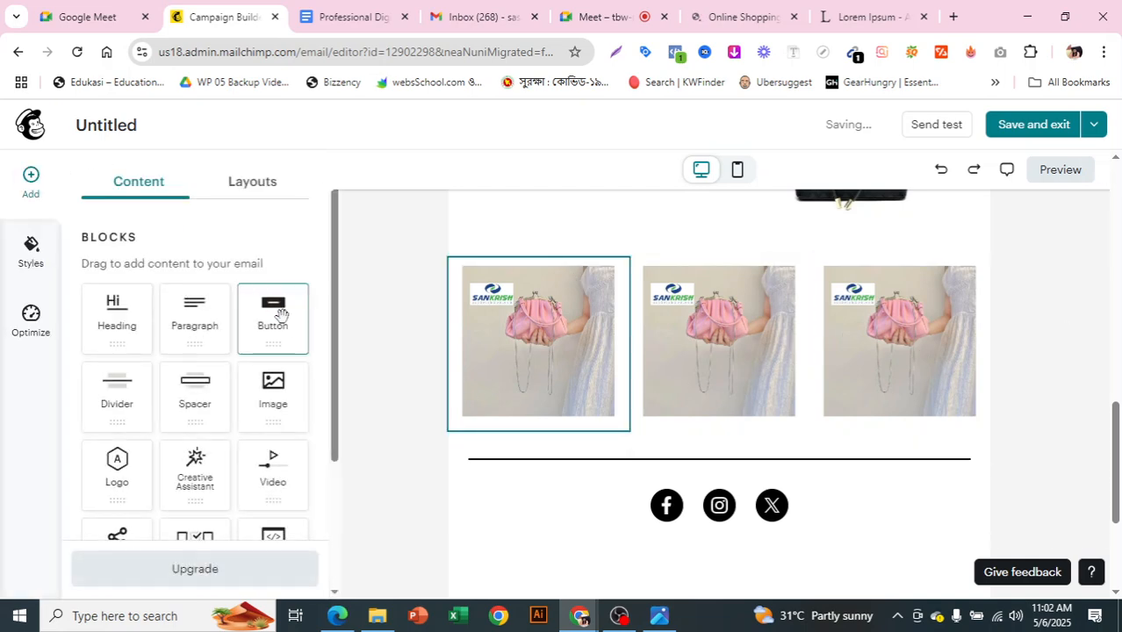
# - Add a heading block below the first column's pink clutch image with the text "60% discount"
pyautogui.moveTo(126, 319); pyautogui.dragTo(611, 519)
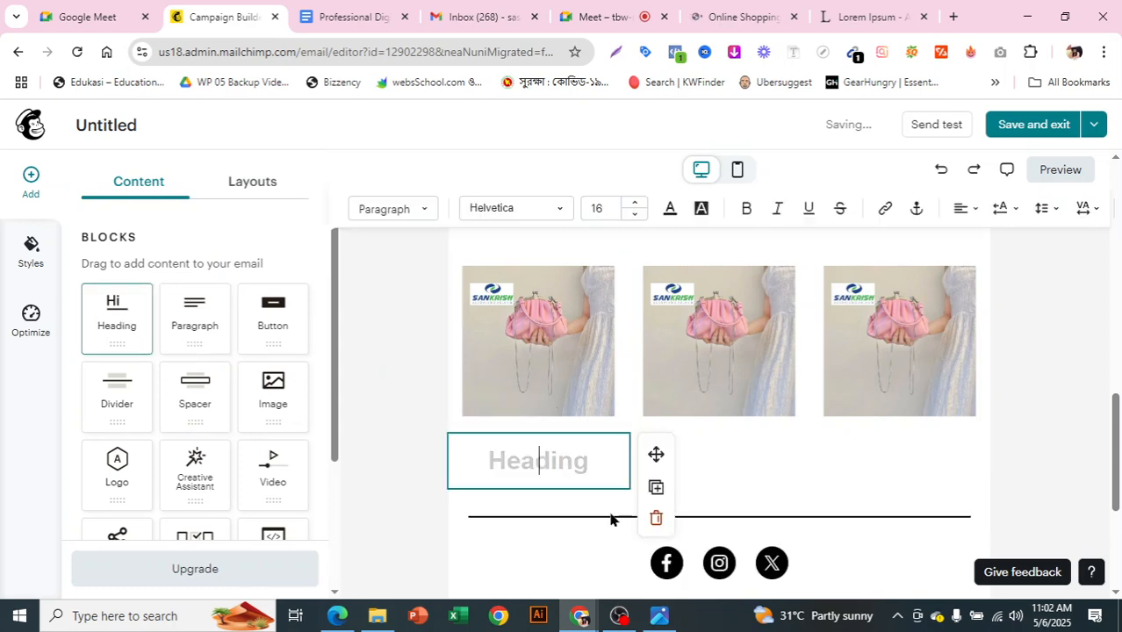
pyautogui.write('60% s')
pyautogui.press('BackSpace')
pyautogui.write('d')
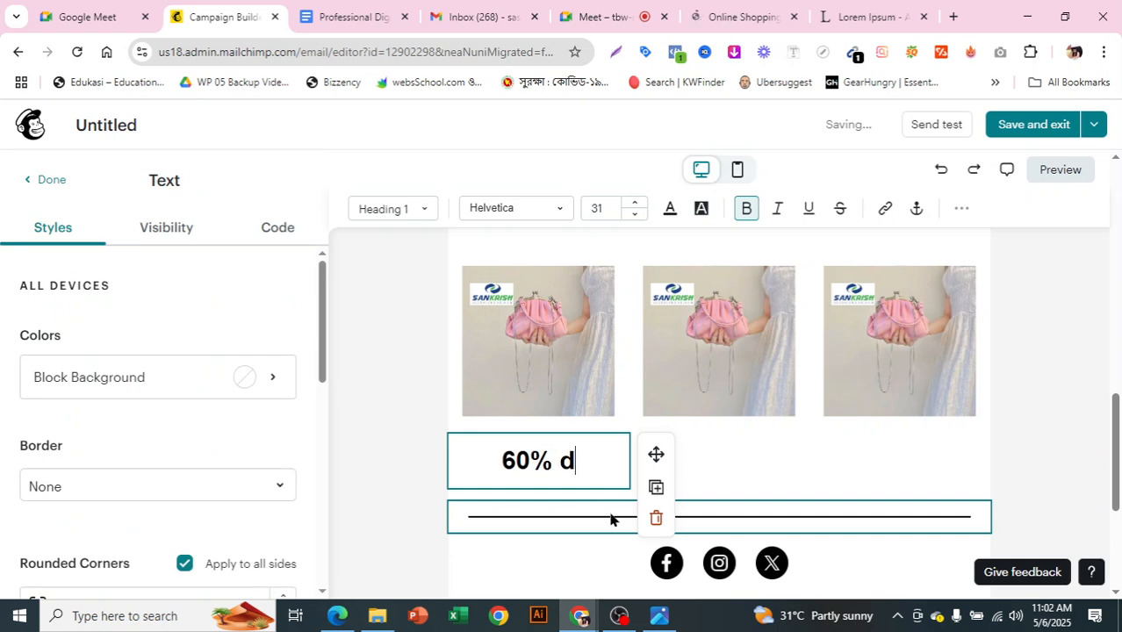
pyautogui.write('iscoun')
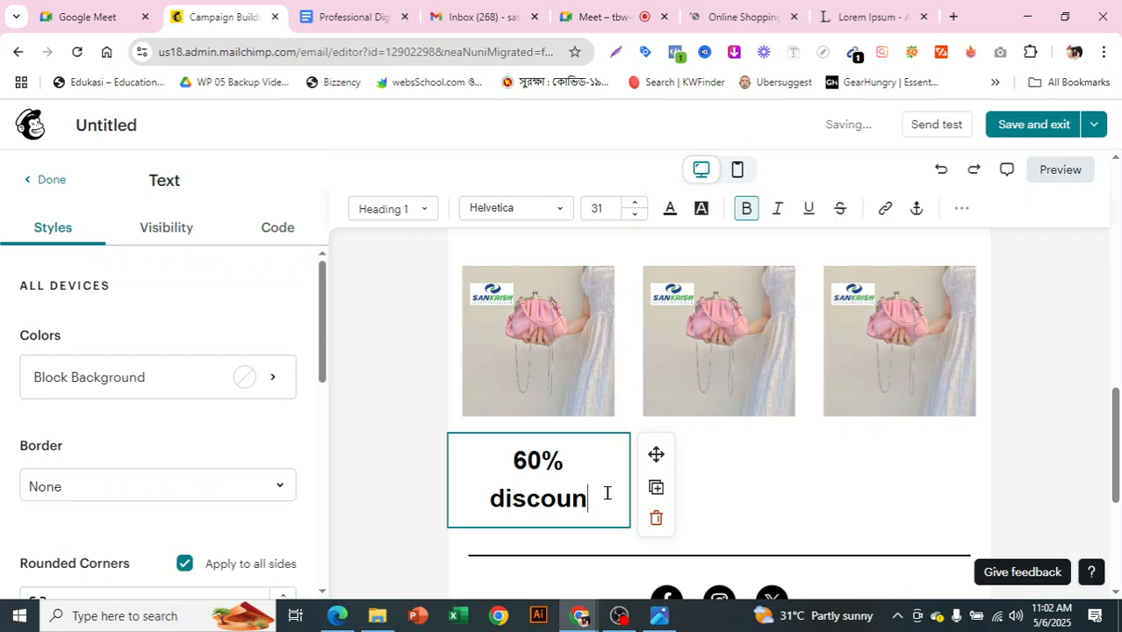
pyautogui.write('t')
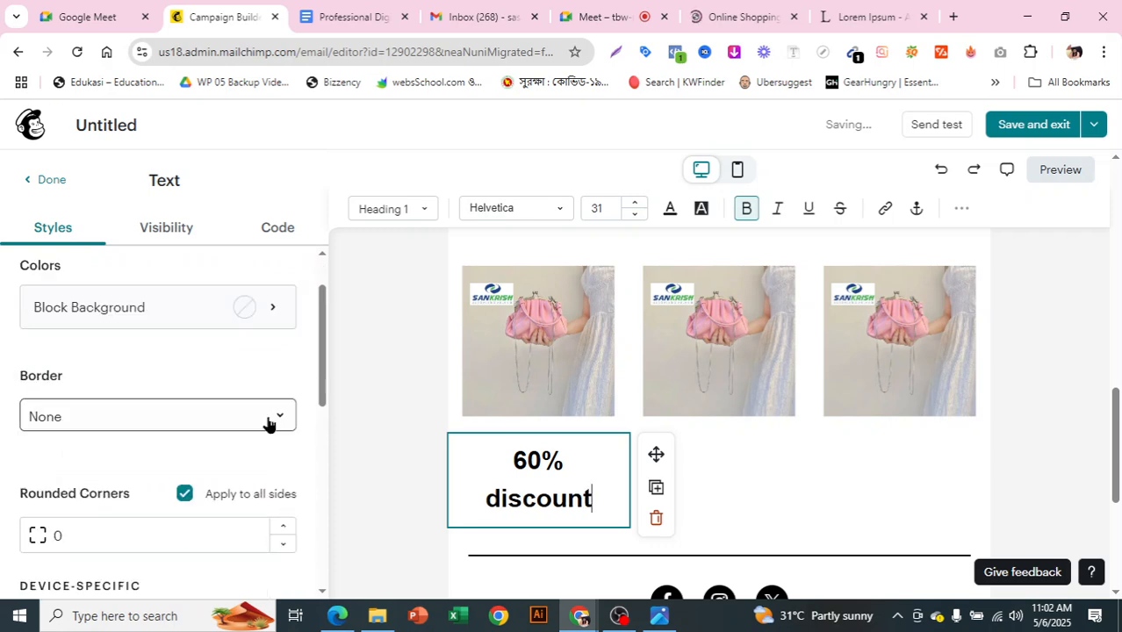
# - Change the opening and closing tags in the 60% discount heading's HTML code to h3
pyautogui.scroll(-2, 270, 420)
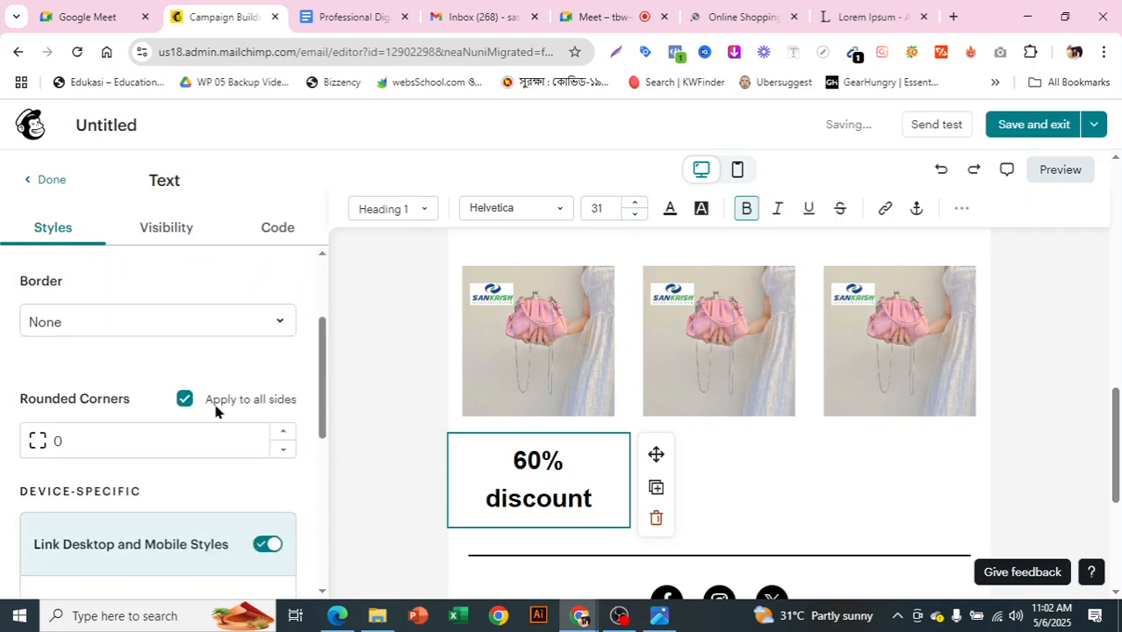
pyautogui.scroll(2, 230, 293)
pyautogui.click(266, 230)
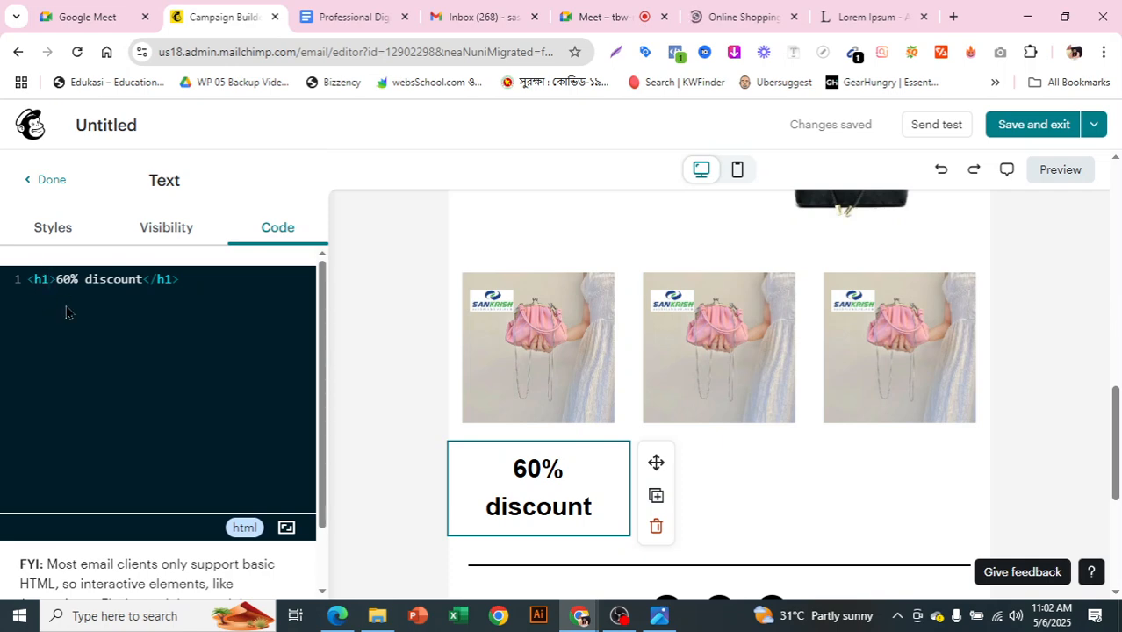
pyautogui.press('BackSpace')
pyautogui.write('3')
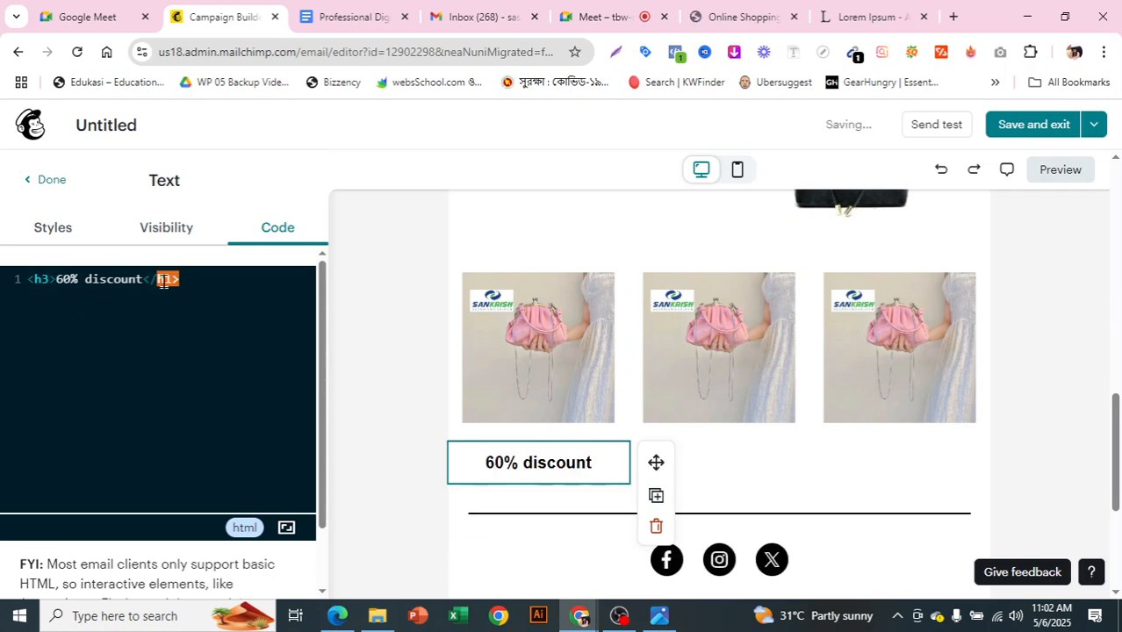
pyautogui.click(169, 281)
pyautogui.write('3')
# - Duplicate the 60% discount heading twice in the first column
pyautogui.click(654, 496)
pyautogui.click(625, 507)
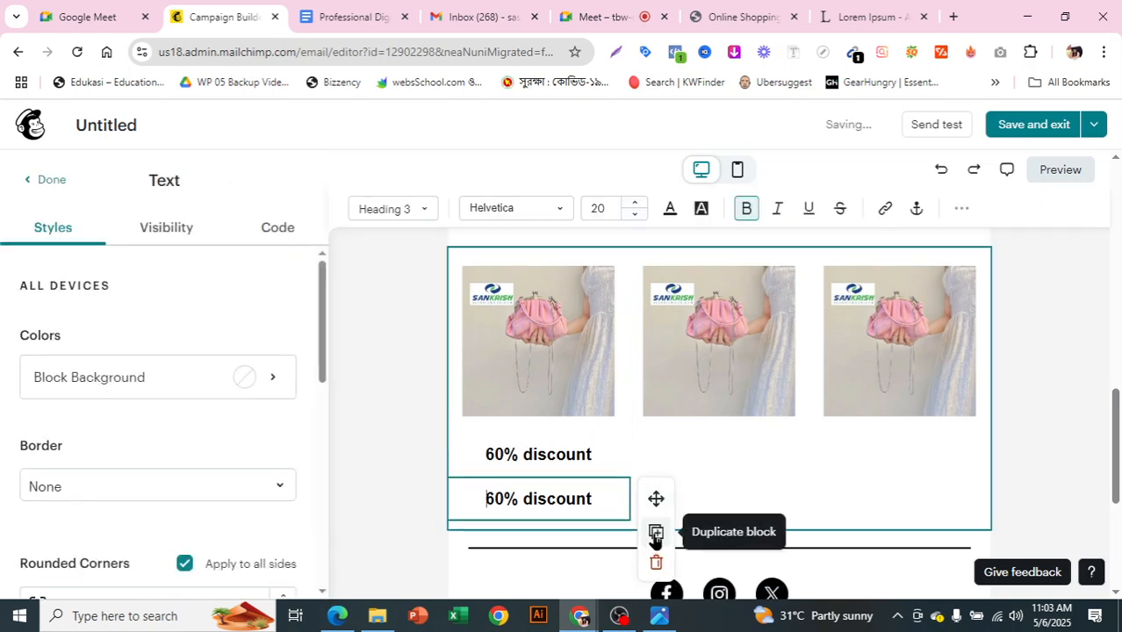
pyautogui.click(655, 534)
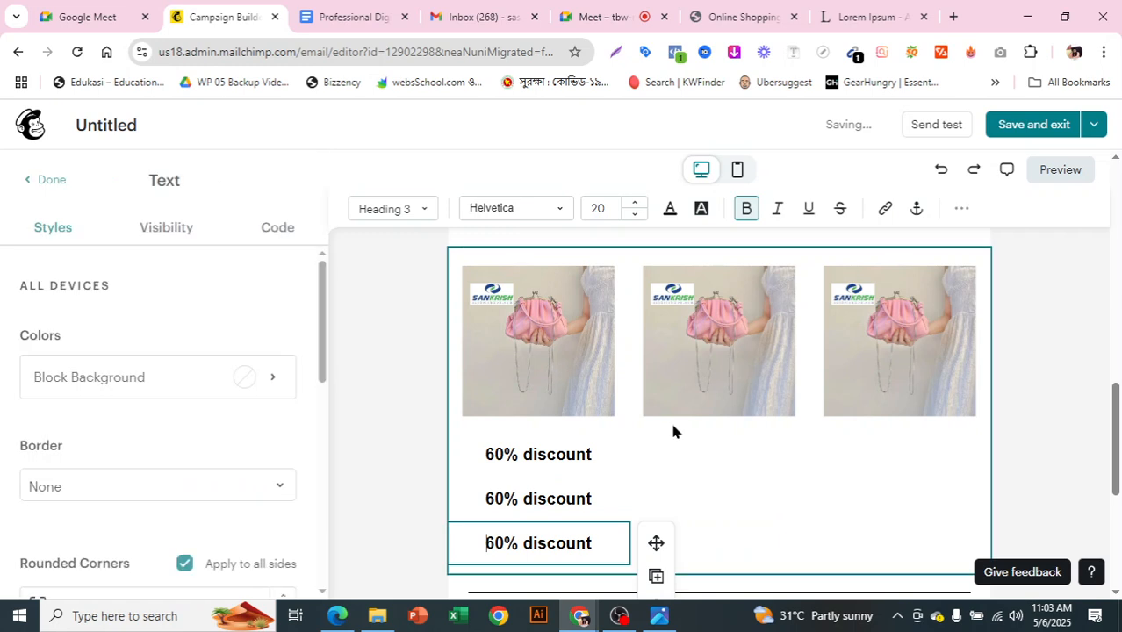
# - Add an empty heading block below the second column's pink clutch image
pyautogui.click(49, 181)
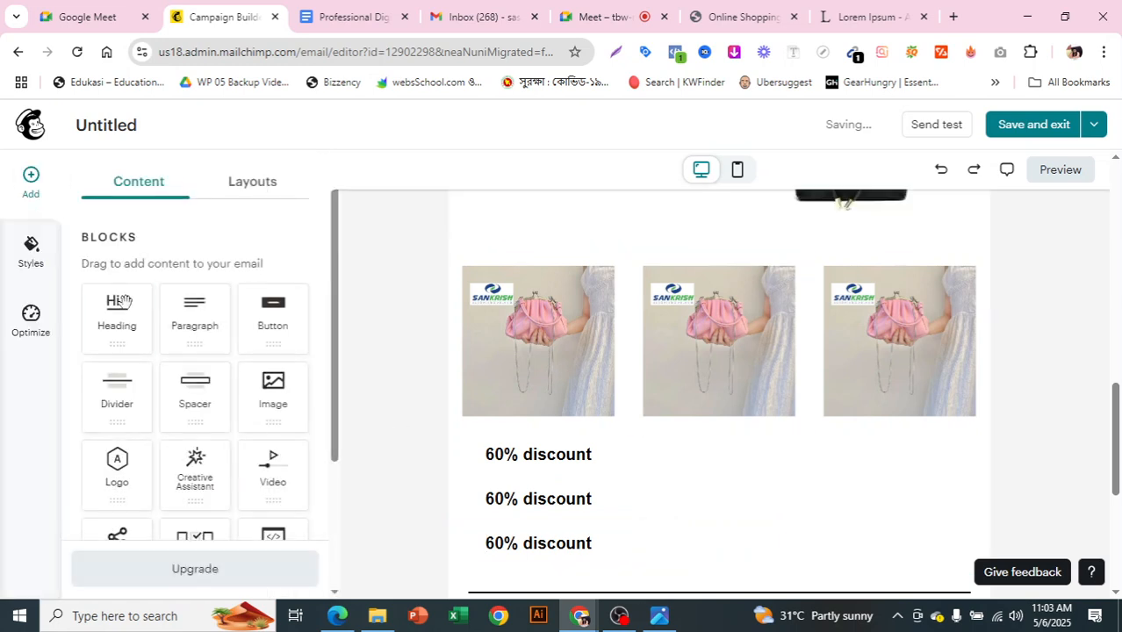
pyautogui.moveTo(114, 307); pyautogui.dragTo(696, 426)
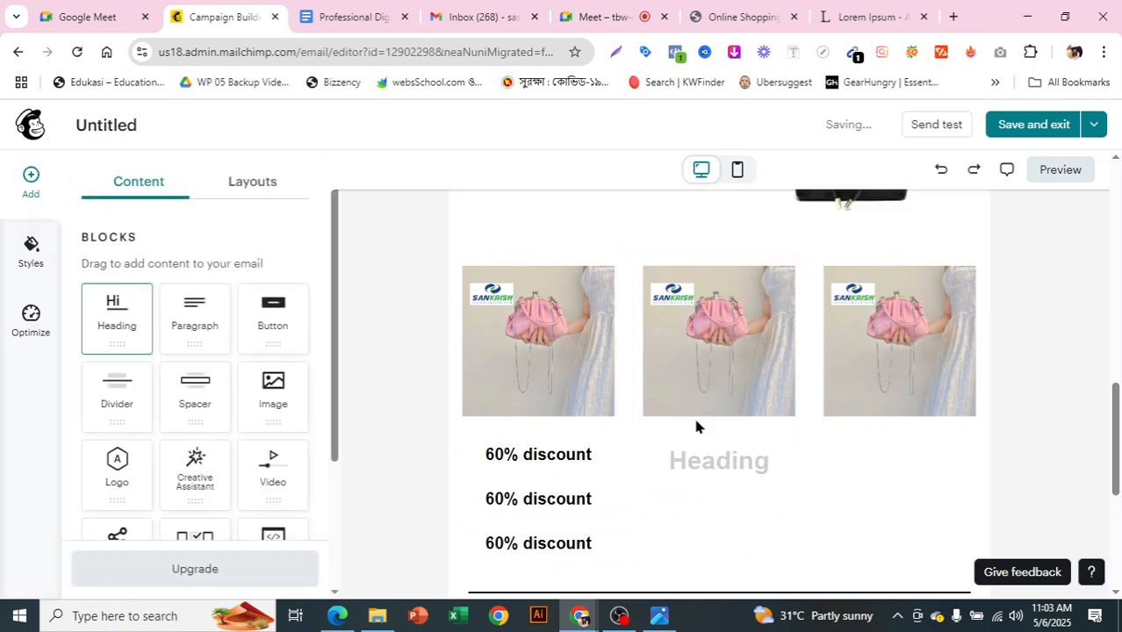
# - Move one 60% discount copy above the empty heading in the second column, then delete that copy
pyautogui.click(621, 497)
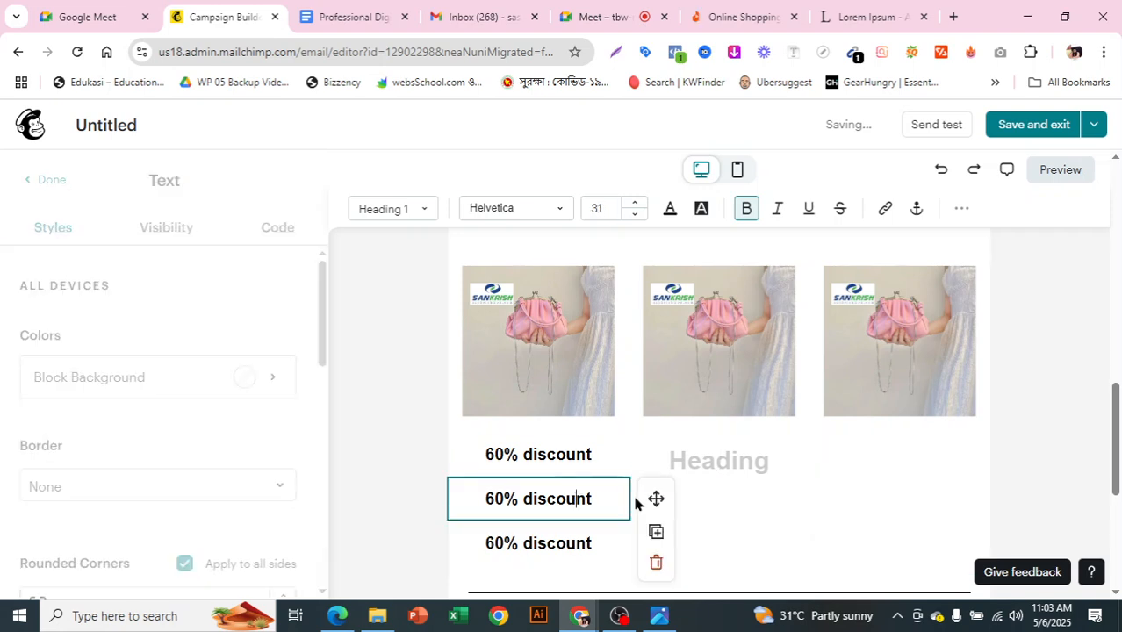
pyautogui.moveTo(655, 498); pyautogui.dragTo(691, 446)
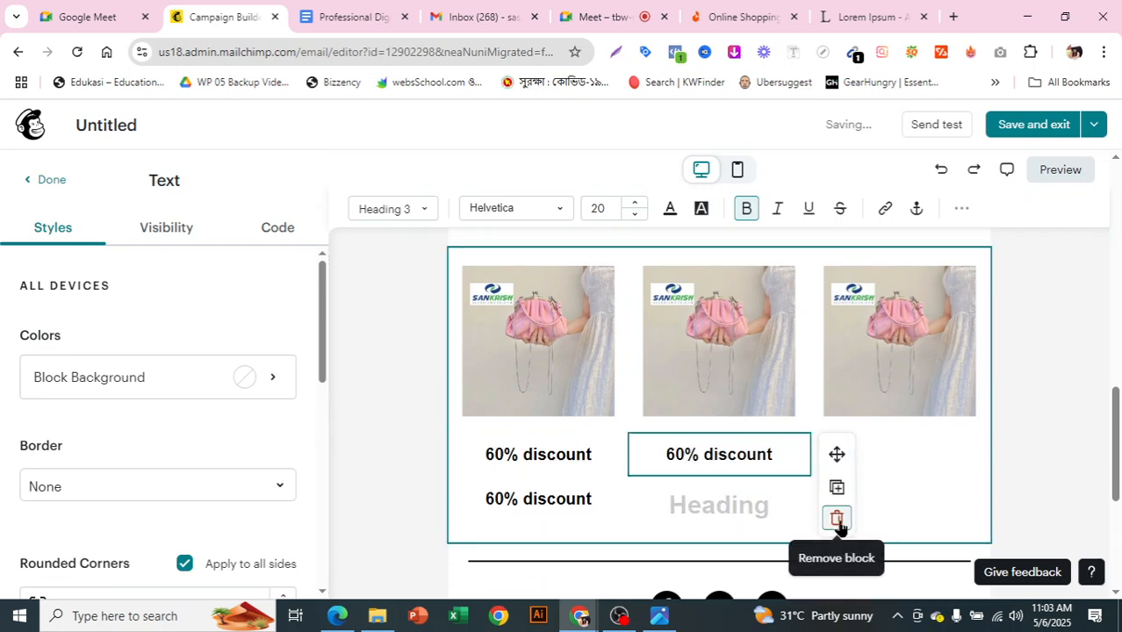
pyautogui.click(829, 524)
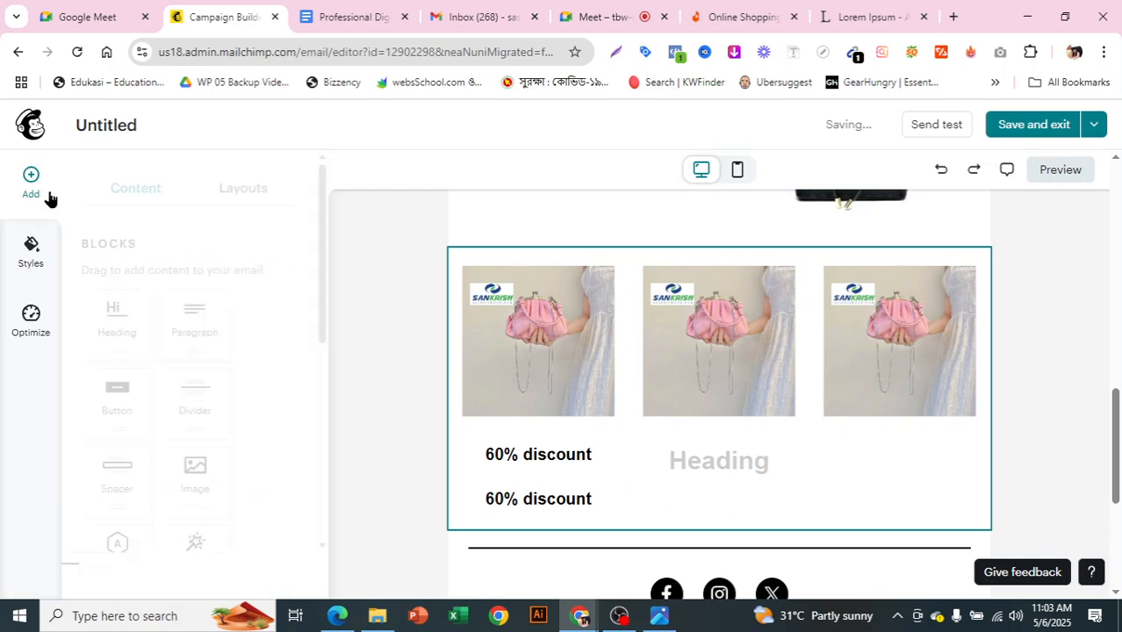
# - Add a heading reading "40% discount" below the third image and fill the second column's heading with "30% discount"
pyautogui.moveTo(116, 316); pyautogui.dragTo(874, 420)
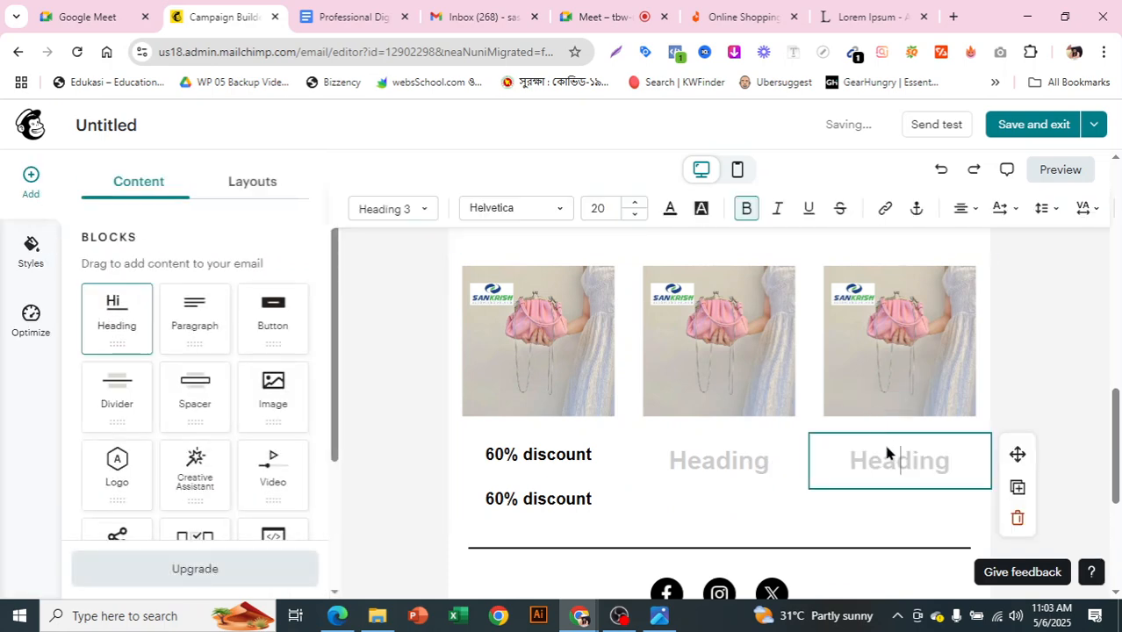
pyautogui.write('40% discount')
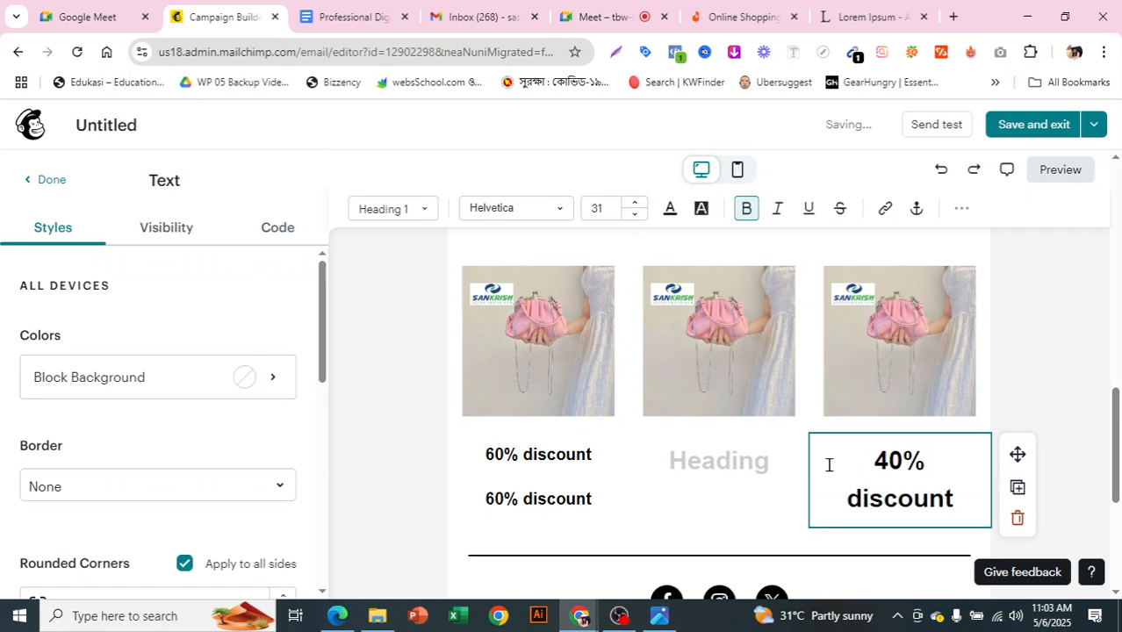
pyautogui.click(743, 456)
pyautogui.write('30%')
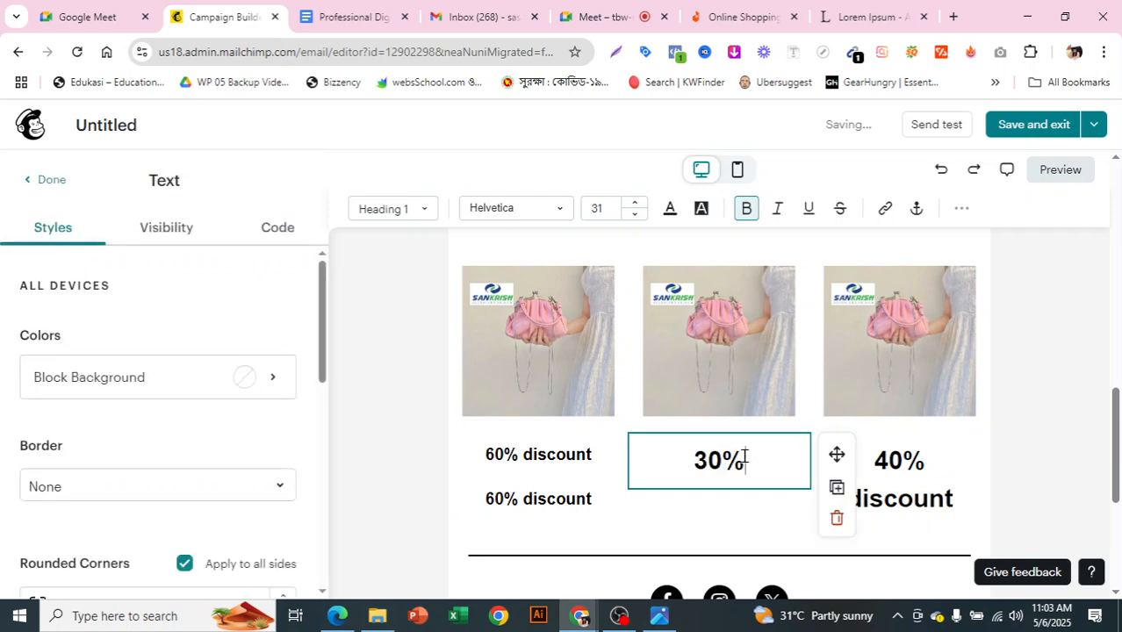
pyautogui.write(' discount')
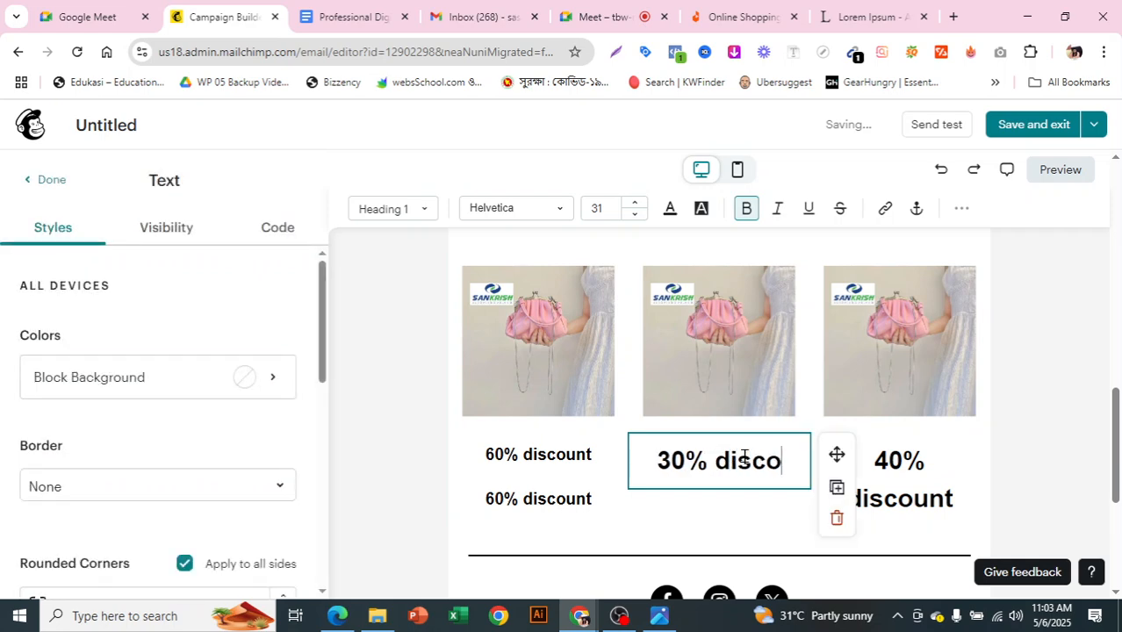
# - Delete the remaining duplicate of the 60% discount heading from the first column
pyautogui.click(600, 503)
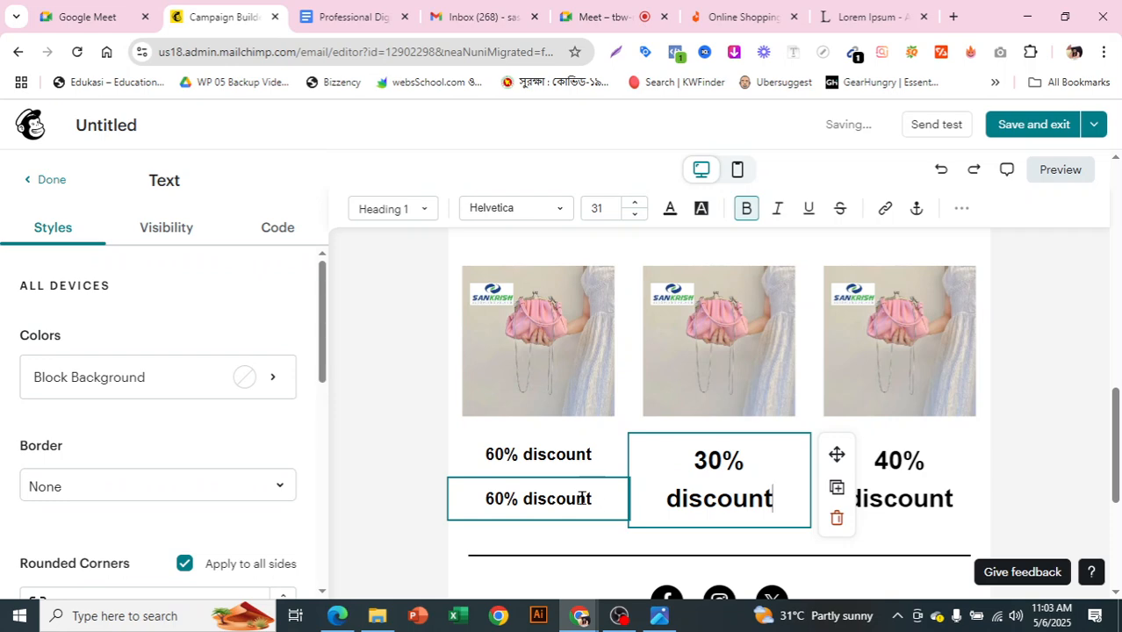
pyautogui.click(655, 563)
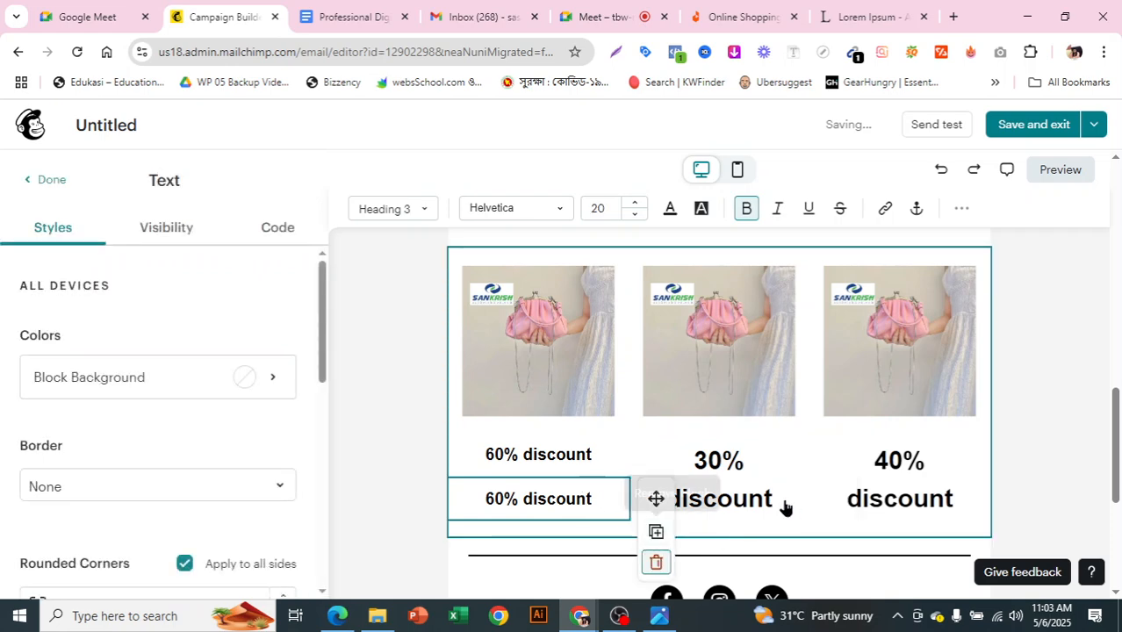
# - Change the 30% discount heading's opening and closing tags to h3 in its HTML code
pyautogui.click(774, 496)
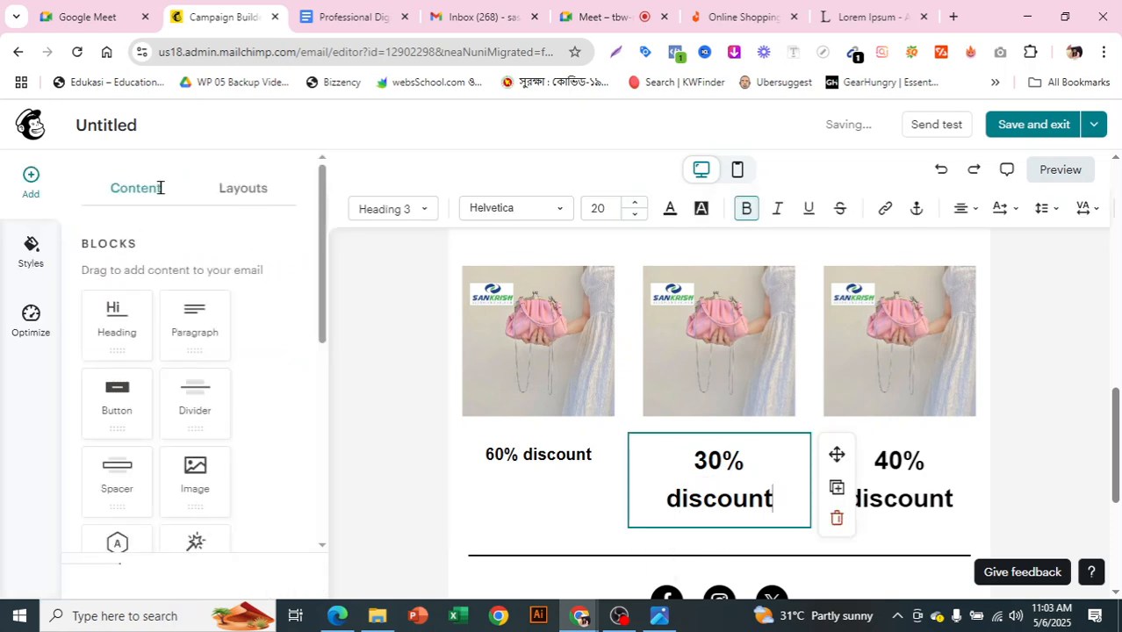
pyautogui.click(277, 228)
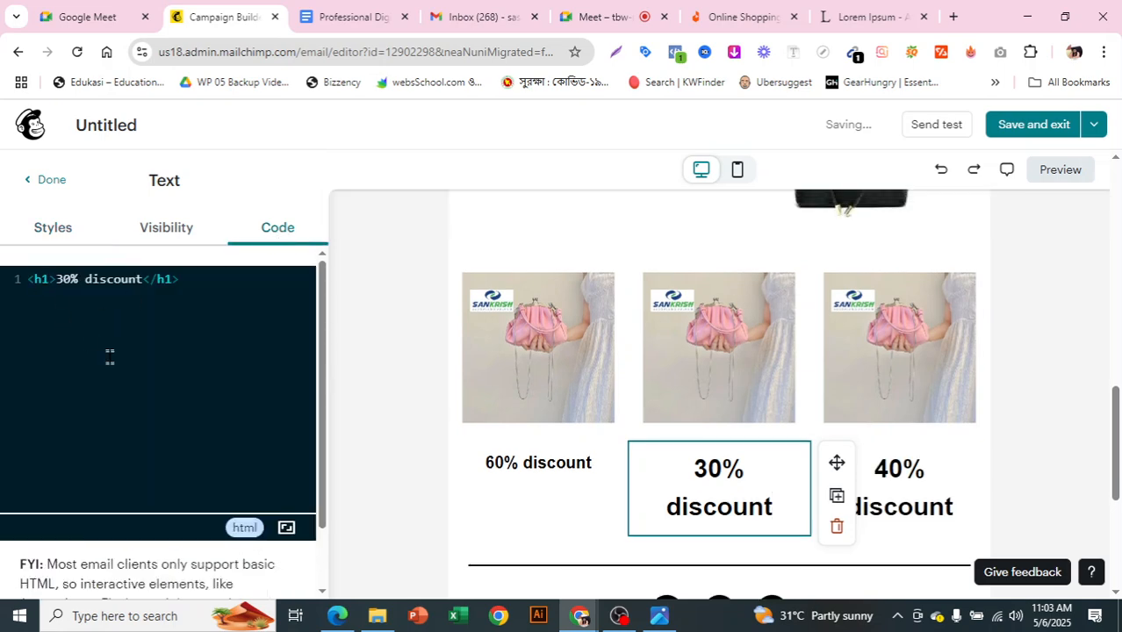
pyautogui.press('BackSpace')
pyautogui.write('3')
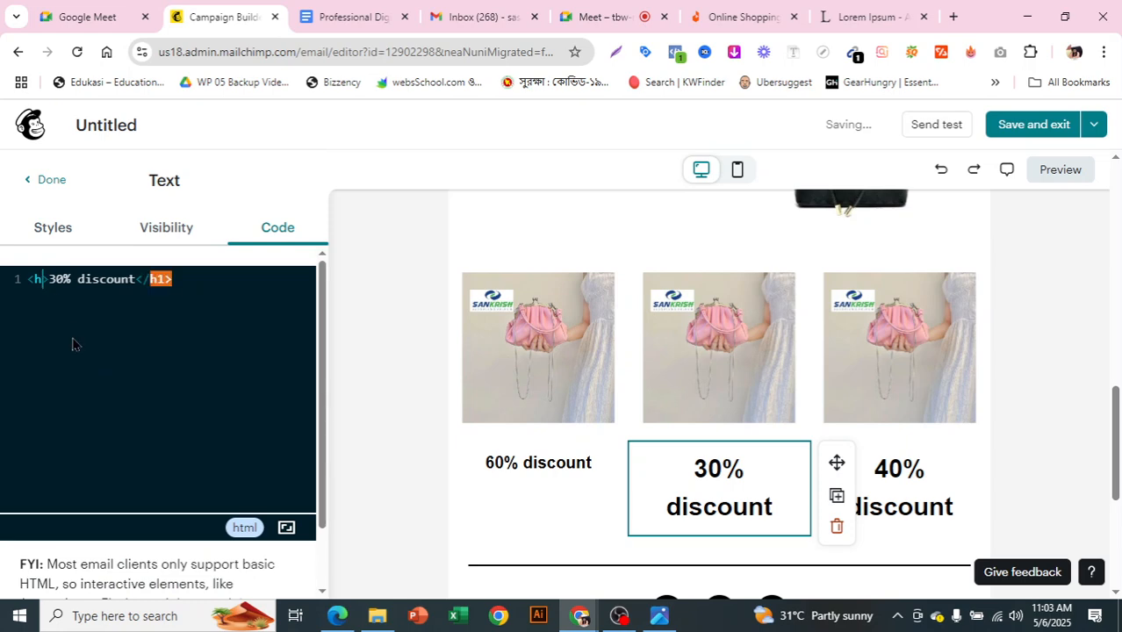
pyautogui.press('BackSpace')
pyautogui.press('BackSpace')
pyautogui.write('3>')
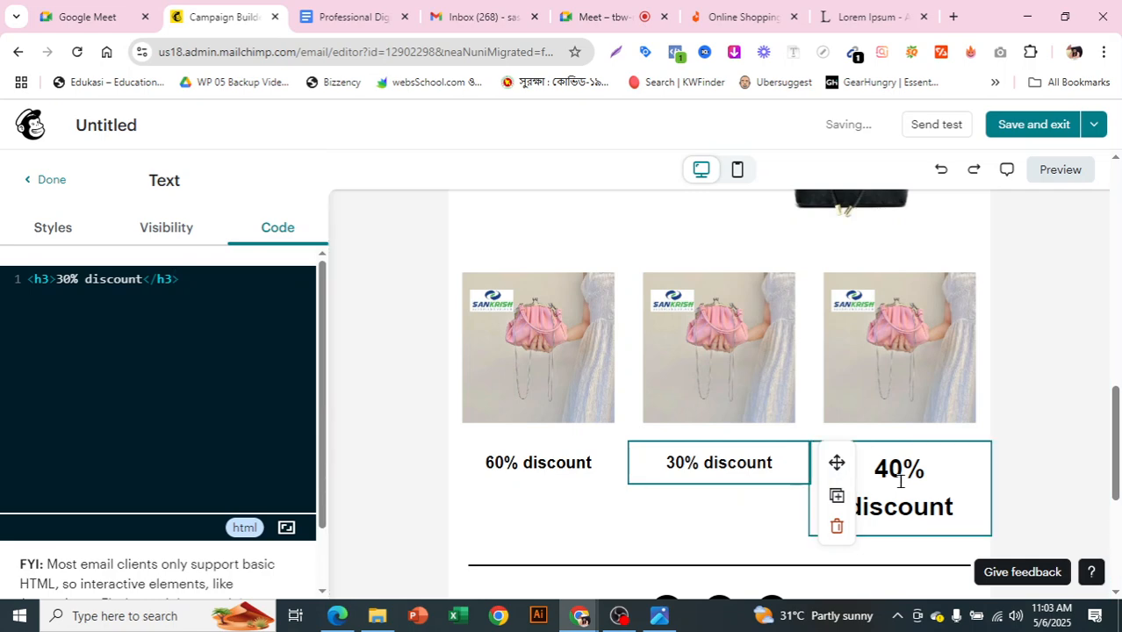
# - Change the 40% discount heading's opening and closing tags to h3 in its HTML code
pyautogui.click(898, 481)
pyautogui.click(279, 226)
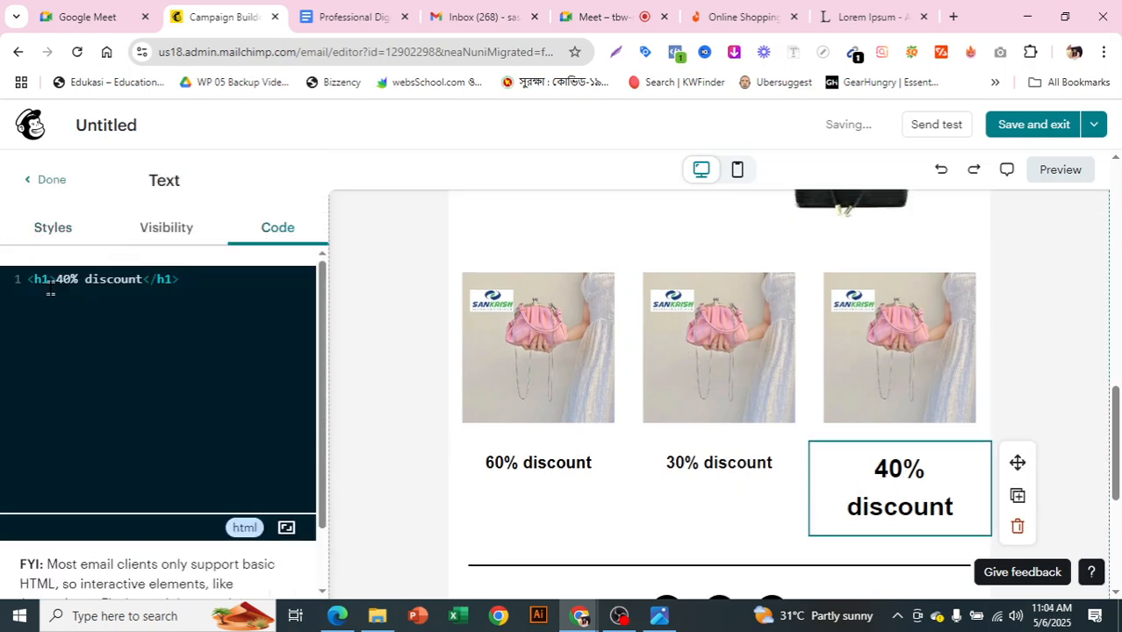
pyautogui.press('BackSpace')
pyautogui.write('3')
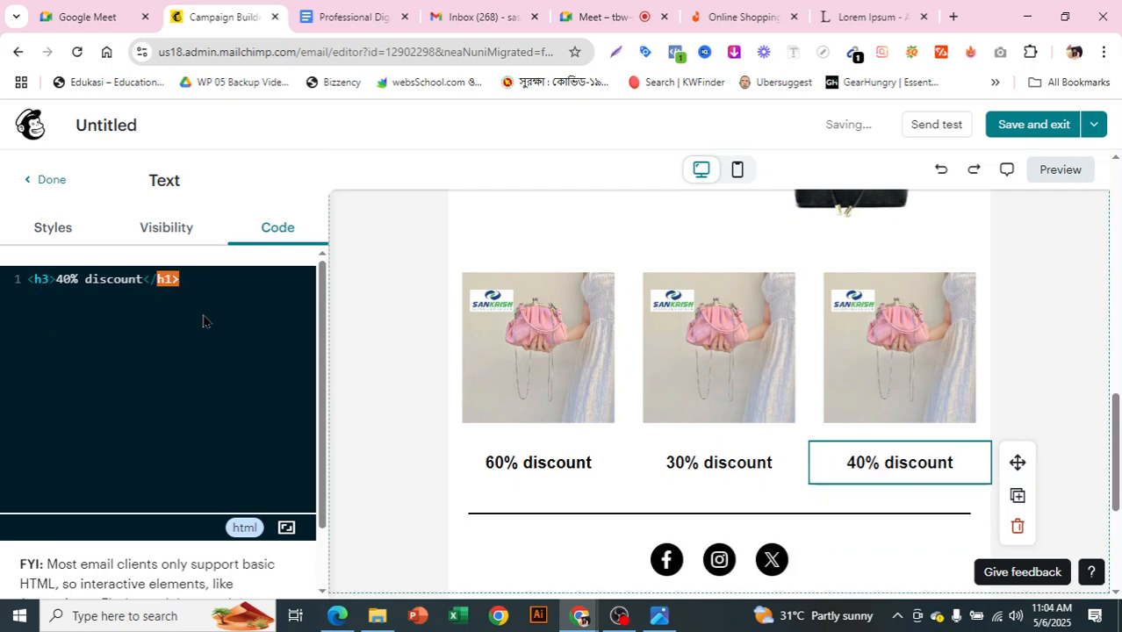
pyautogui.write('3')
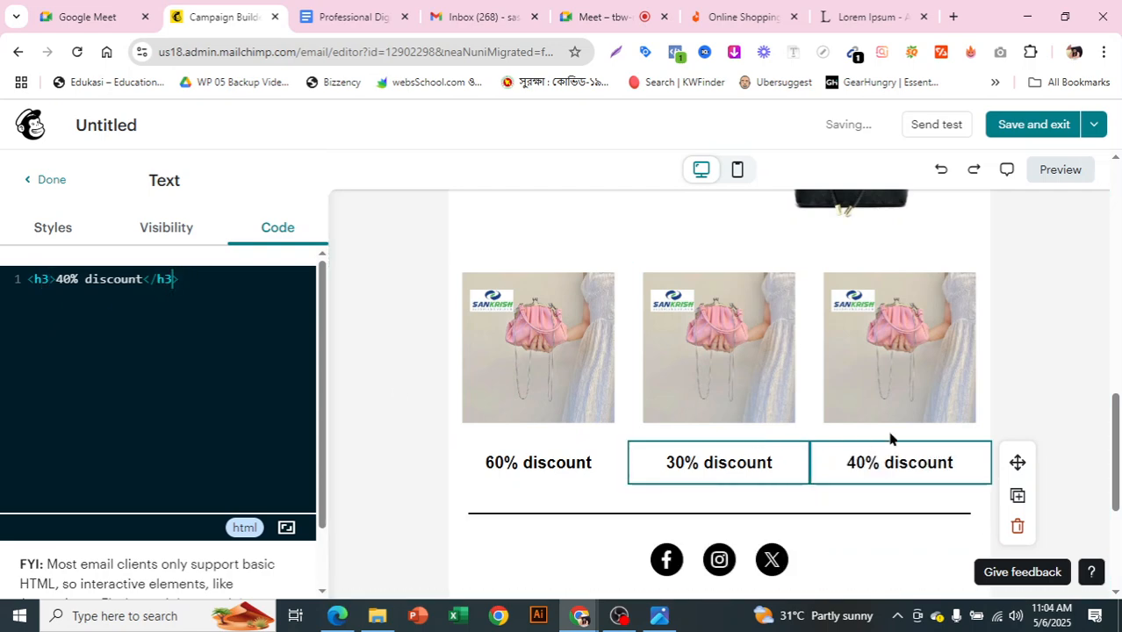
# - Try a button block below the 60% discount heading in the first column, then remove it
pyautogui.scroll(-1, 1028, 401)
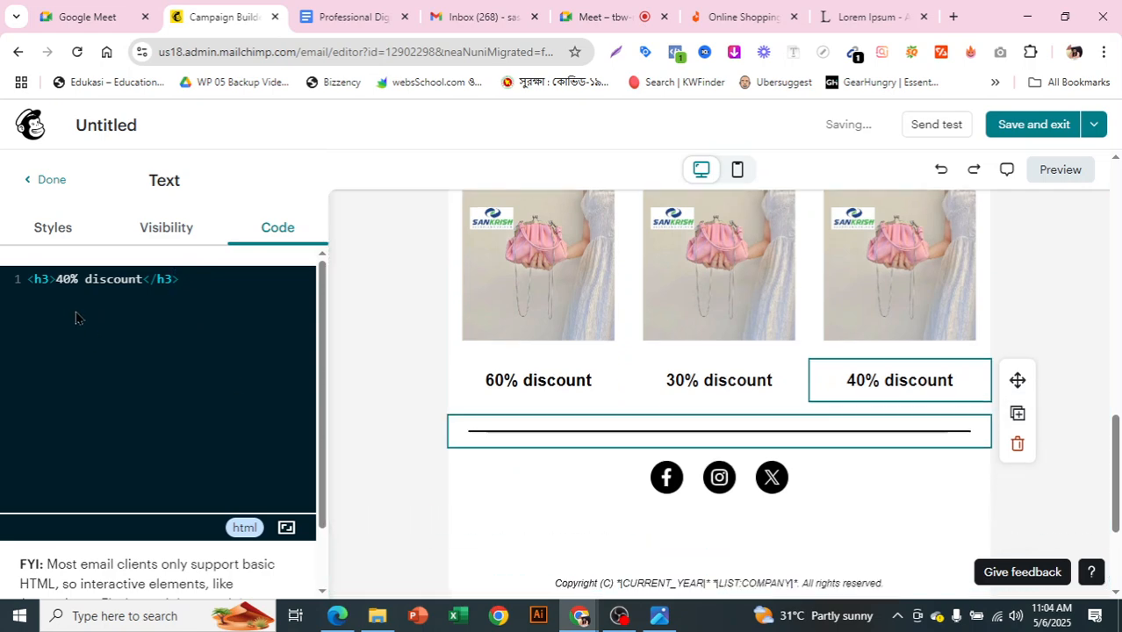
pyautogui.click(45, 184)
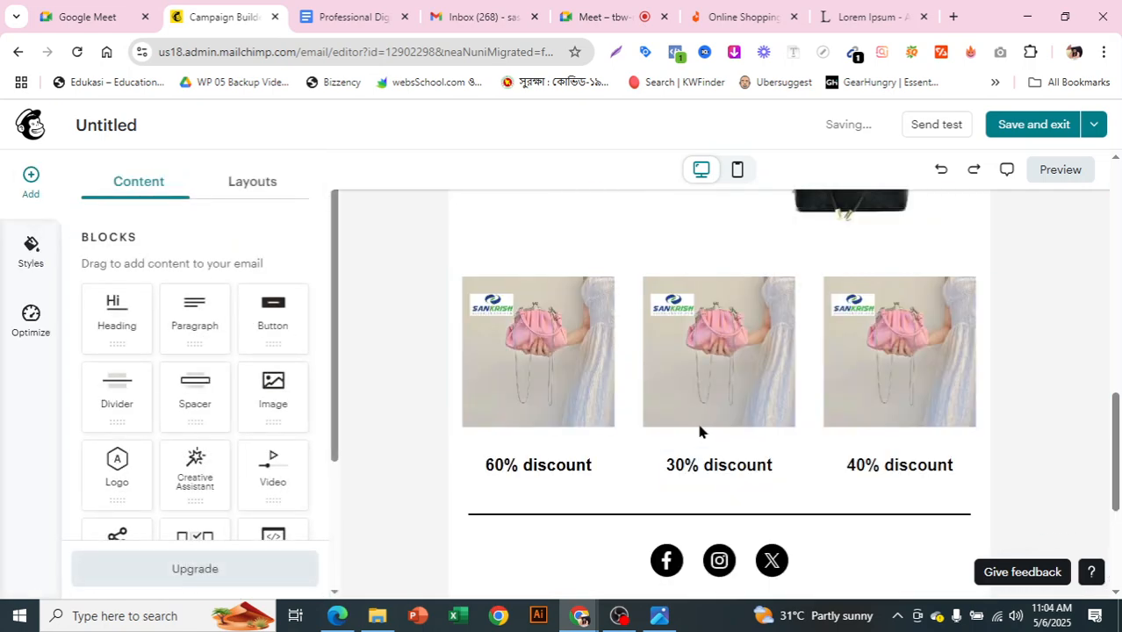
pyautogui.scroll(-1, 701, 431)
pyautogui.moveTo(270, 326); pyautogui.dragTo(485, 364)
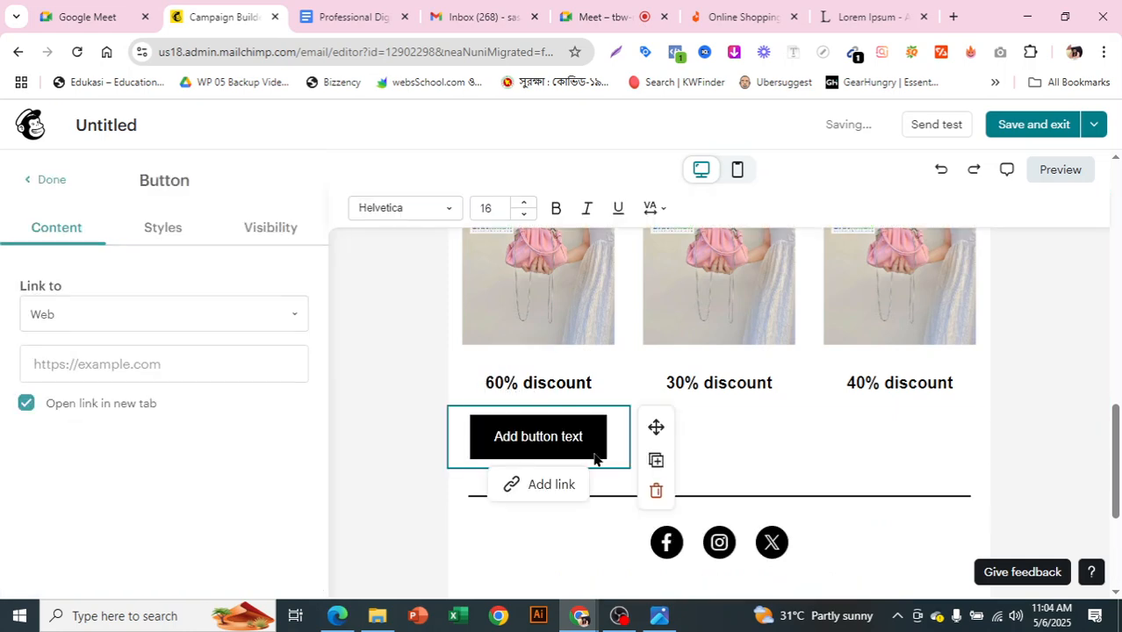
pyautogui.click(651, 495)
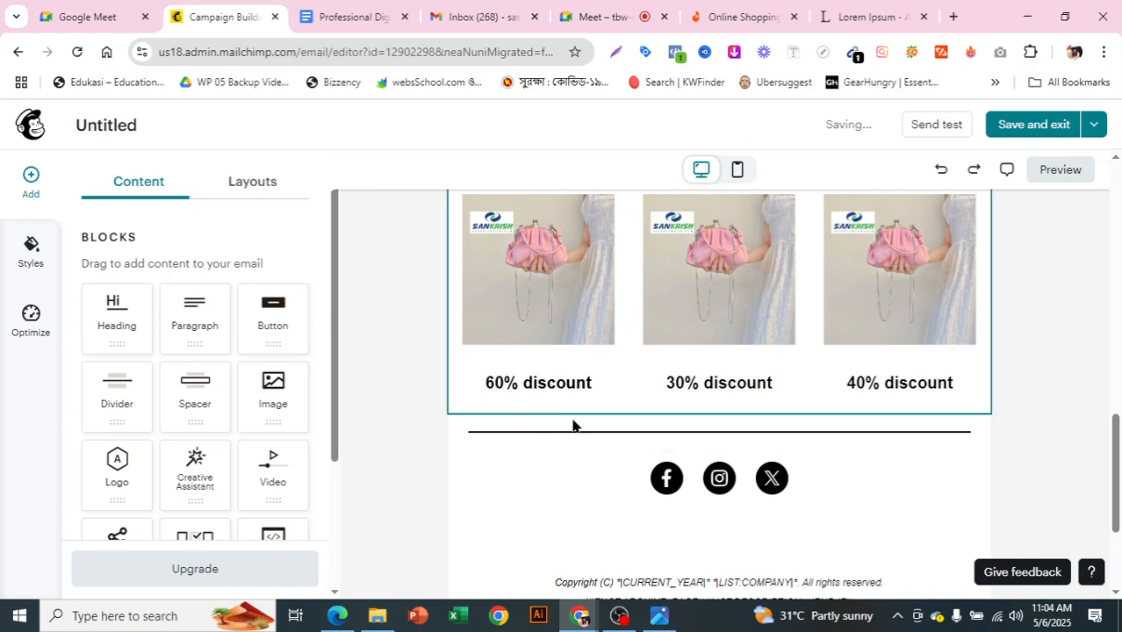
# - Delete the divider between the three-column bag row and the social media icons
pyautogui.click(1031, 480)
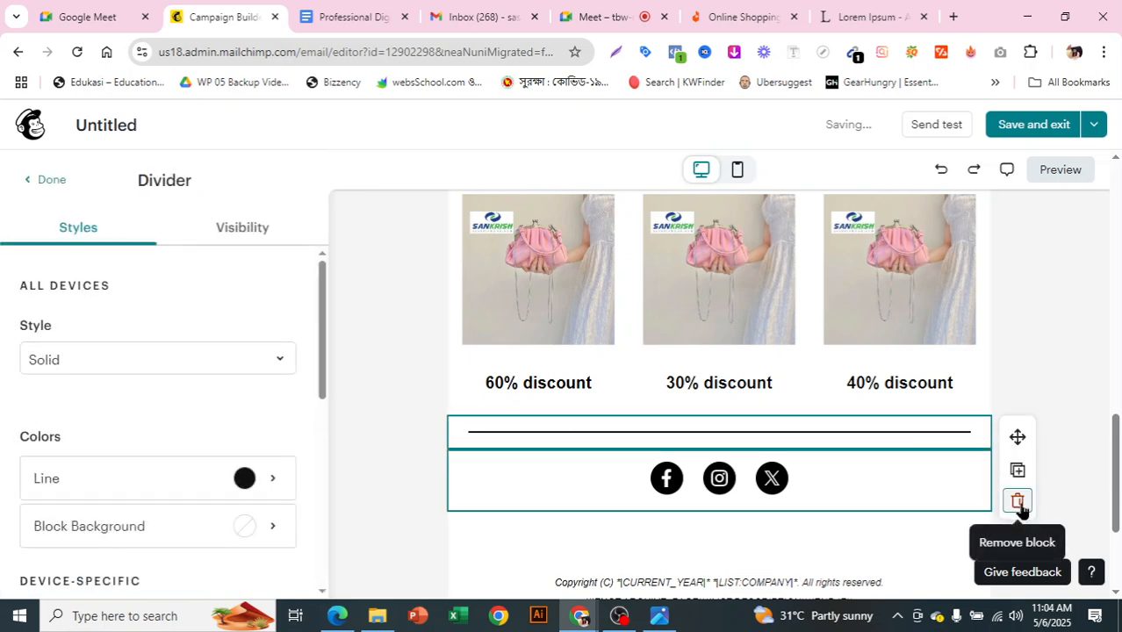
pyautogui.click(1017, 501)
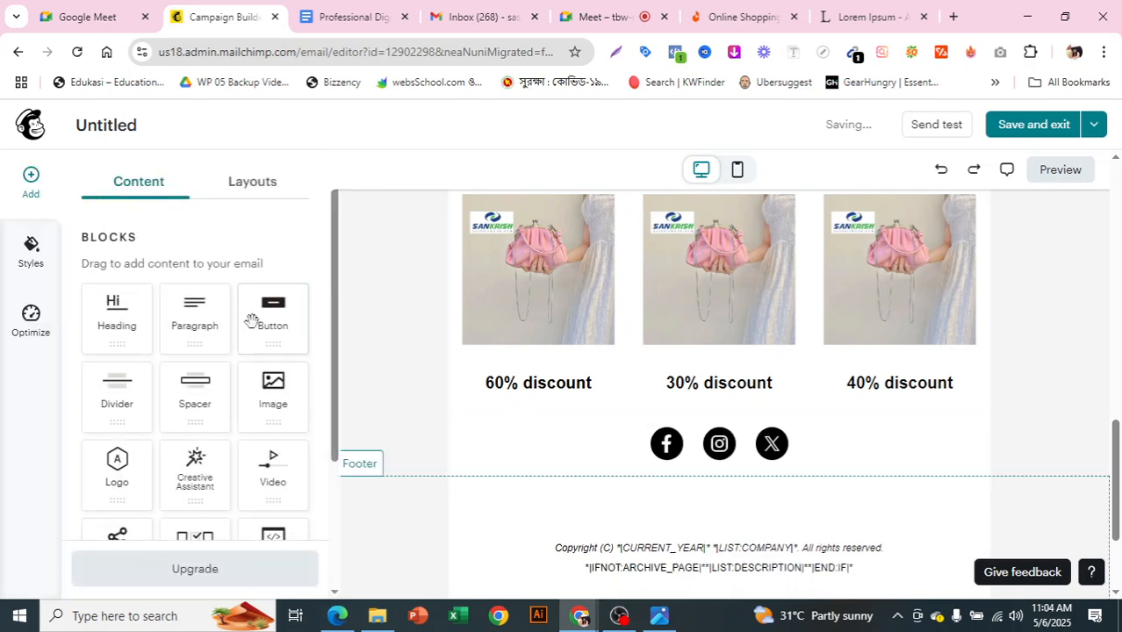
# - Try a divider block above the 30% discount heading in the second column, then remove it
pyautogui.moveTo(110, 400); pyautogui.dragTo(686, 389)
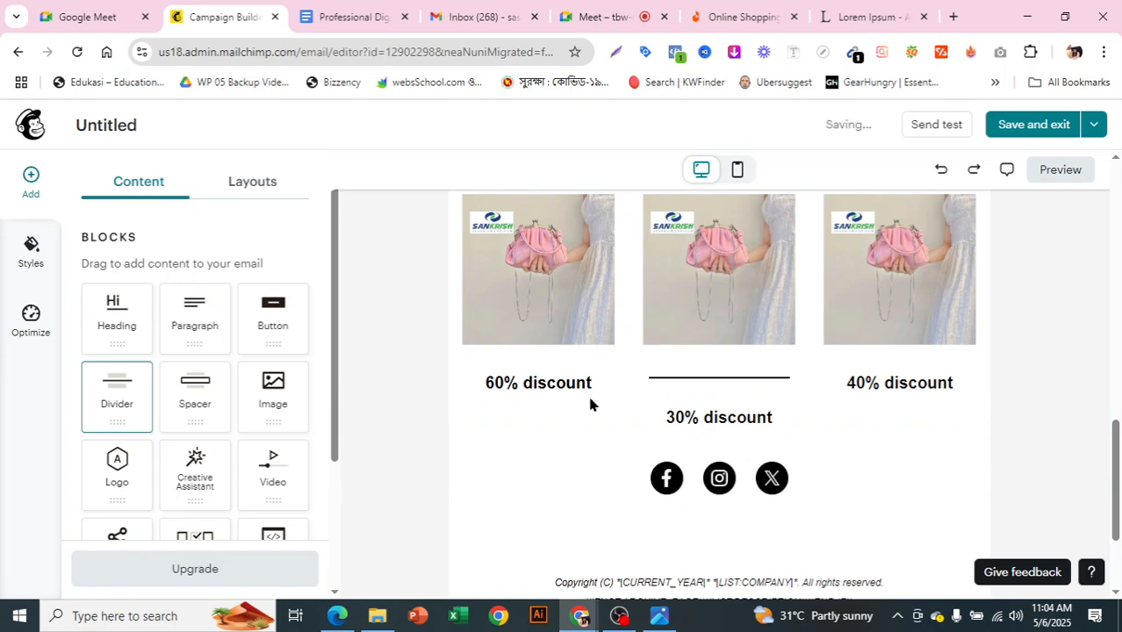
pyautogui.click(837, 448)
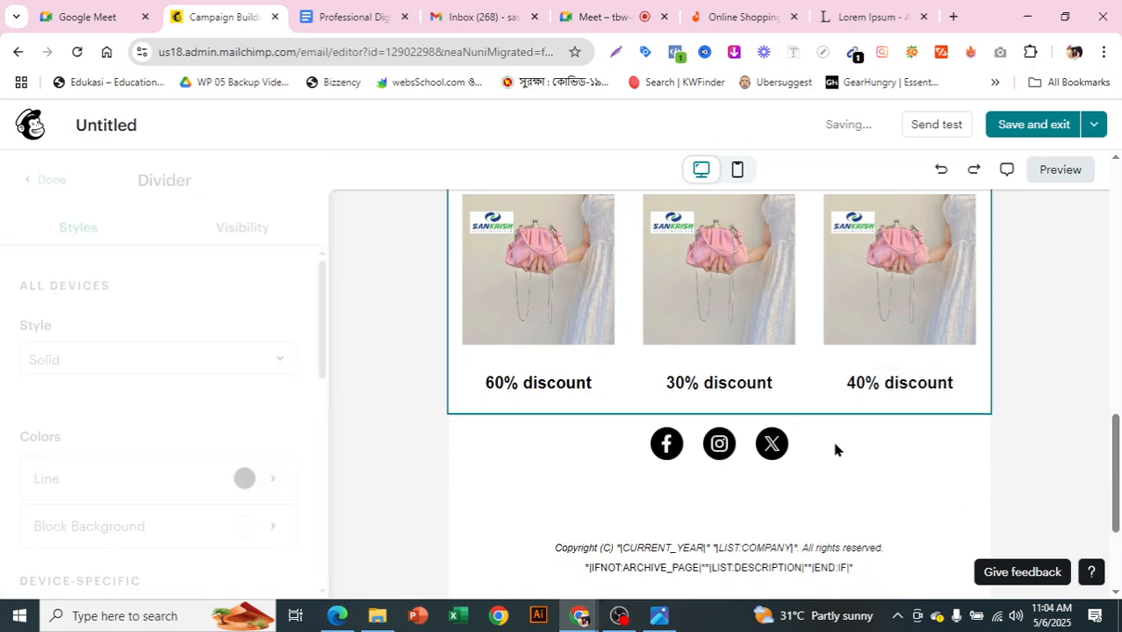
# - Add a solid divider between the three-column bag row and the social media icons
pyautogui.moveTo(118, 390); pyautogui.dragTo(702, 411)
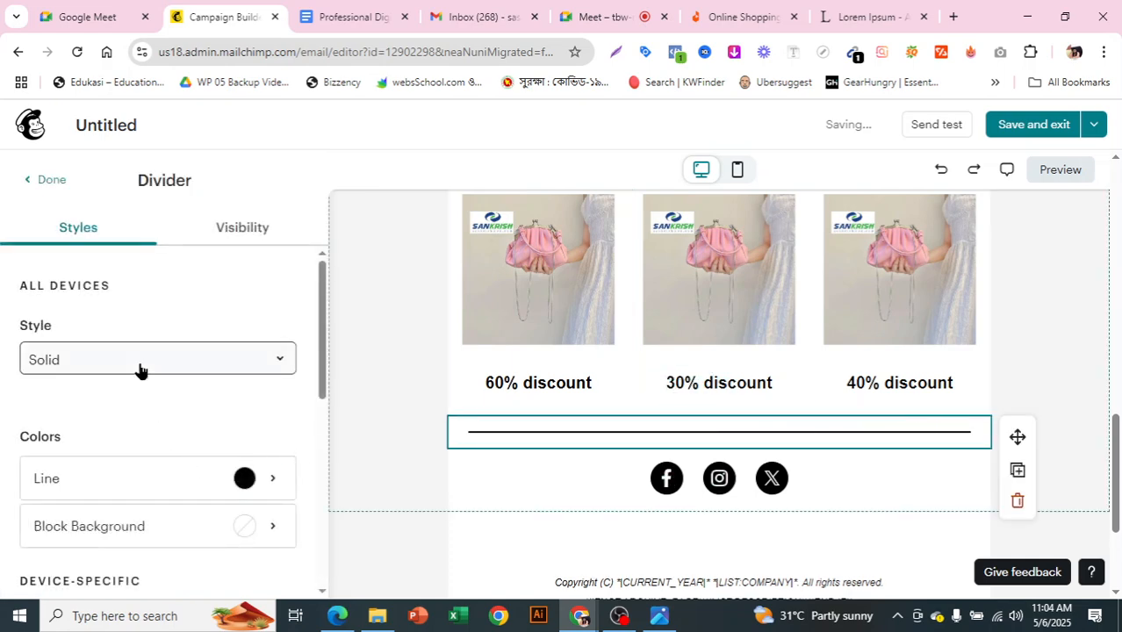
pyautogui.scroll(-2, 141, 372)
pyautogui.scroll(2, 147, 373)
pyautogui.click(45, 183)
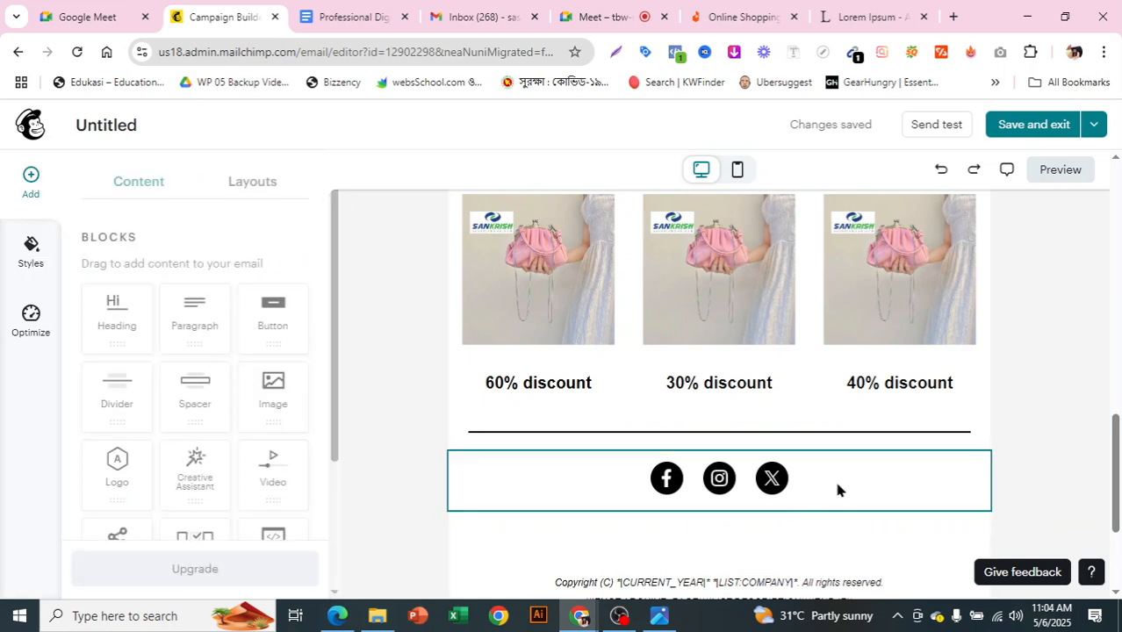
# - Replace the social icons block below the divider with a new Social block from the content blocks
pyautogui.click(871, 488)
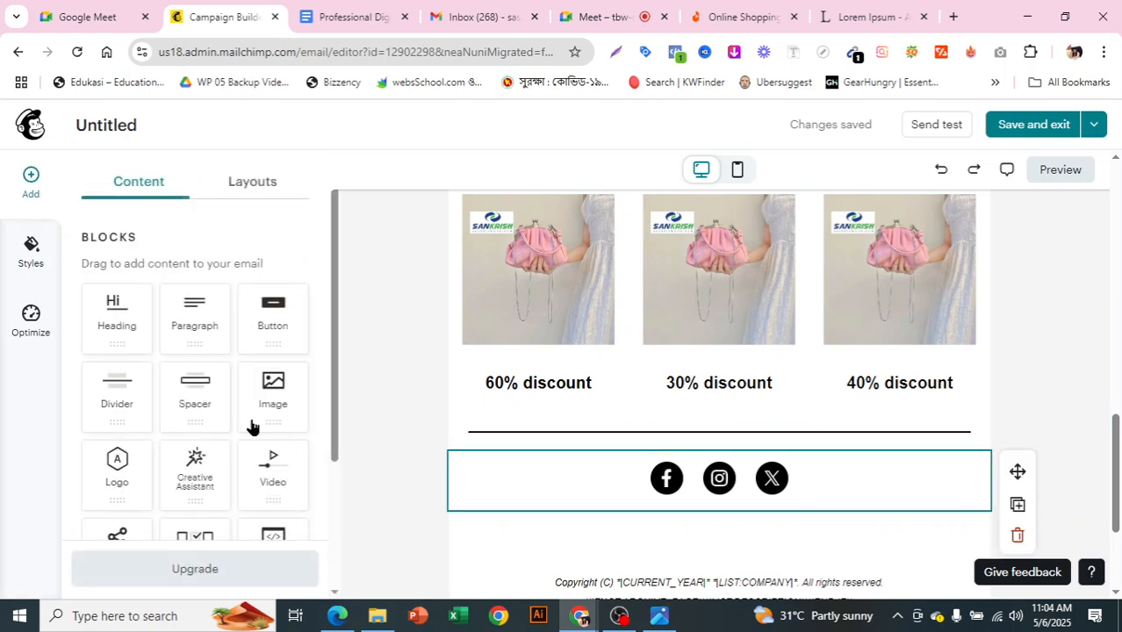
pyautogui.press('Delete')
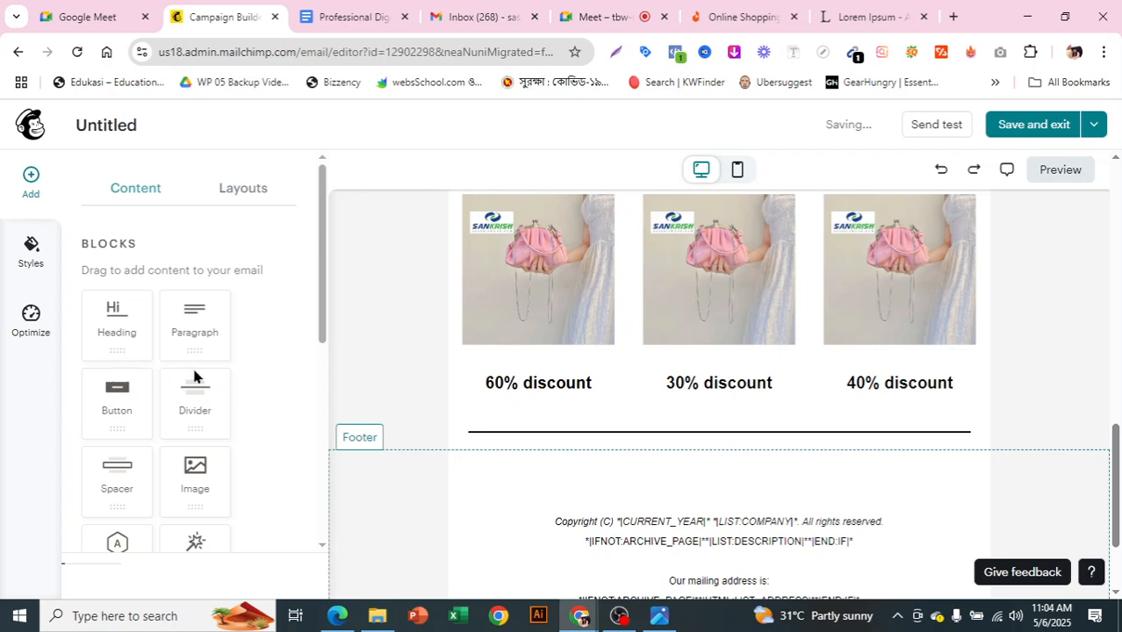
pyautogui.scroll(-2, 250, 430)
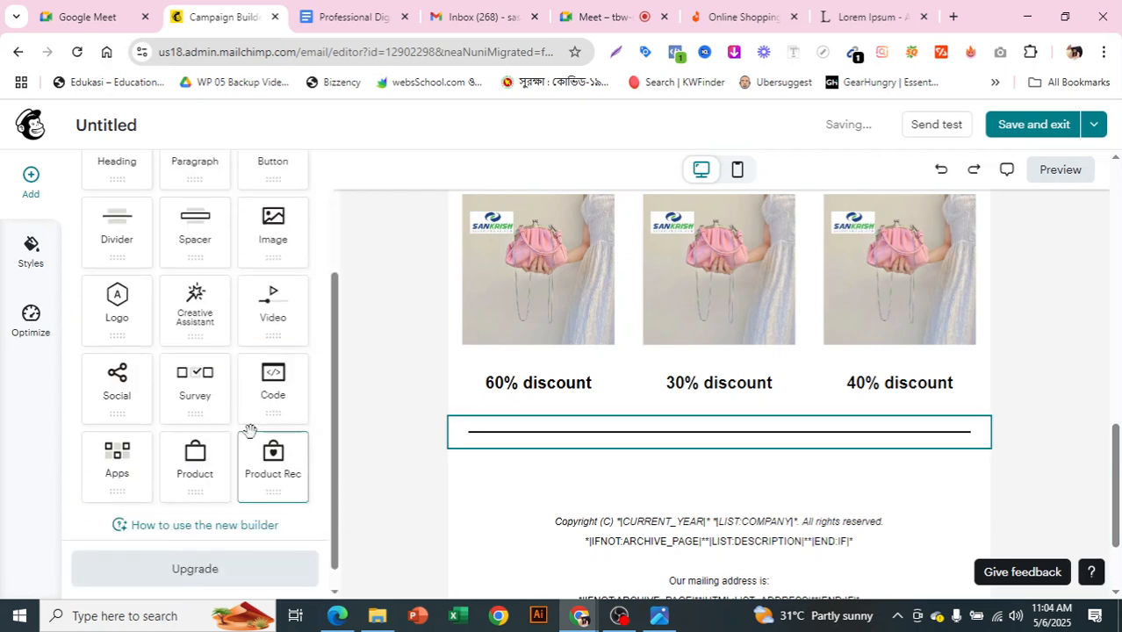
pyautogui.scroll(1, 271, 487)
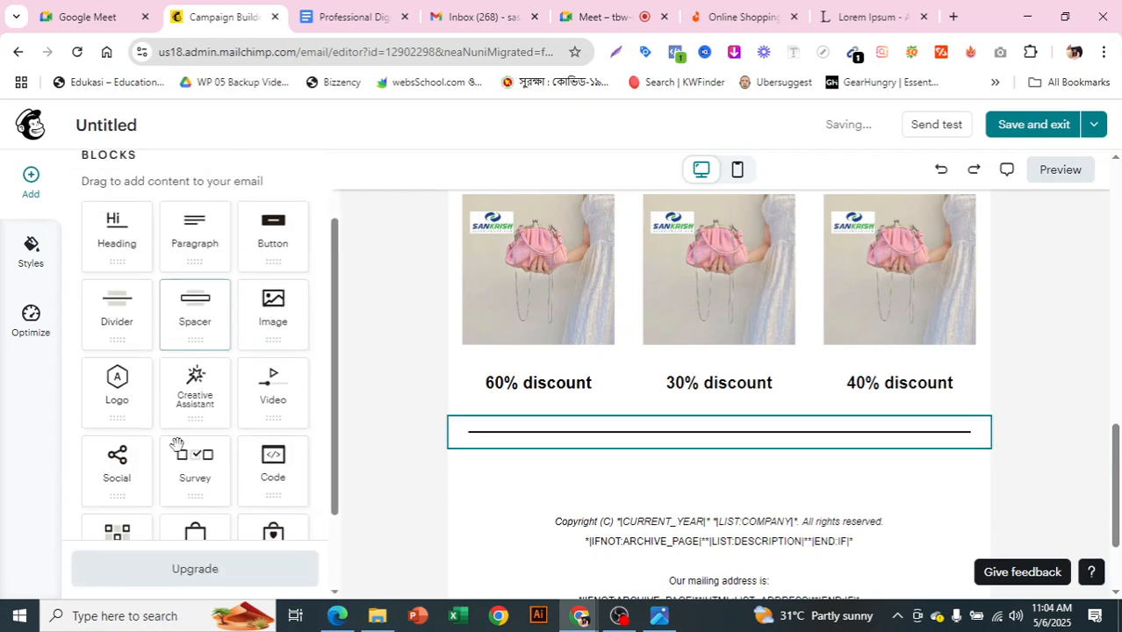
pyautogui.moveTo(107, 472); pyautogui.dragTo(677, 445)
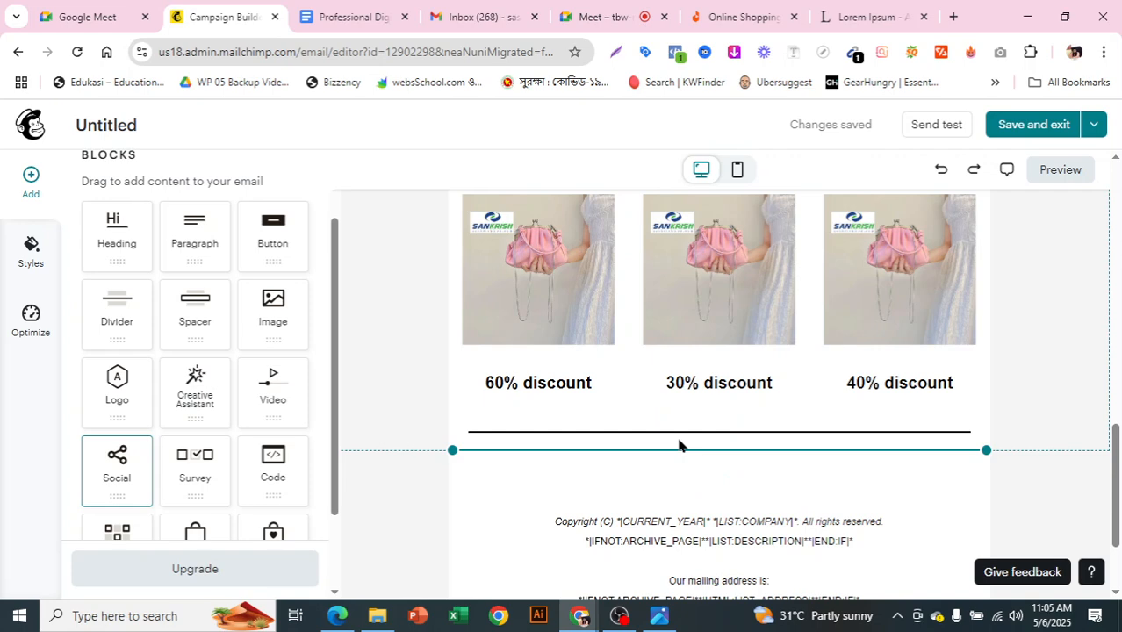
pyautogui.moveTo(678, 445); pyautogui.dragTo(678, 445)
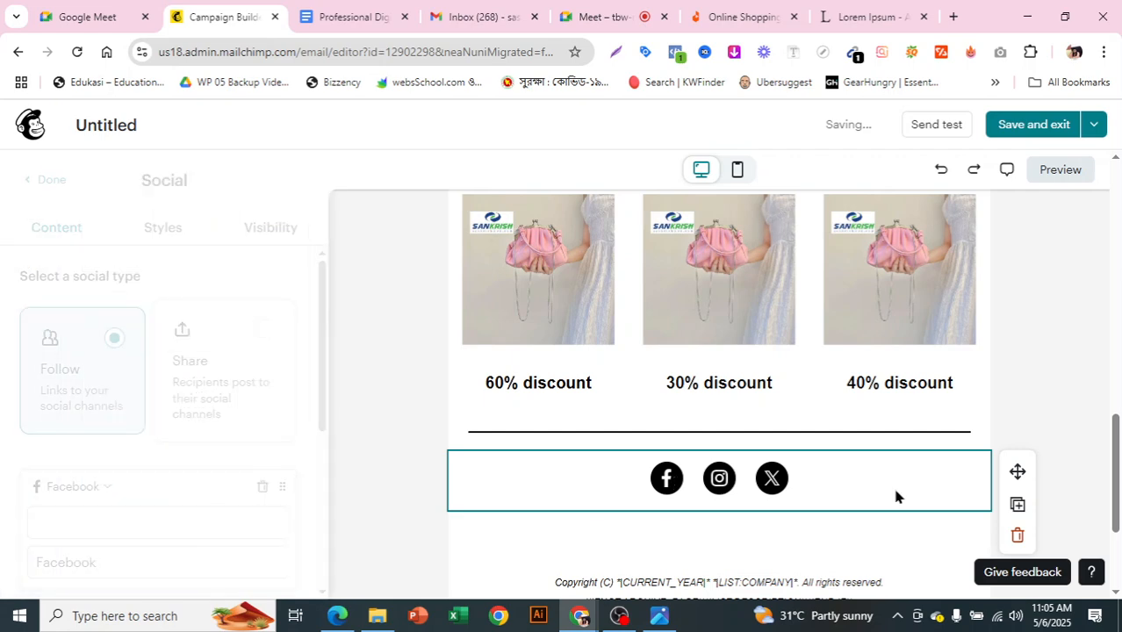
# - Try the Share type for the new Social block, and set it back to Follow
pyautogui.click(230, 368)
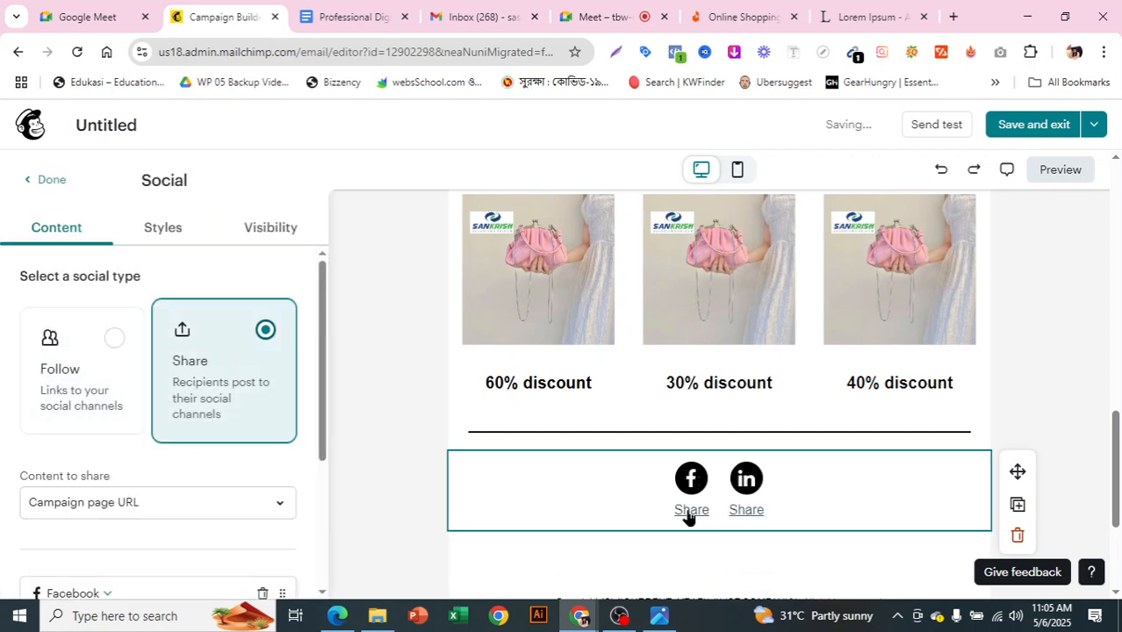
pyautogui.click(77, 401)
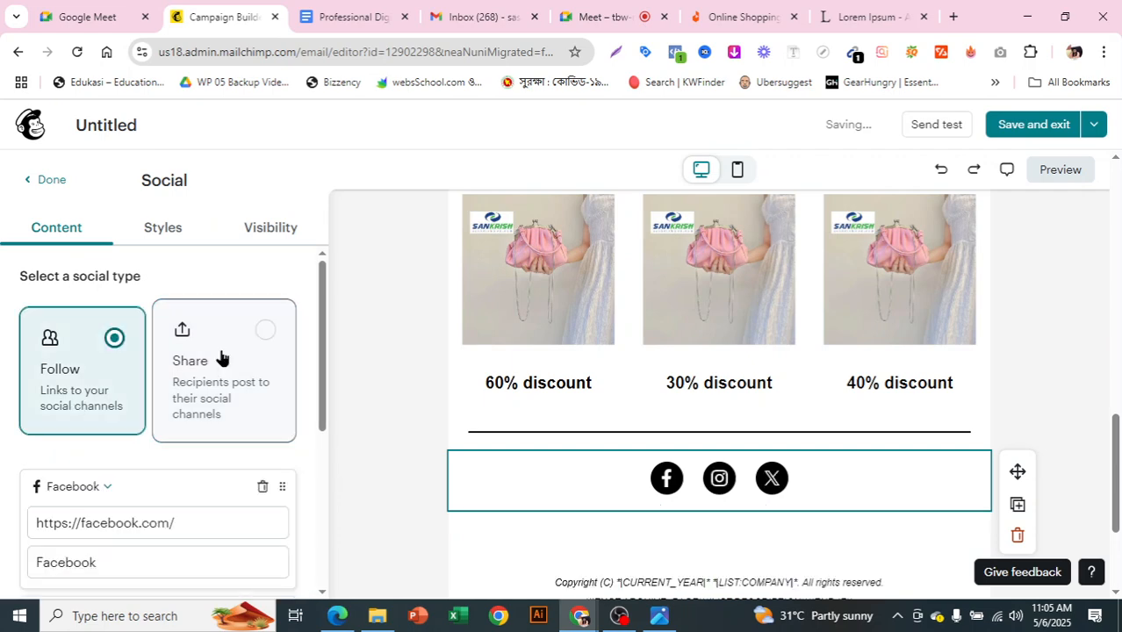
pyautogui.scroll(-1, 221, 357)
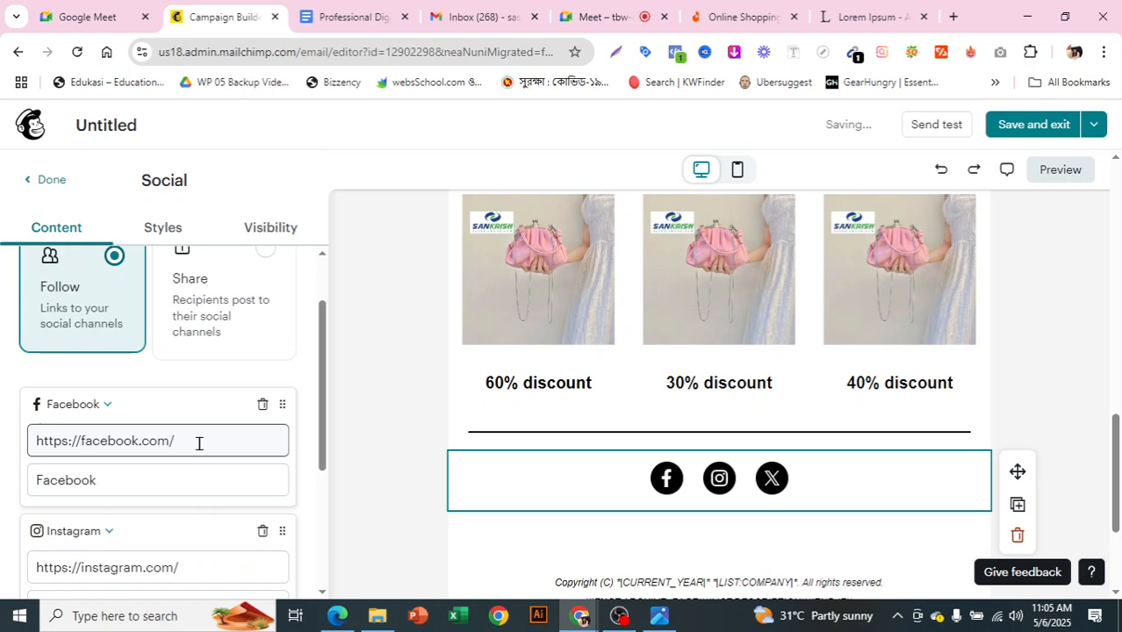
# - Switch to Microsoft Edge to examine the web address of the open Facebook page, and return to the email editor in Chrome
pyautogui.click(337, 615)
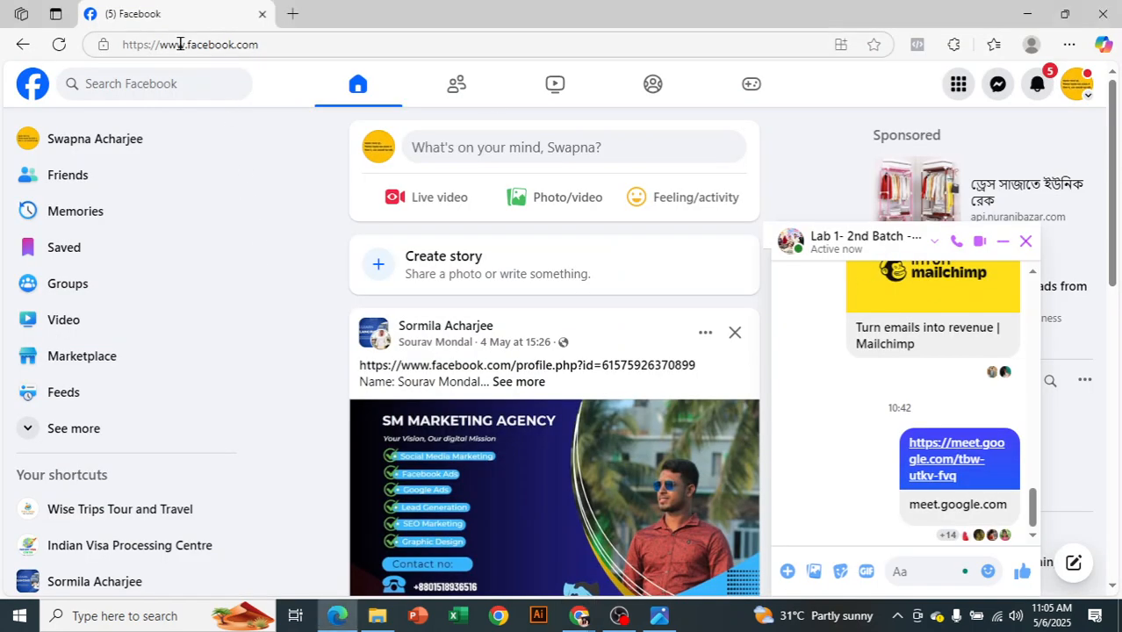
pyautogui.click(180, 44)
pyautogui.click(581, 617)
pyautogui.click(485, 540)
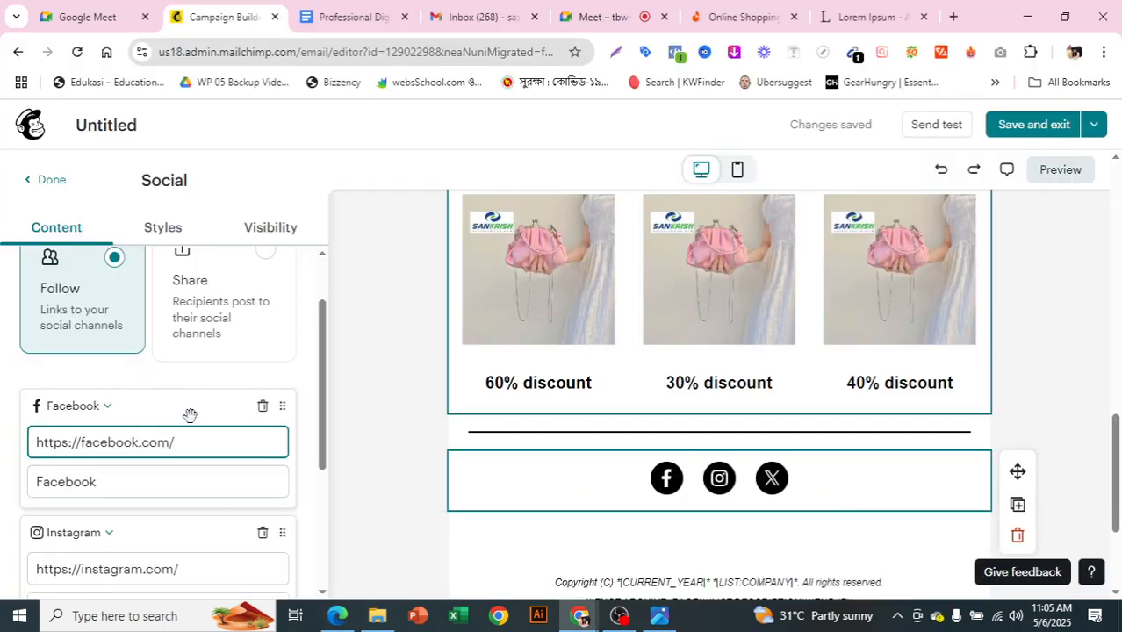
# - Add Email and Website links after the X link in the Social block, leaving their address fields empty
pyautogui.scroll(-1, 188, 415)
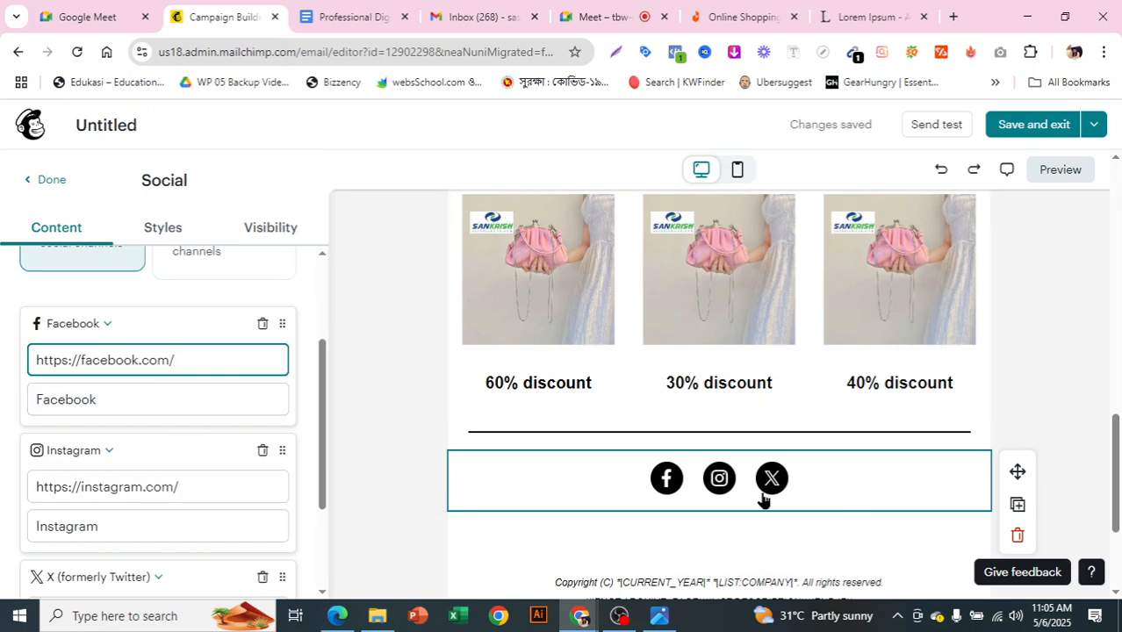
pyautogui.scroll(-2, 237, 407)
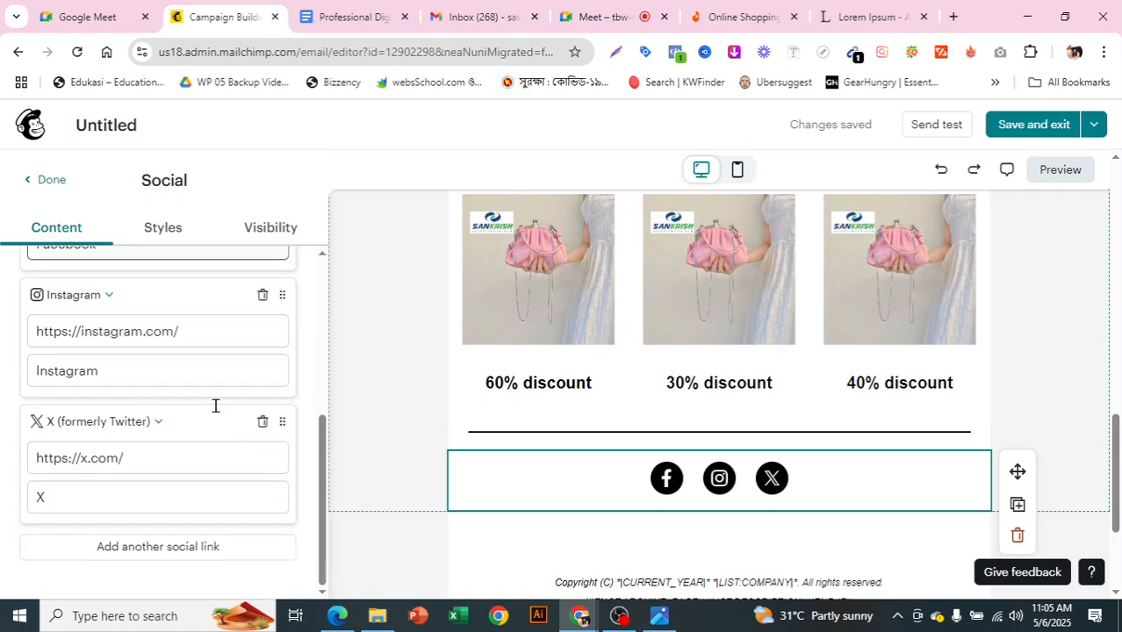
pyautogui.scroll(3, 213, 401)
pyautogui.scroll(-3, 202, 430)
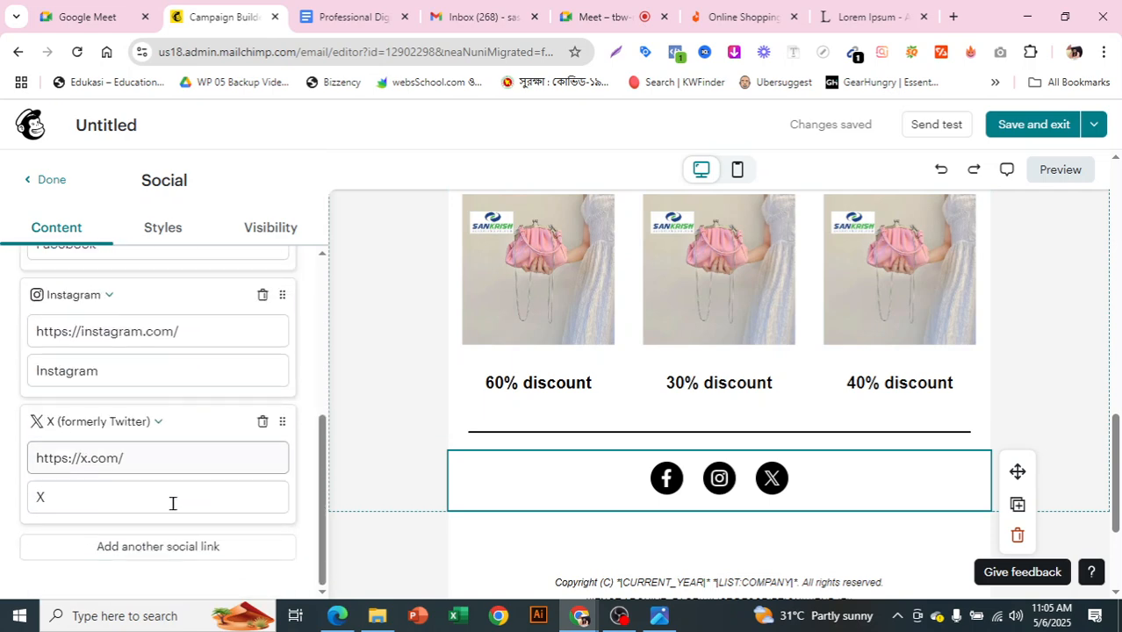
pyautogui.click(163, 550)
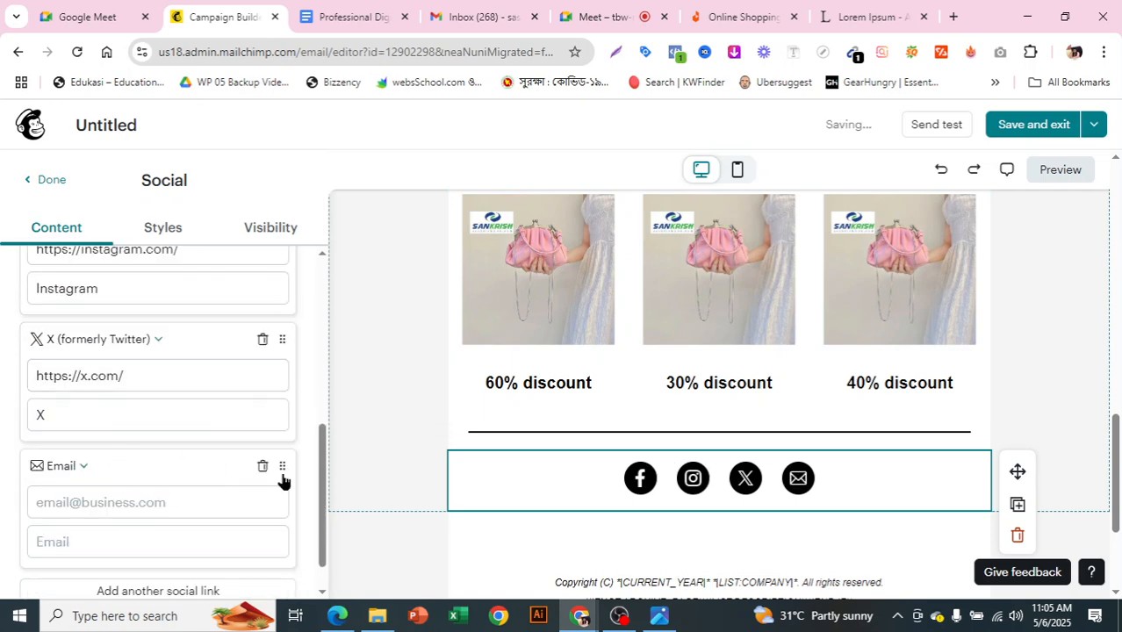
pyautogui.scroll(-1, 259, 491)
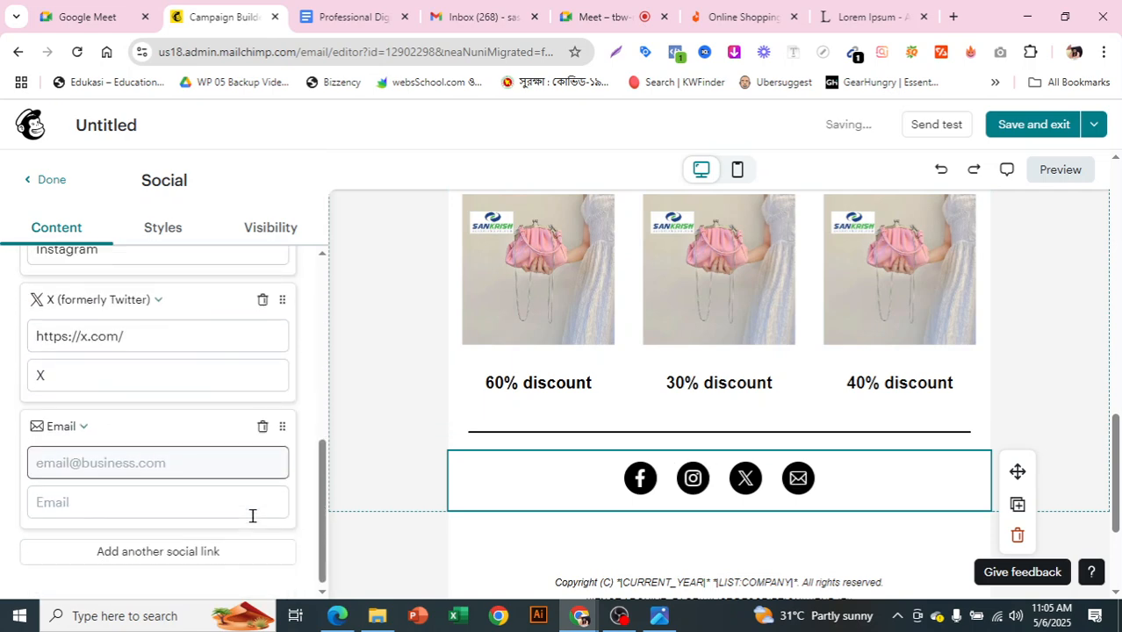
pyautogui.click(170, 547)
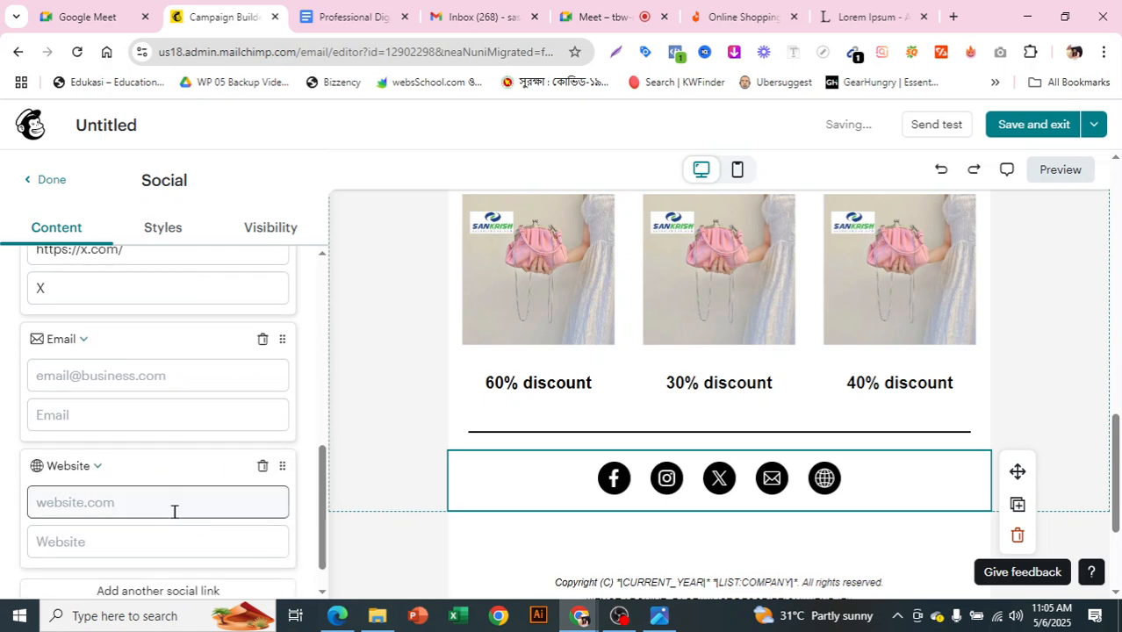
pyautogui.scroll(5, 163, 404)
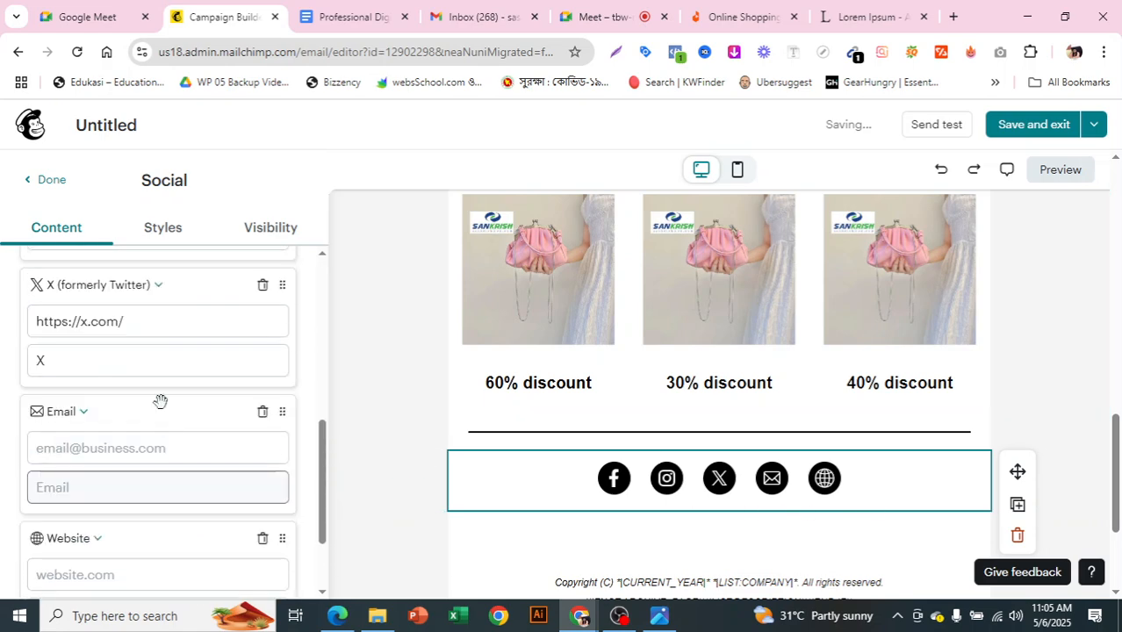
# - Try the Vertical layout for the social icons, and restore the Horizontal layout
pyautogui.click(167, 226)
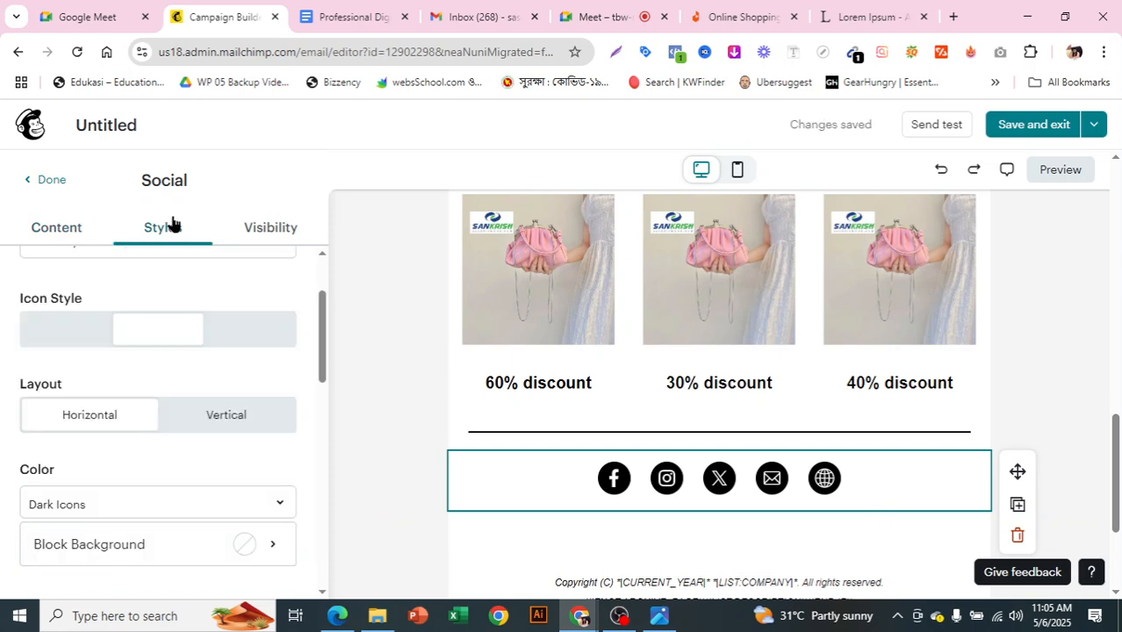
pyautogui.click(231, 416)
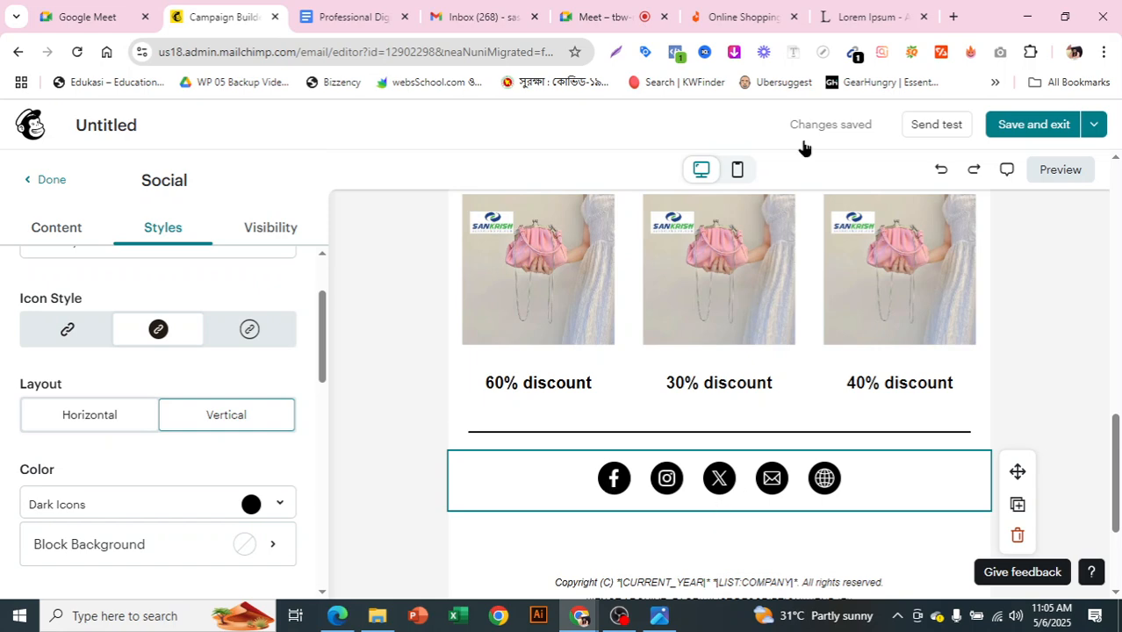
pyautogui.click(227, 416)
pyautogui.click(100, 429)
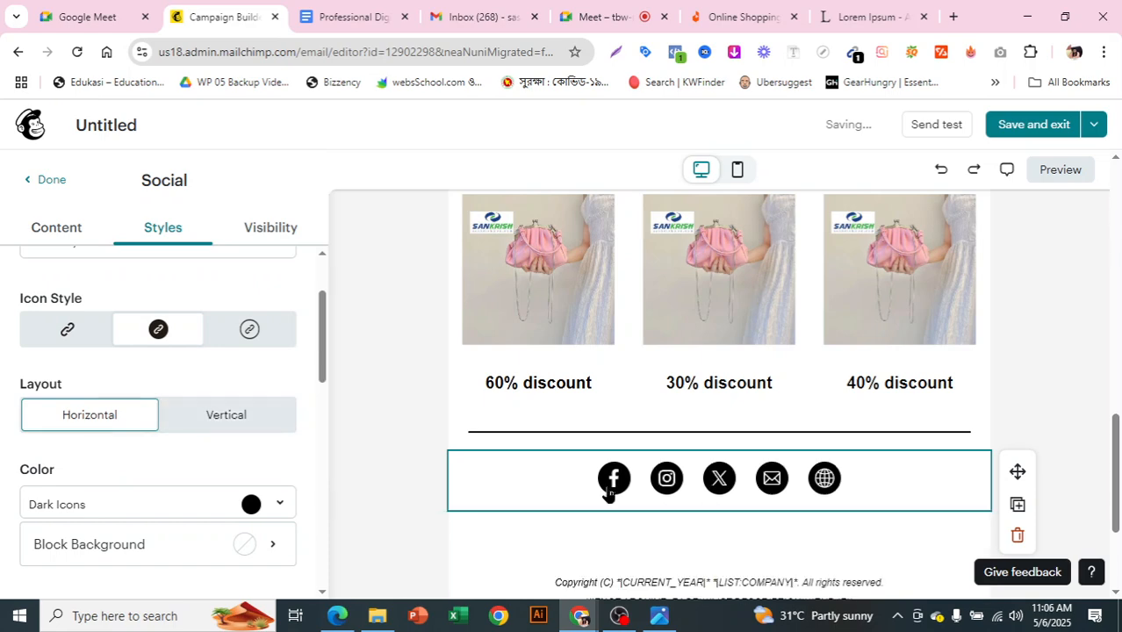
# - Set the social icons' color to Color with White Icons
pyautogui.scroll(-1, 158, 451)
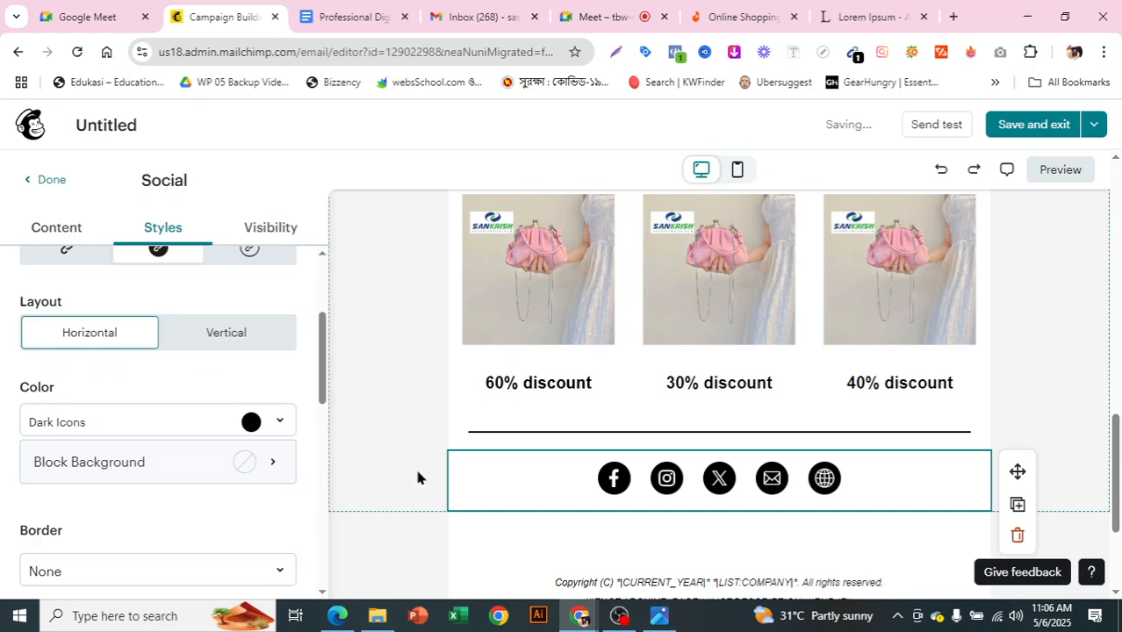
pyautogui.click(250, 423)
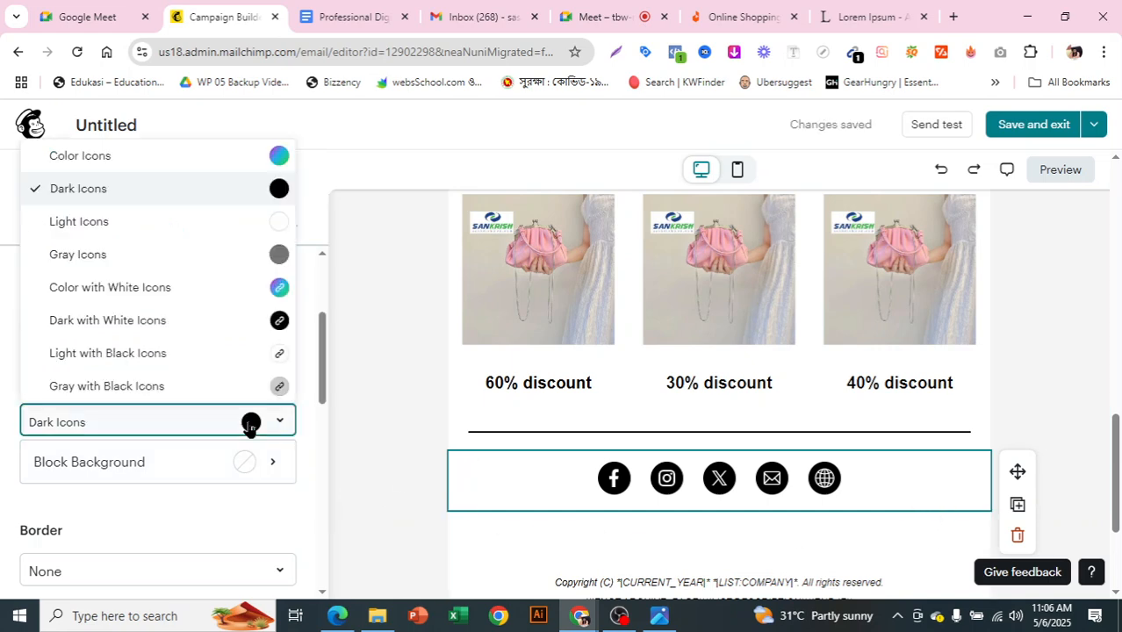
pyautogui.click(279, 288)
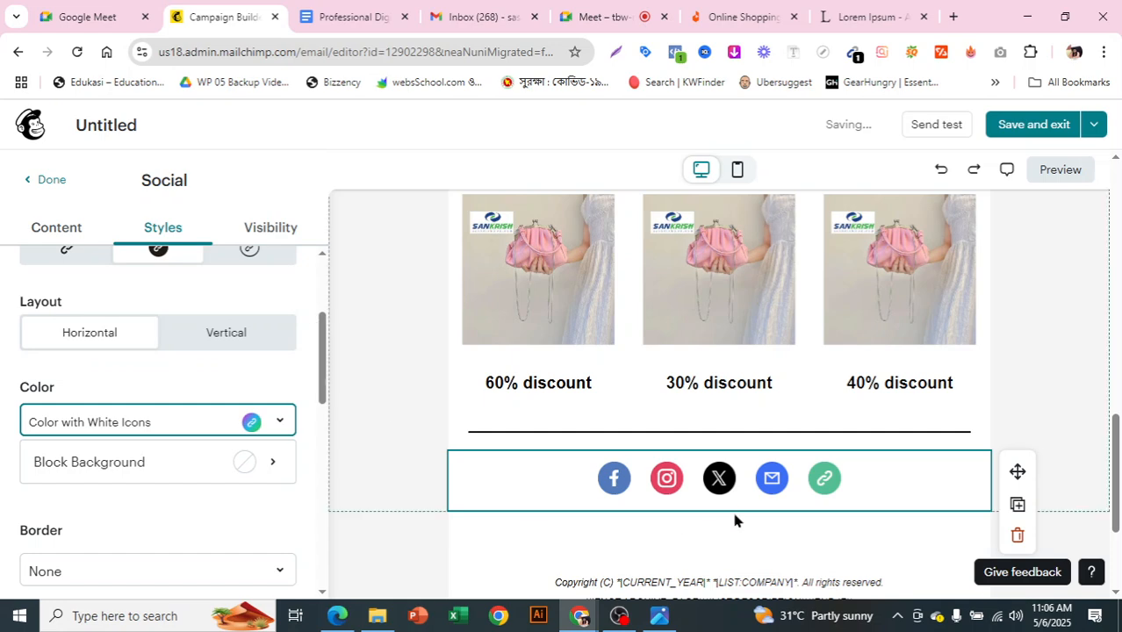
# - Try a dark red background on the Social block, and reset the background to Transparent
pyautogui.click(210, 463)
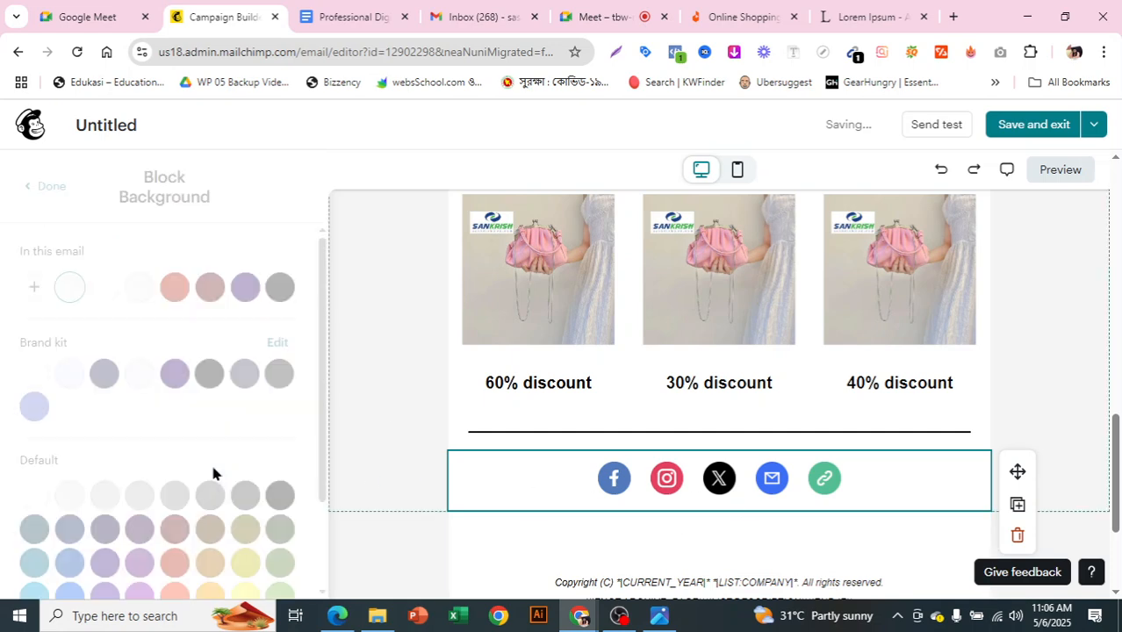
pyautogui.click(198, 294)
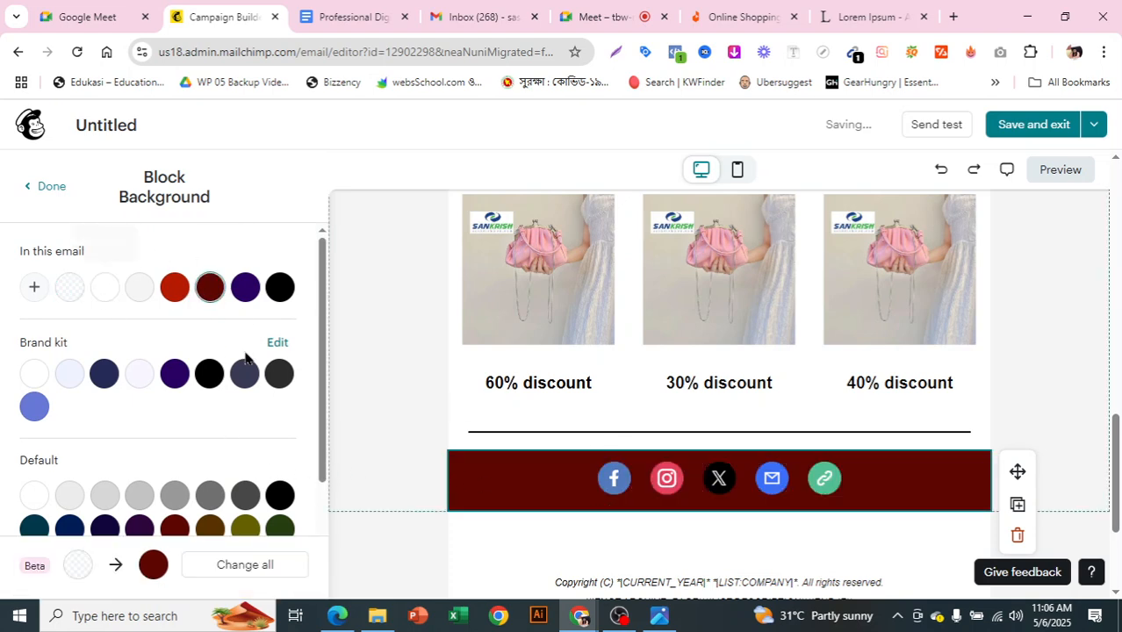
pyautogui.scroll(-2, 180, 404)
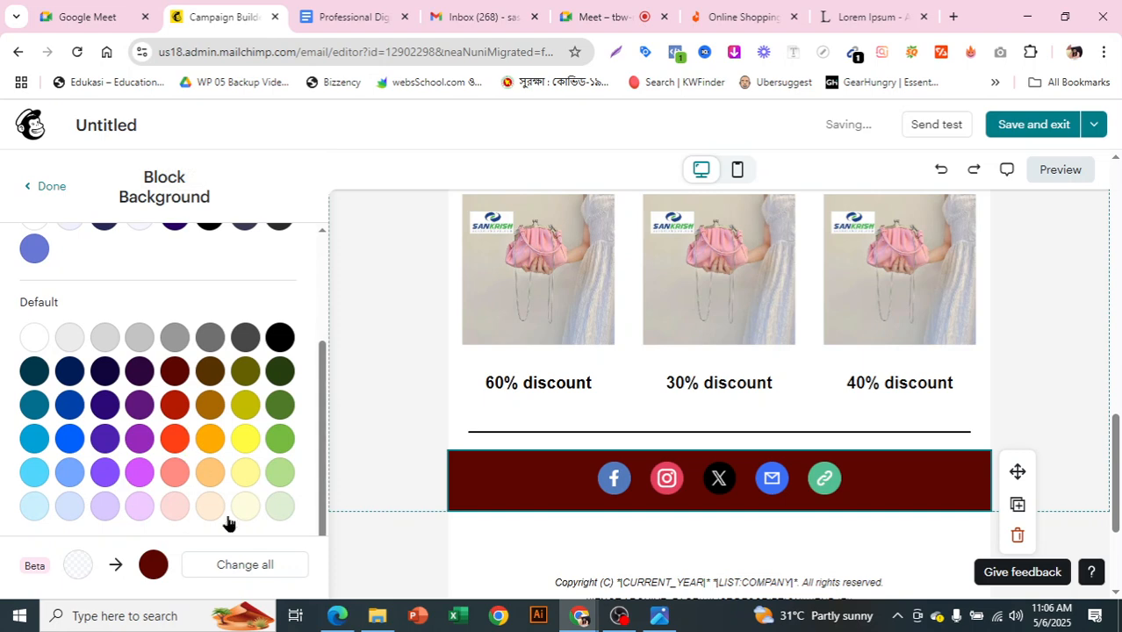
pyautogui.scroll(3, 140, 395)
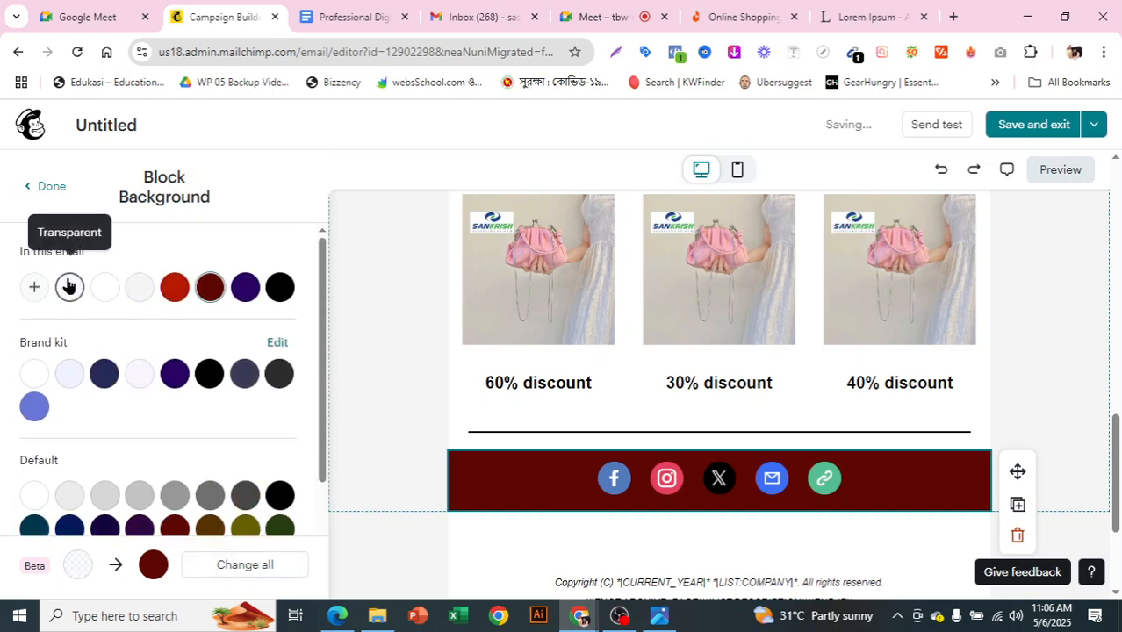
pyautogui.click(69, 287)
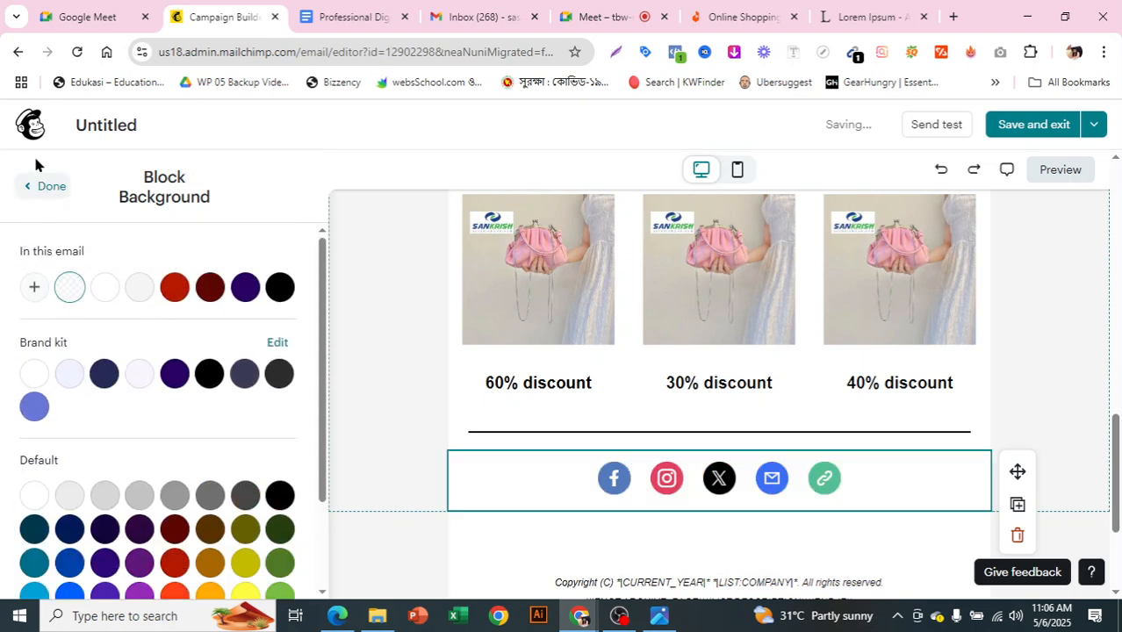
pyautogui.click(50, 186)
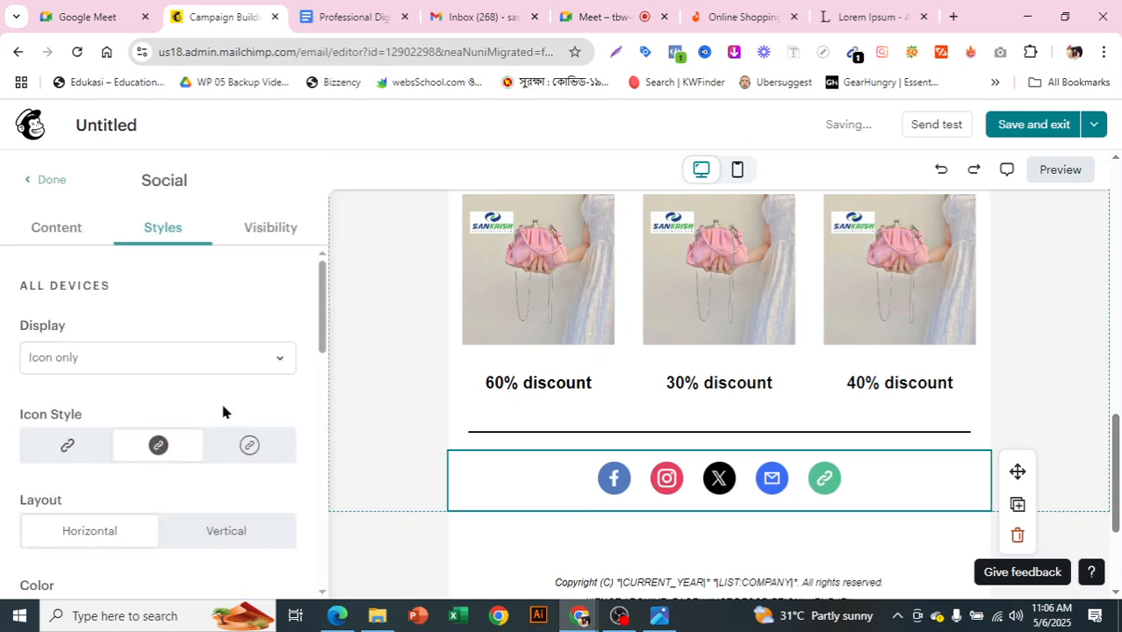
# - Try the plain and filled-circle icon styles on the Social block, and apply the outlined-circle style
pyautogui.scroll(-1, 226, 408)
pyautogui.click(70, 366)
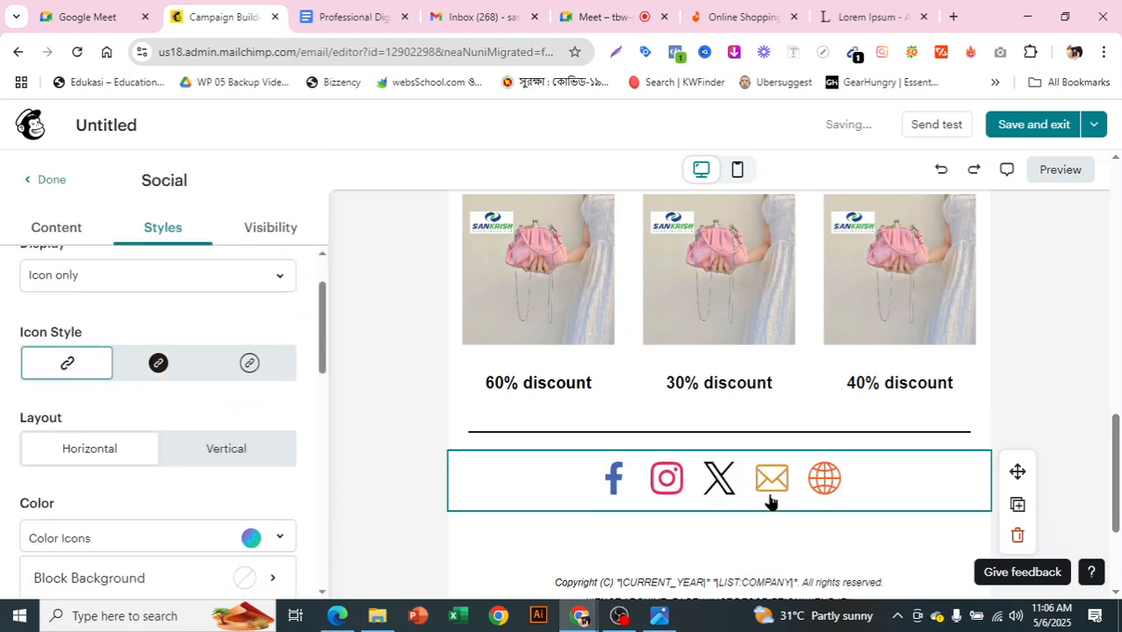
pyautogui.click(169, 369)
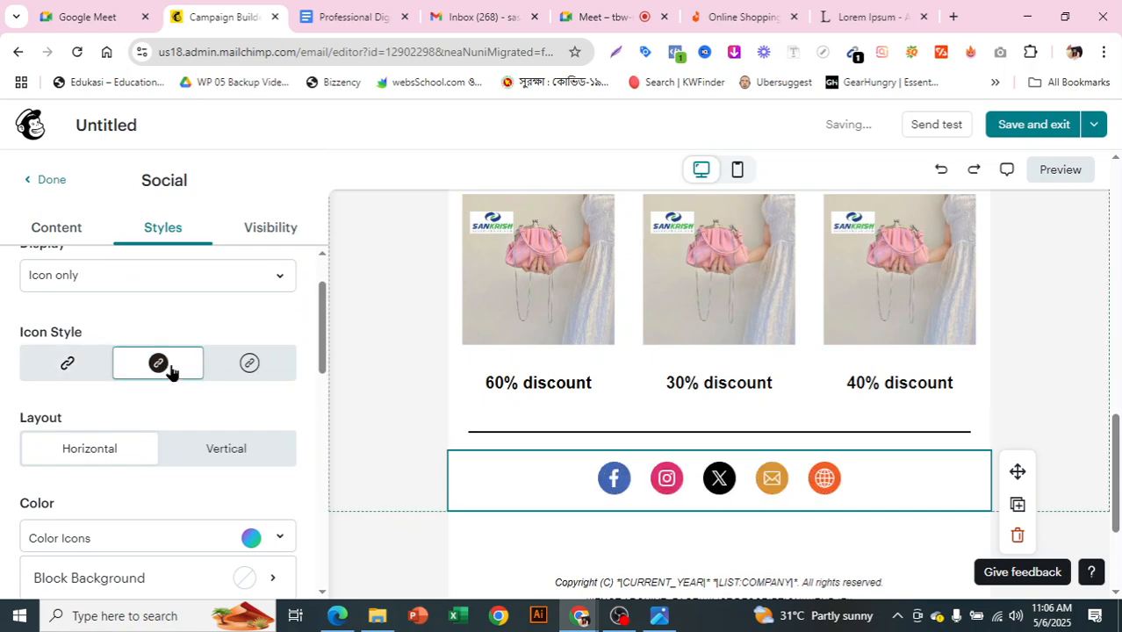
pyautogui.click(262, 372)
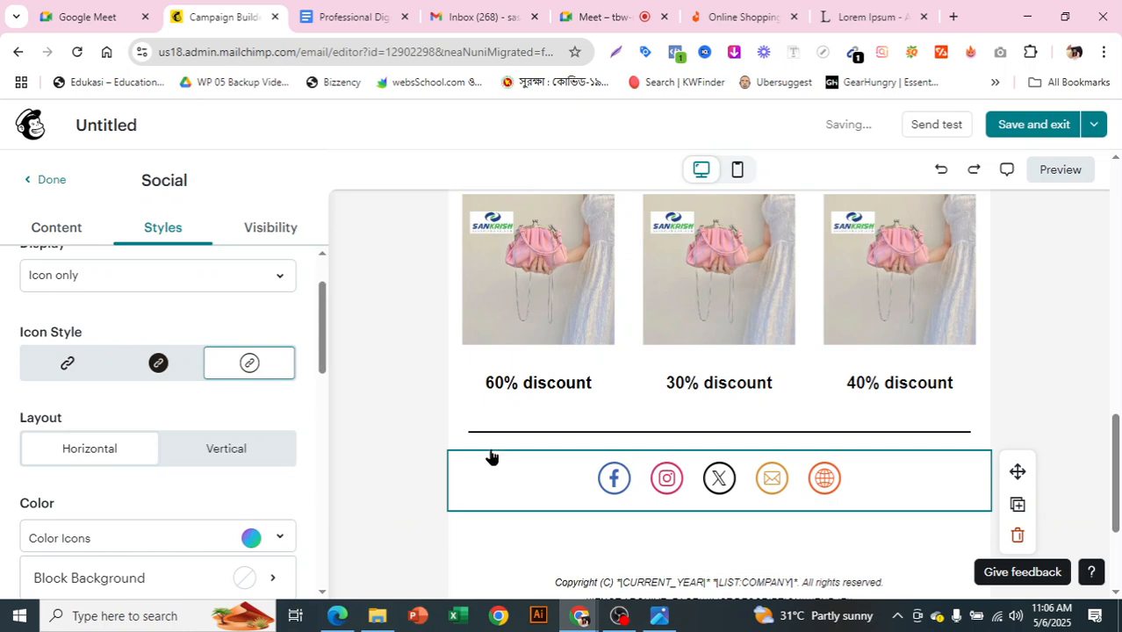
# - Try the Medium size for the social icons, and restore the Large size
pyautogui.scroll(-1, 233, 403)
pyautogui.scroll(-2, 234, 403)
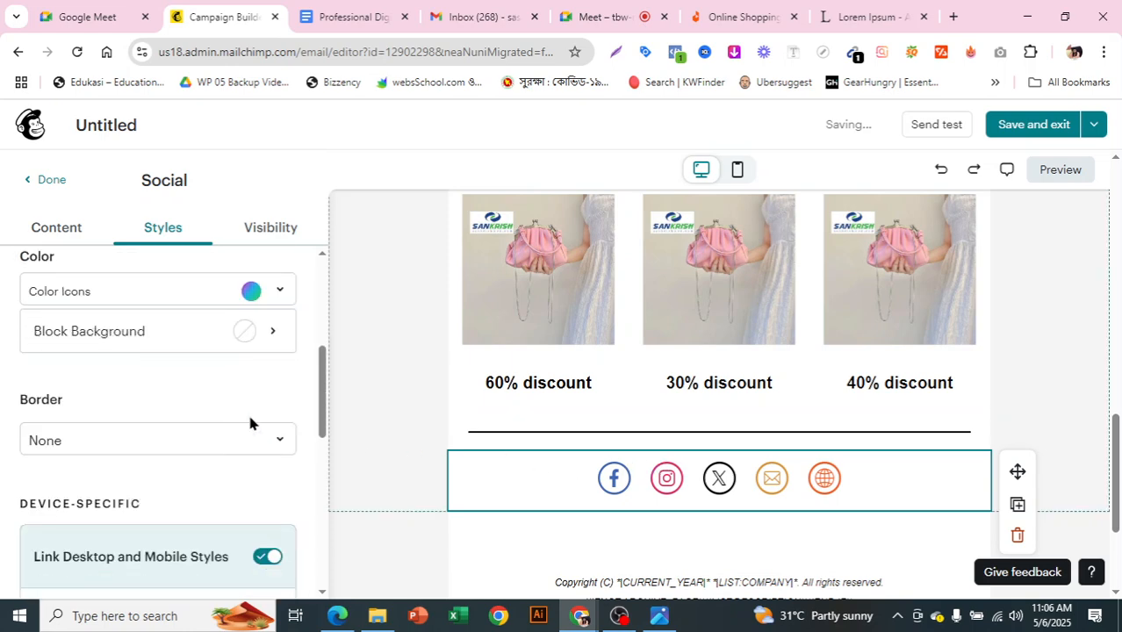
pyautogui.scroll(-3, 276, 441)
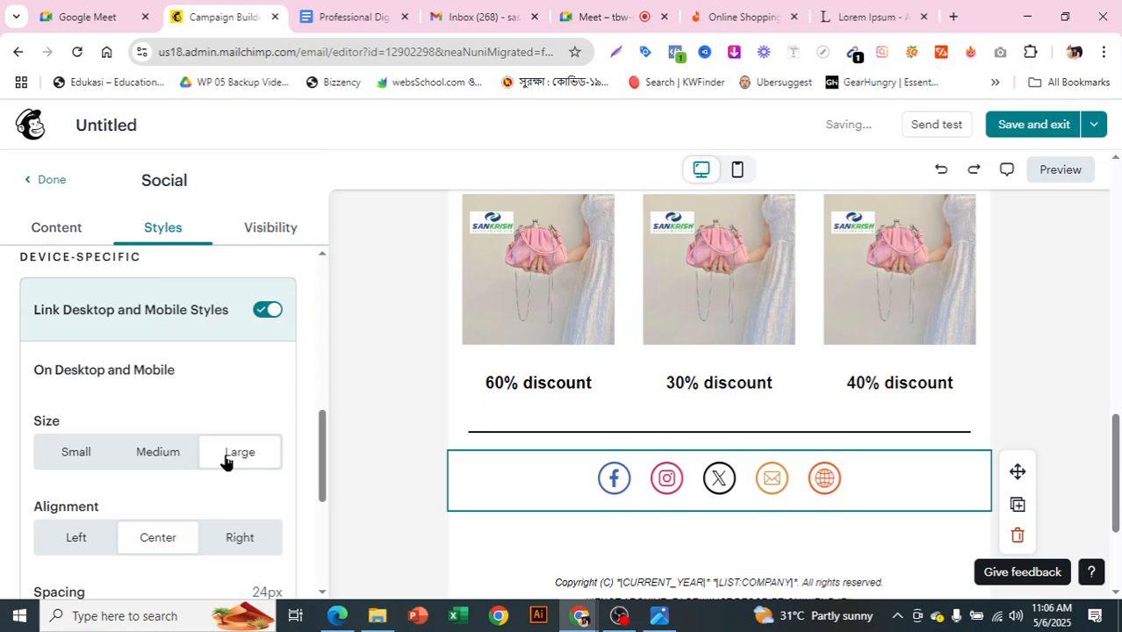
pyautogui.scroll(-2, 226, 463)
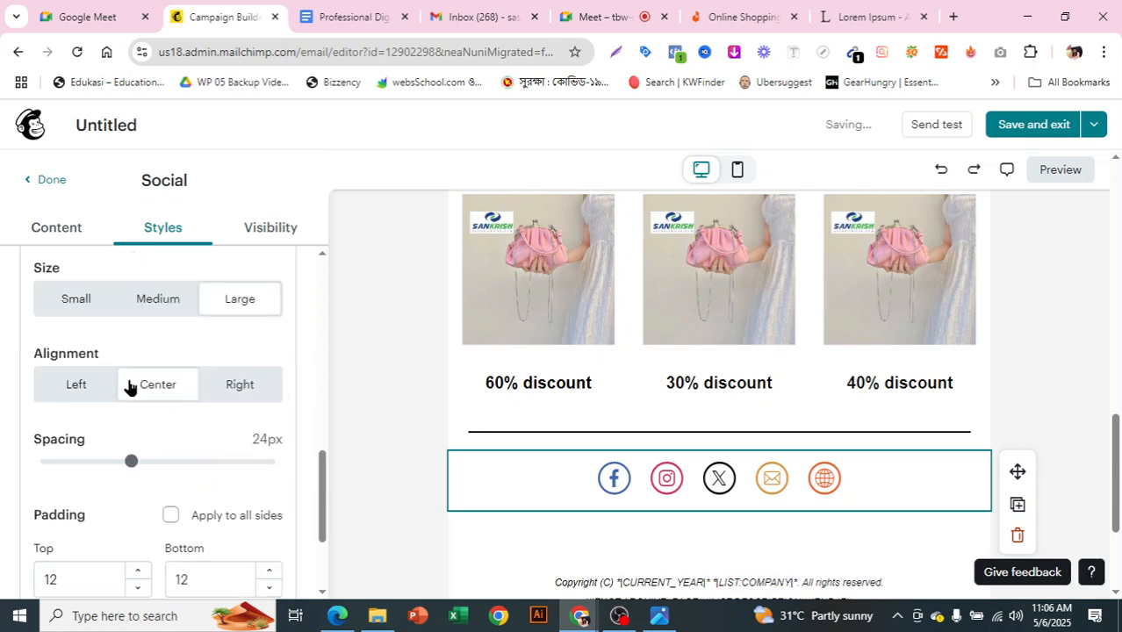
pyautogui.scroll(6, 147, 430)
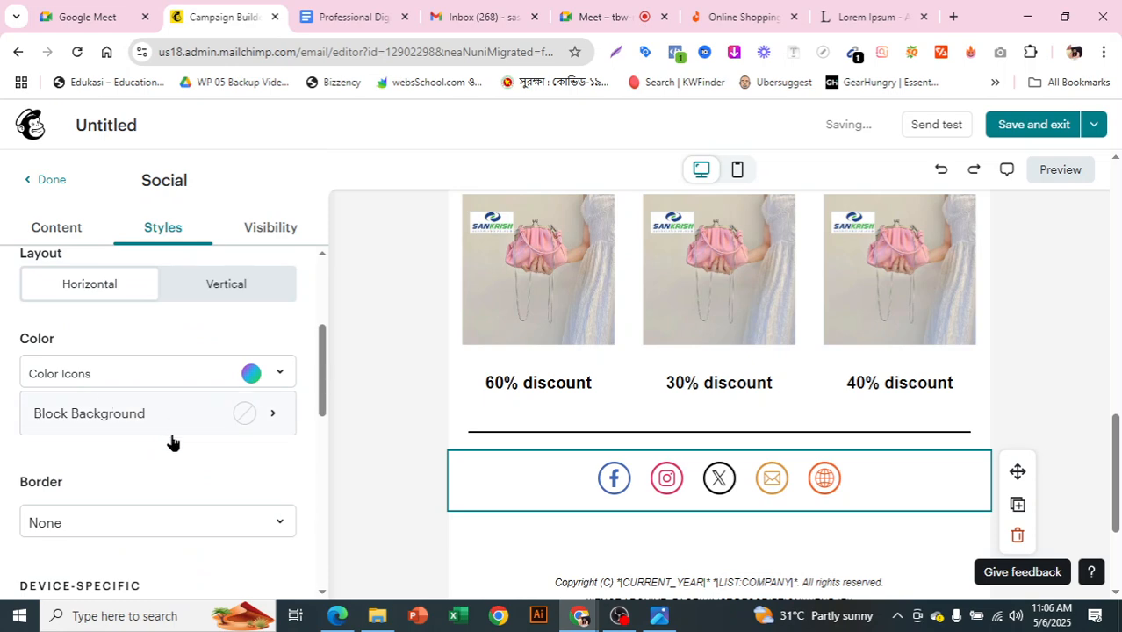
pyautogui.scroll(-2, 172, 441)
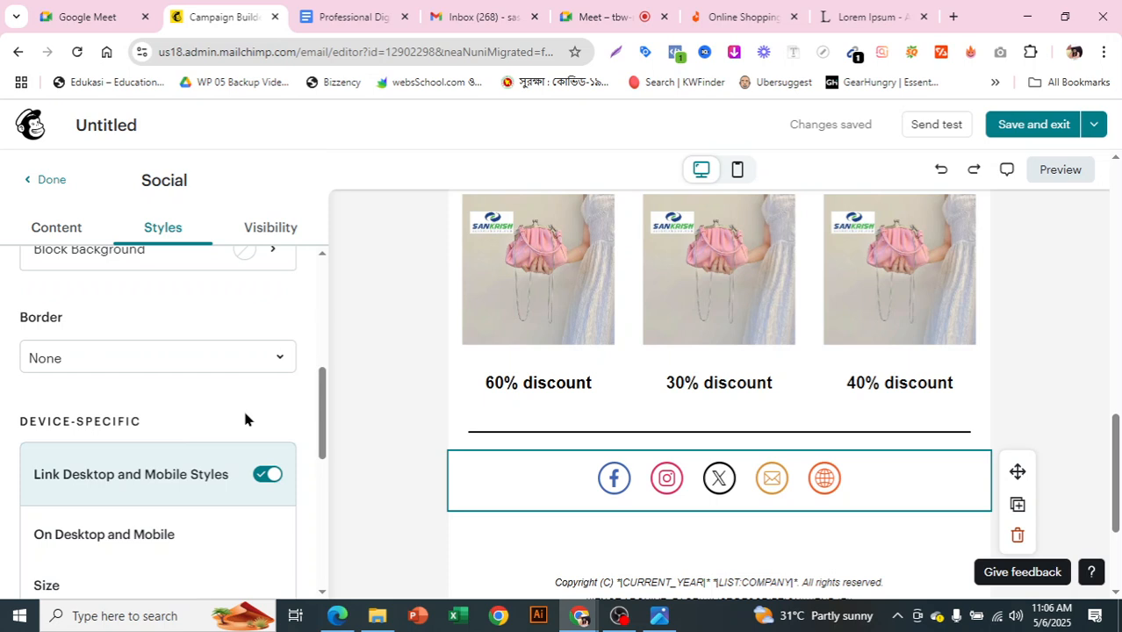
pyautogui.scroll(-1, 202, 455)
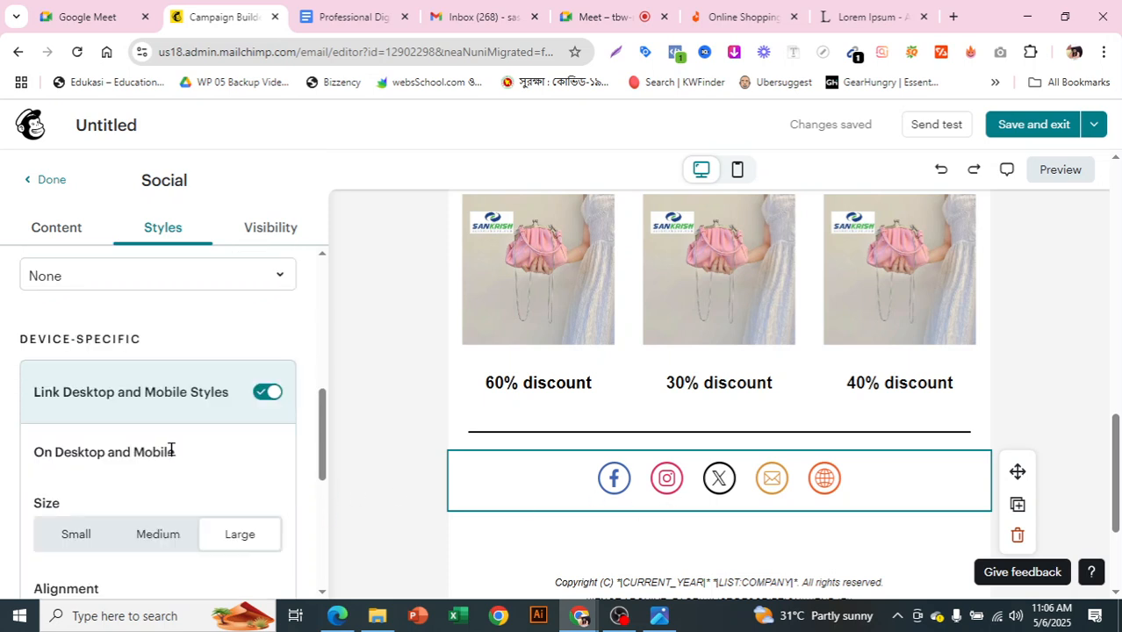
pyautogui.scroll(-1, 171, 448)
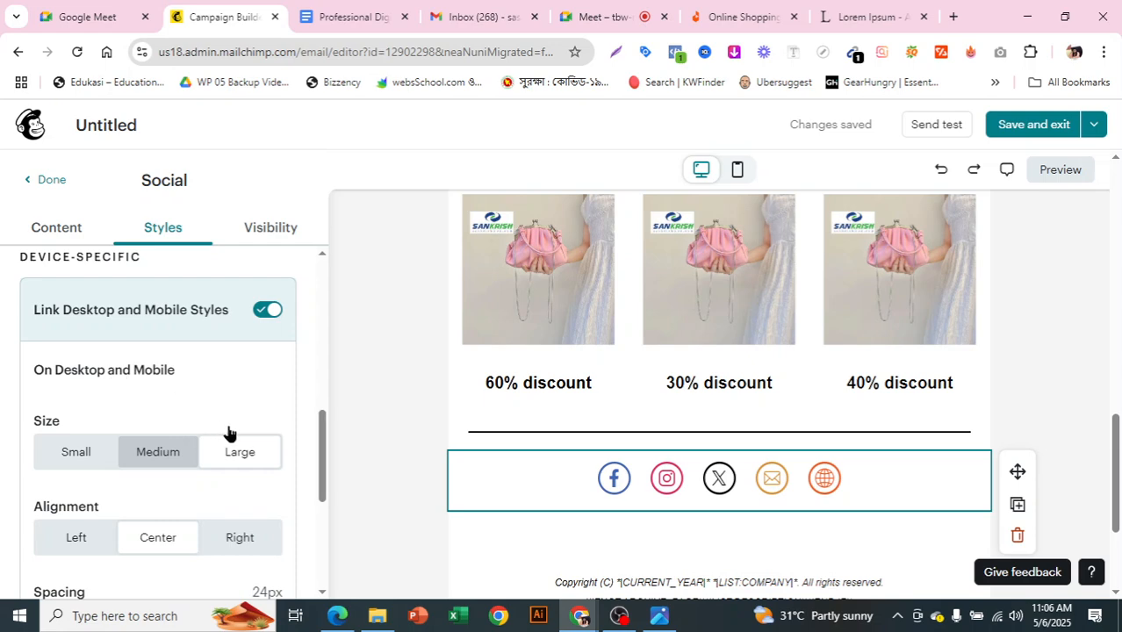
pyautogui.click(180, 453)
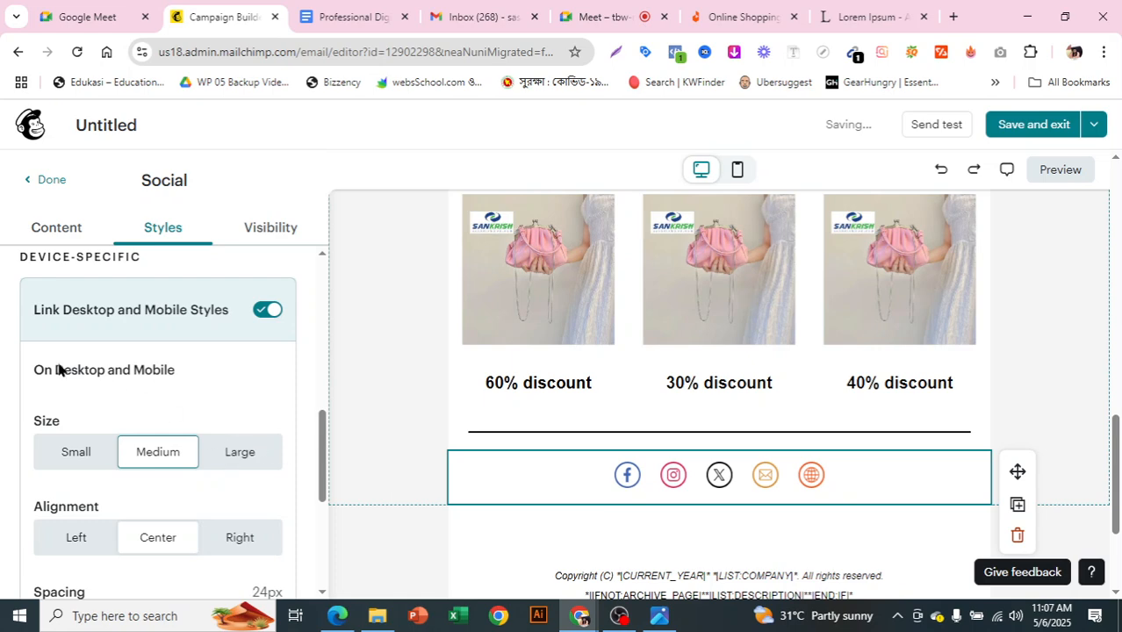
pyautogui.click(218, 458)
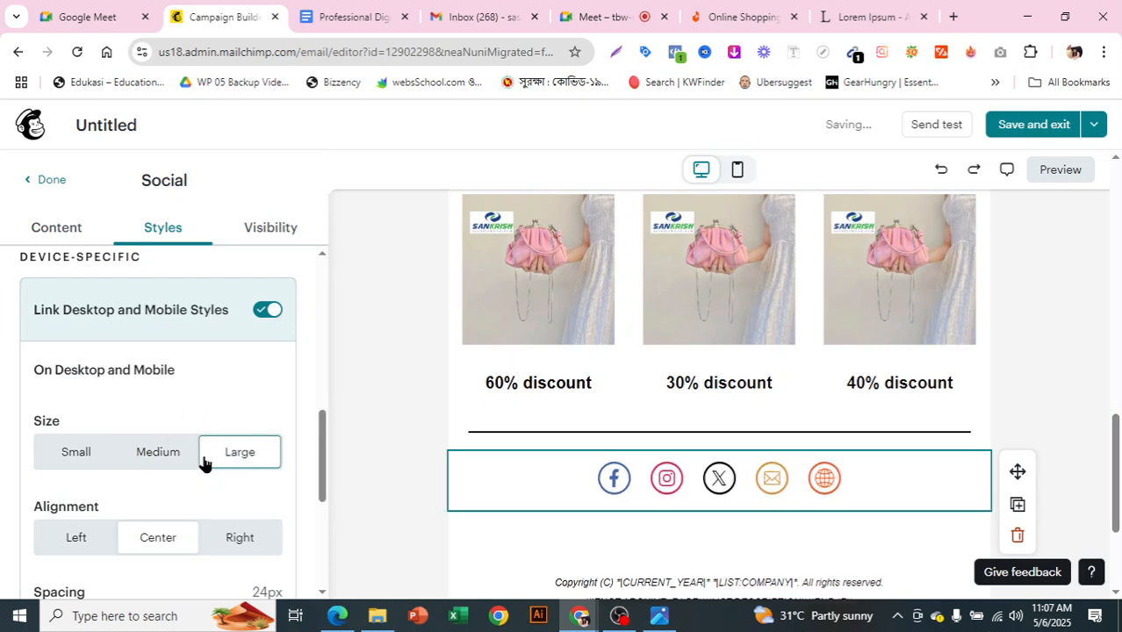
pyautogui.scroll(6, 210, 458)
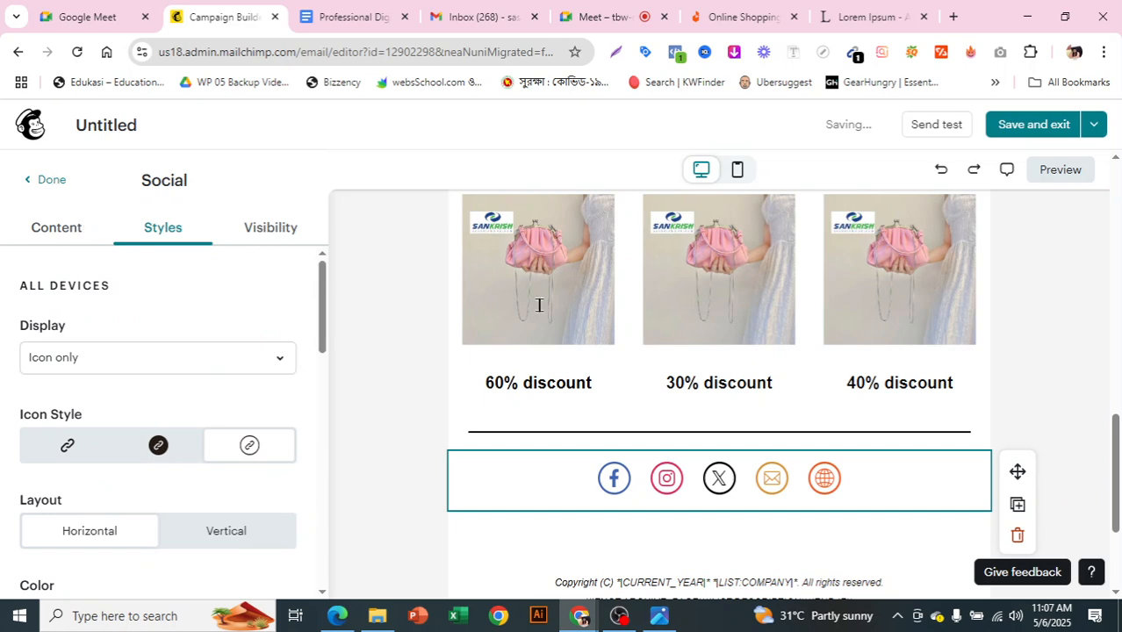
# - Finish editing the Social block and insert a Creative Assistant block between the three discount headings and the divider
pyautogui.click(50, 181)
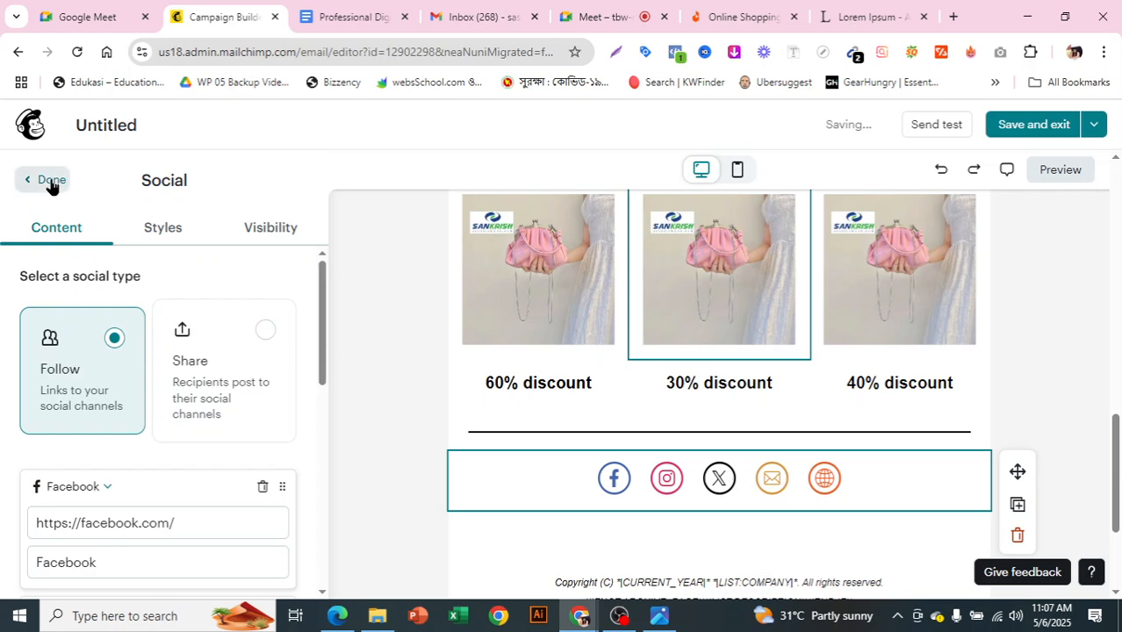
pyautogui.scroll(-1, 218, 365)
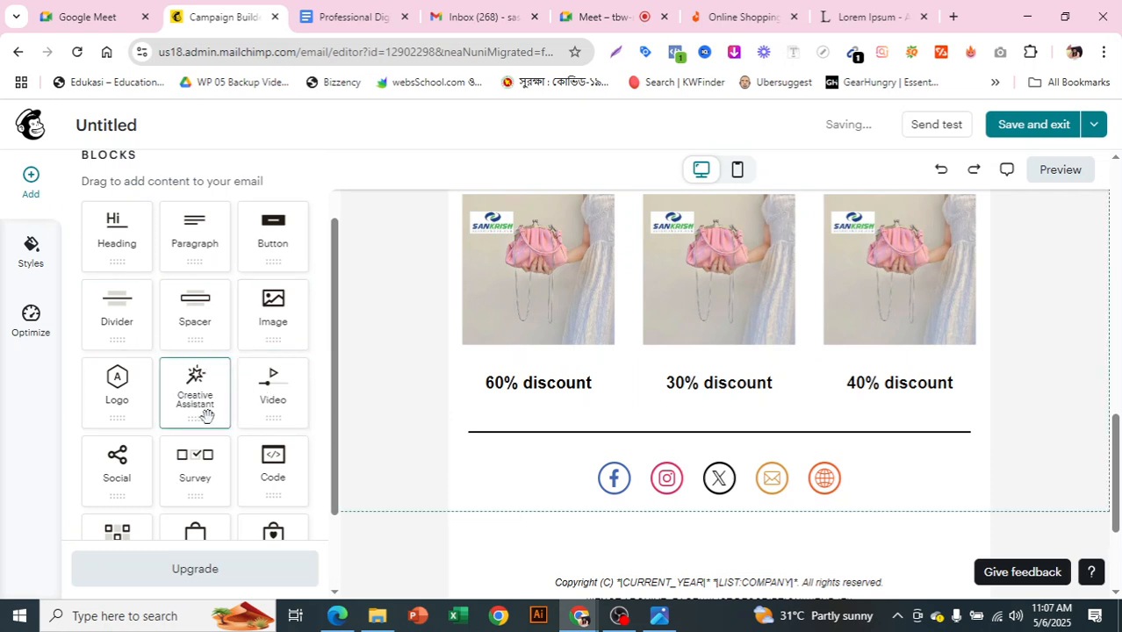
pyautogui.moveTo(206, 415); pyautogui.dragTo(704, 429)
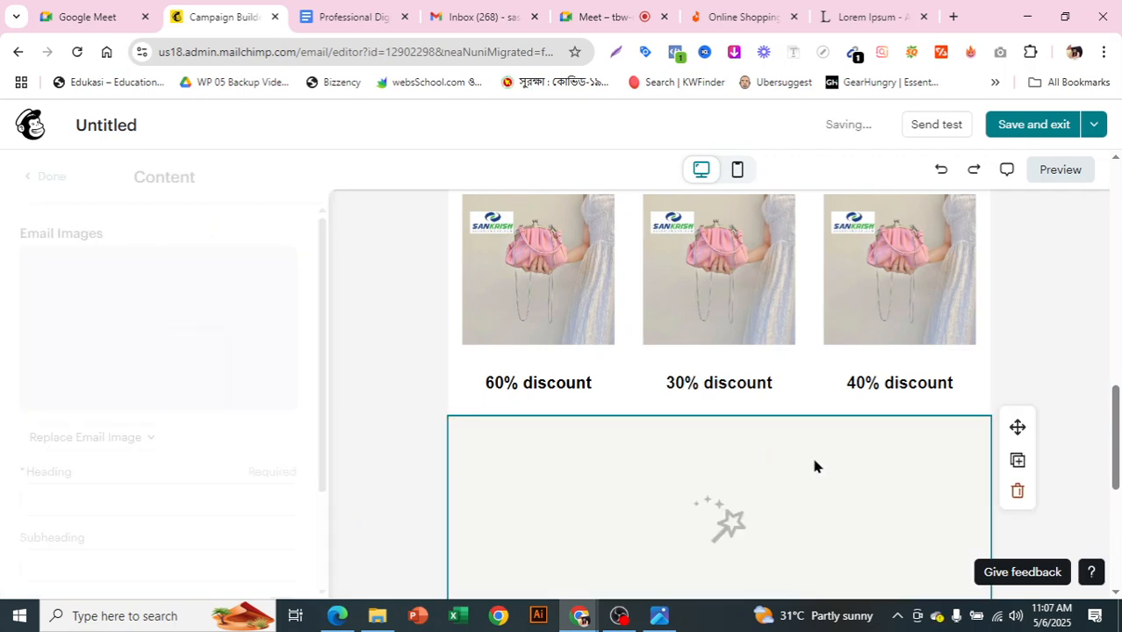
pyautogui.scroll(-2, 853, 448)
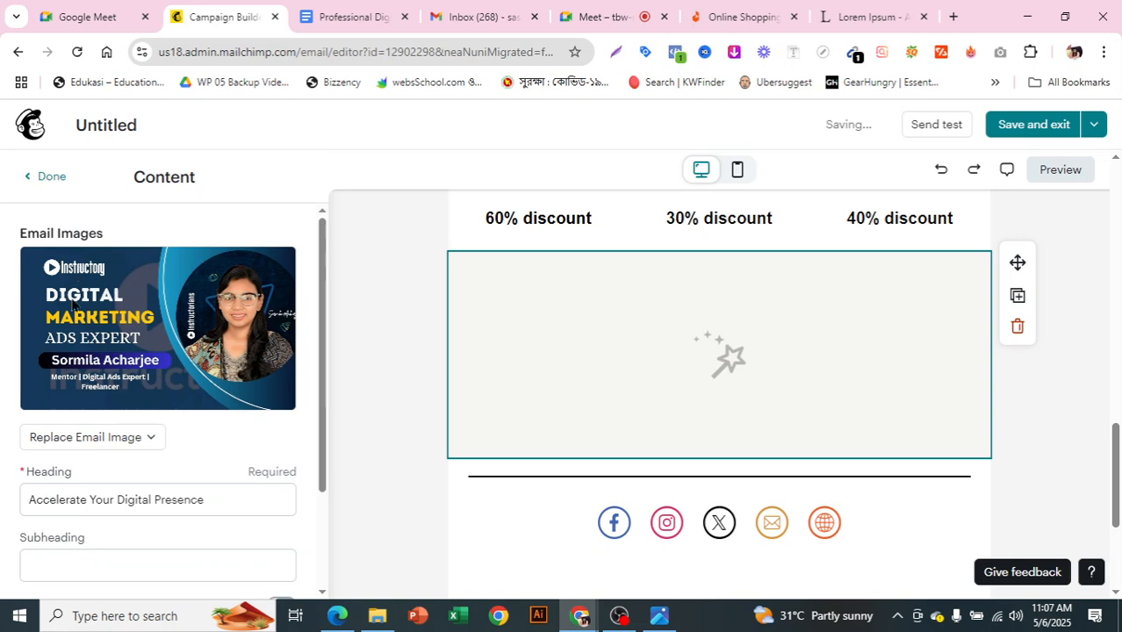
# - Generate the banner designs and apply the one with "Accelerate Your Digital Presence" stacked in white over the dark-shaded side of the photo
pyautogui.scroll(-2, 208, 426)
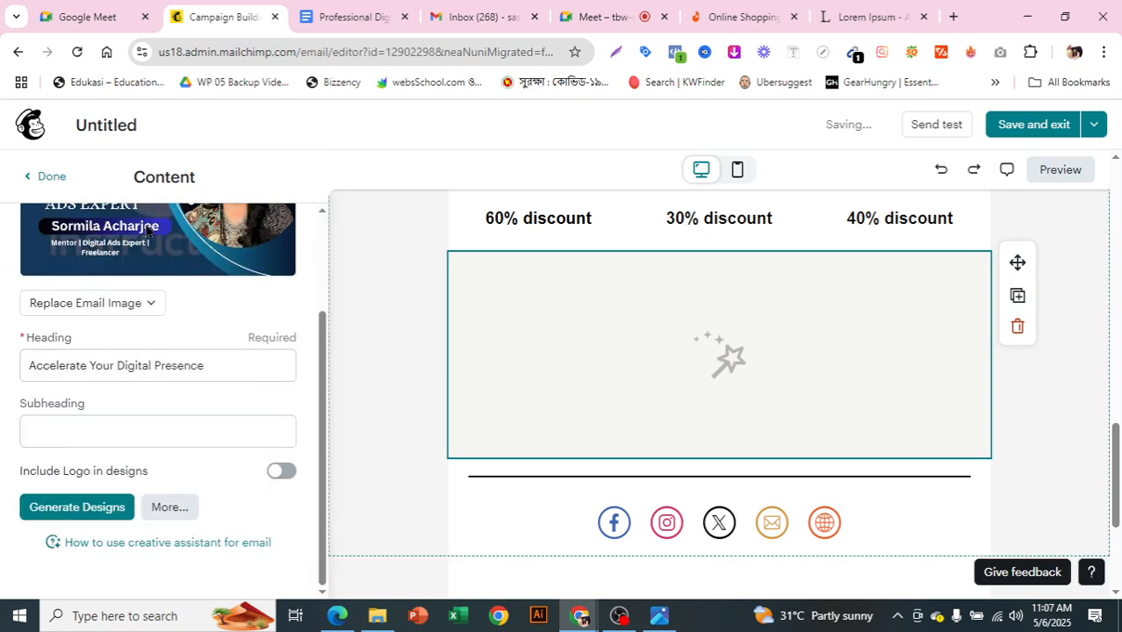
pyautogui.click(75, 509)
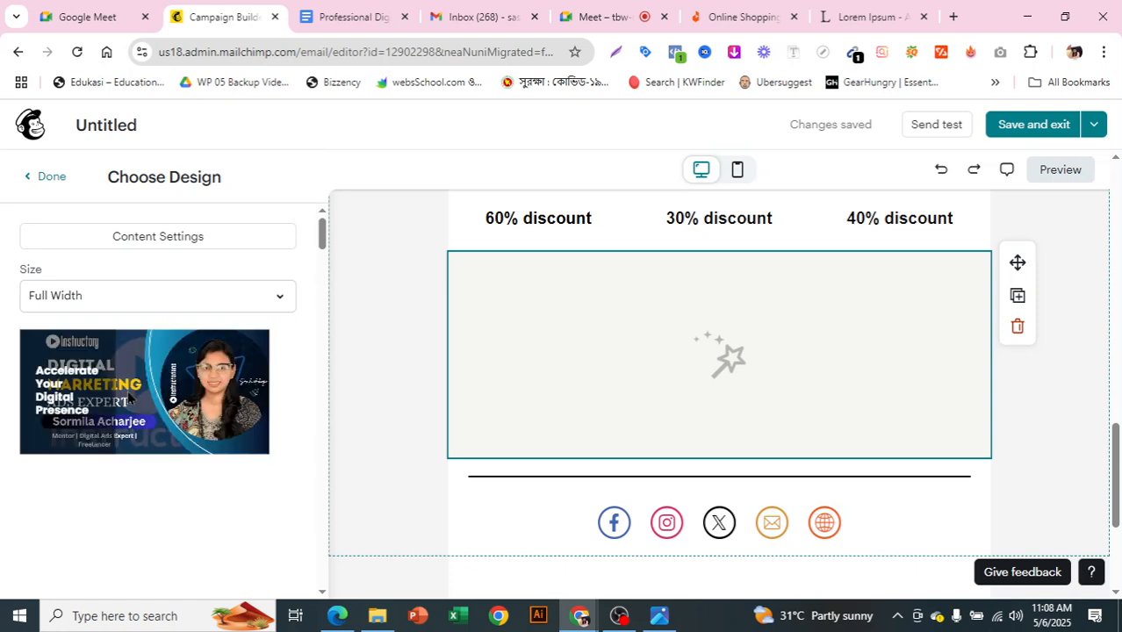
pyautogui.scroll(-2, 147, 420)
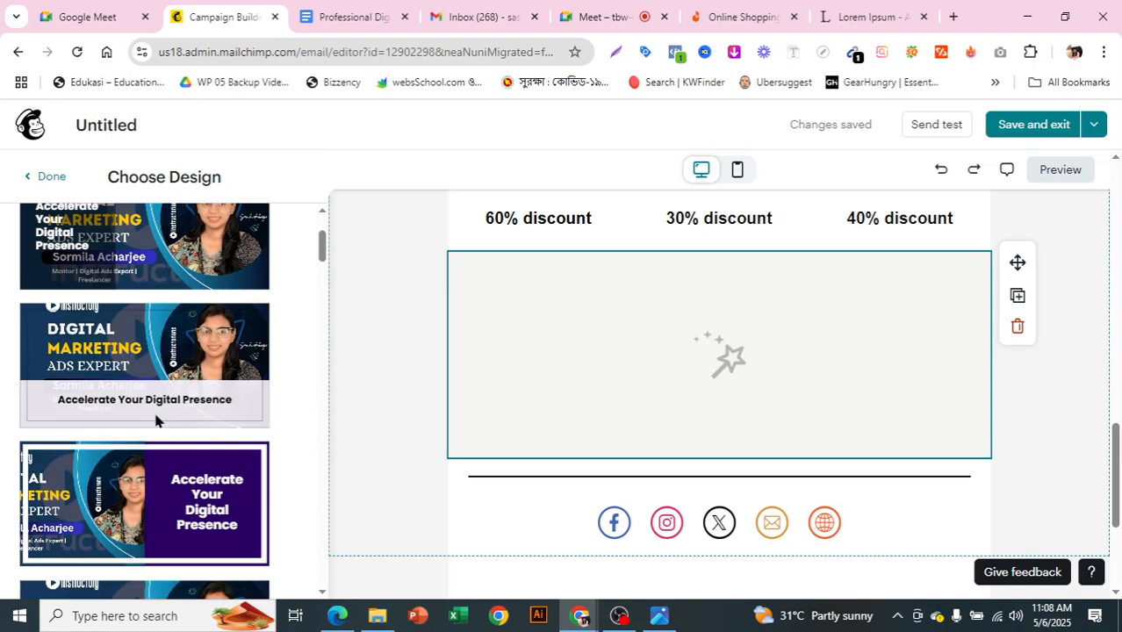
pyautogui.scroll(-1, 187, 503)
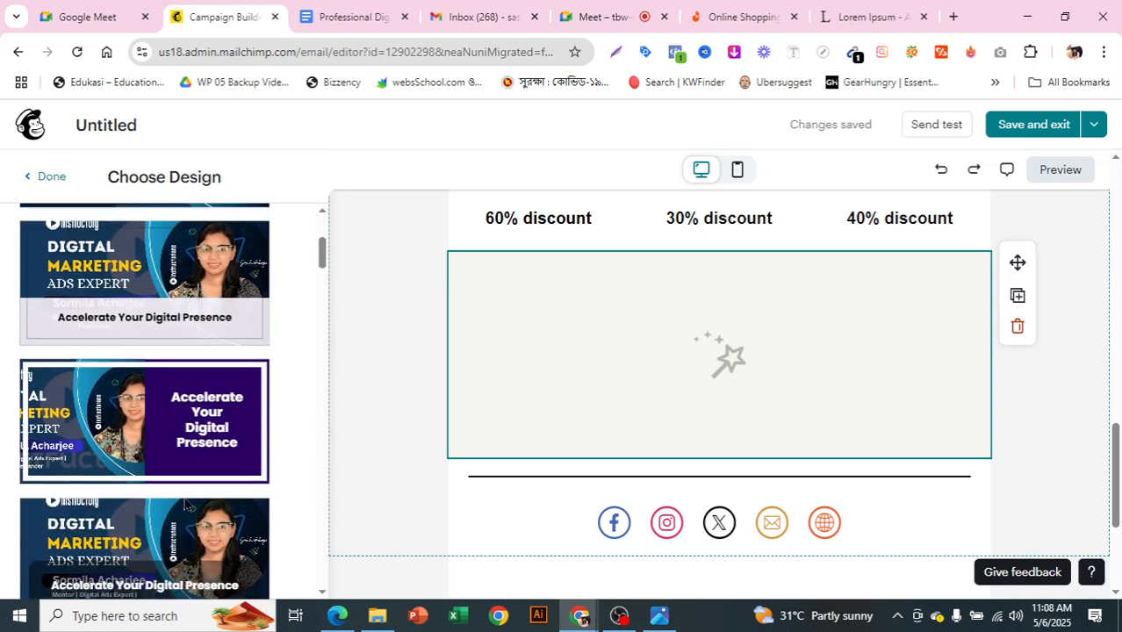
pyautogui.scroll(-2, 127, 532)
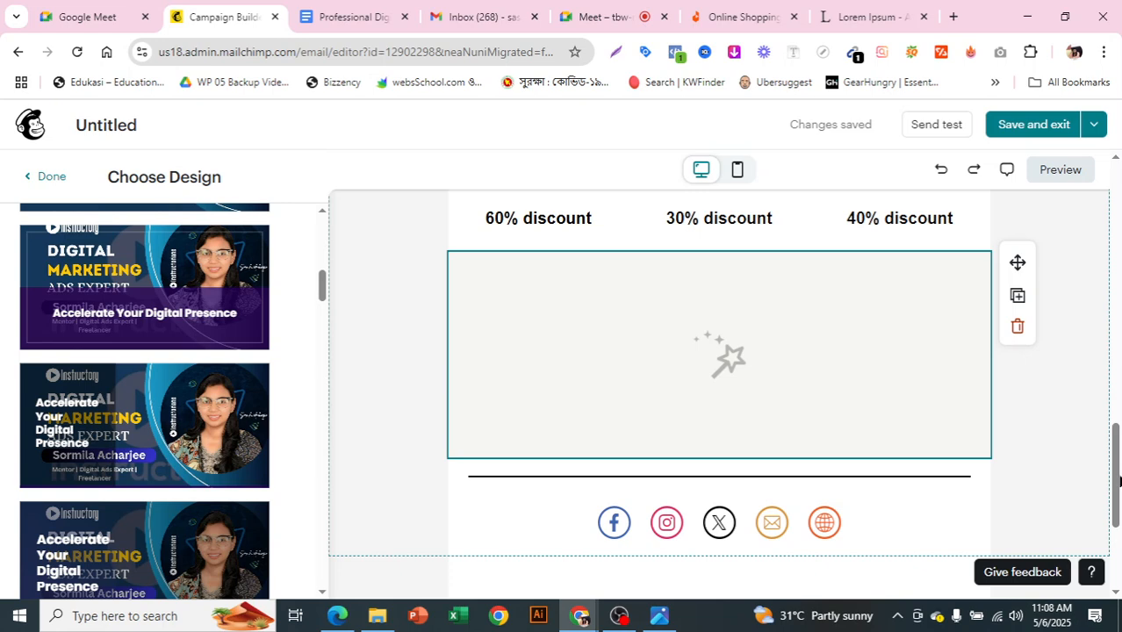
pyautogui.click(219, 450)
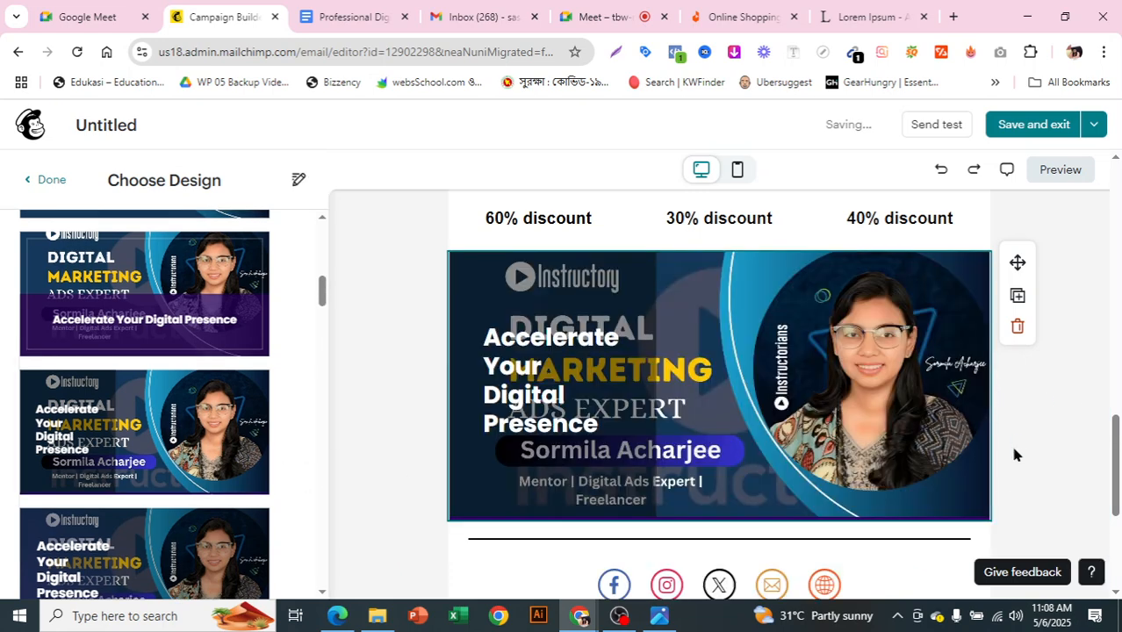
# - Review the email layout from logo to footer in desktop and mobile view, and return to desktop view
pyautogui.scroll(-2, 1014, 454)
pyautogui.scroll(5, 936, 365)
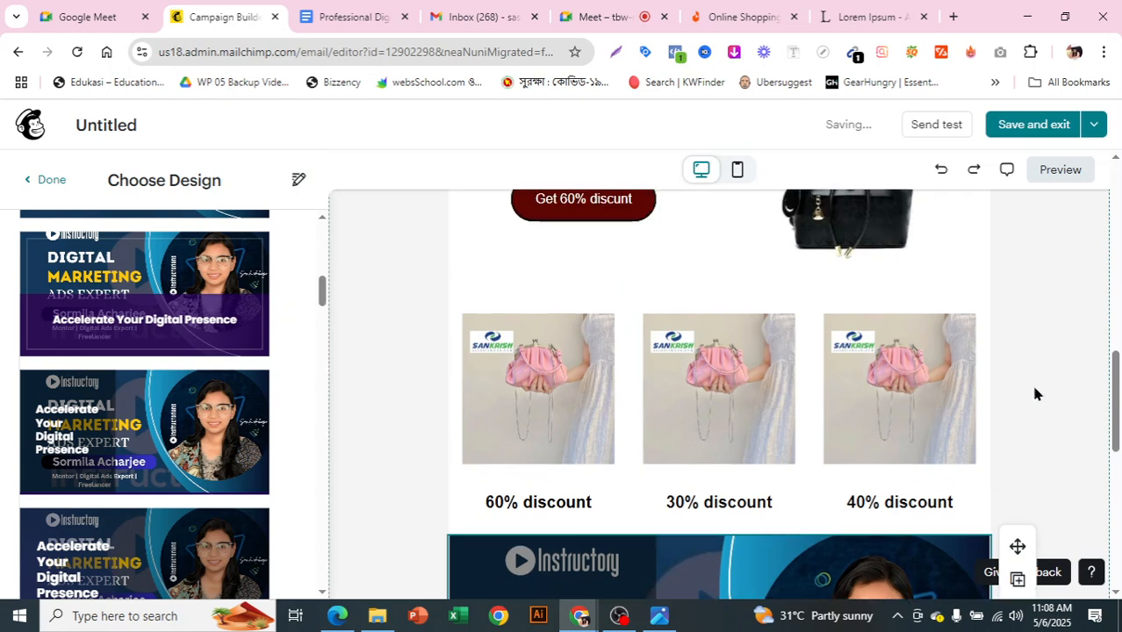
pyautogui.scroll(10, 1034, 394)
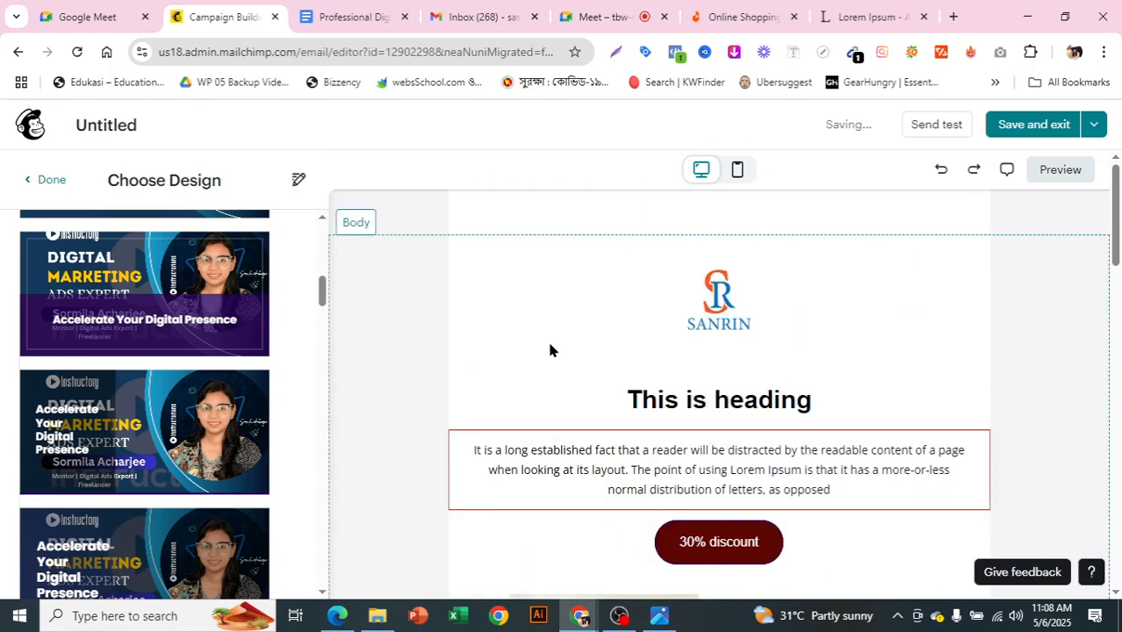
pyautogui.click(737, 171)
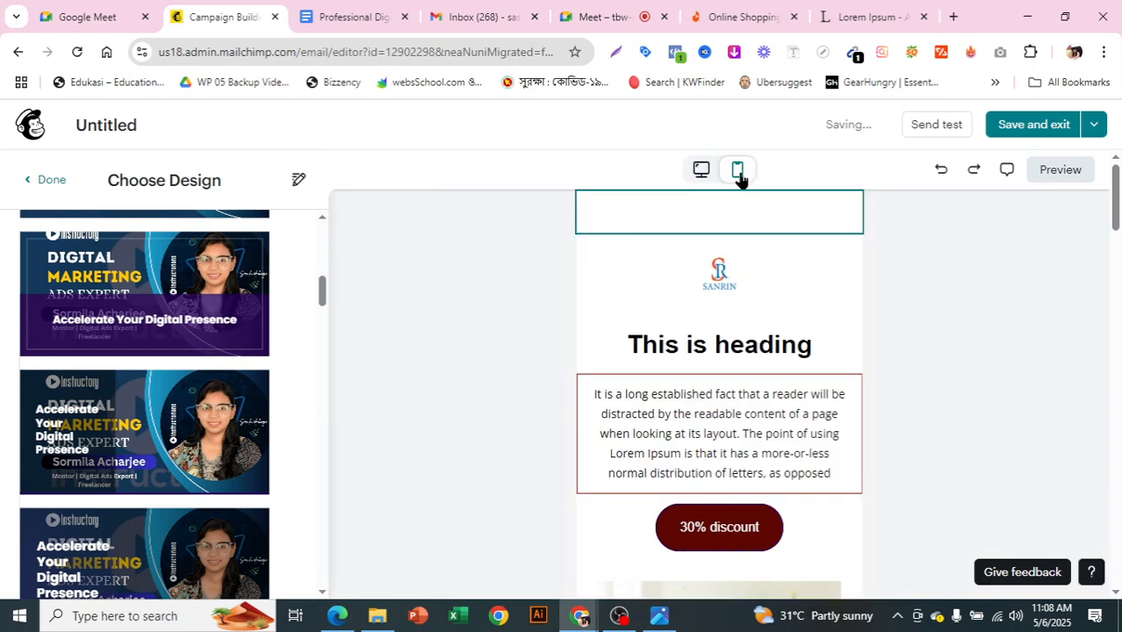
pyautogui.scroll(-7, 808, 329)
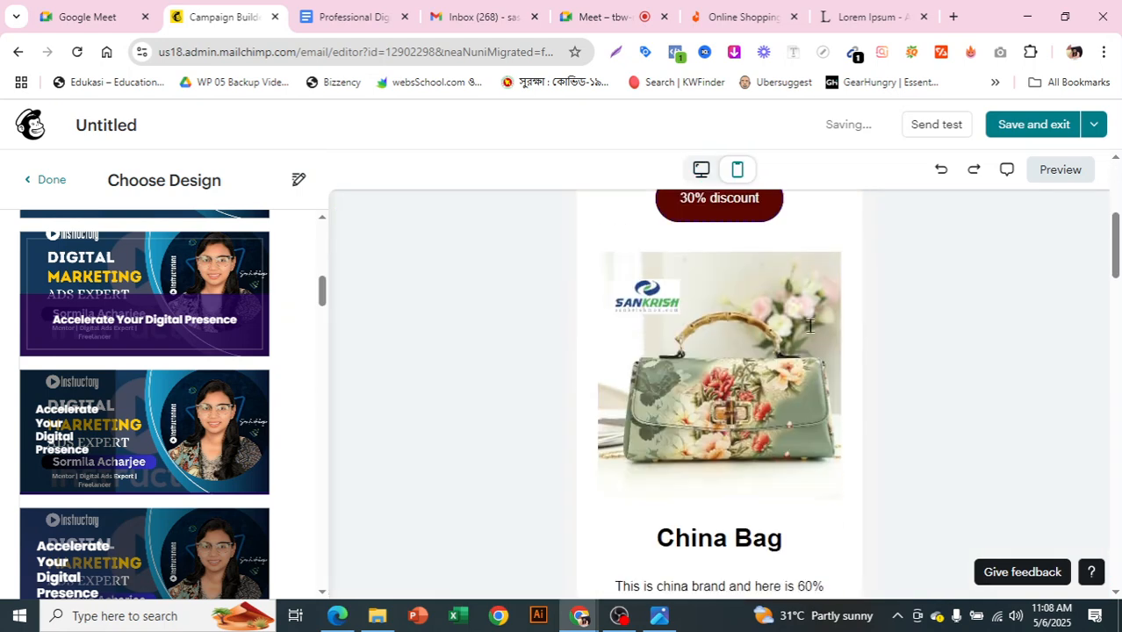
pyautogui.scroll(-10, 807, 332)
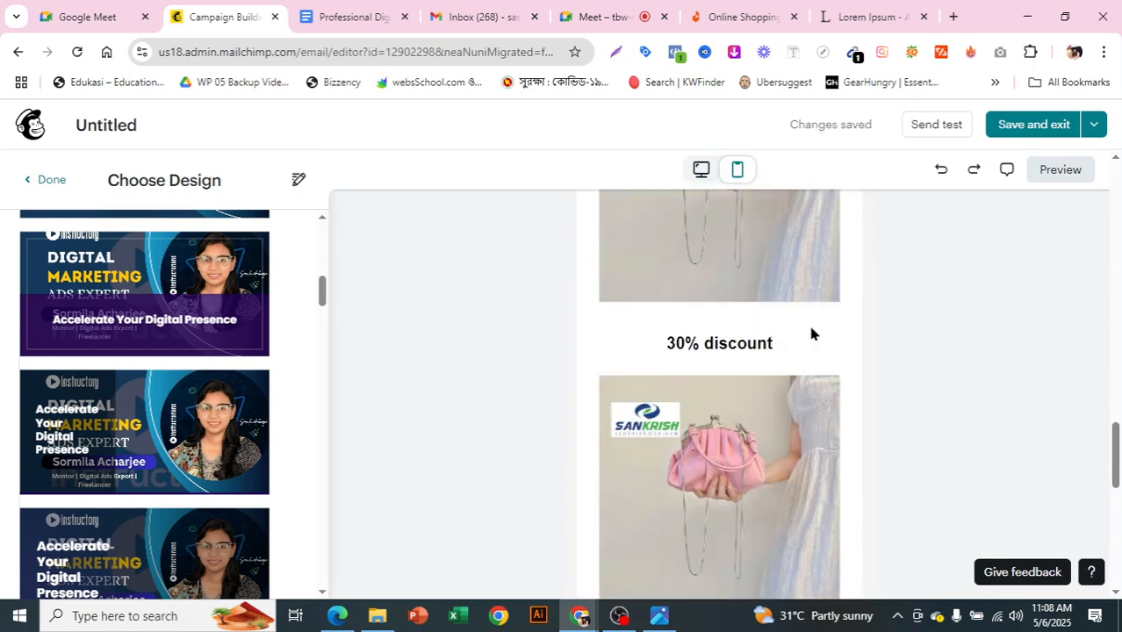
pyautogui.scroll(-1, 811, 330)
pyautogui.scroll(2, 811, 330)
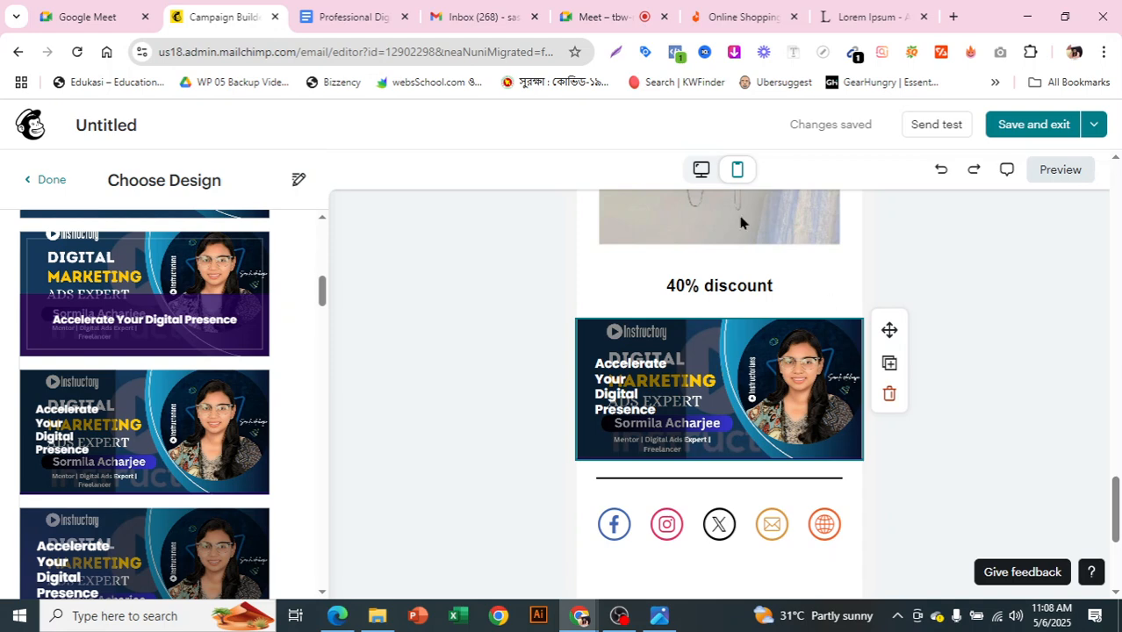
pyautogui.click(704, 173)
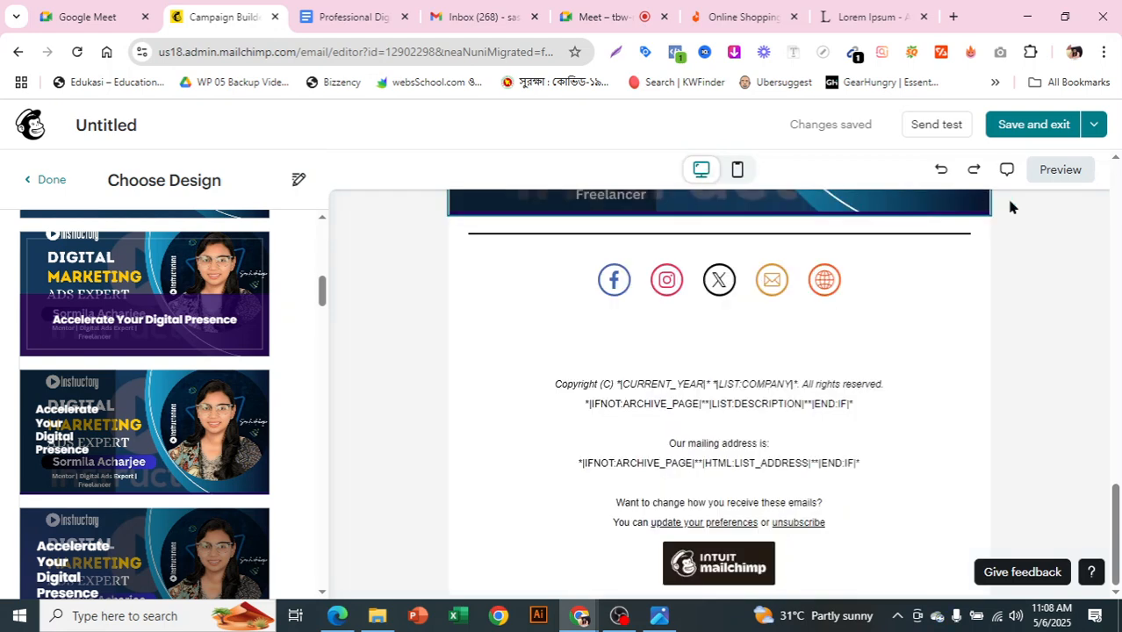
# - Open the desktop preview of the email and start a full-page capture of it with GoFullPage
pyautogui.rightClick(1050, 173)
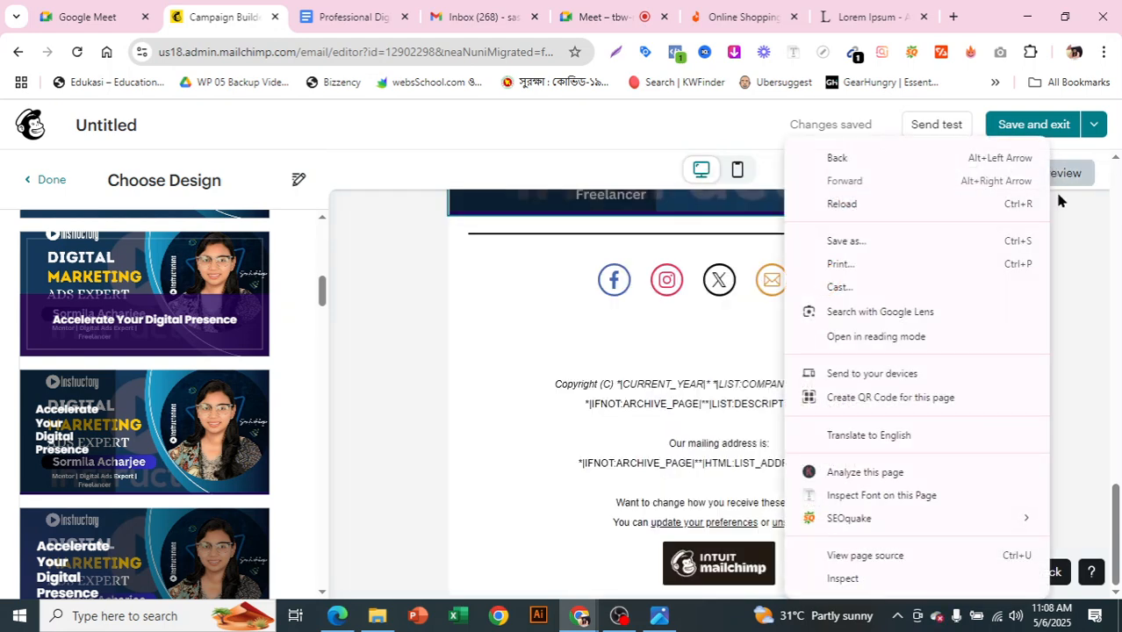
pyautogui.click(1066, 174)
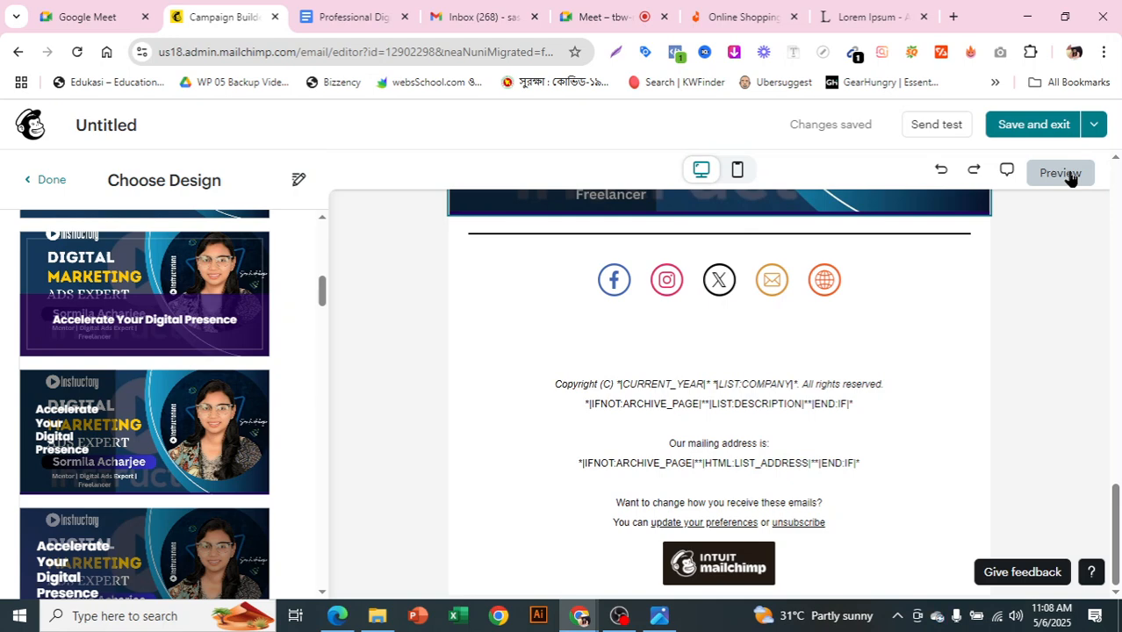
pyautogui.click(1068, 175)
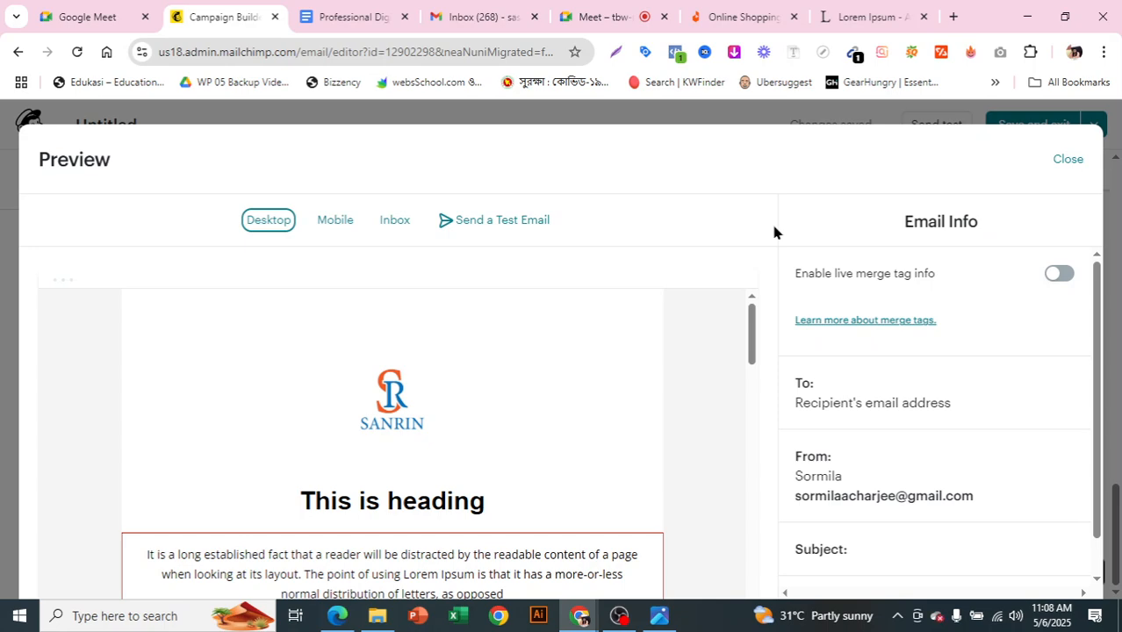
pyautogui.moveTo(751, 349); pyautogui.dragTo(751, 325)
pyautogui.scroll(-1, 606, 426)
pyautogui.scroll(1, 603, 425)
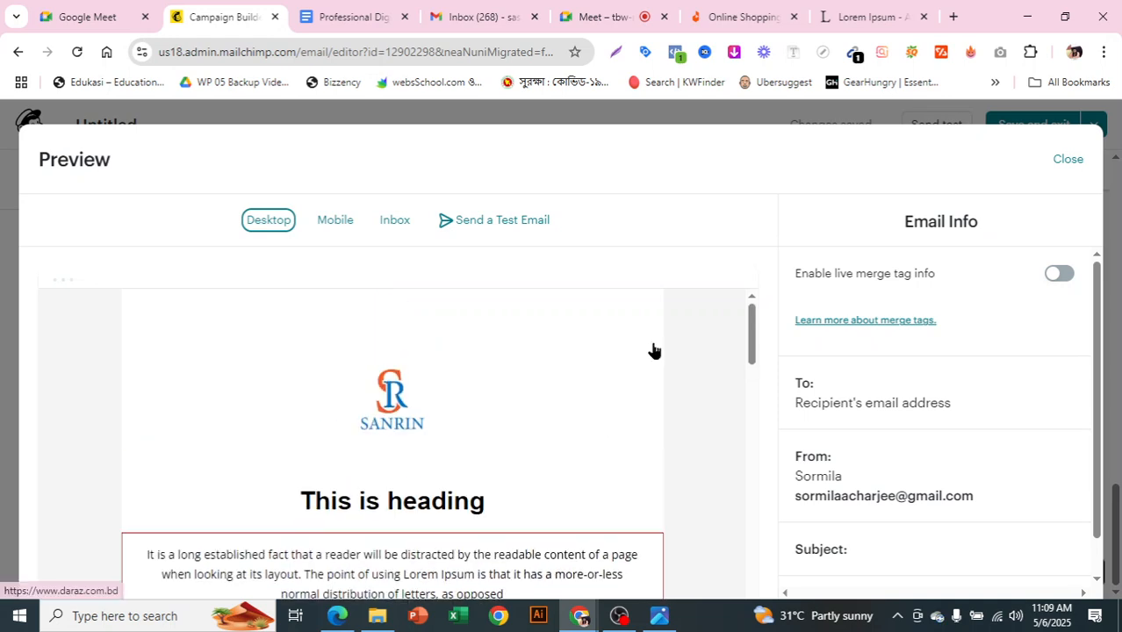
pyautogui.click(997, 61)
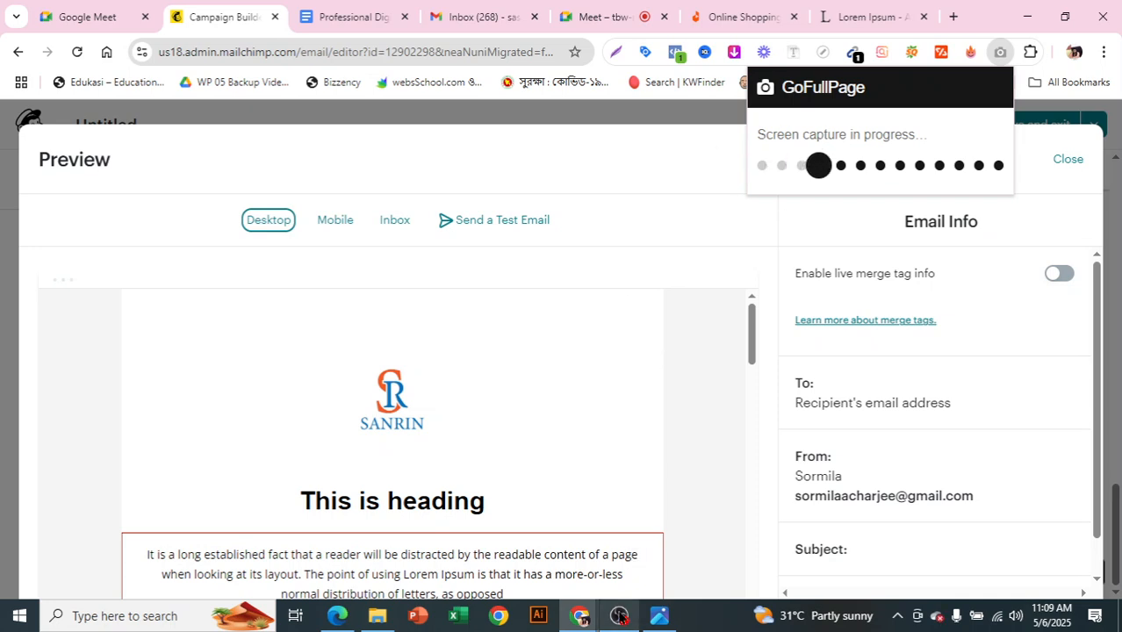
pyautogui.click(619, 615)
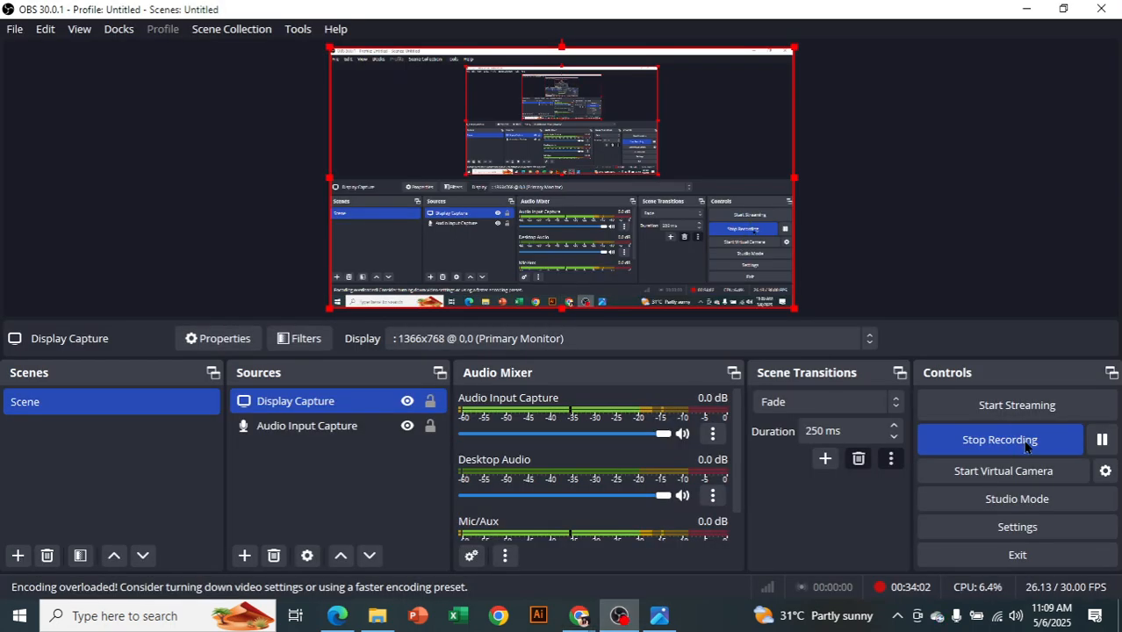